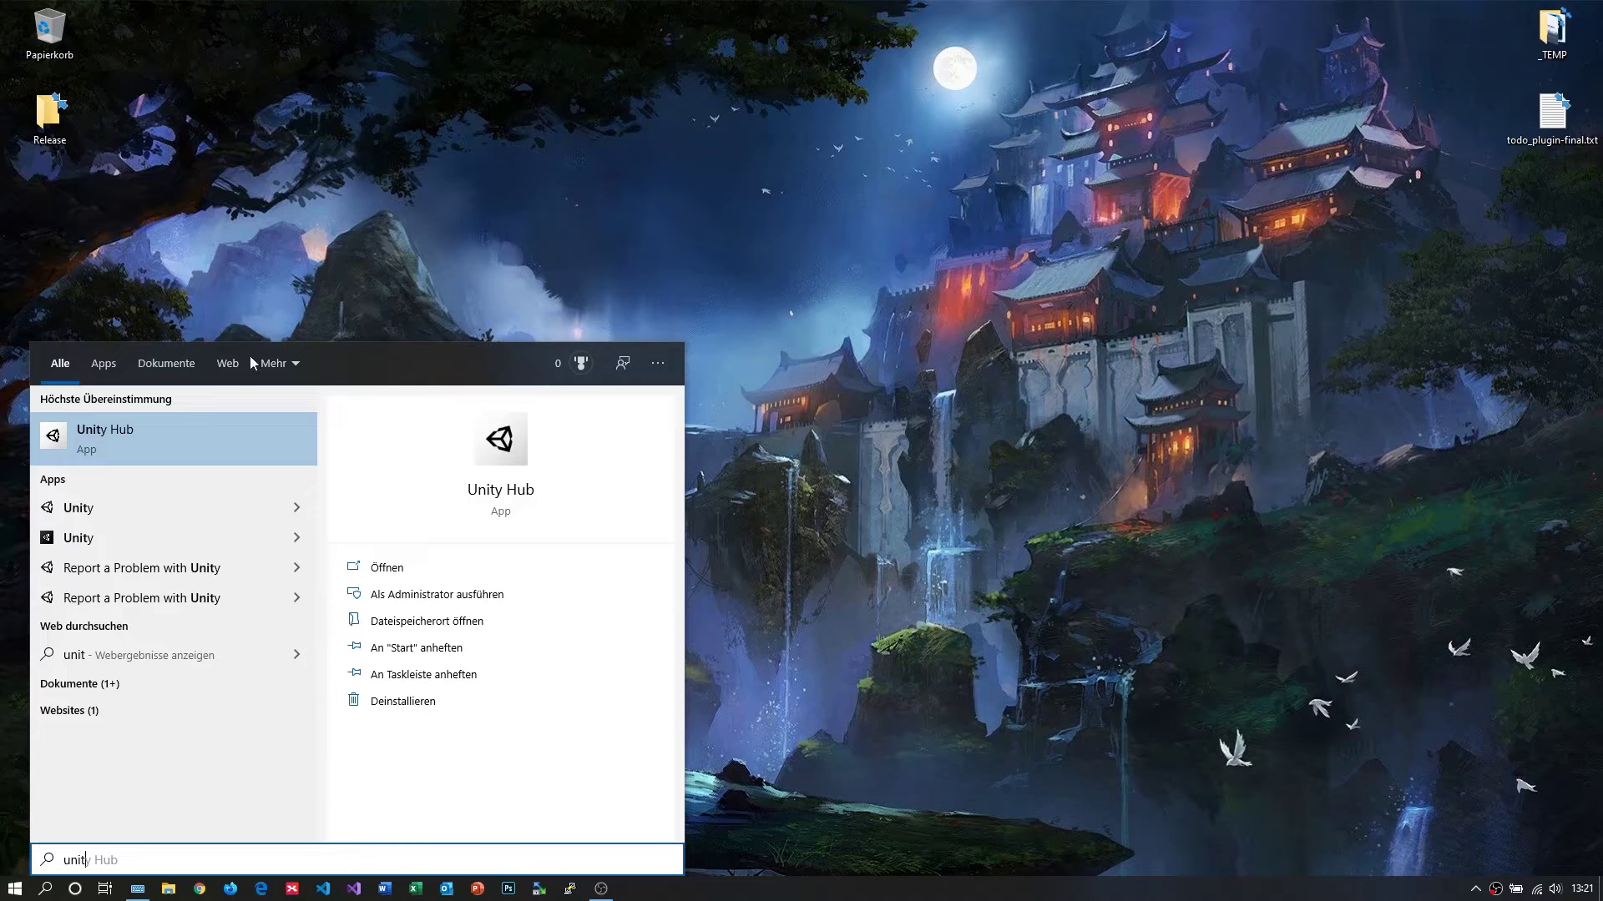
# - Launch Unity Hub and list the editor versions 2019.3.13f1 and 2018.4.21f1 for a new project
pyautogui.click(174, 429)
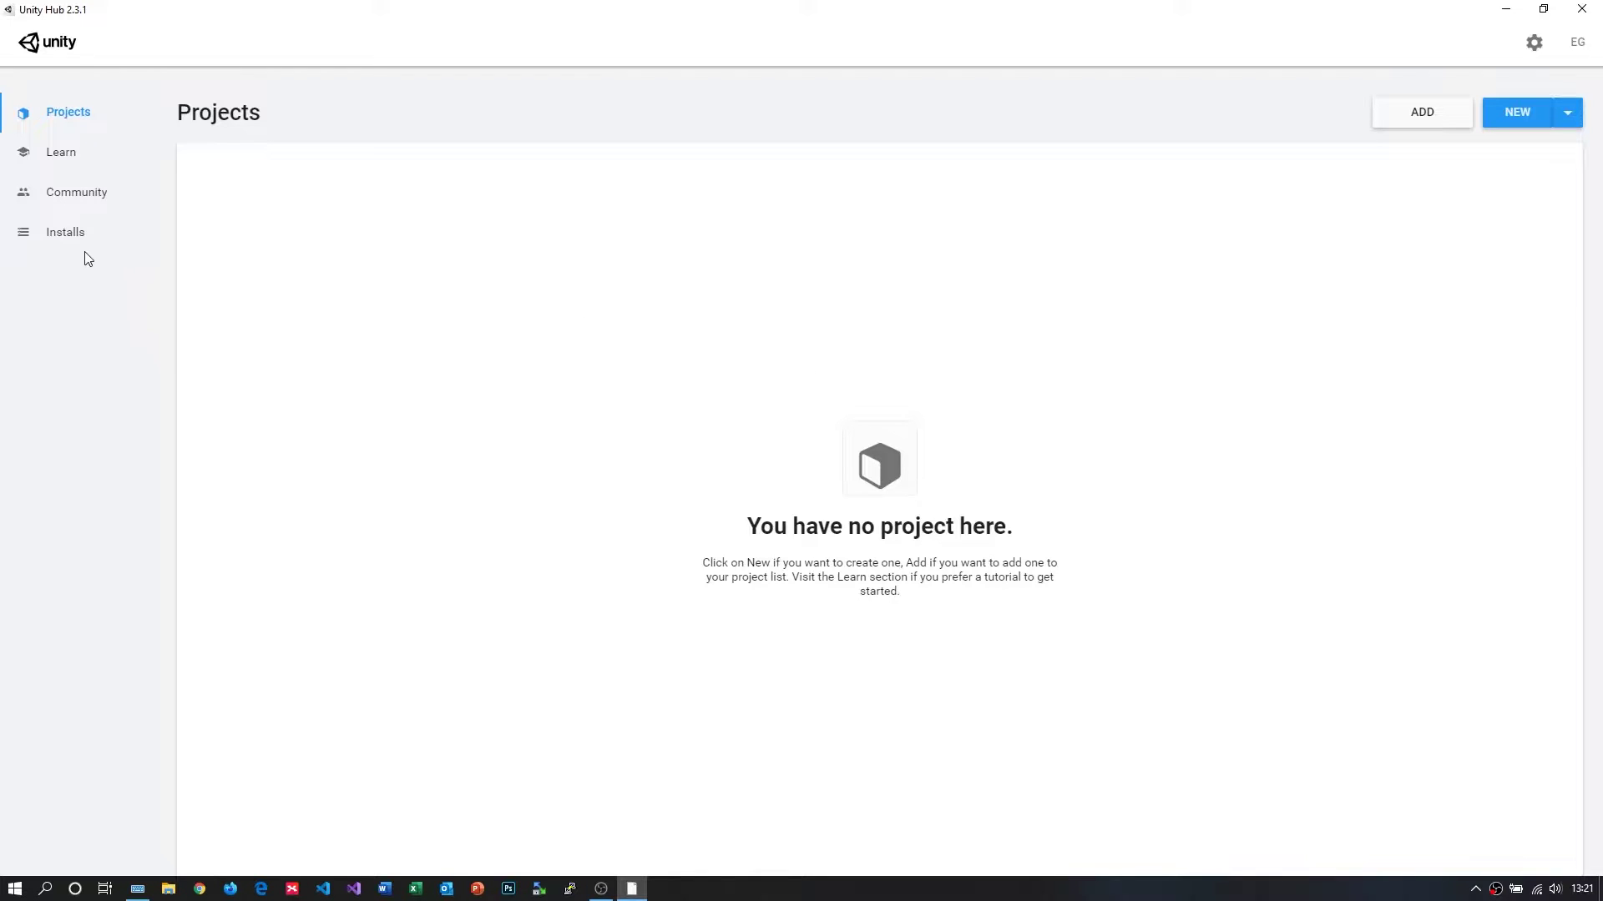
pyautogui.click(1568, 113)
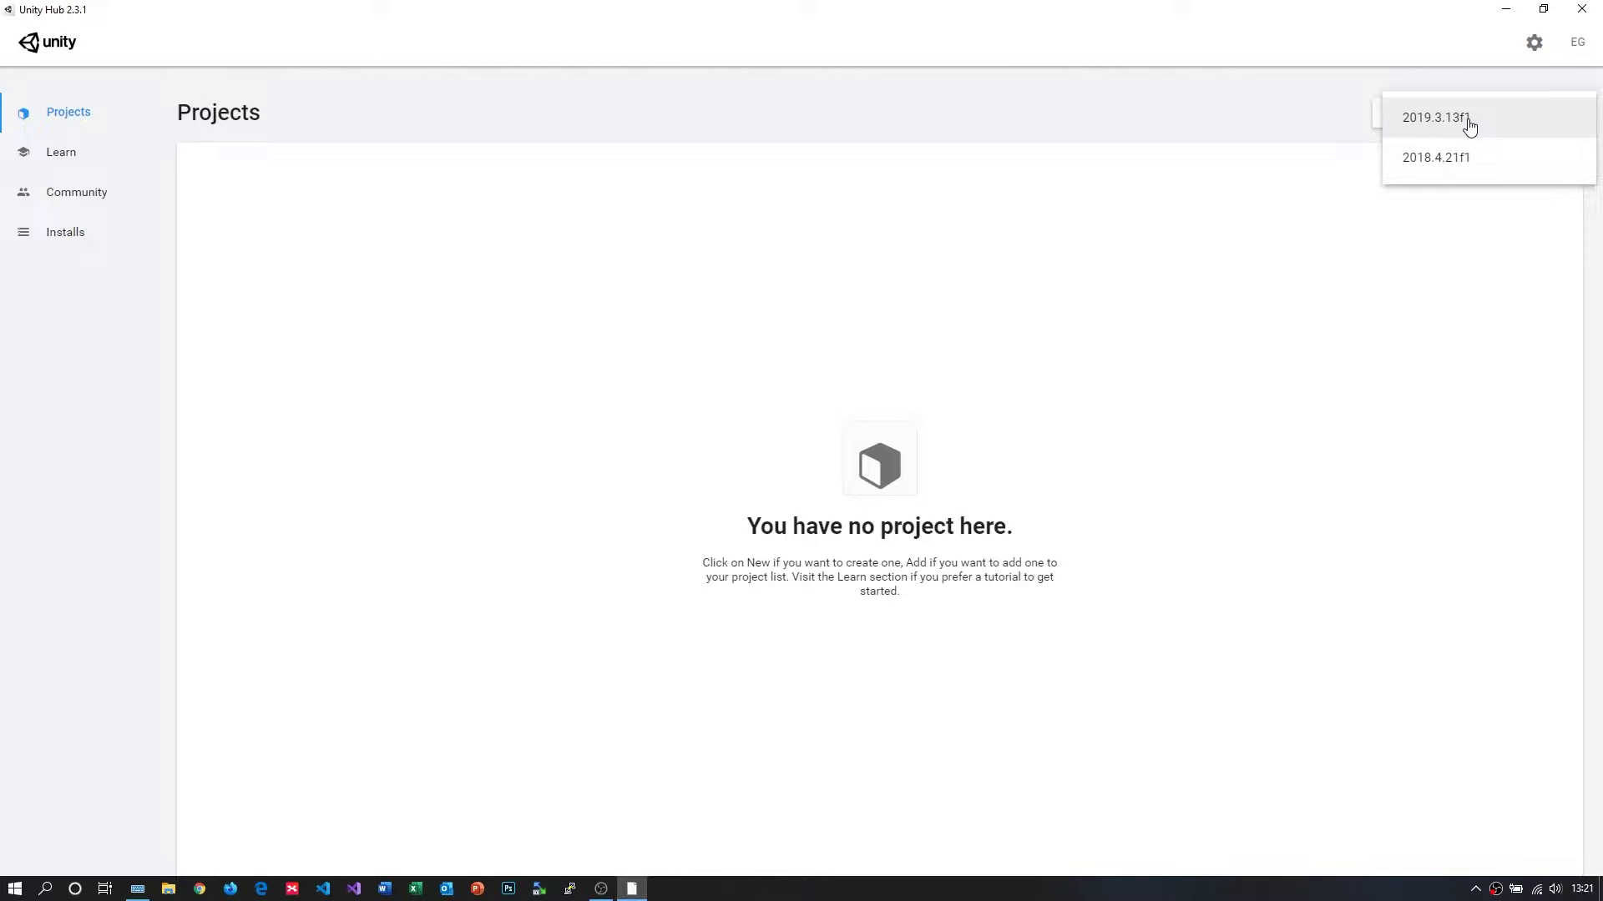
# - Create a 2019.3.13f1 project from the 3D With Extras template named '01 - Mobile Endless Runner 3D'
pyautogui.click(1469, 119)
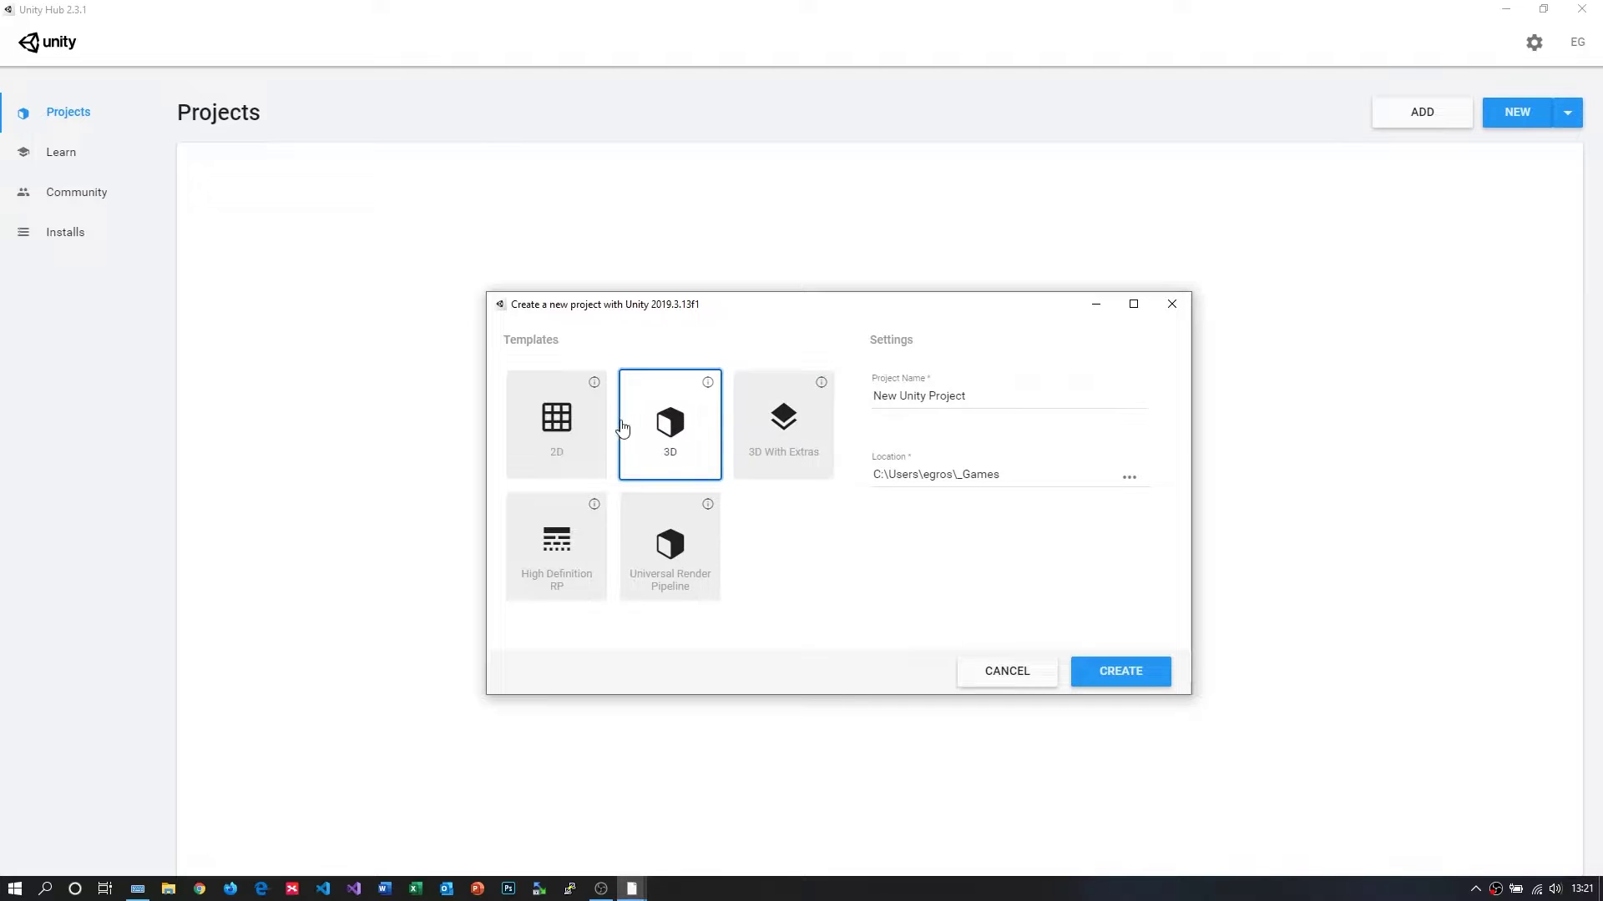
pyautogui.click(785, 422)
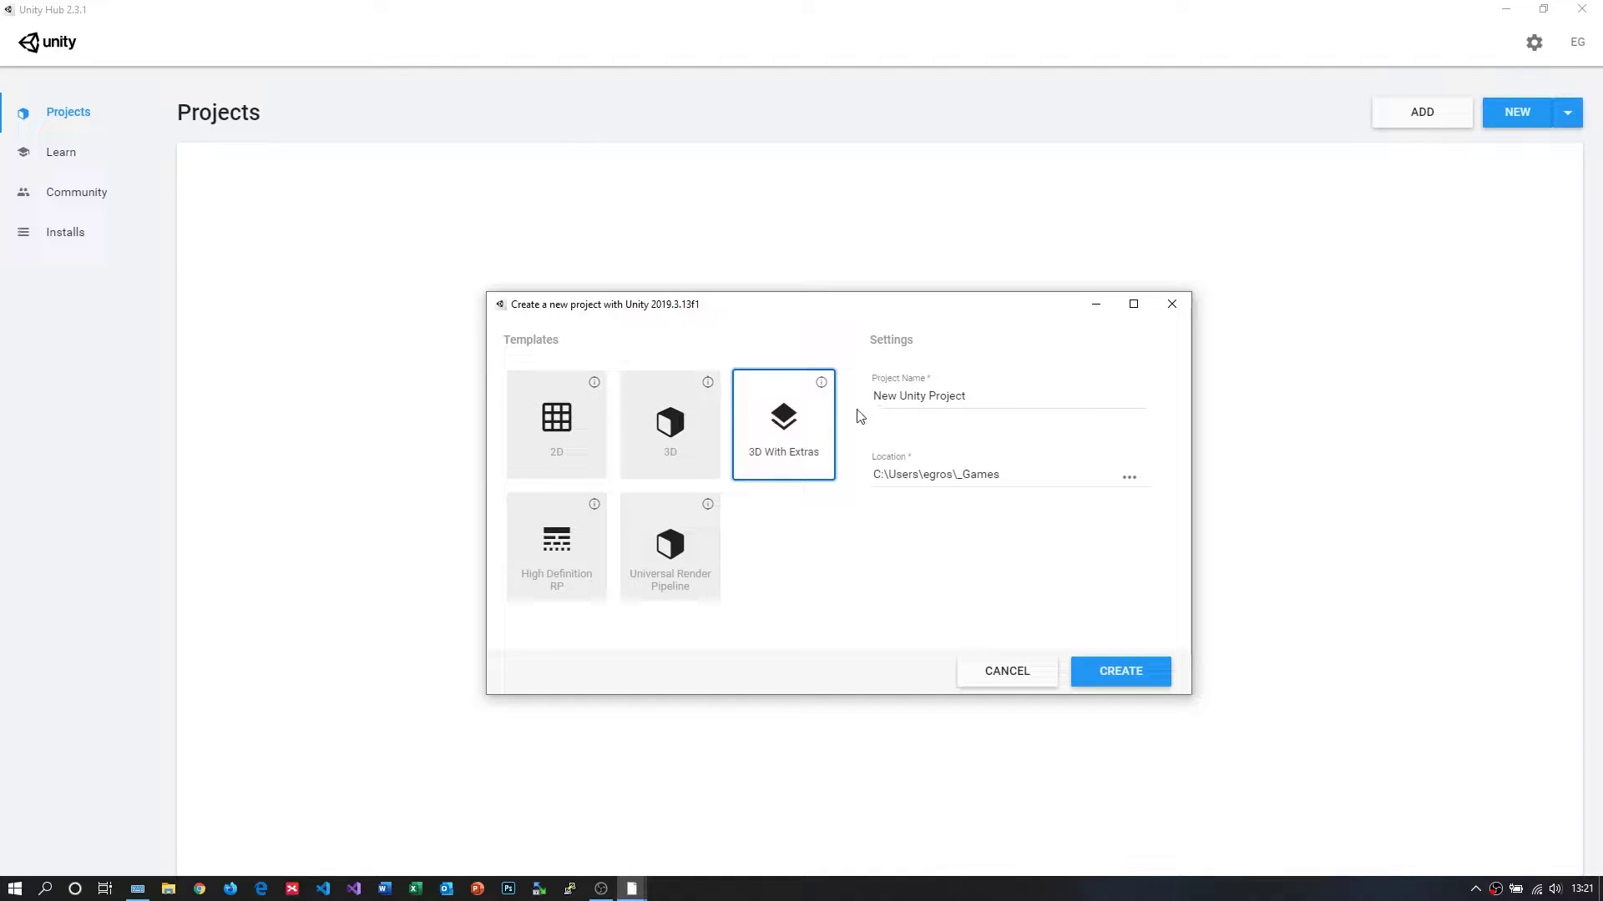
pyautogui.click(995, 394)
pyautogui.hotkey('ctrl', 'a')
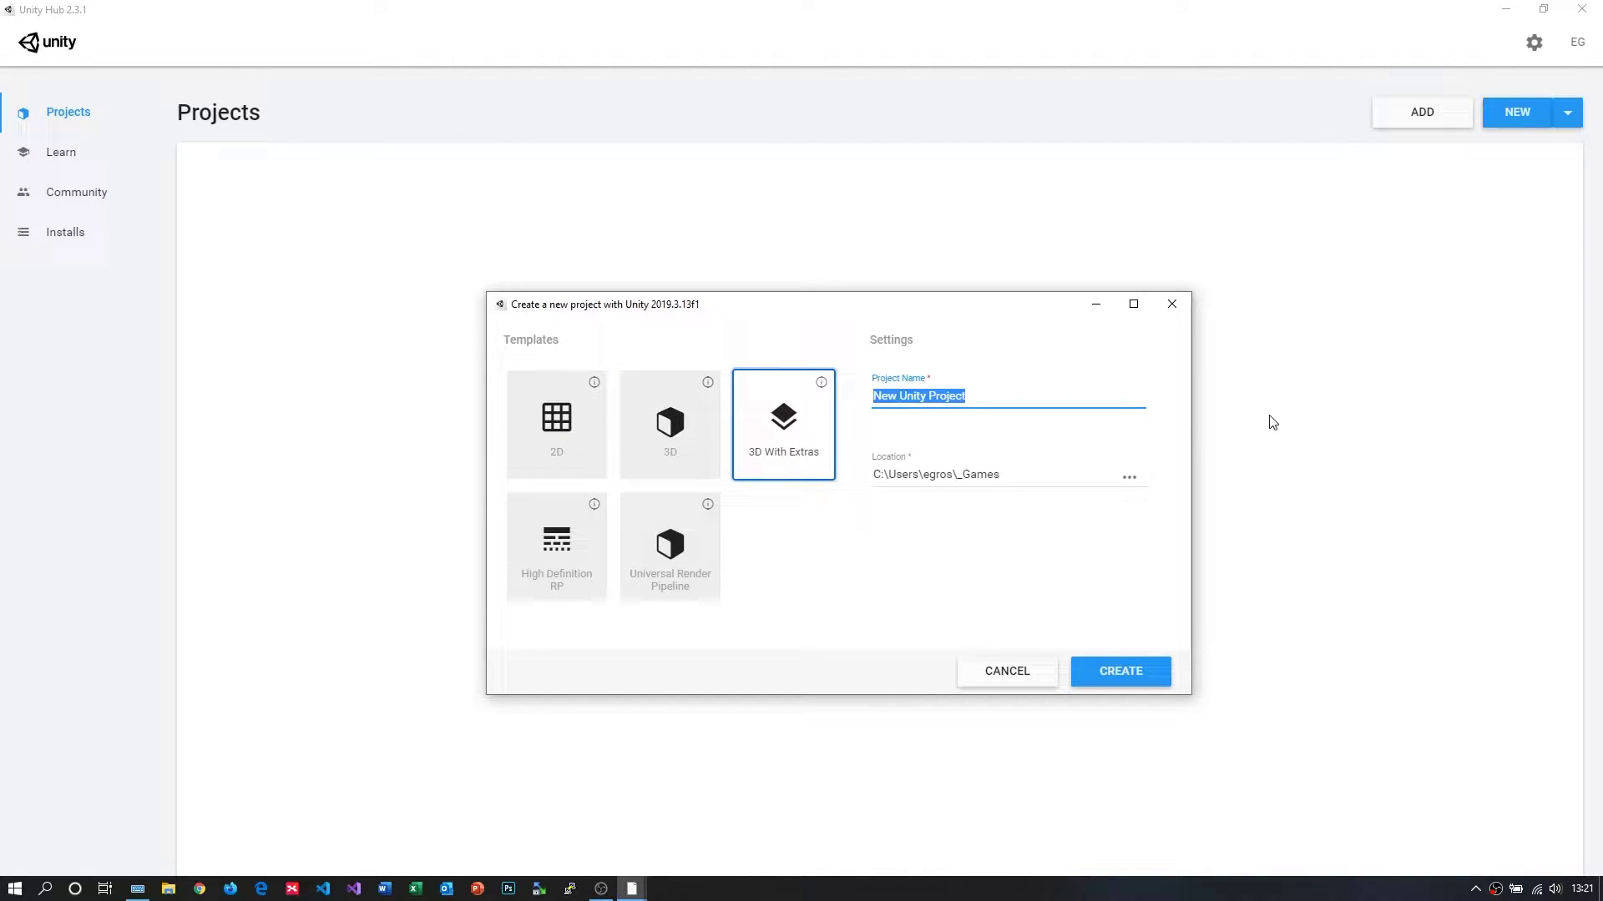
pyautogui.write('01')
pyautogui.write(' - ')
pyautogui.write('Bal')
pyautogui.press('BackSpace')
pyautogui.press('BackSpace')
pyautogui.press('BackSpace')
pyautogui.write('Mobile Endless Runner 3d')
pyautogui.press('BackSpace')
pyautogui.write('D')
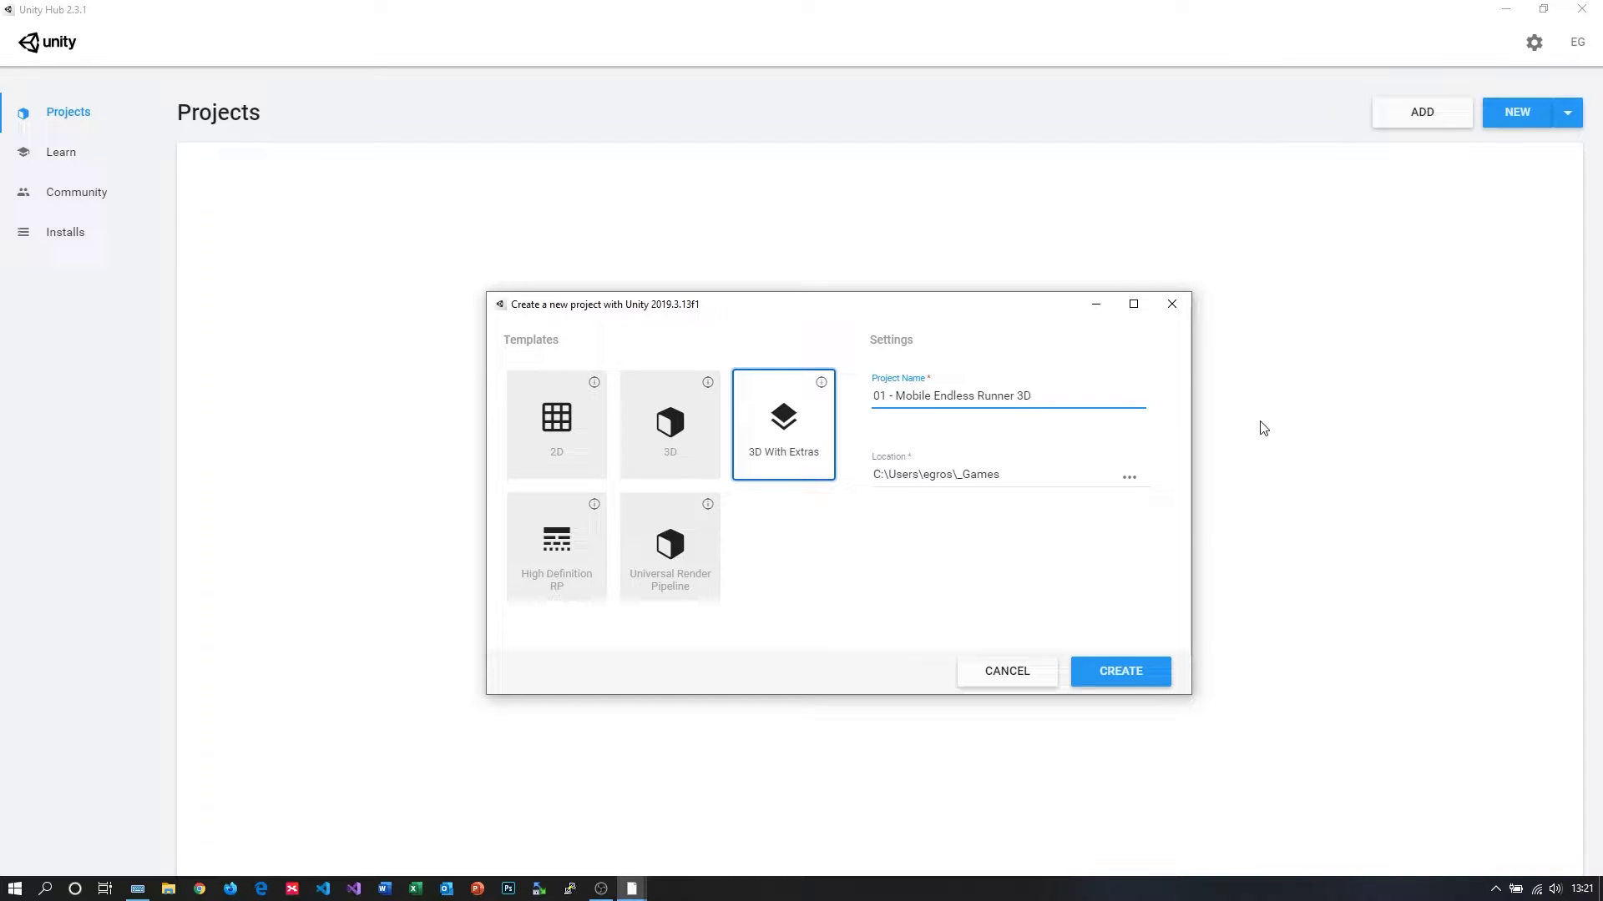
pyautogui.click(1120, 672)
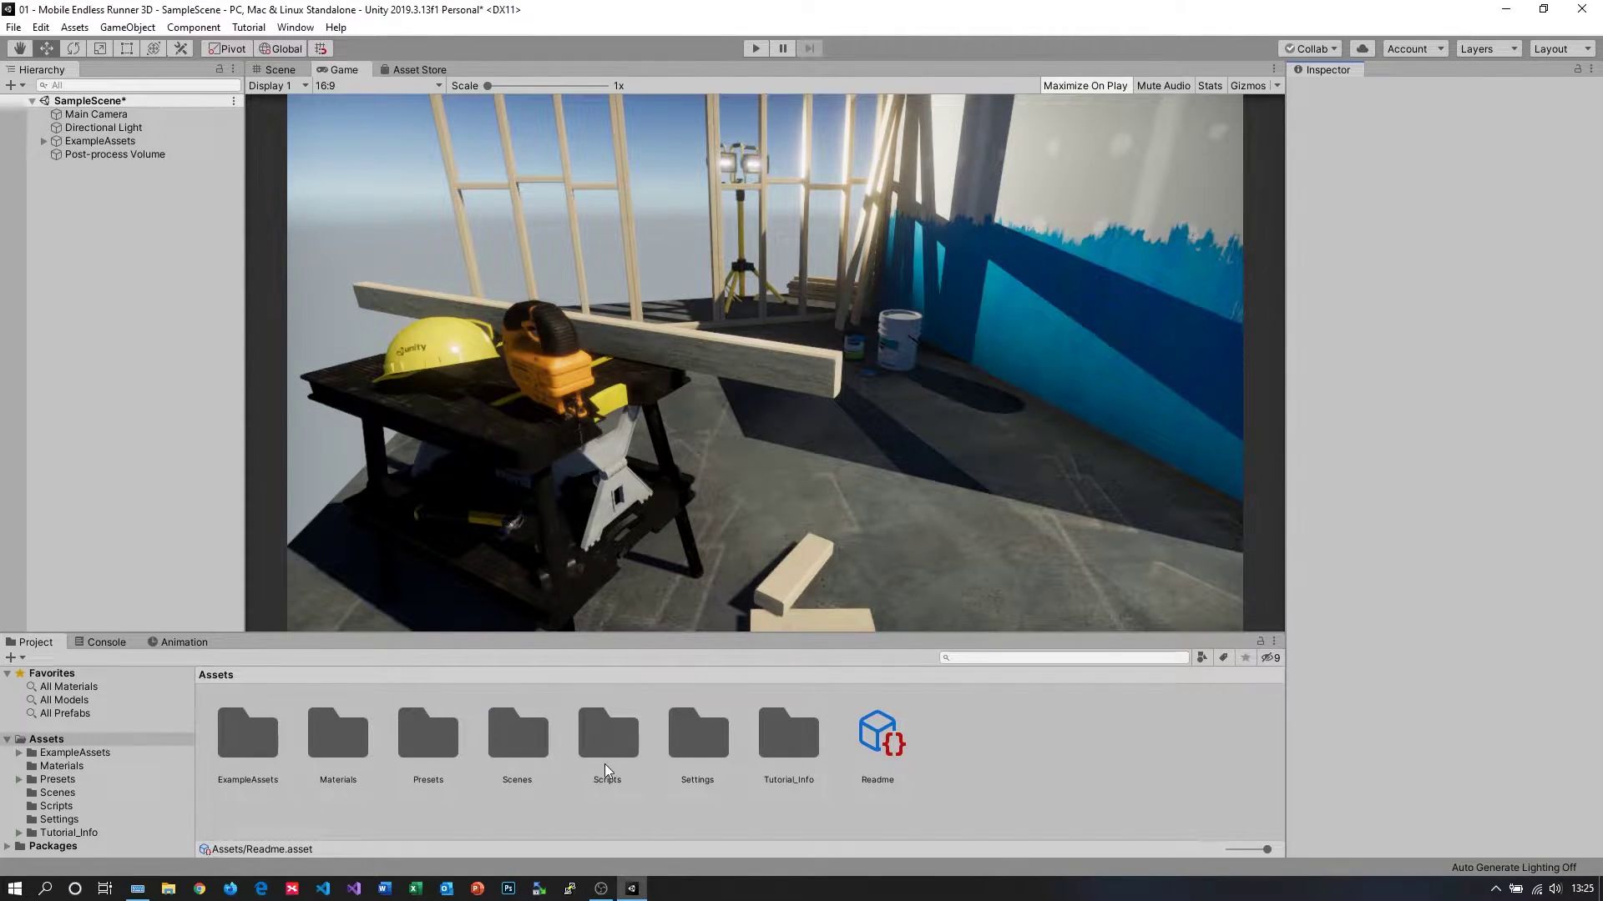
# - Add a new scene named Level01 inside the Scenes folder
pyautogui.doubleClick(541, 747)
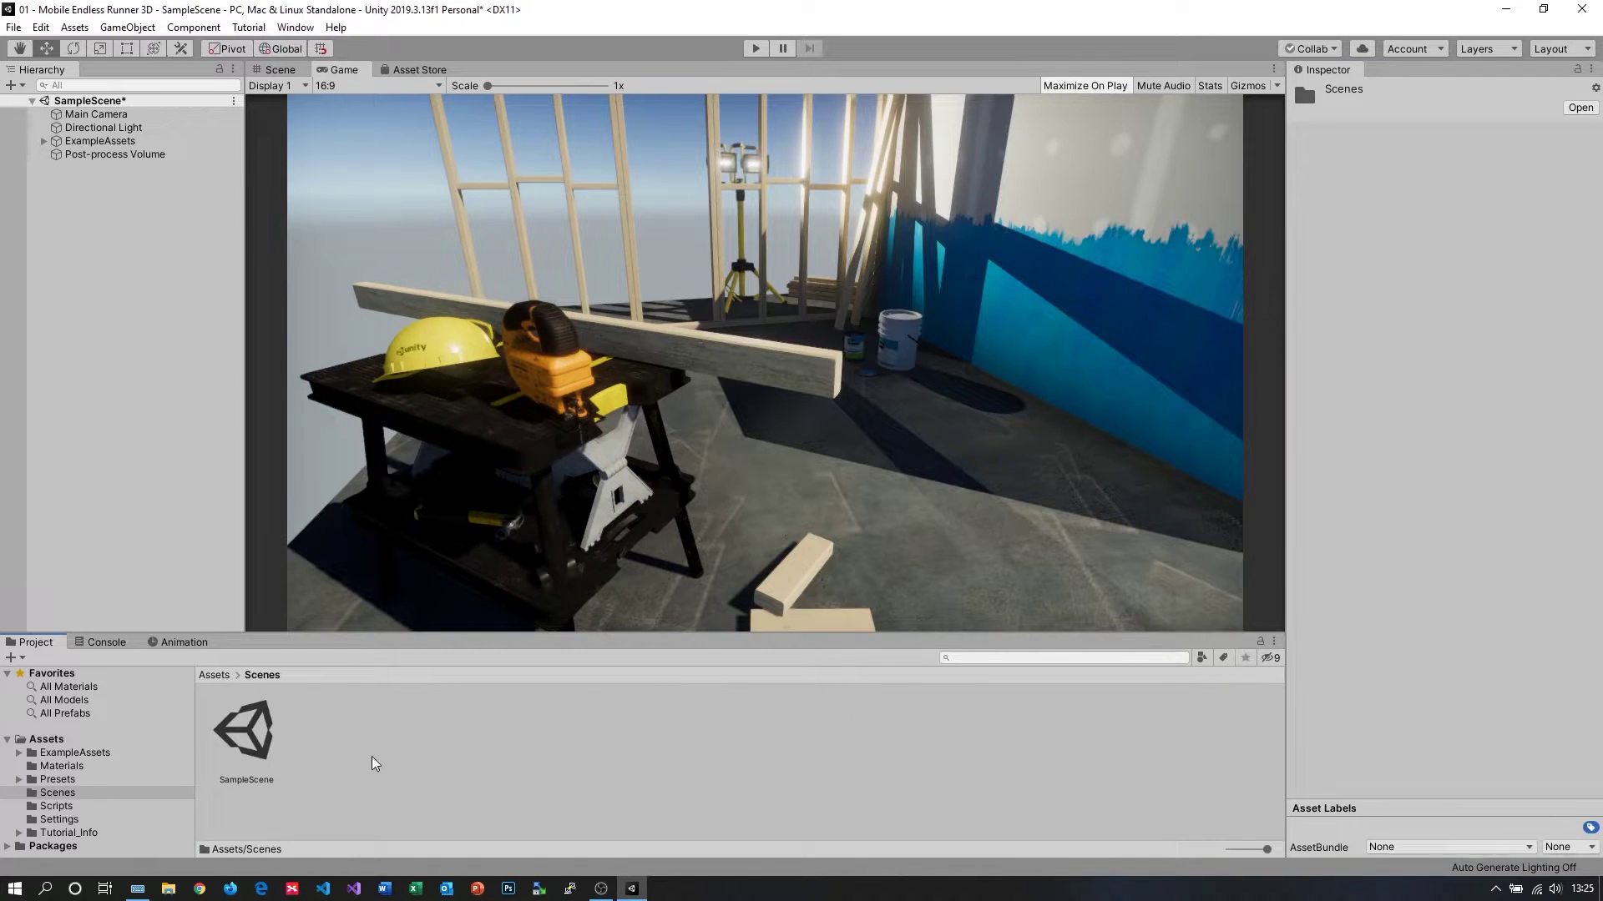
pyautogui.rightClick(326, 751)
pyautogui.moveTo(427, 331)
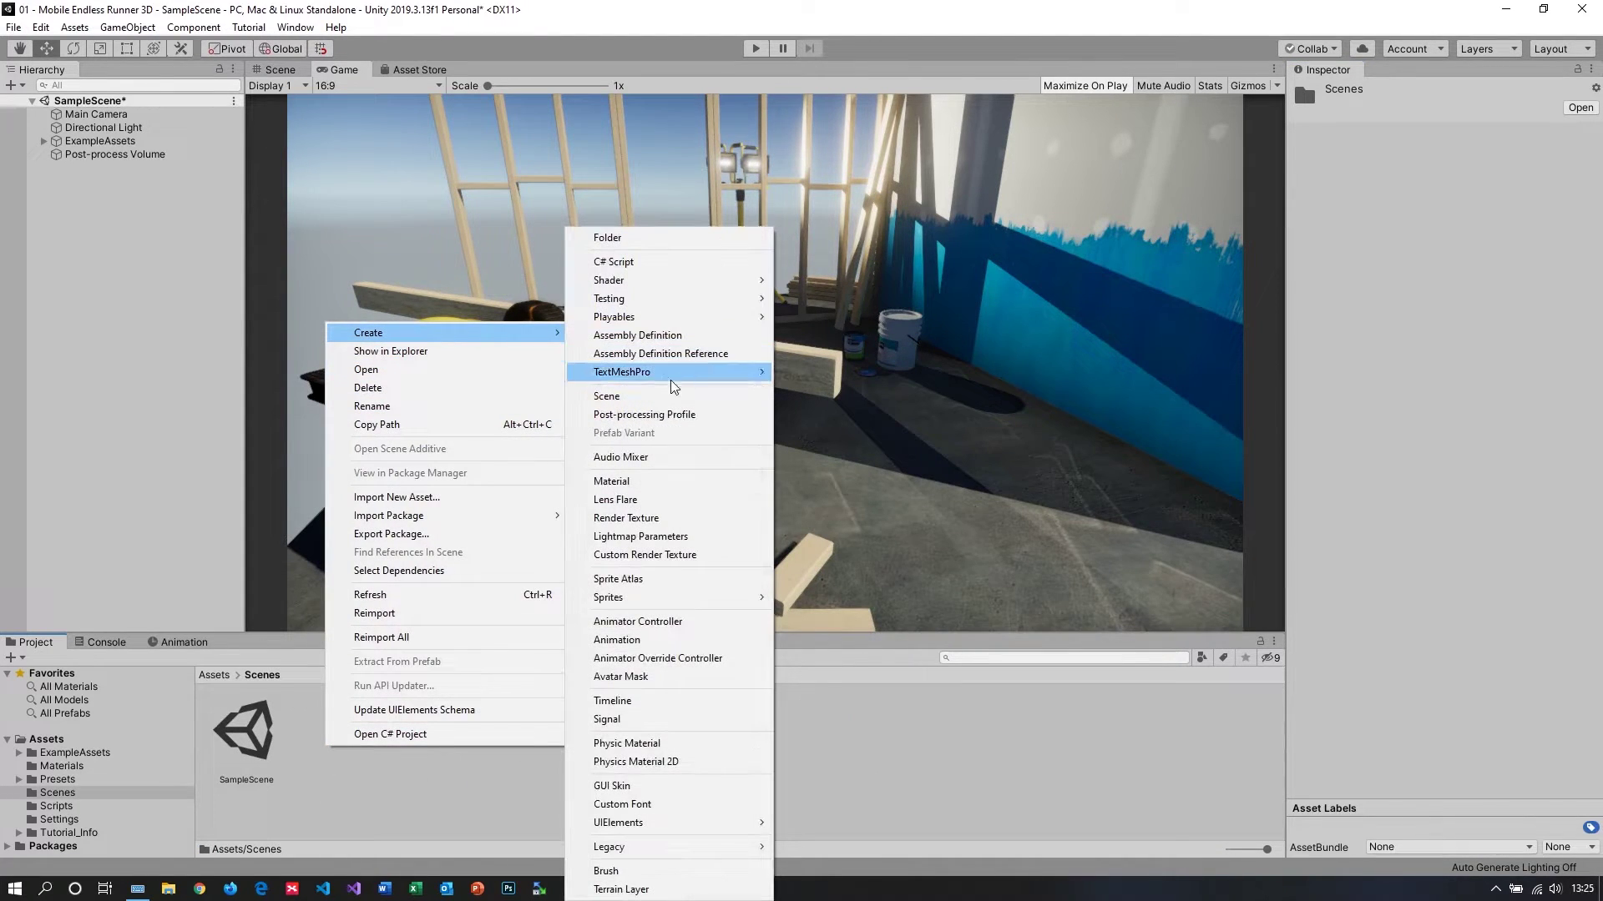
pyautogui.click(655, 398)
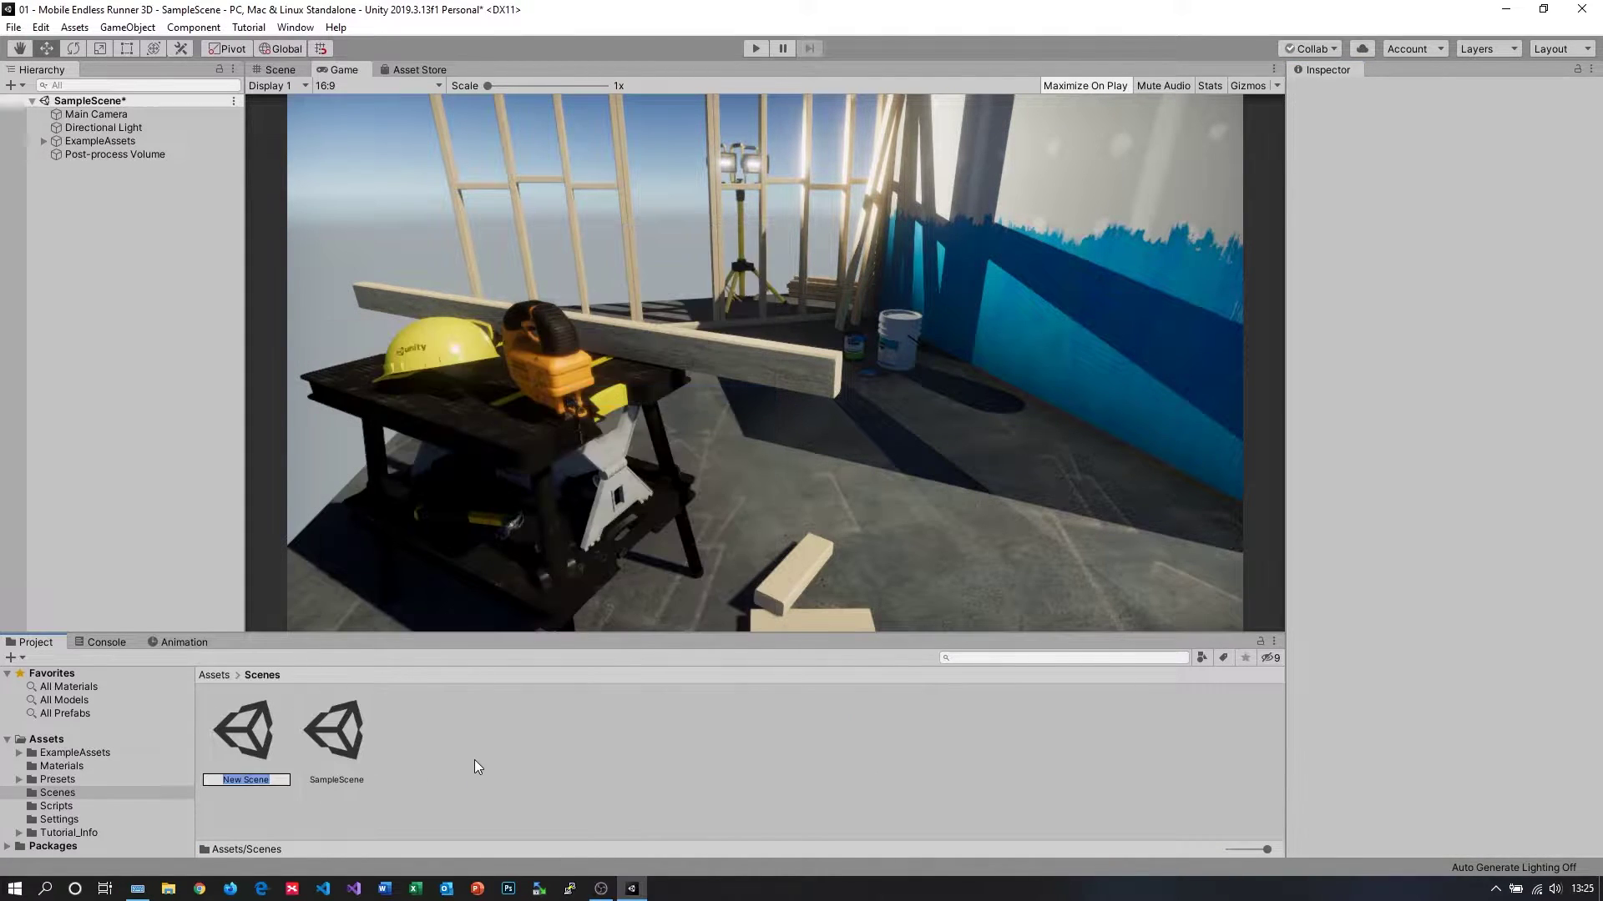
pyautogui.write('Level01')
pyautogui.press('Return')
pyautogui.press('Return')
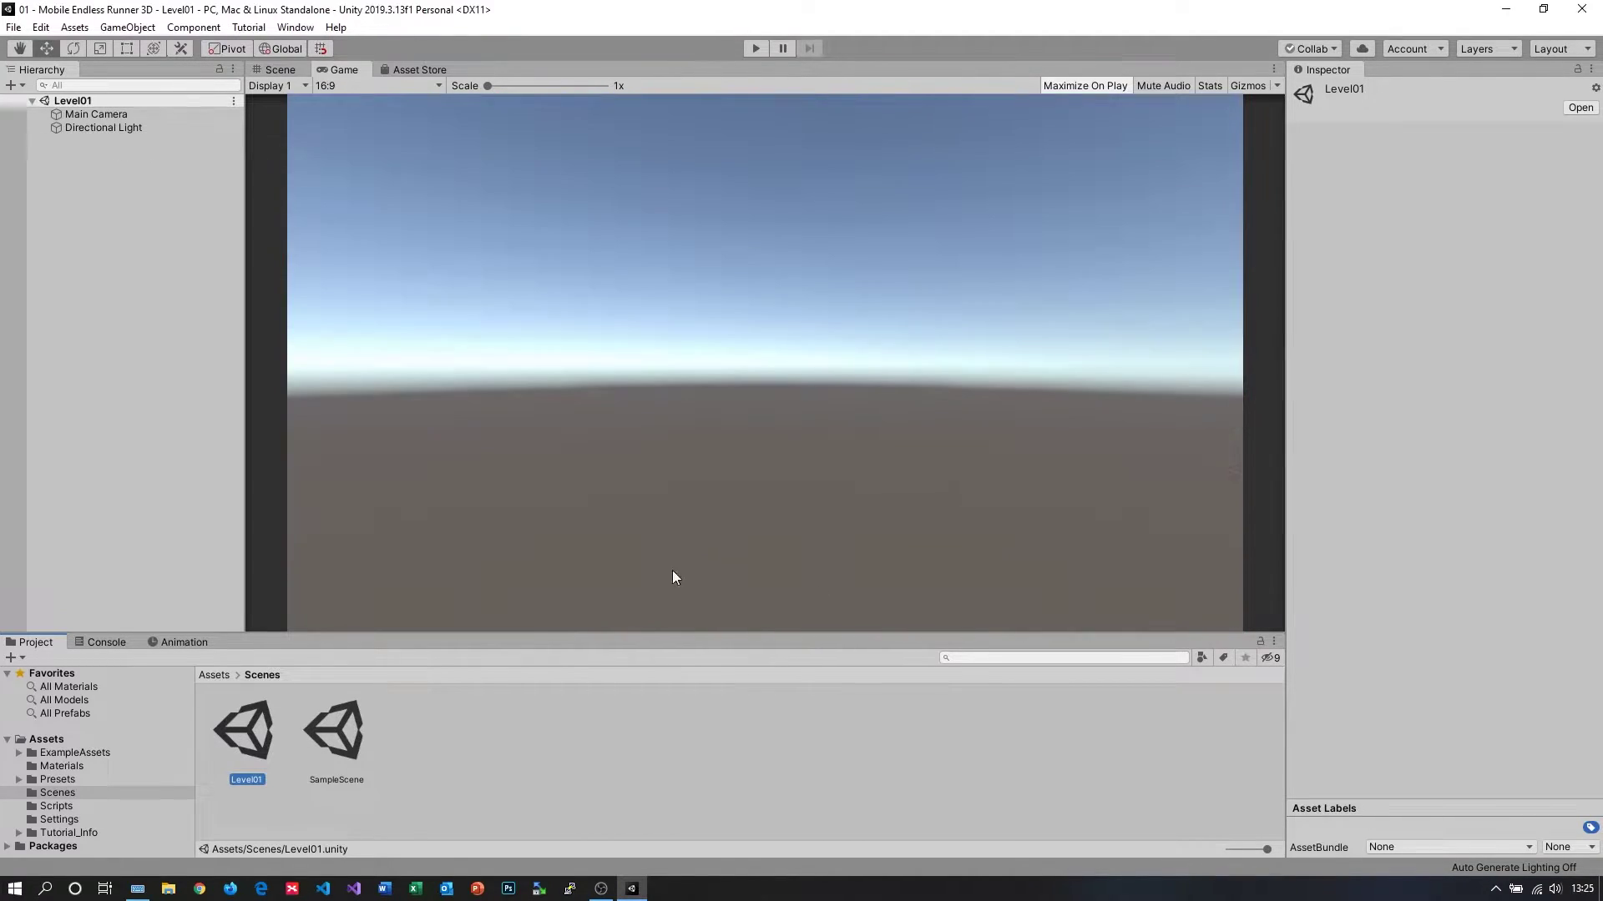
# - Inspect the Tutorial_Info folder's Scripts, Editor and Icons subfolders, then return to Assets
pyautogui.click(214, 674)
pyautogui.click(880, 735)
pyautogui.moveTo(752, 706); pyautogui.dragTo(948, 782)
pyautogui.doubleClick(784, 734)
pyautogui.doubleClick(340, 733)
pyautogui.doubleClick(247, 733)
pyautogui.click(273, 674)
pyautogui.doubleClick(247, 733)
pyautogui.click(272, 674)
pyautogui.click(213, 674)
# - Delete the Tutorial_Info folder and the Readme asset
pyautogui.click(788, 735)
pyautogui.keyDown('ctrl'); pyautogui.click(883, 741); pyautogui.keyUp('ctrl')
pyautogui.press('Delete')
pyautogui.click(851, 477)
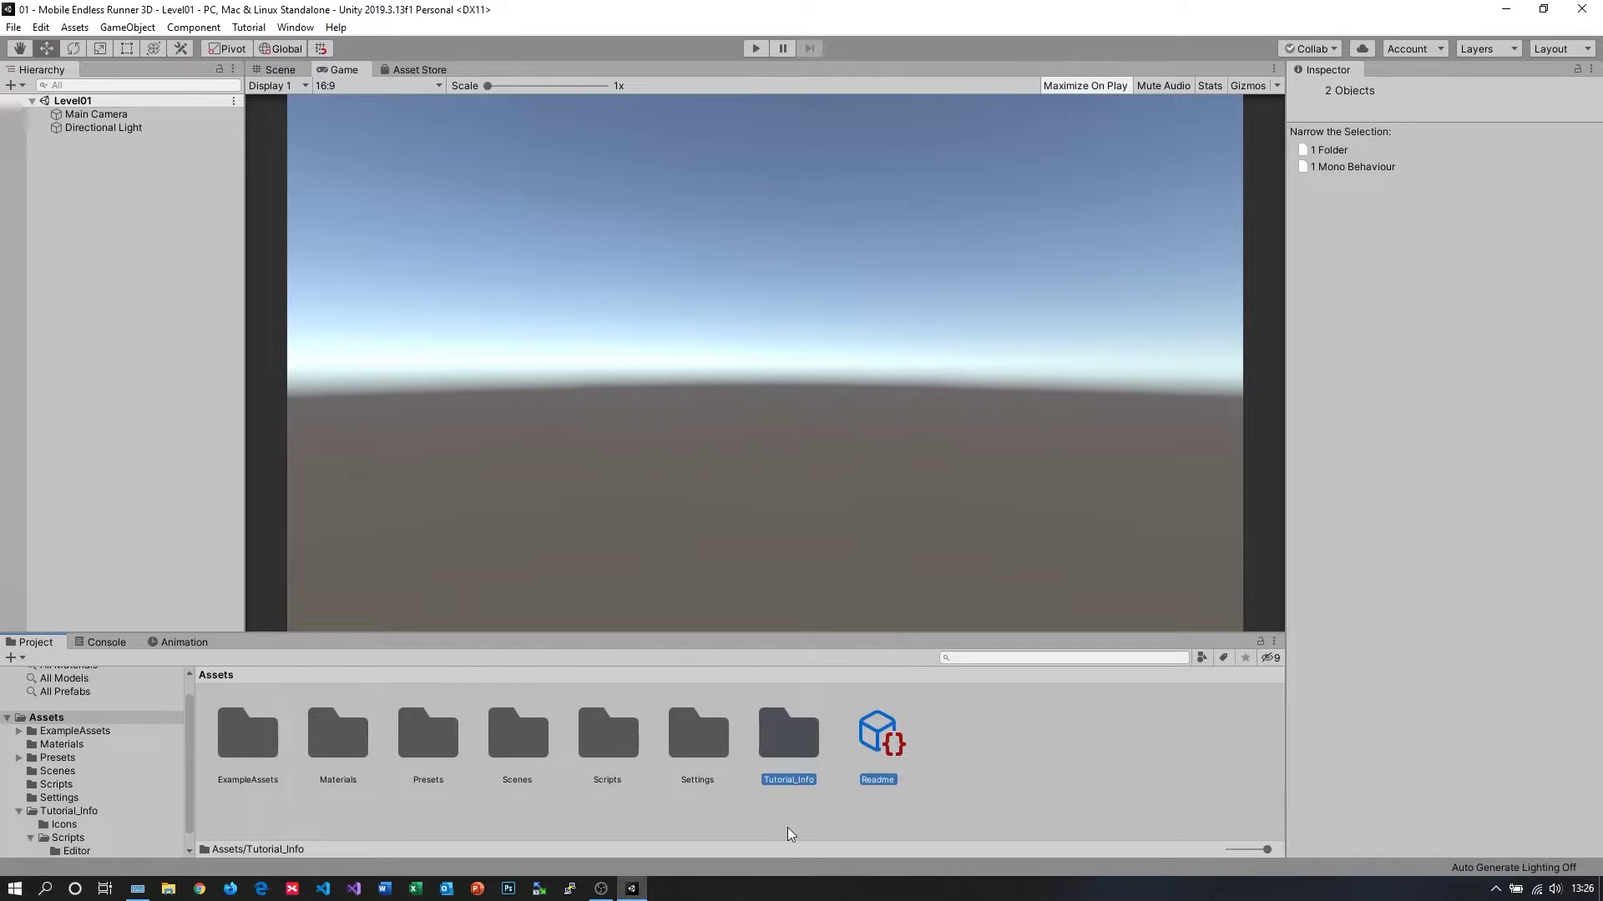
# - Create an _Import folder in Assets and move ExampleAssets into it
pyautogui.rightClick(840, 739)
pyautogui.moveTo(892, 328)
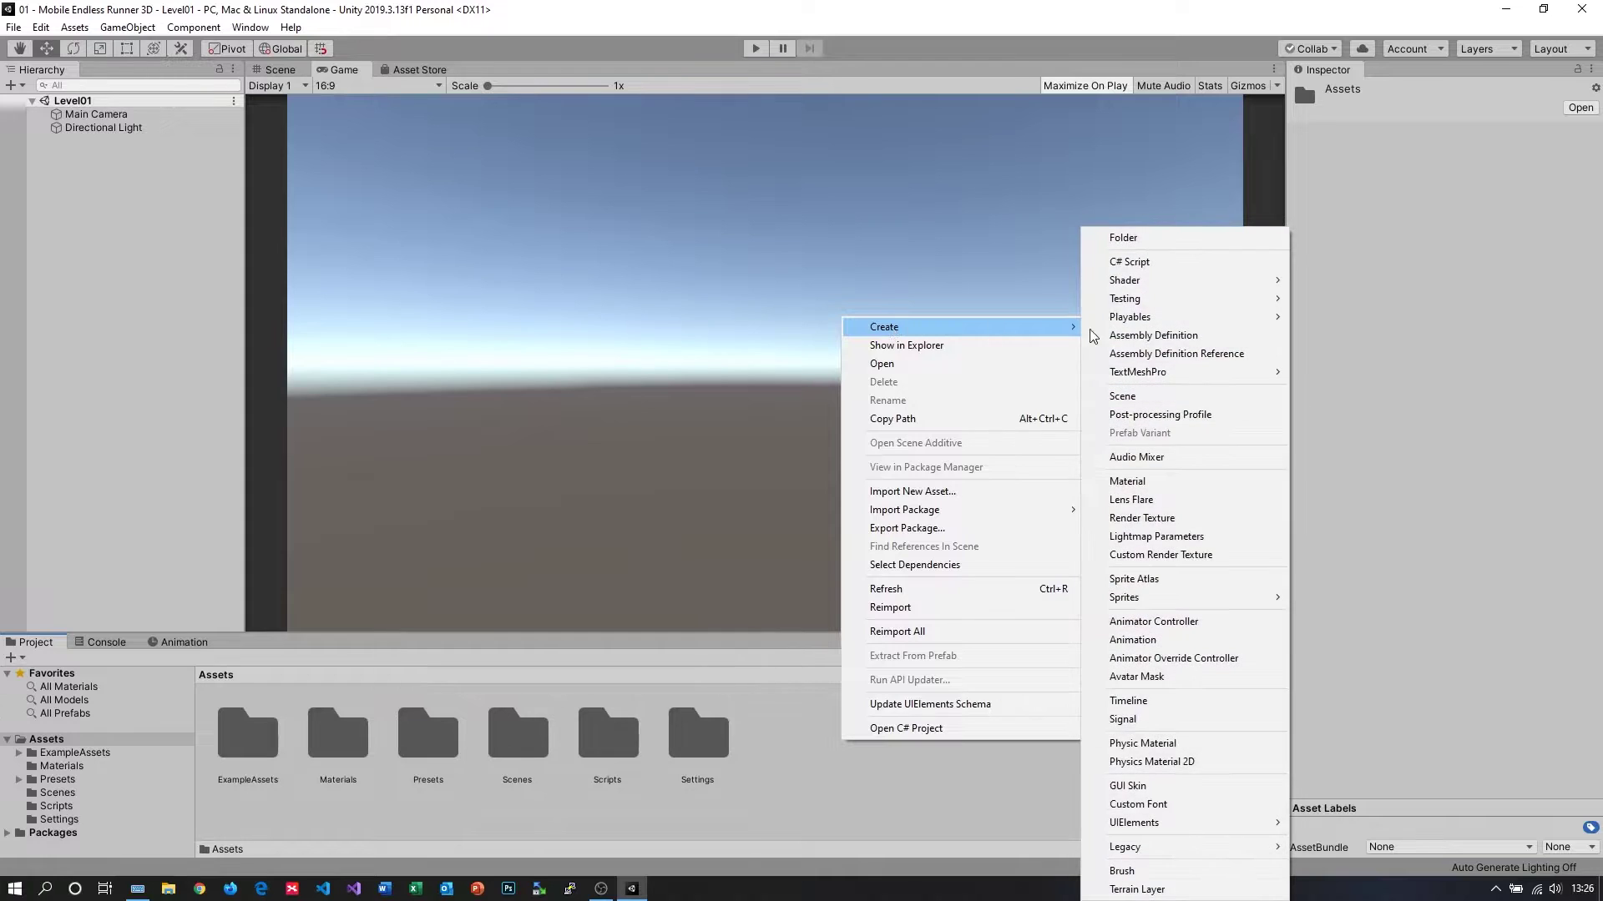
pyautogui.click(1155, 240)
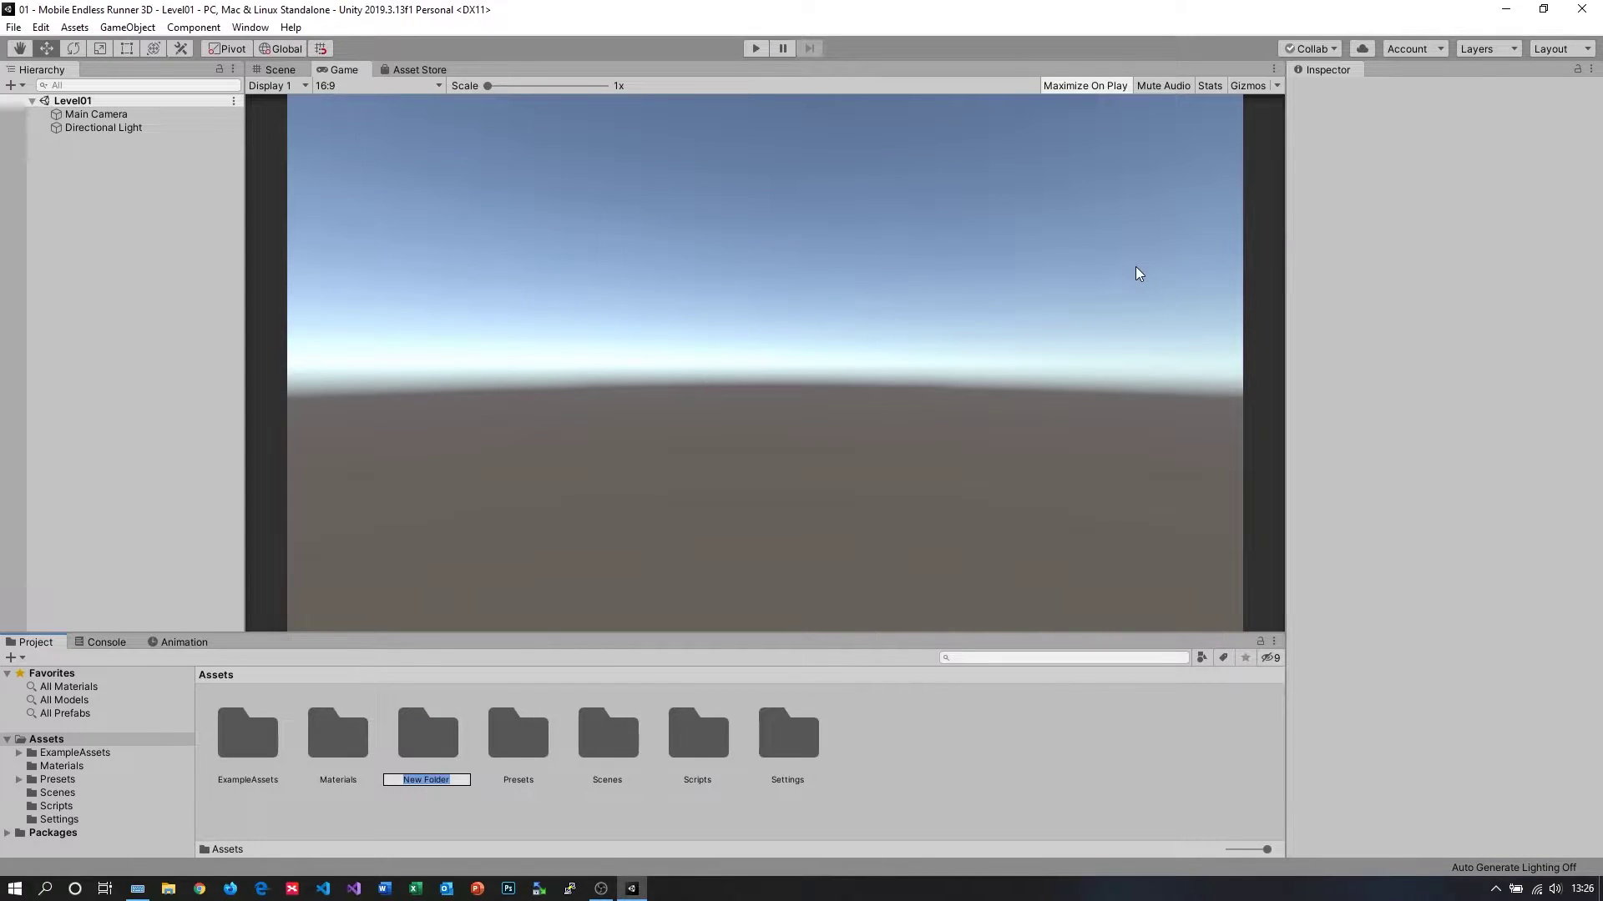
pyautogui.write('_import')
pyautogui.press('Return')
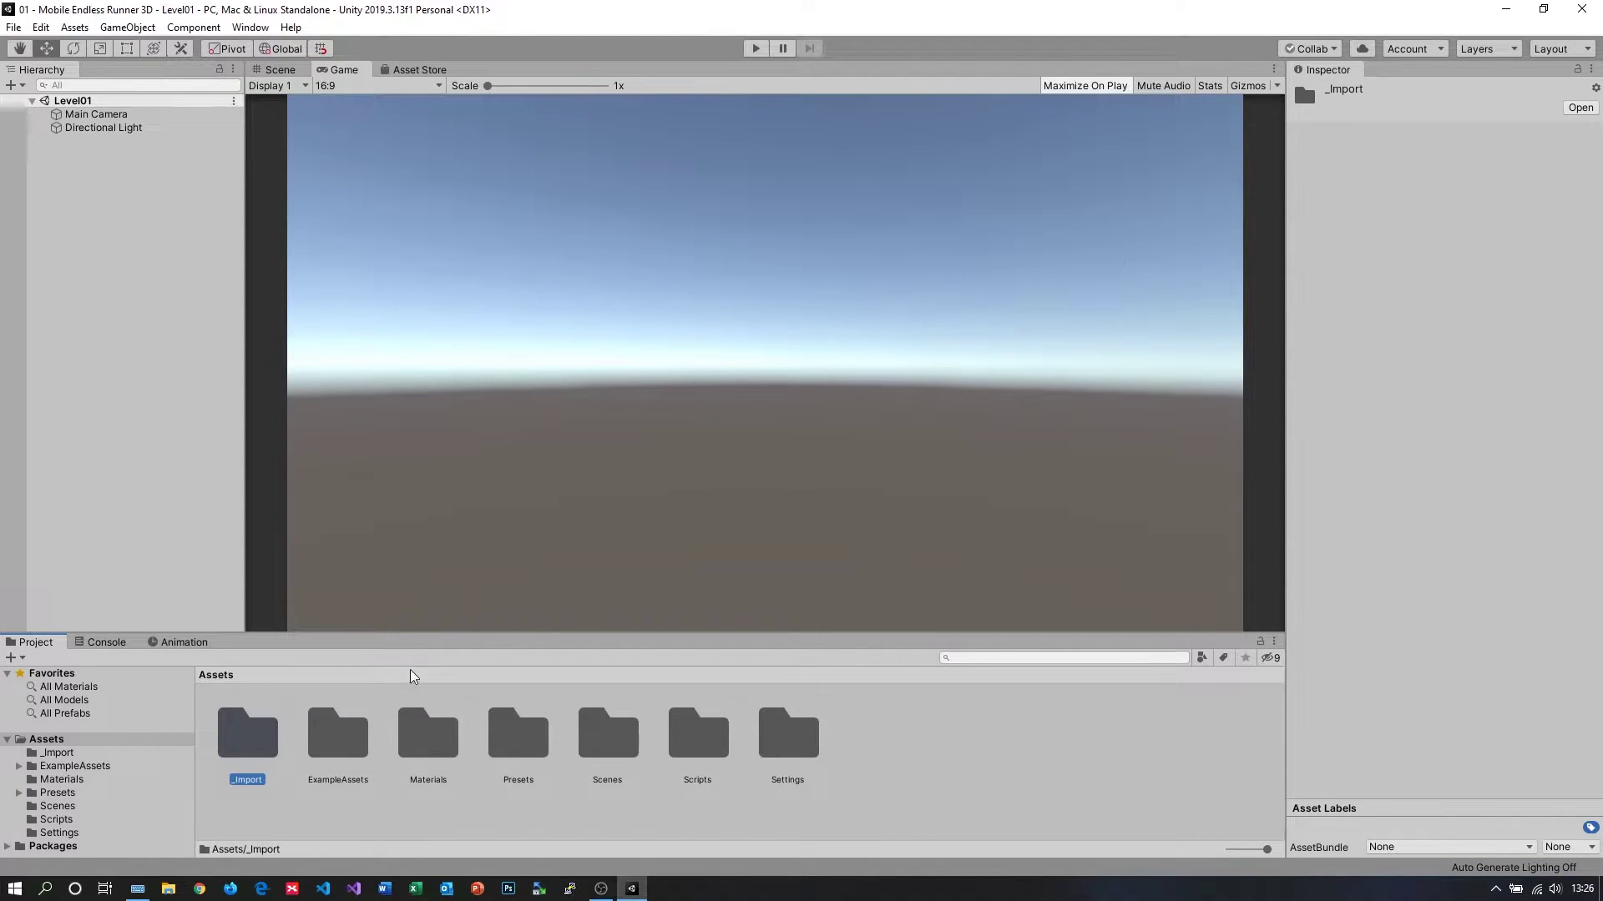
pyautogui.moveTo(361, 751); pyautogui.dragTo(257, 741)
pyautogui.click(828, 765)
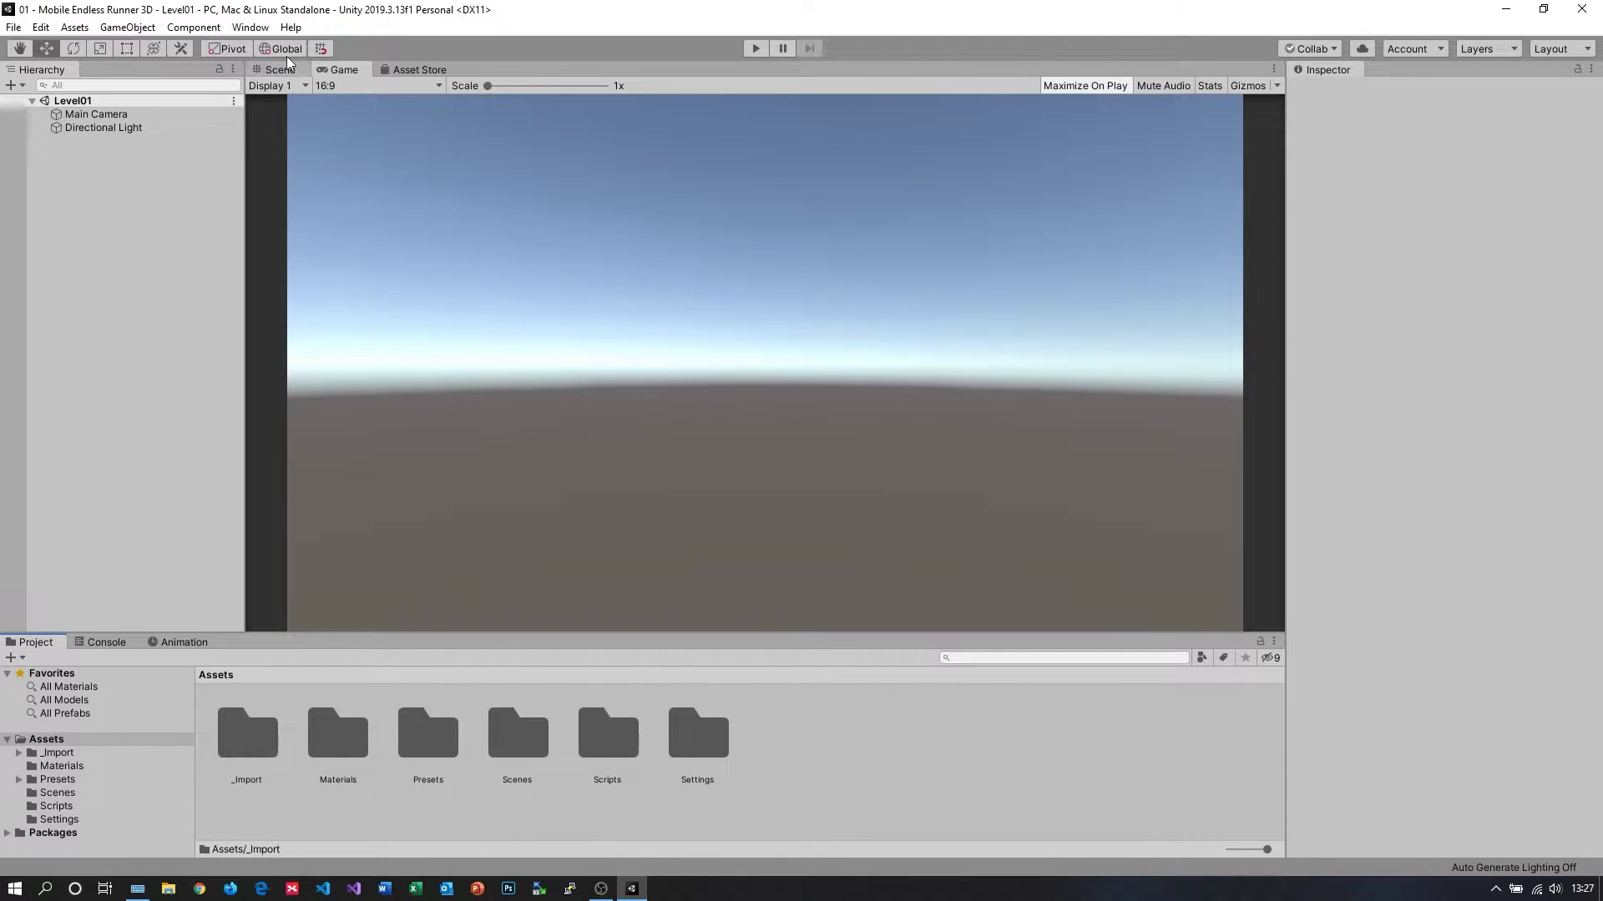
# - In the Asset Store, filter My Assets to downloaded ones and import Toony Colors Pro 2
pyautogui.click(244, 31)
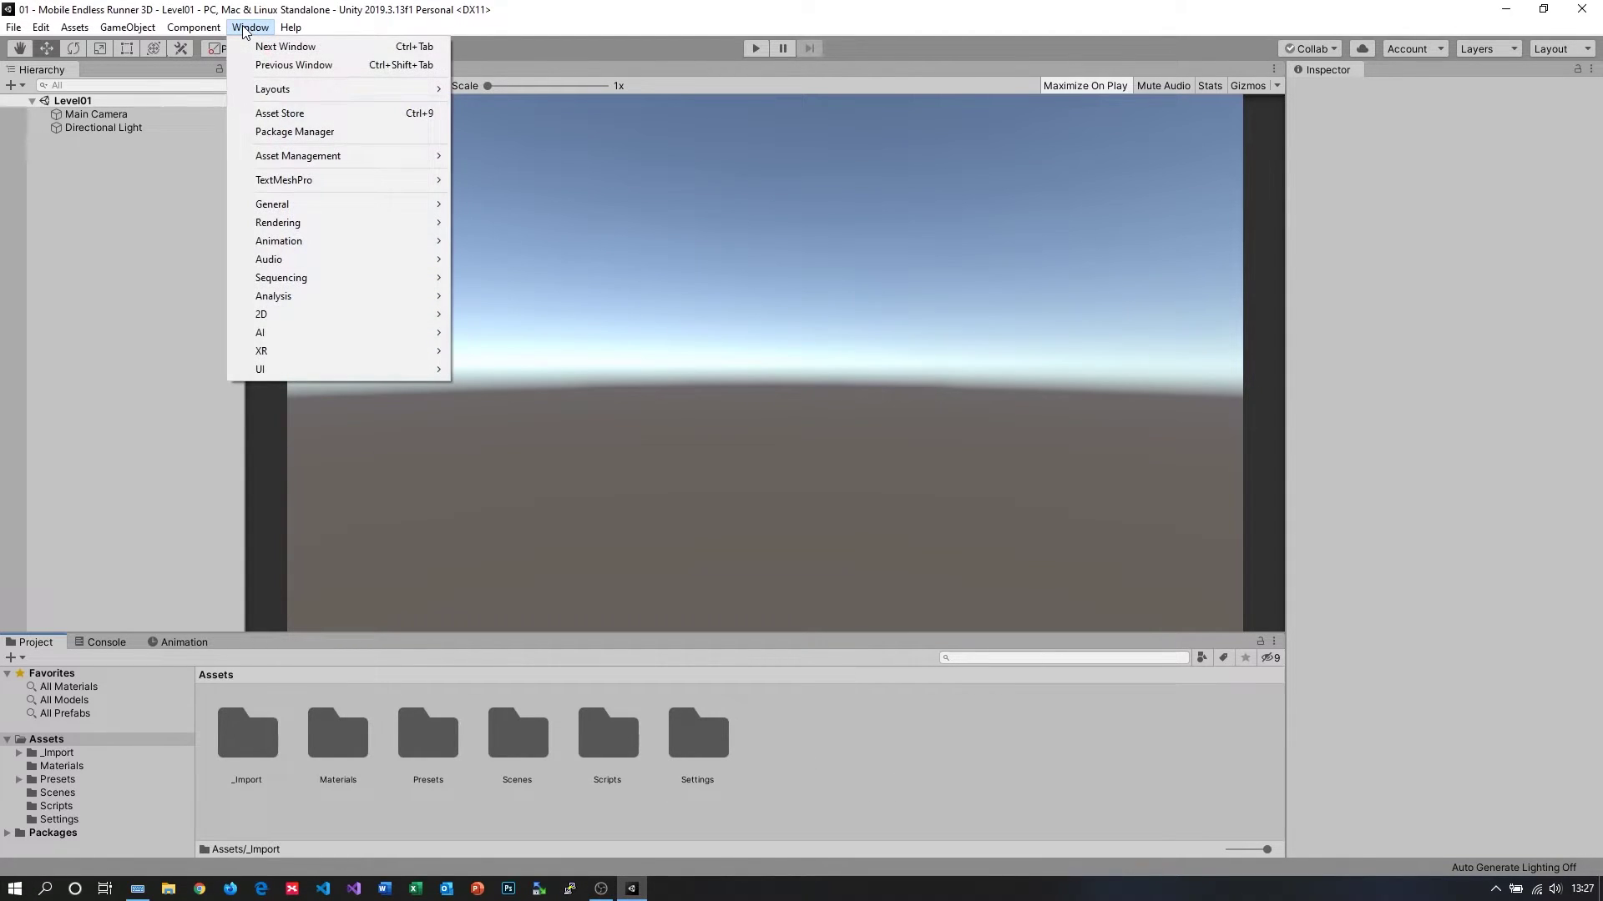
pyautogui.click(299, 115)
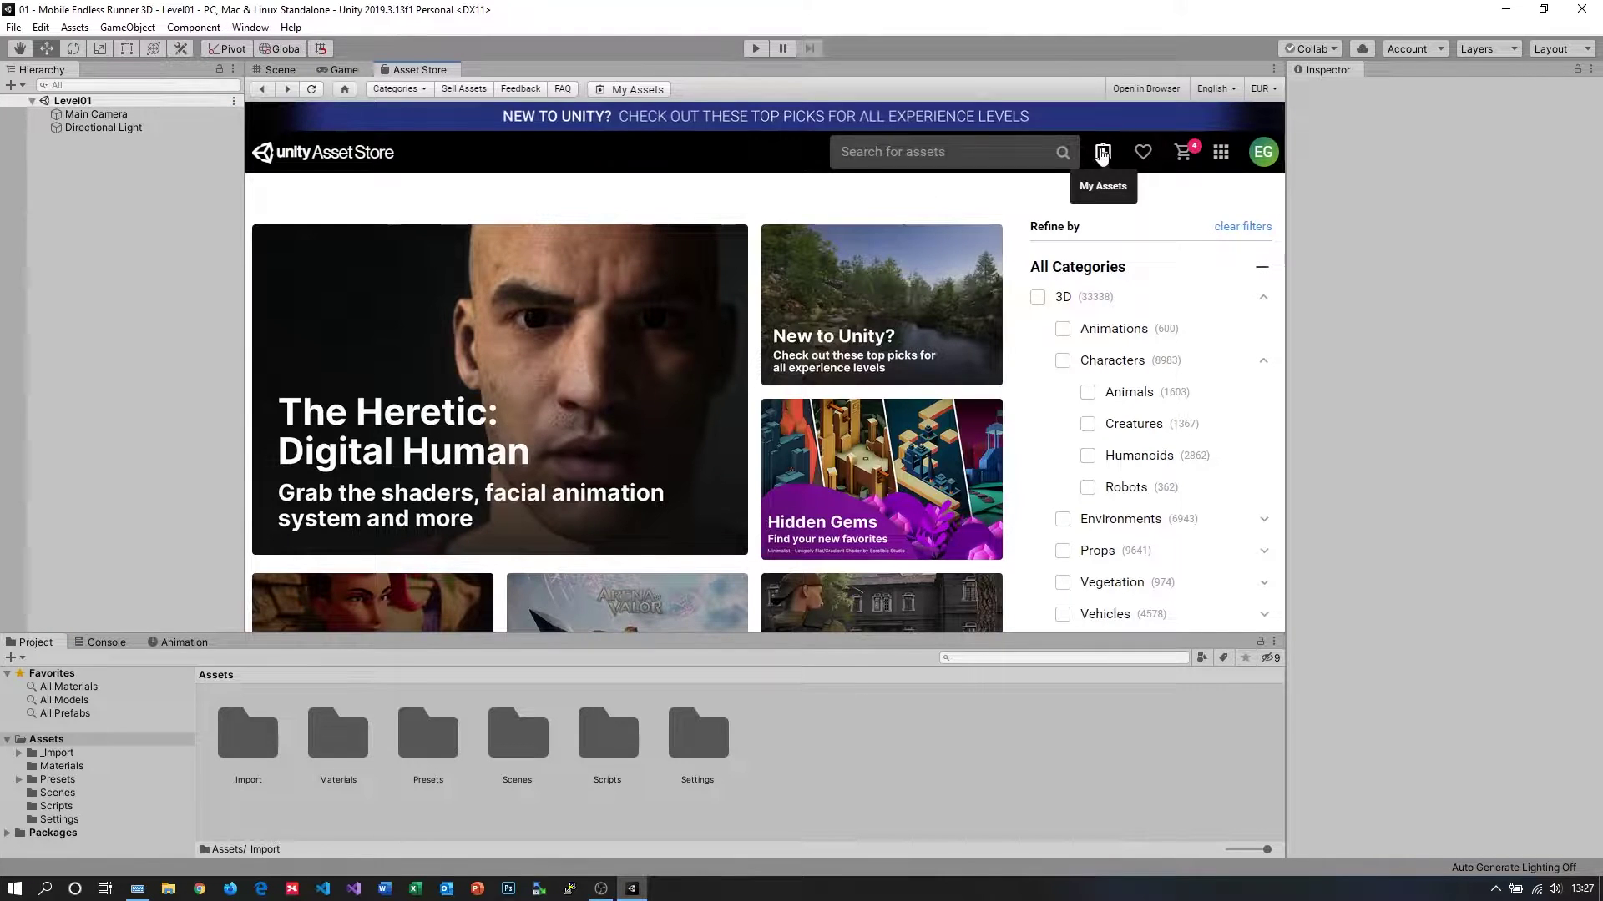
pyautogui.click(1102, 154)
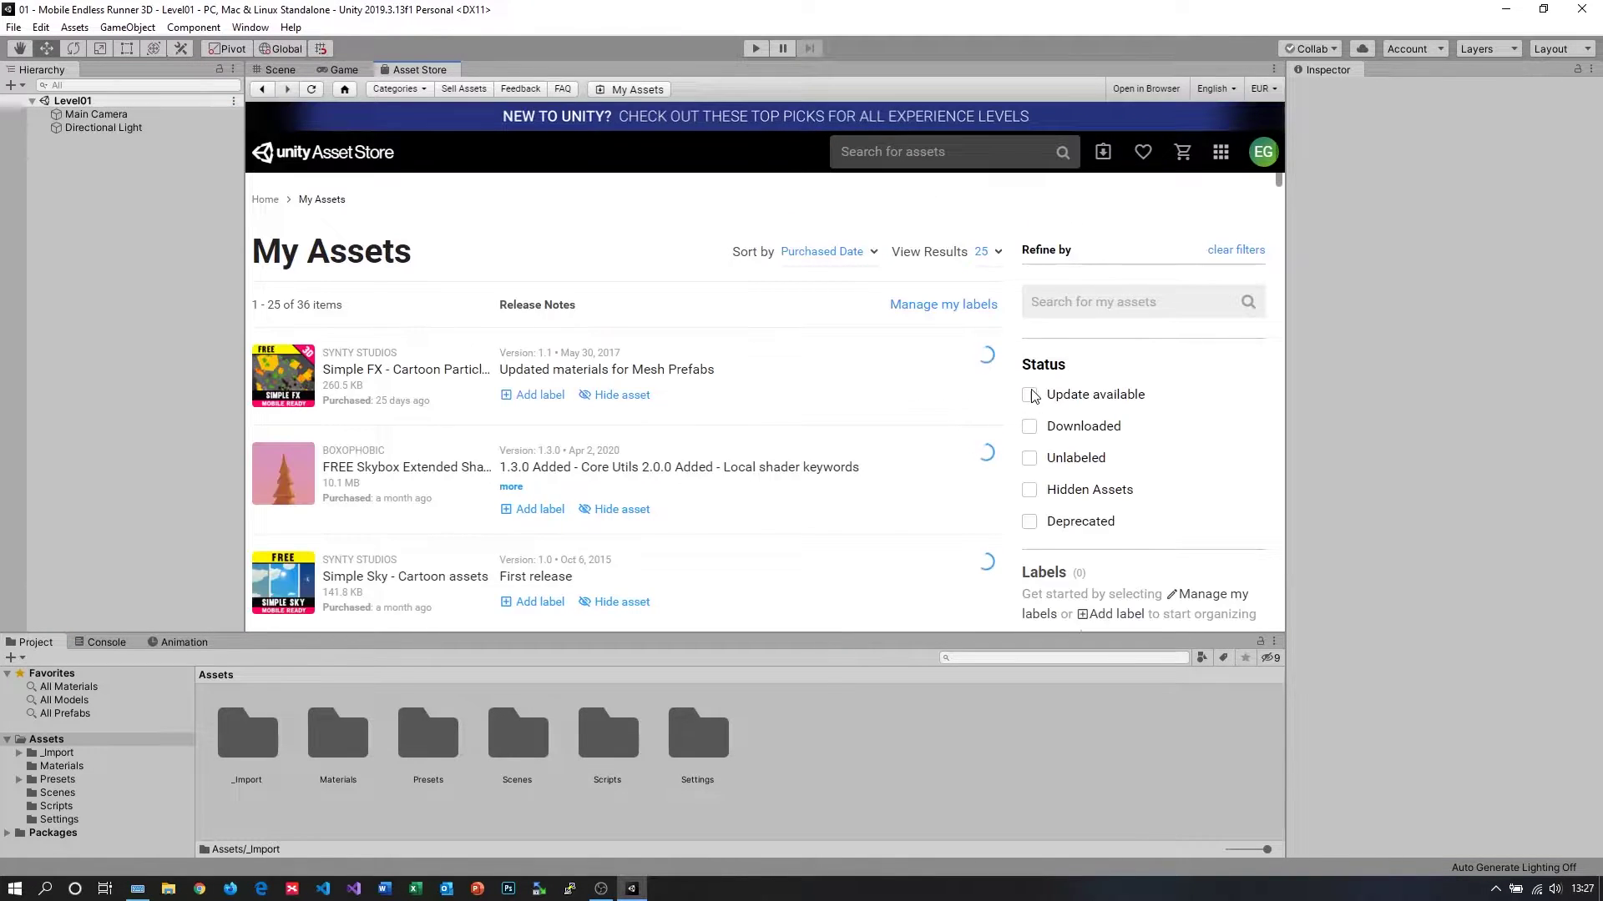
pyautogui.click(1029, 429)
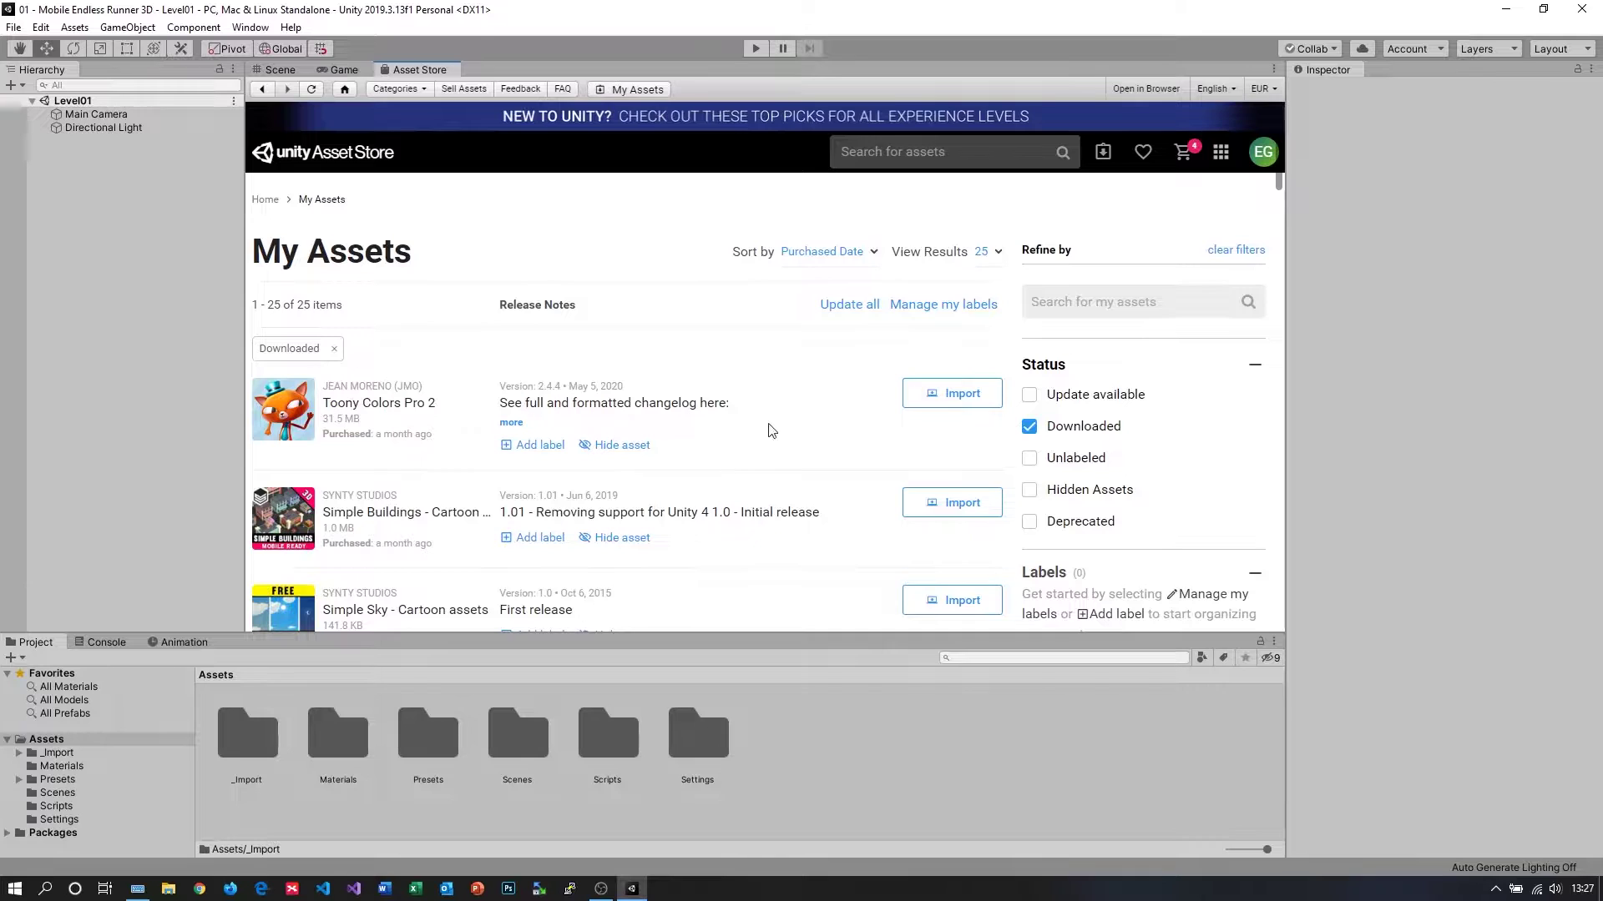
pyautogui.click(960, 397)
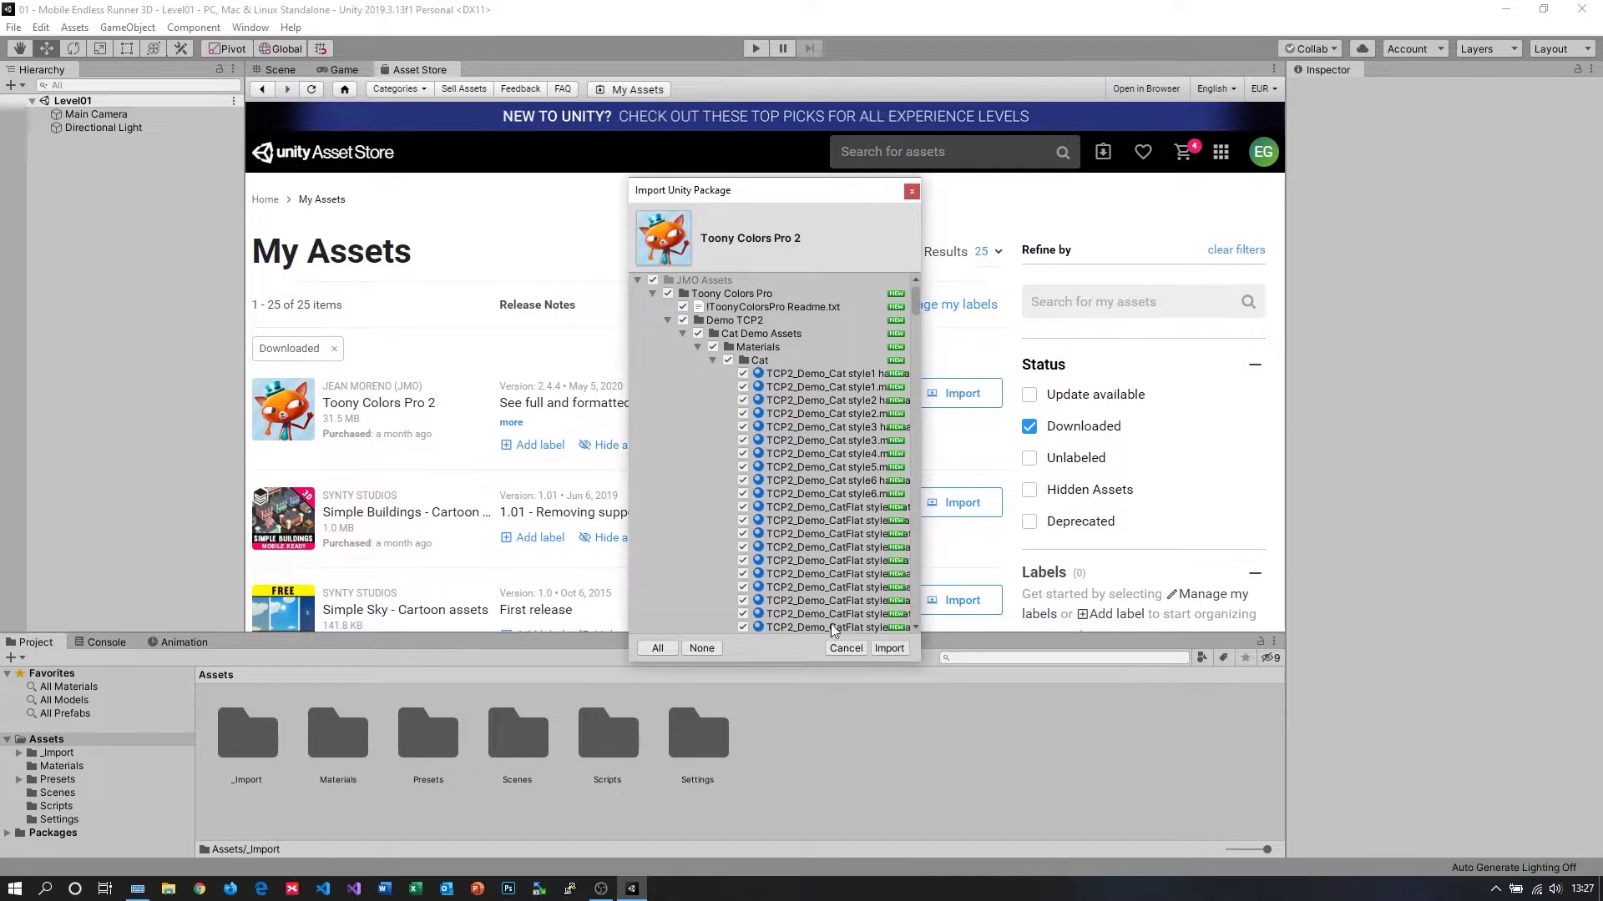
# - Confirm importing the Toony Colors Pro 2 package contents into the project
pyautogui.click(888, 649)
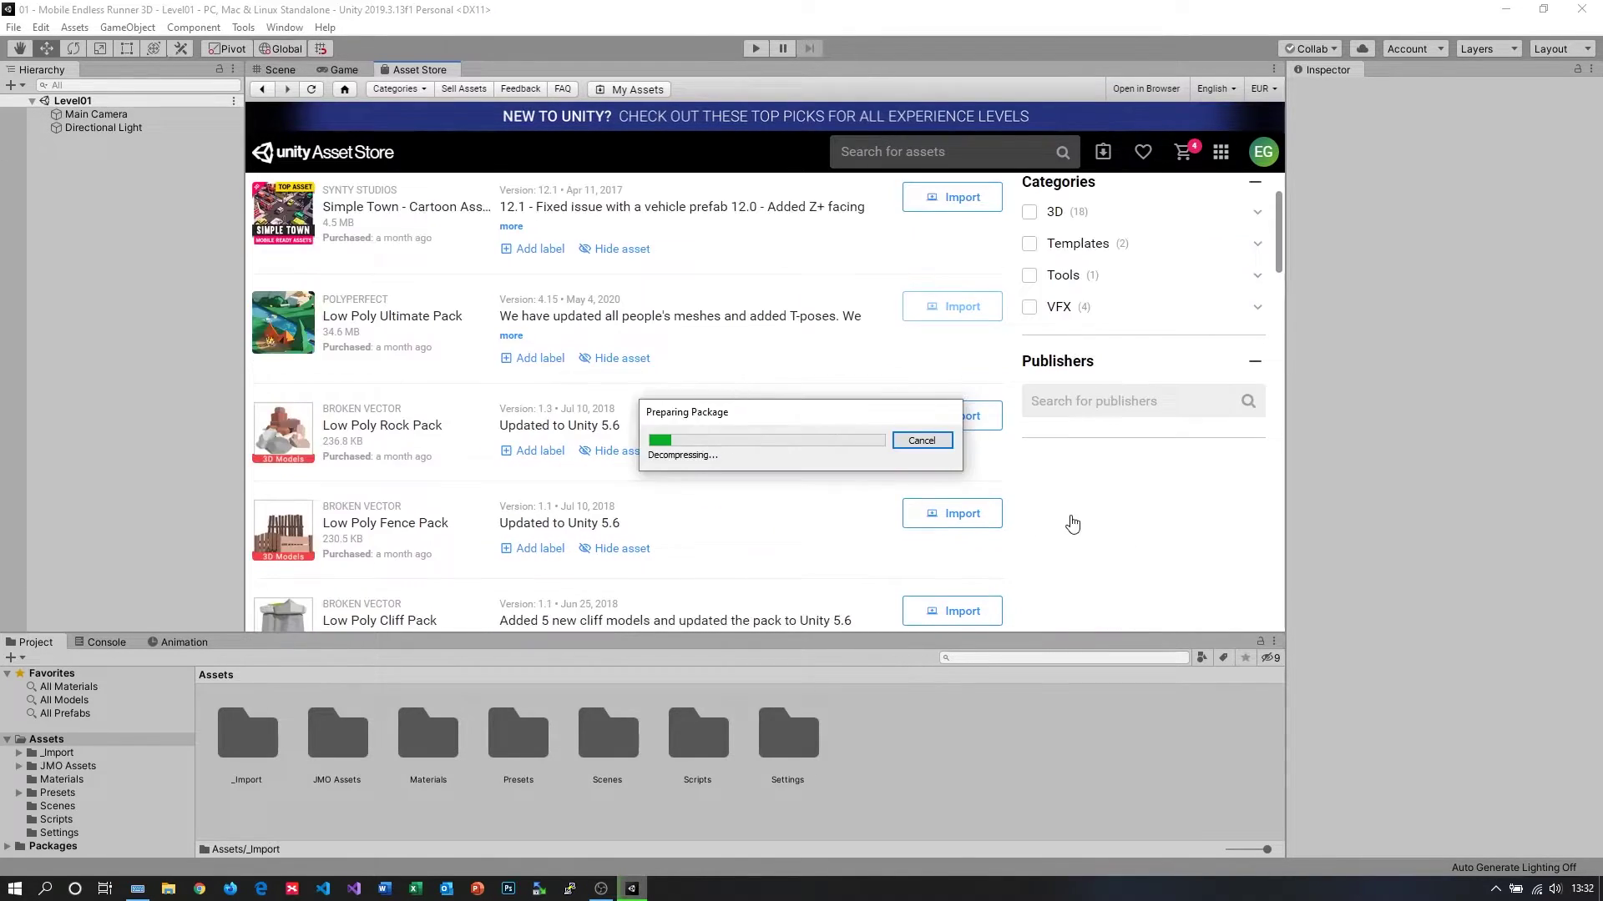
pyautogui.scroll(4, 935, 515)
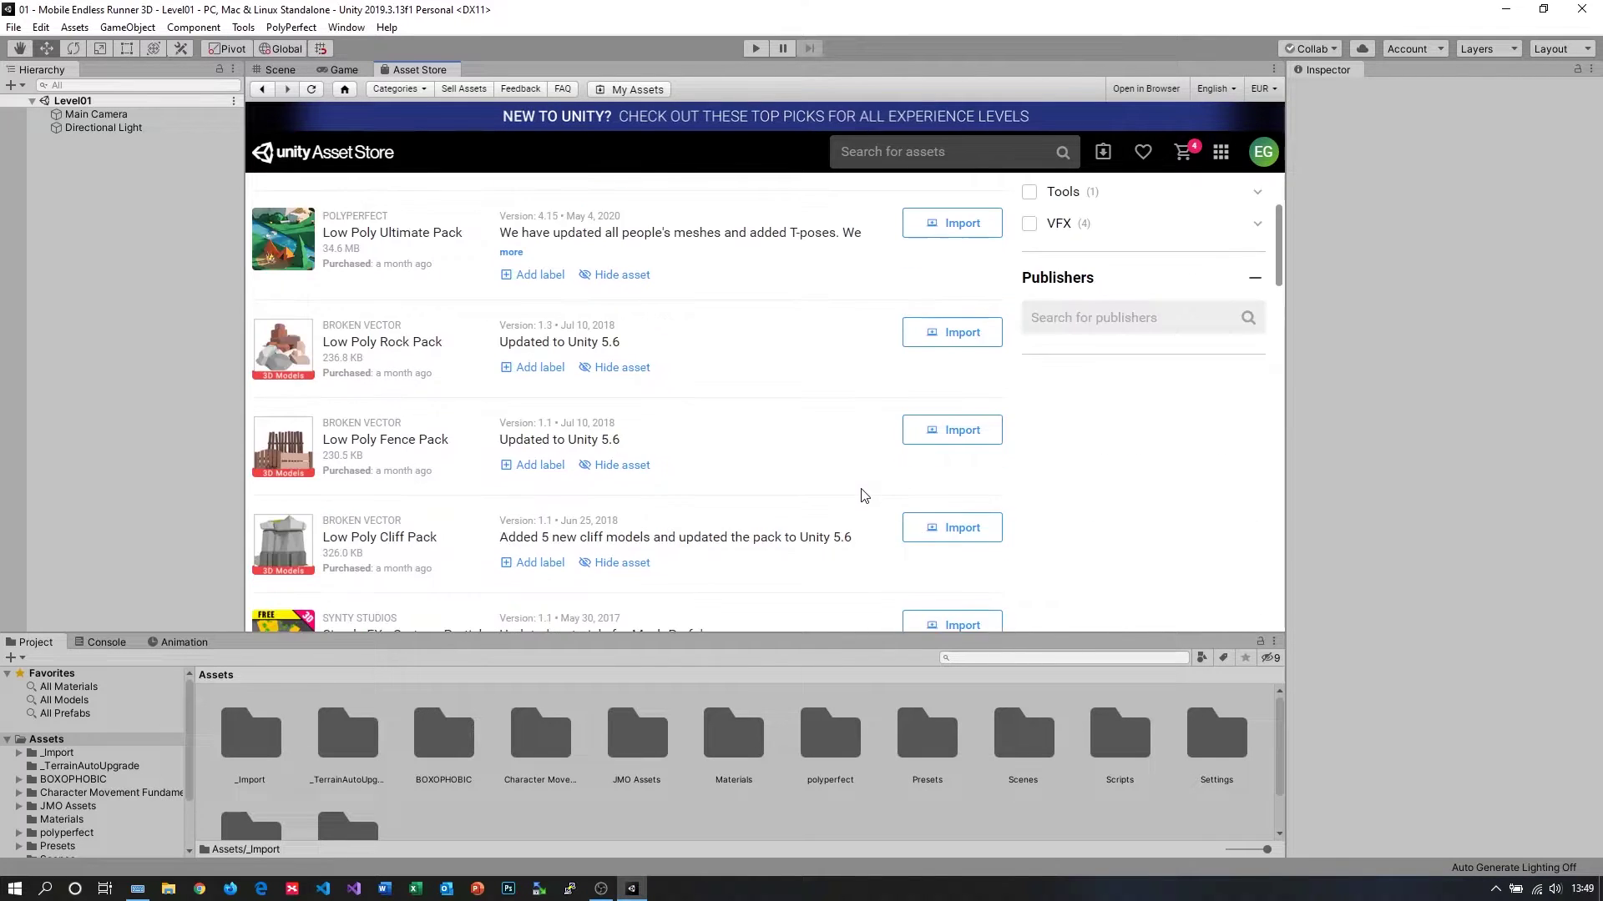
pyautogui.scroll(10, 859, 493)
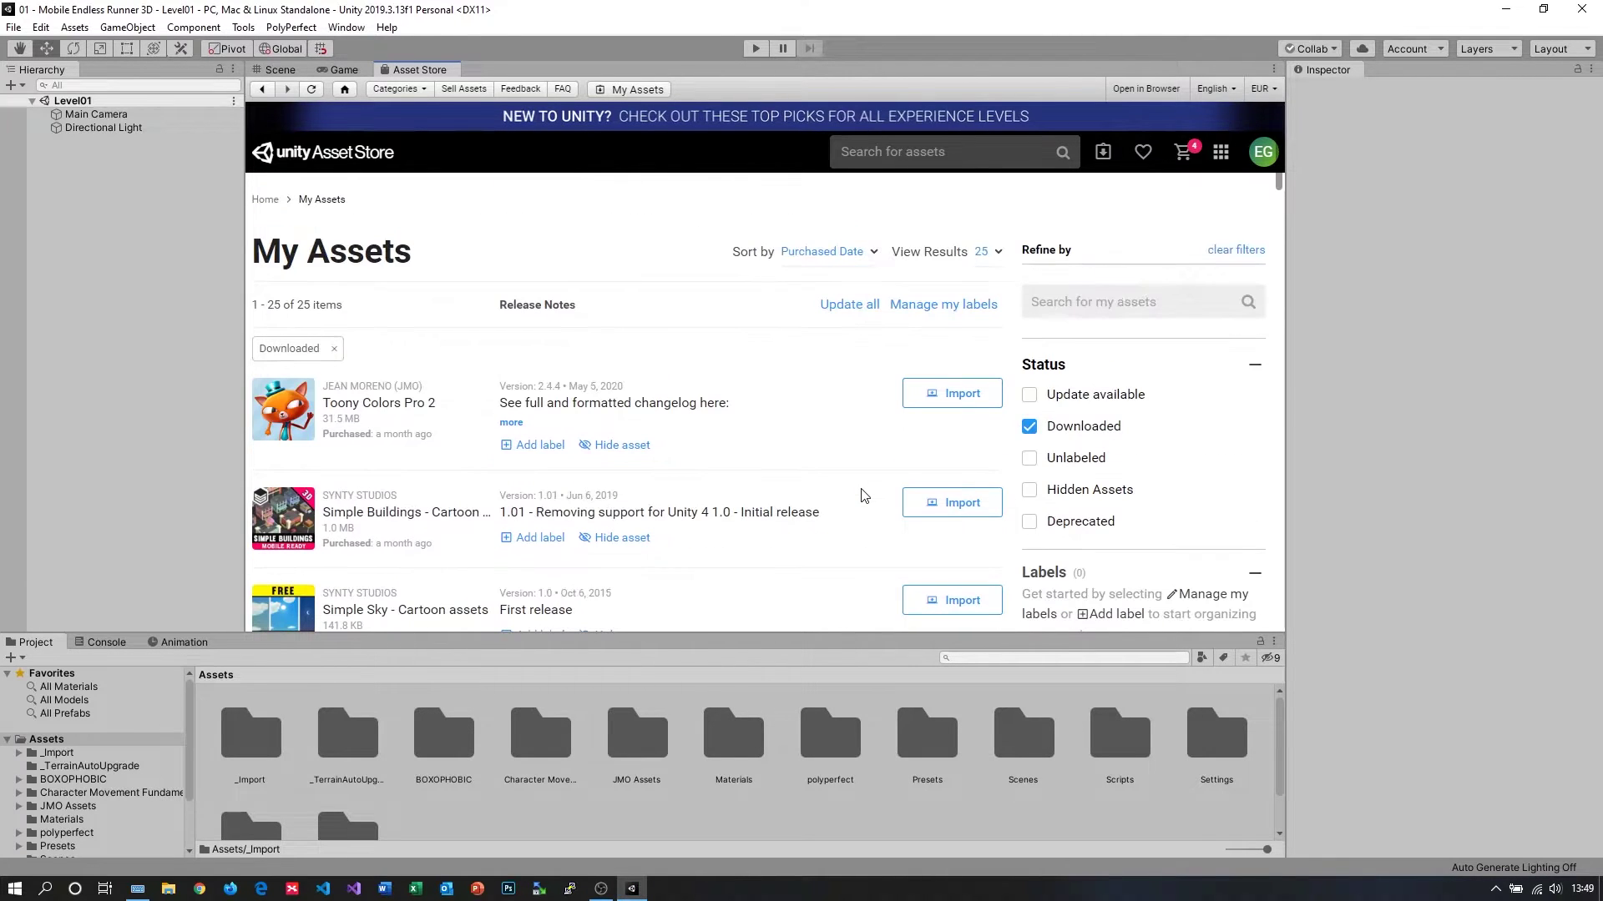
# - Move _TerrainAutoUpgrade, BOXOPHOBIC, character movement, JMO Assets, polyperfect, SimpleBuildings and SimpleTown into _Import
pyautogui.click(280, 70)
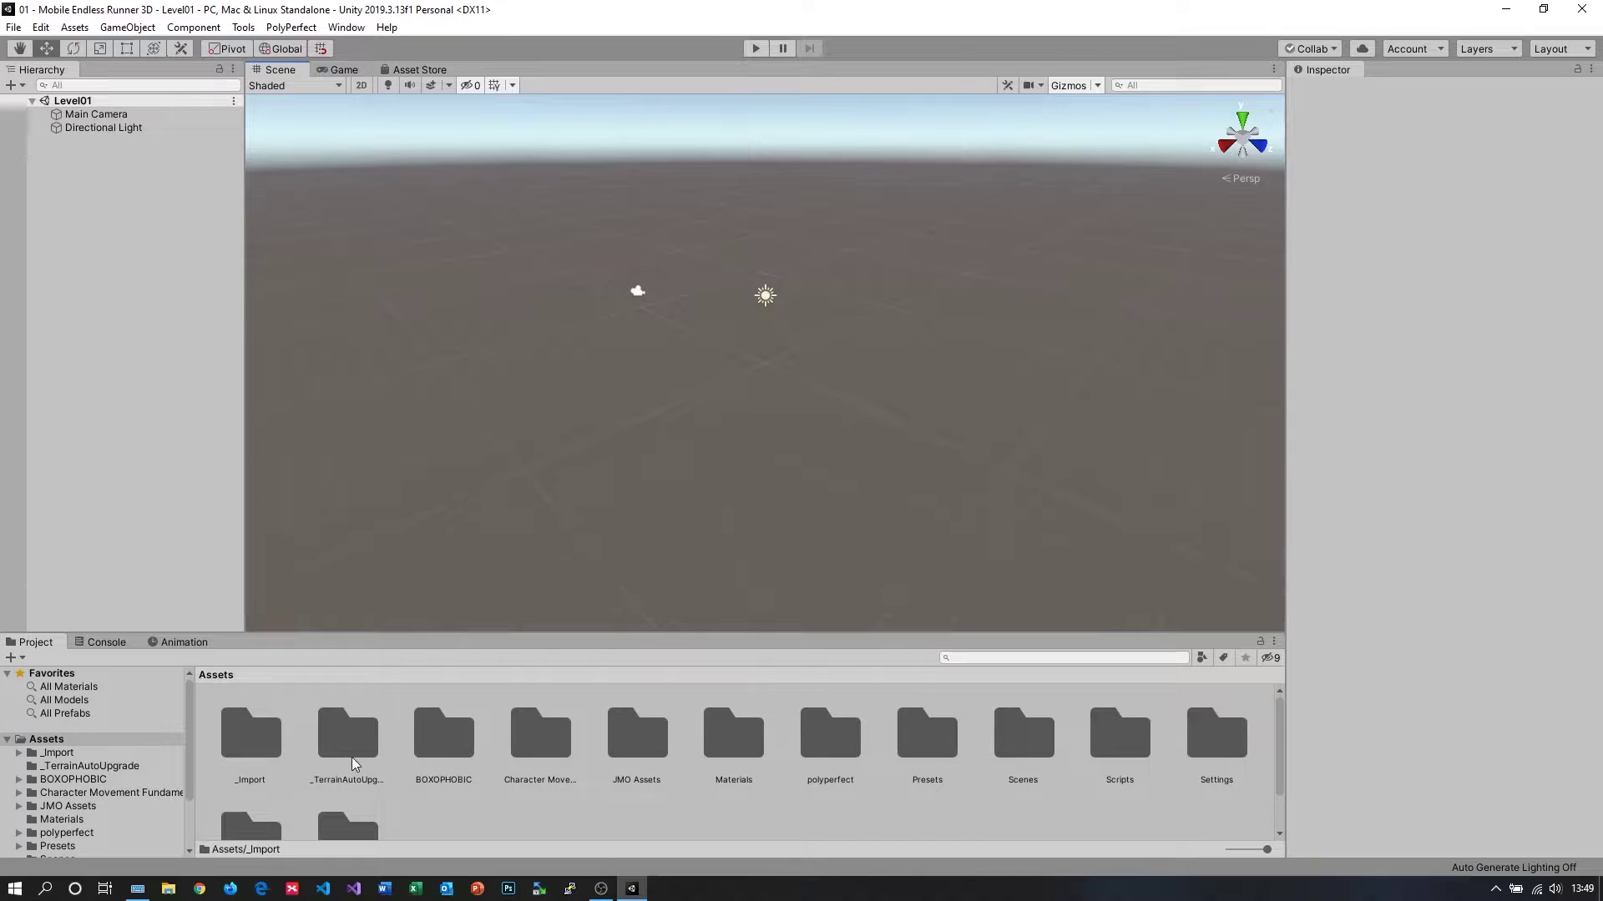
pyautogui.click(352, 758)
pyautogui.keyDown('ctrl'); pyautogui.click(443, 756); pyautogui.keyUp('ctrl')
pyautogui.keyDown('ctrl'); pyautogui.click(543, 759); pyautogui.keyUp('ctrl')
pyautogui.keyDown('ctrl'); pyautogui.click(613, 751); pyautogui.keyUp('ctrl')
pyautogui.keyDown('ctrl'); pyautogui.click(832, 755); pyautogui.keyUp('ctrl')
pyautogui.scroll(-2, 669, 774)
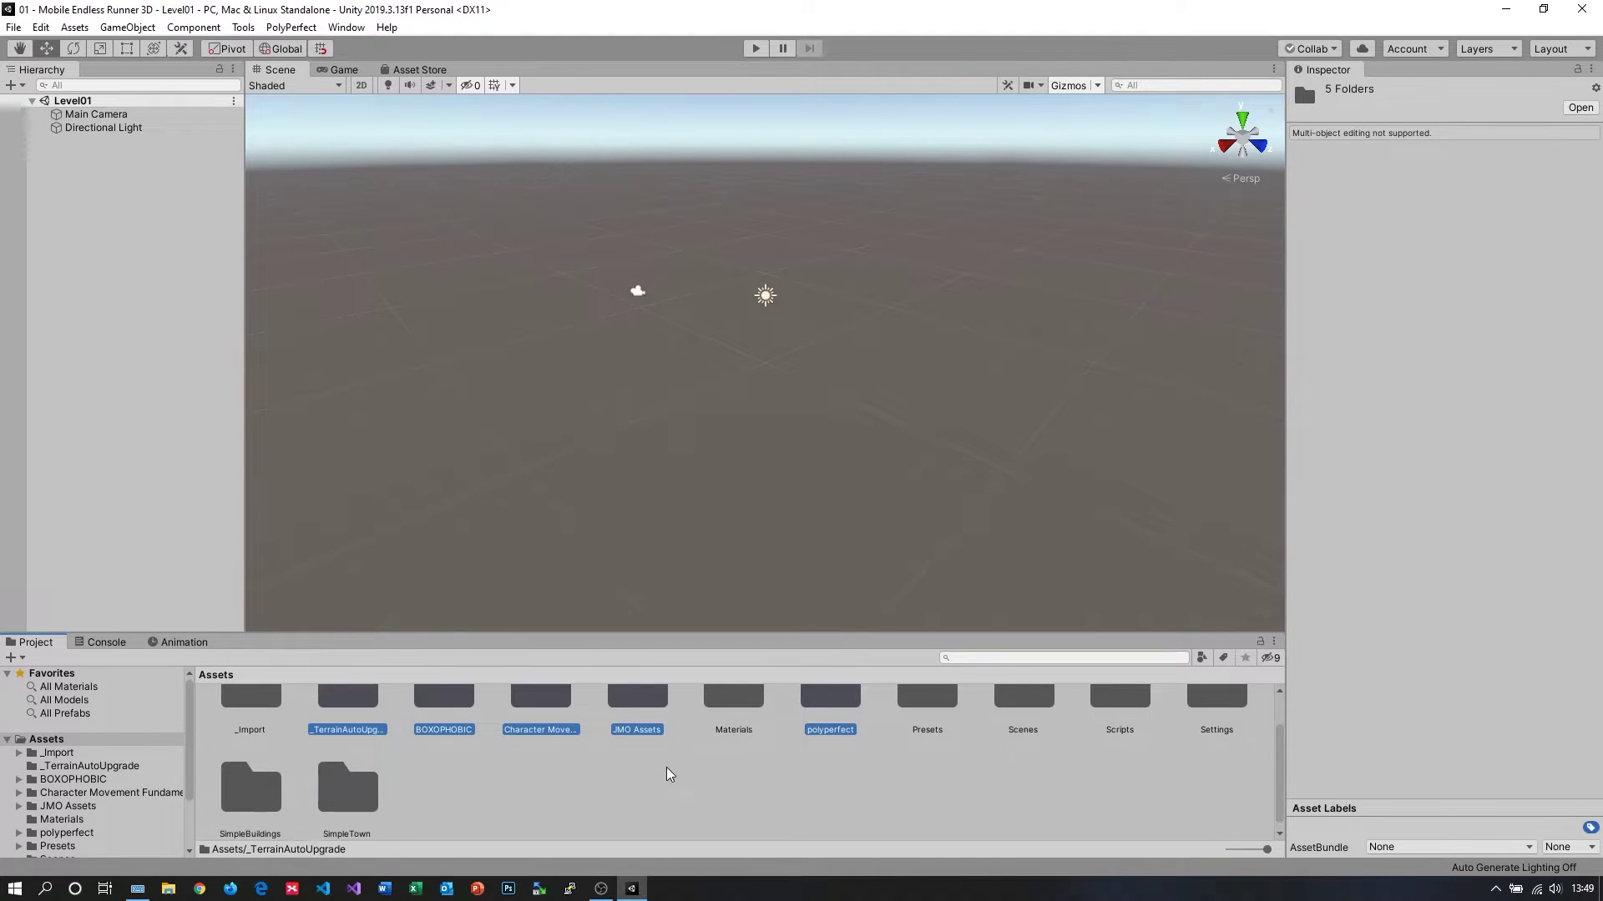
pyautogui.keyDown('ctrl'); pyautogui.click(251, 788); pyautogui.keyUp('ctrl')
pyautogui.keyDown('ctrl'); pyautogui.click(344, 791); pyautogui.keyUp('ctrl')
pyautogui.scroll(2, 336, 799)
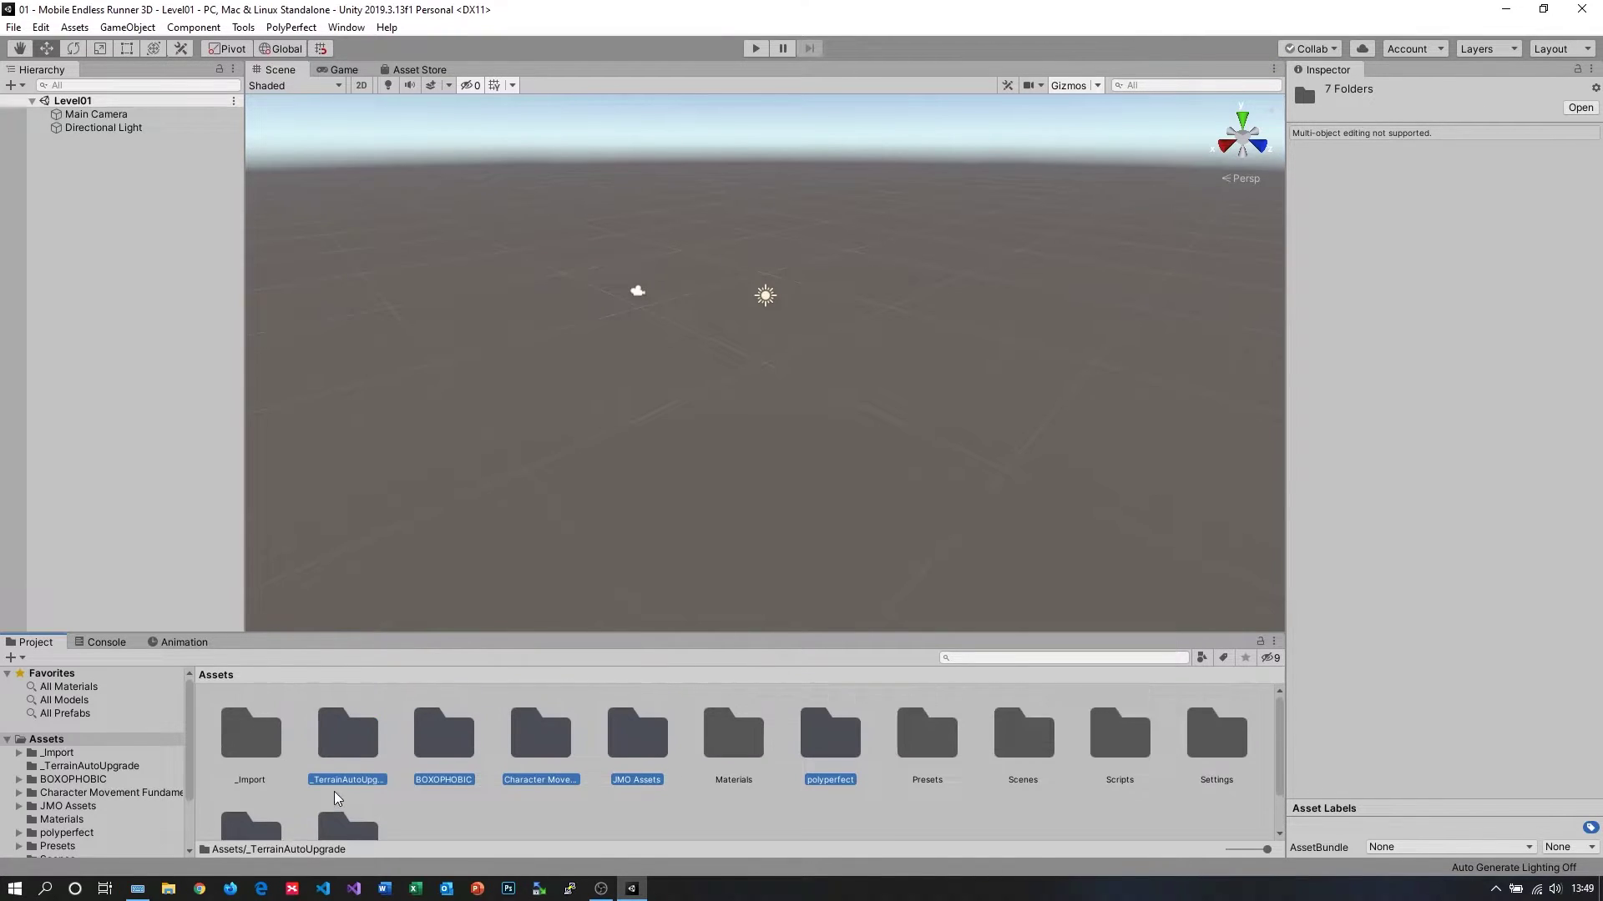
pyautogui.moveTo(330, 739); pyautogui.dragTo(256, 746)
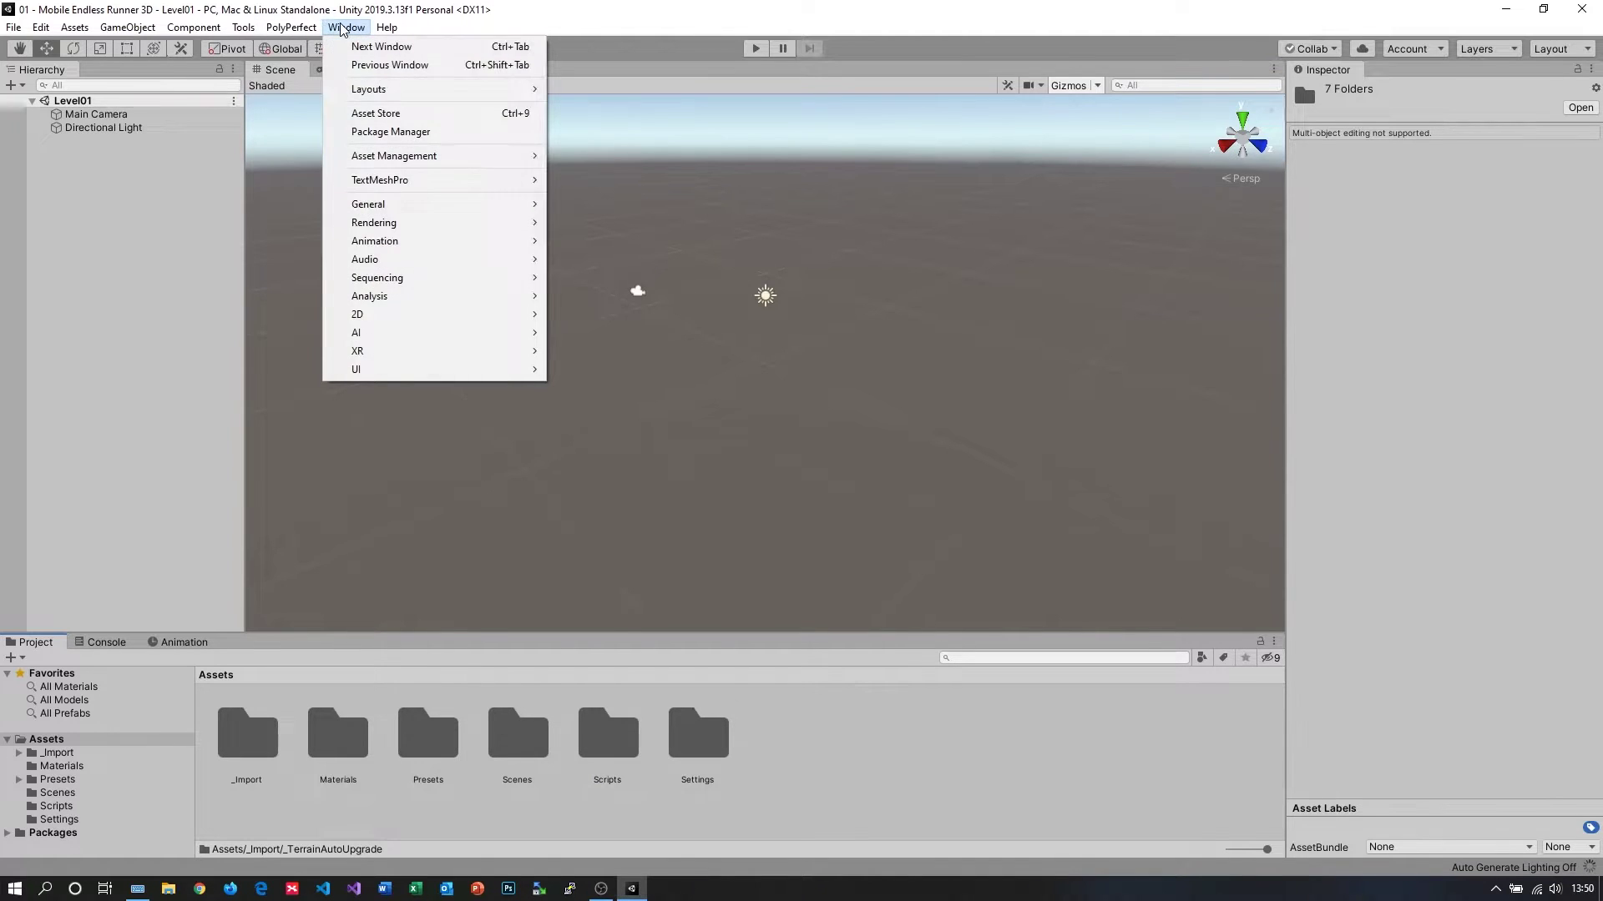
# - In the Package Manager, enable showing preview packages
pyautogui.click(394, 132)
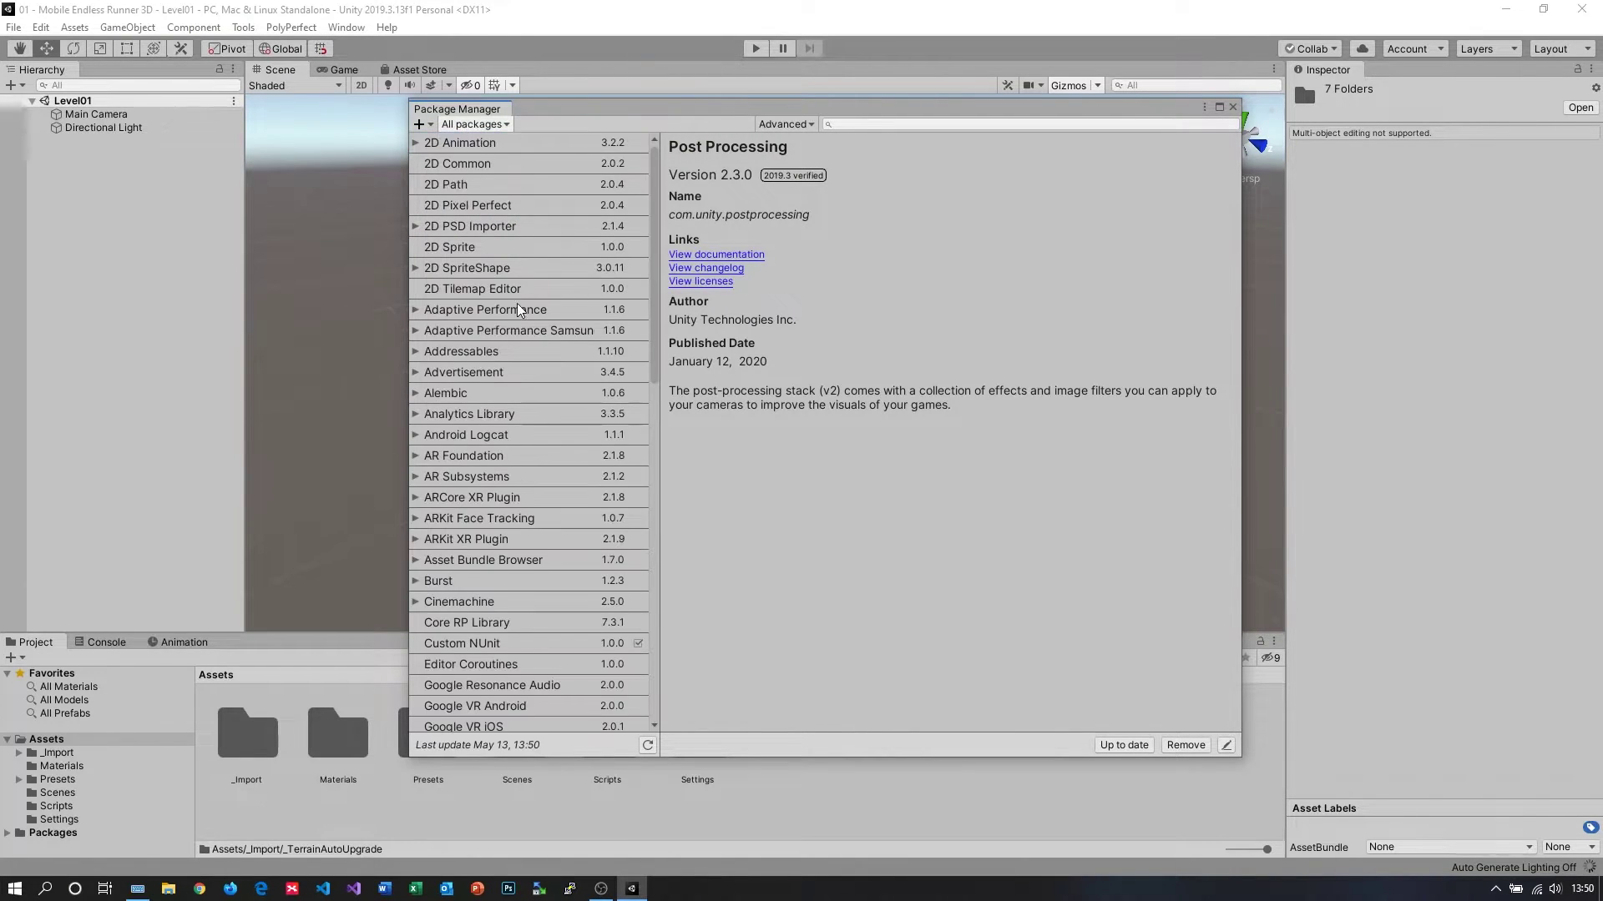
pyautogui.scroll(-10, 595, 215)
pyautogui.click(594, 216)
pyautogui.scroll(7, 595, 215)
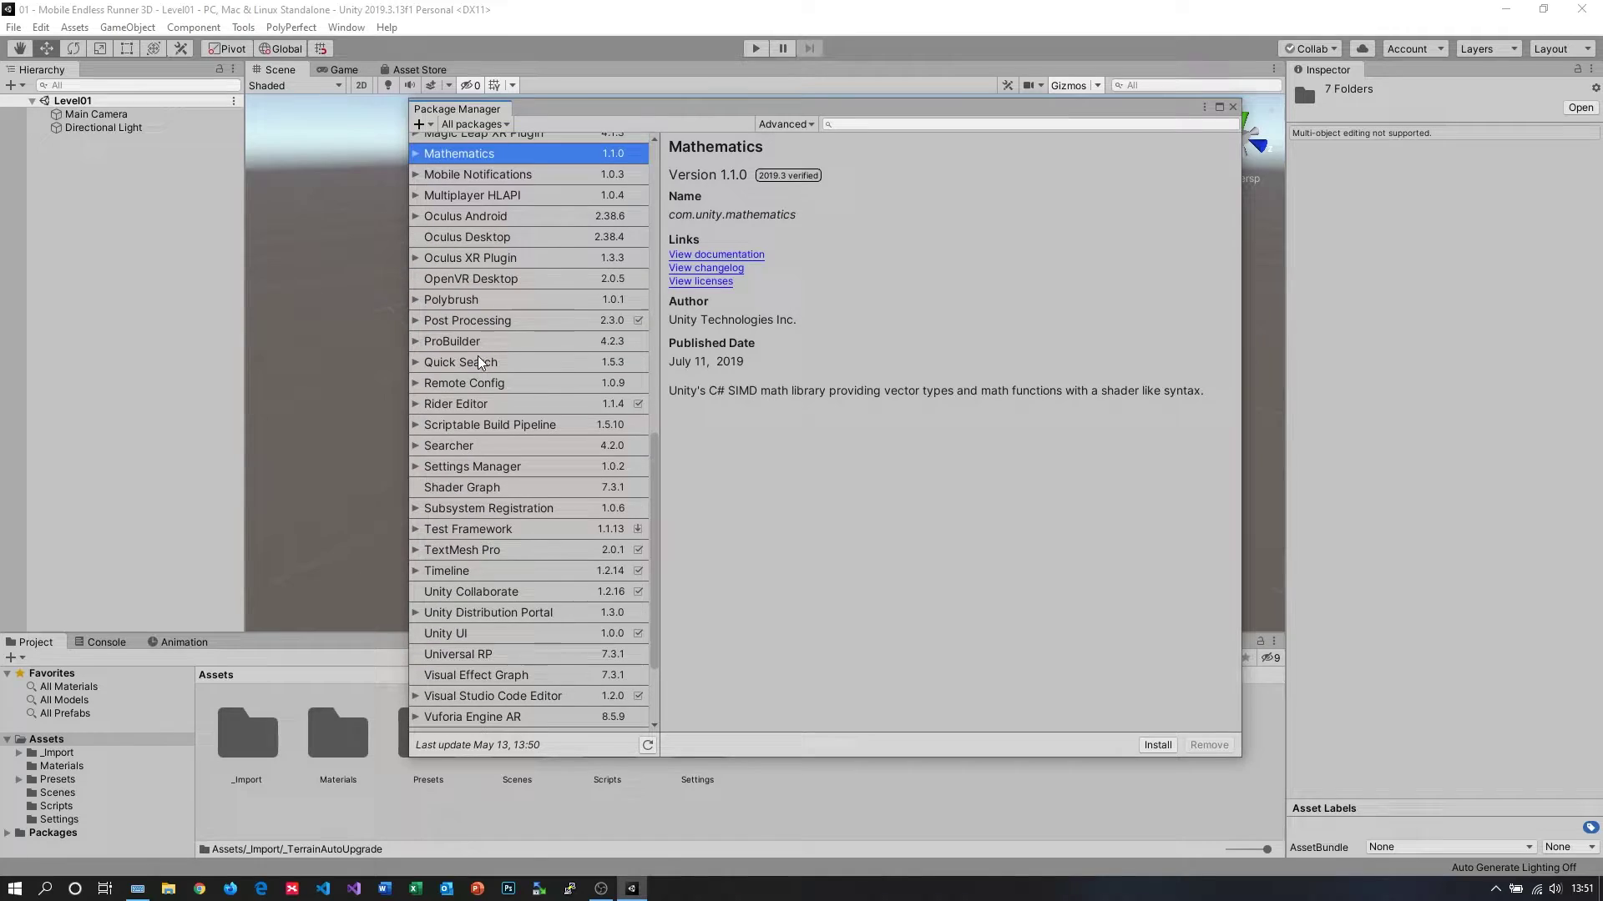
pyautogui.click(778, 126)
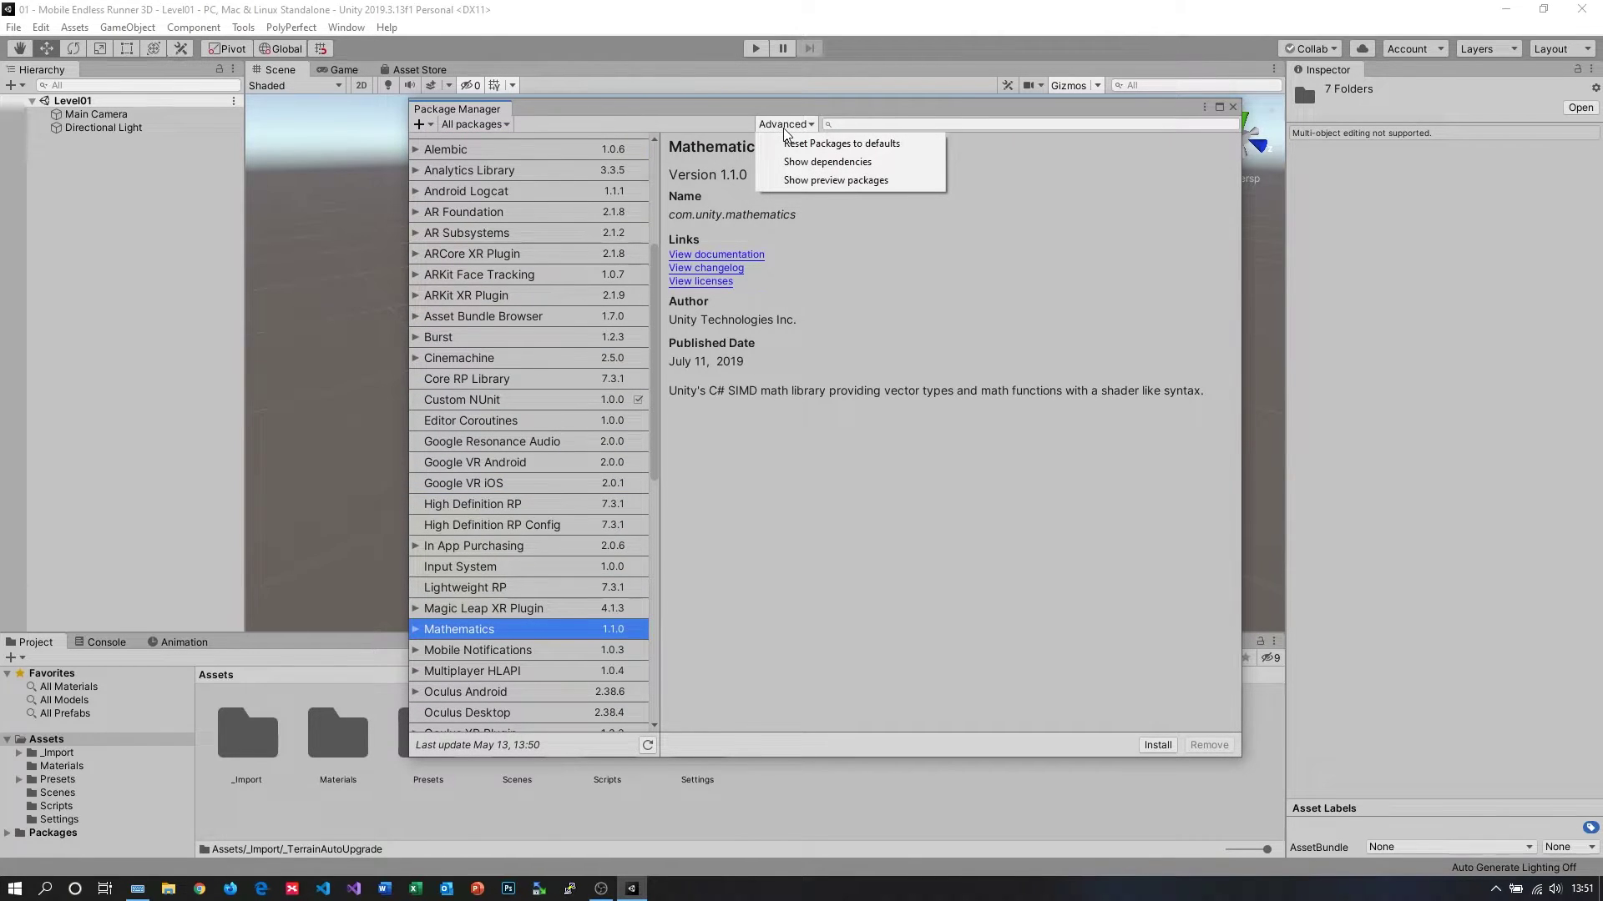
pyautogui.click(820, 182)
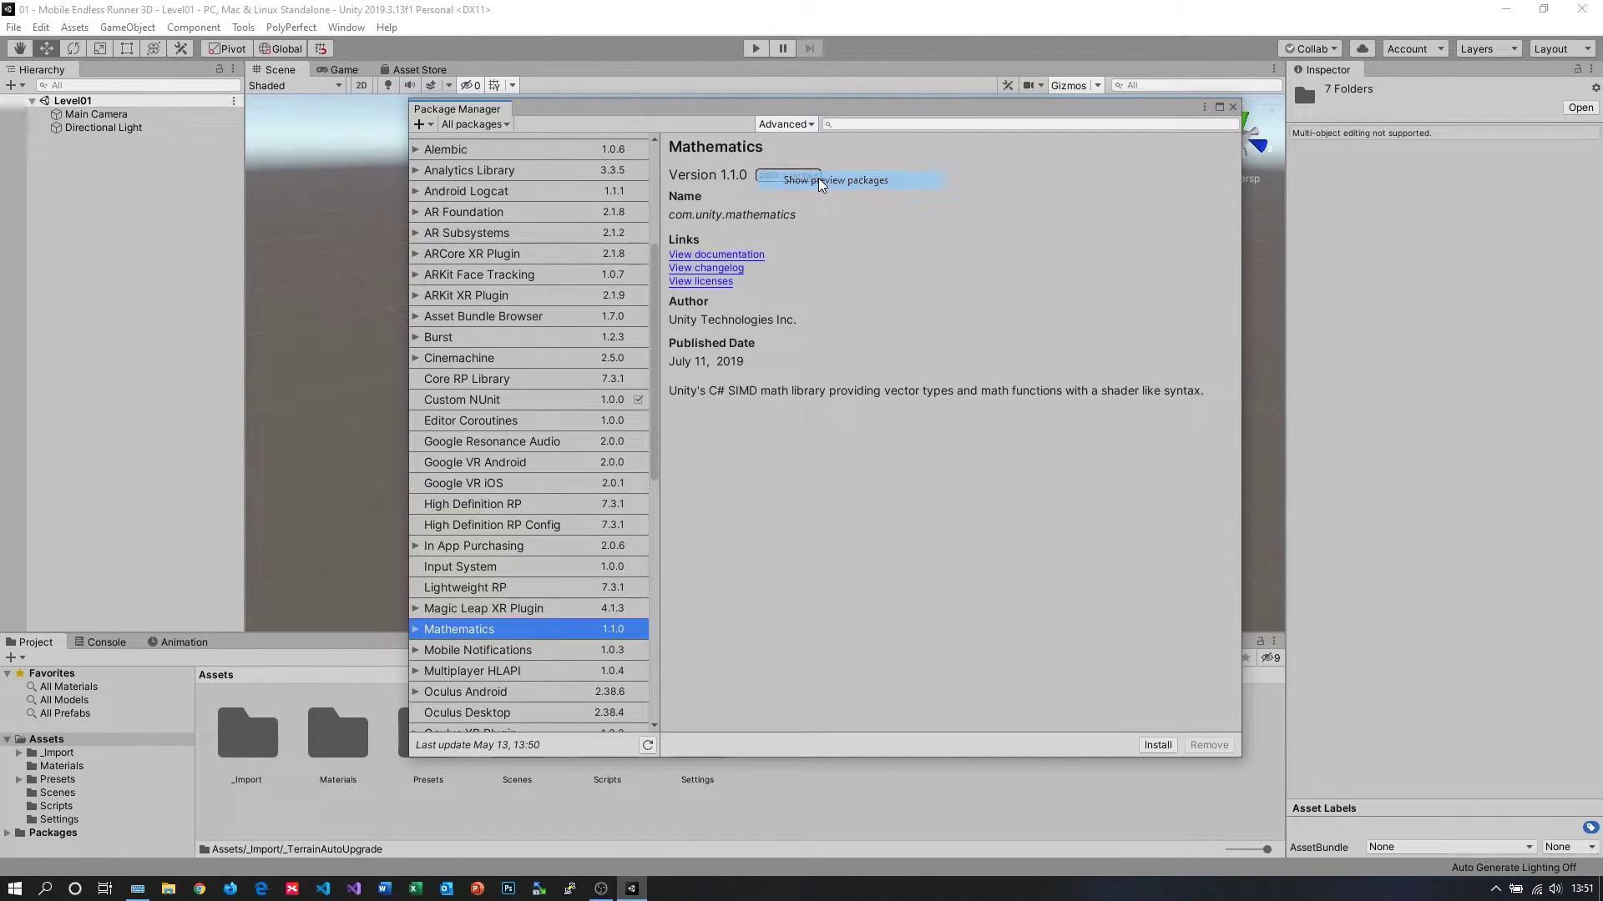
# - Find the ProGrids preview package and install it
pyautogui.click(634, 303)
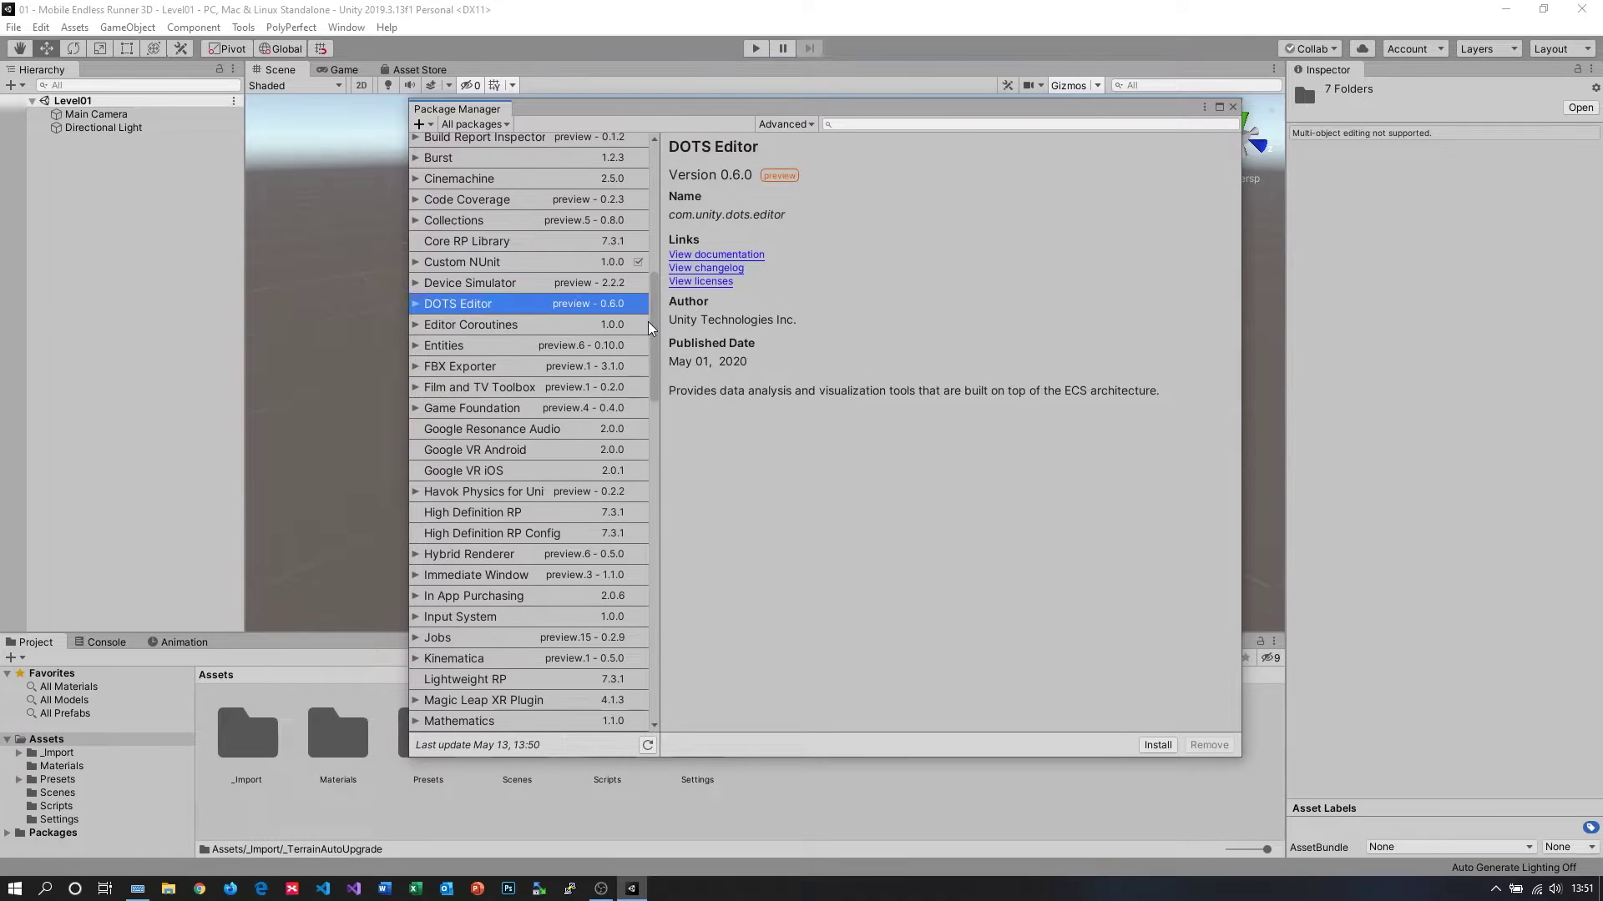
pyautogui.scroll(-12, 636, 500)
pyautogui.scroll(3, 636, 549)
pyautogui.click(466, 336)
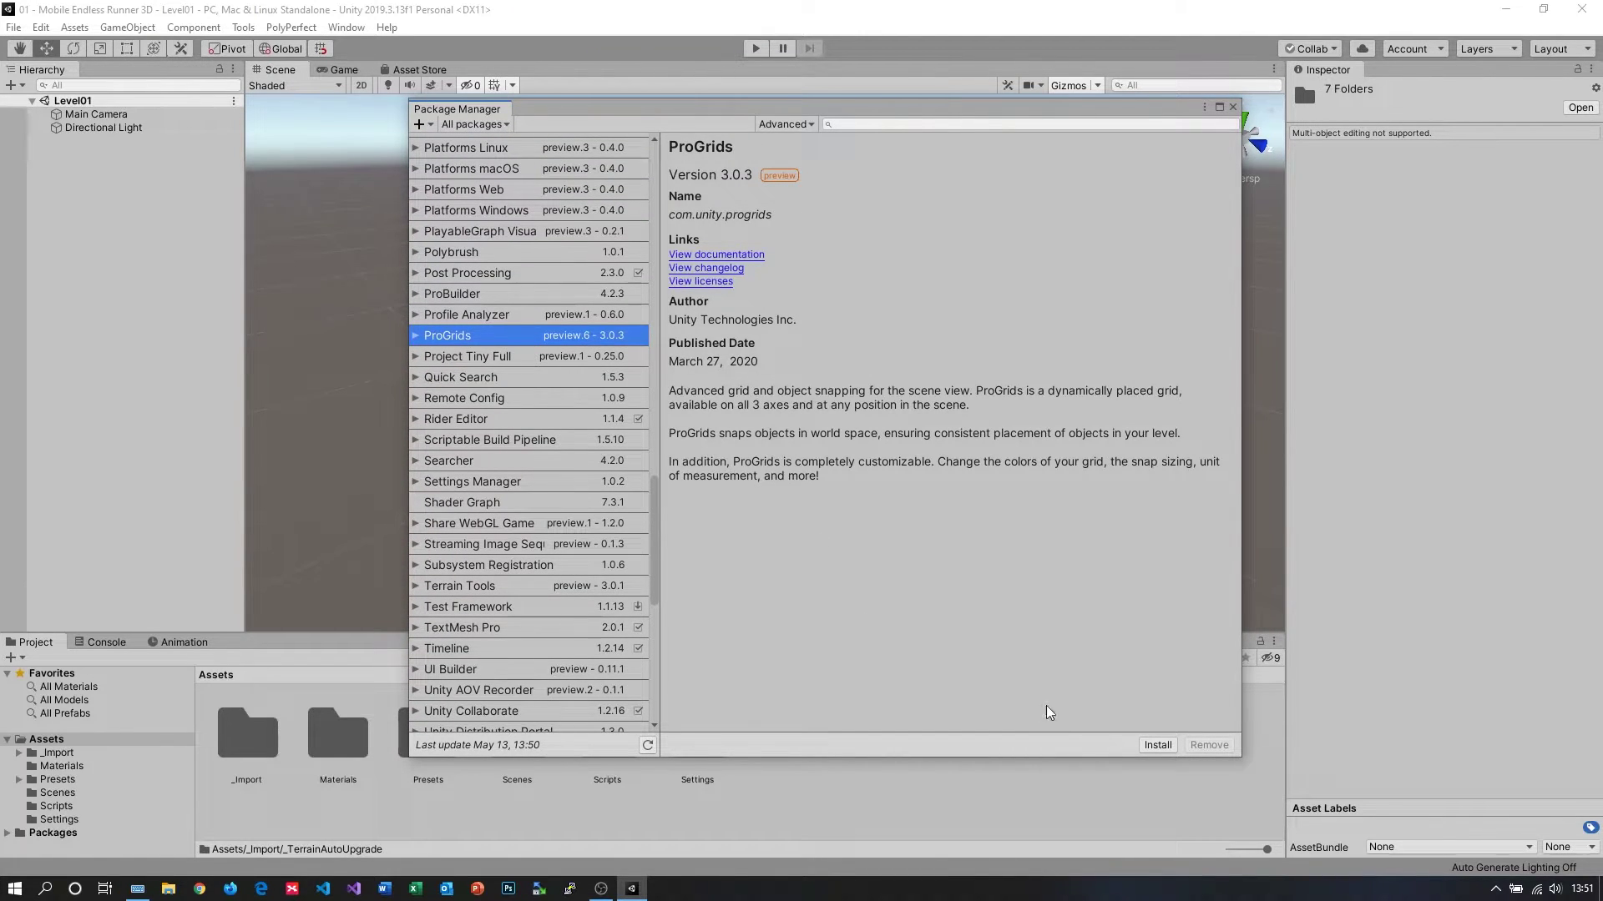
pyautogui.click(1152, 746)
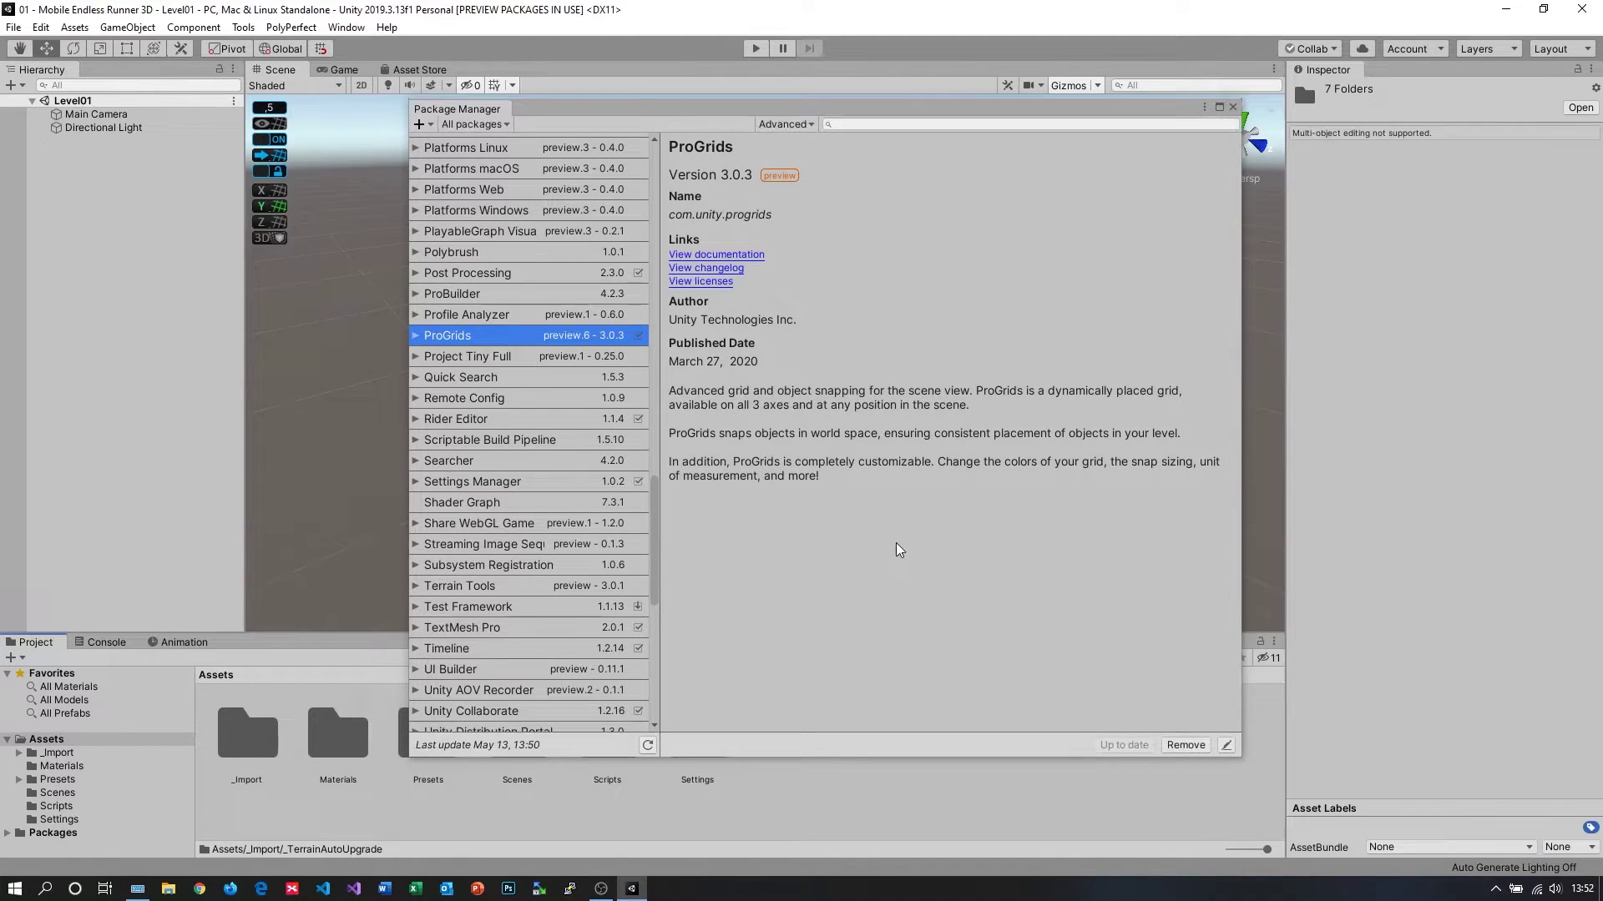
# - Close the Package Manager and browse to _Import/SimpleBuildings/Prefabs with a taller Project panel
pyautogui.click(1233, 107)
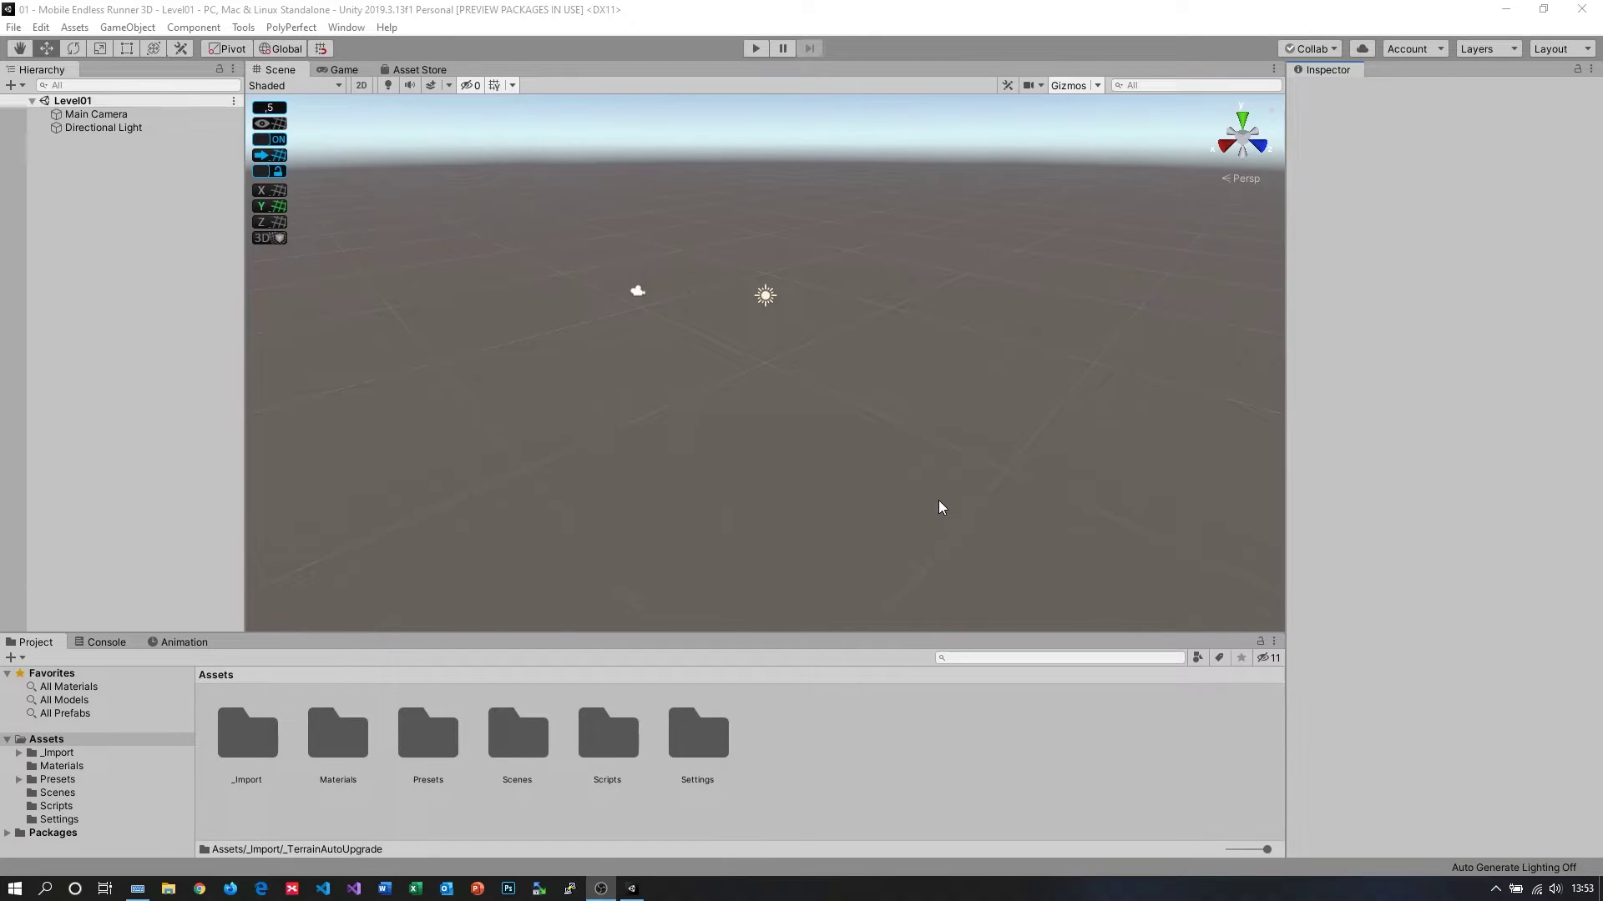
pyautogui.doubleClick(248, 736)
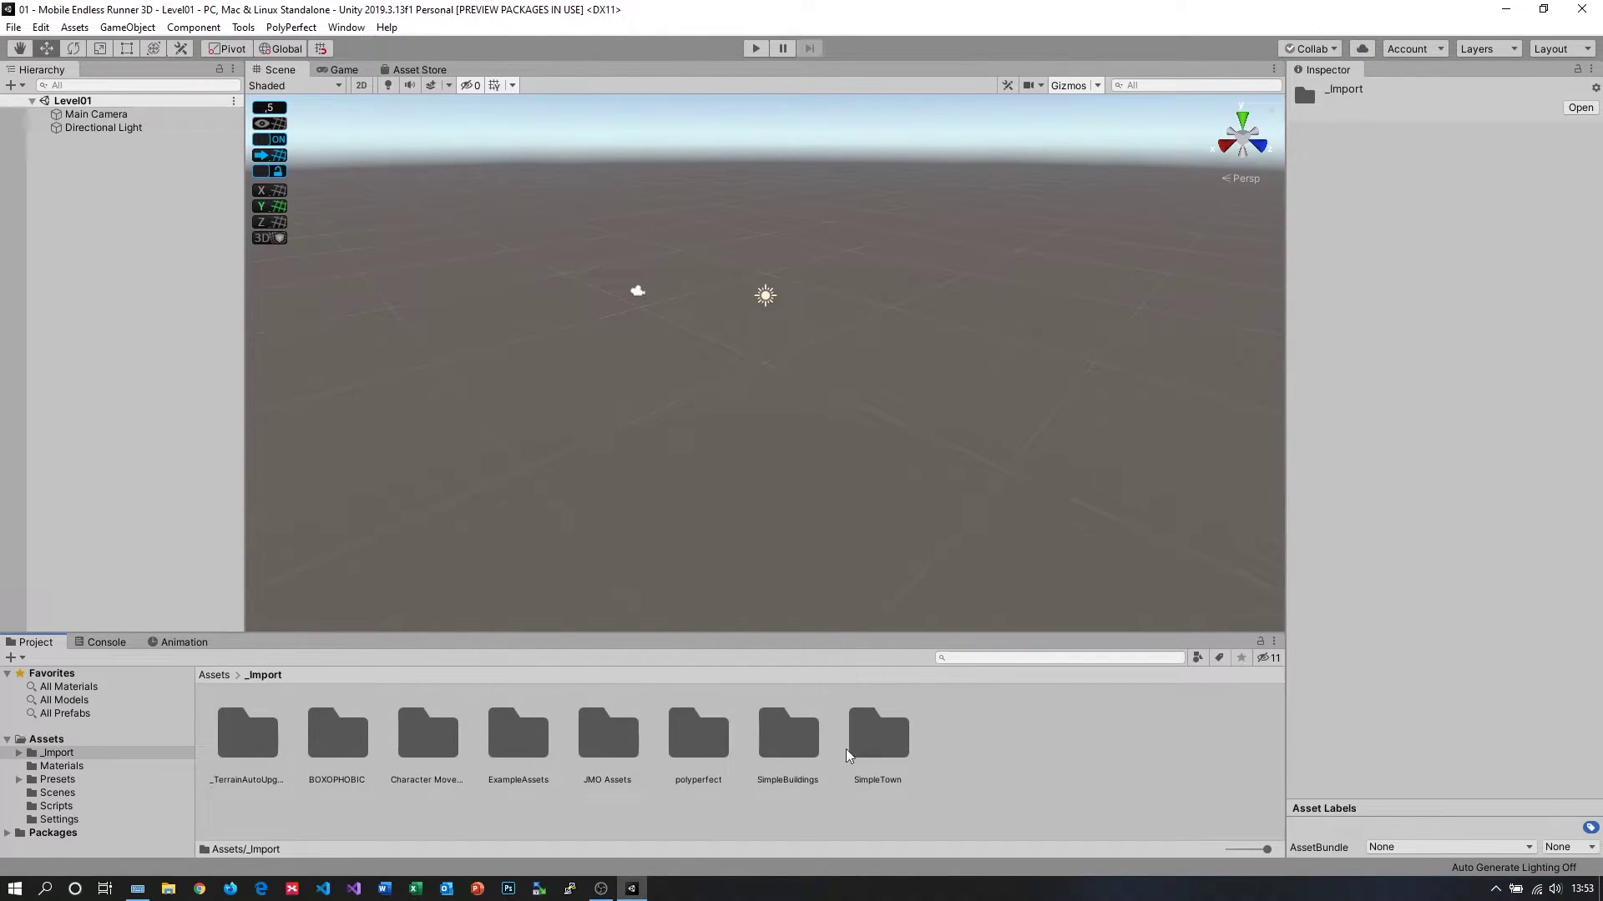
pyautogui.doubleClick(785, 756)
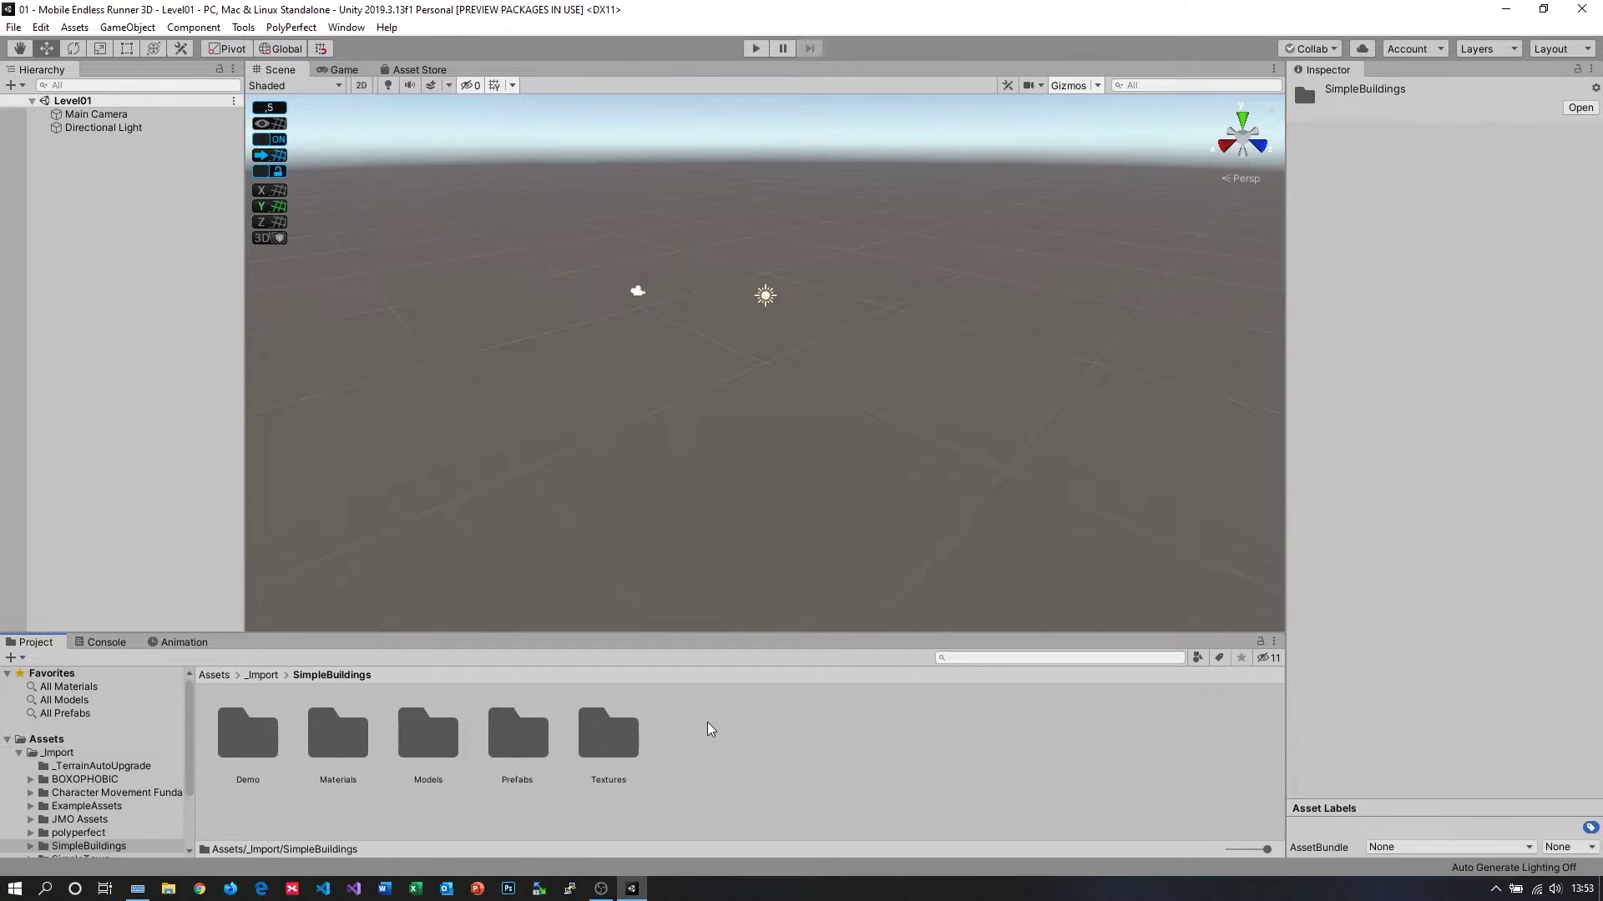
pyautogui.moveTo(736, 630); pyautogui.dragTo(794, 360)
pyautogui.doubleClick(528, 469)
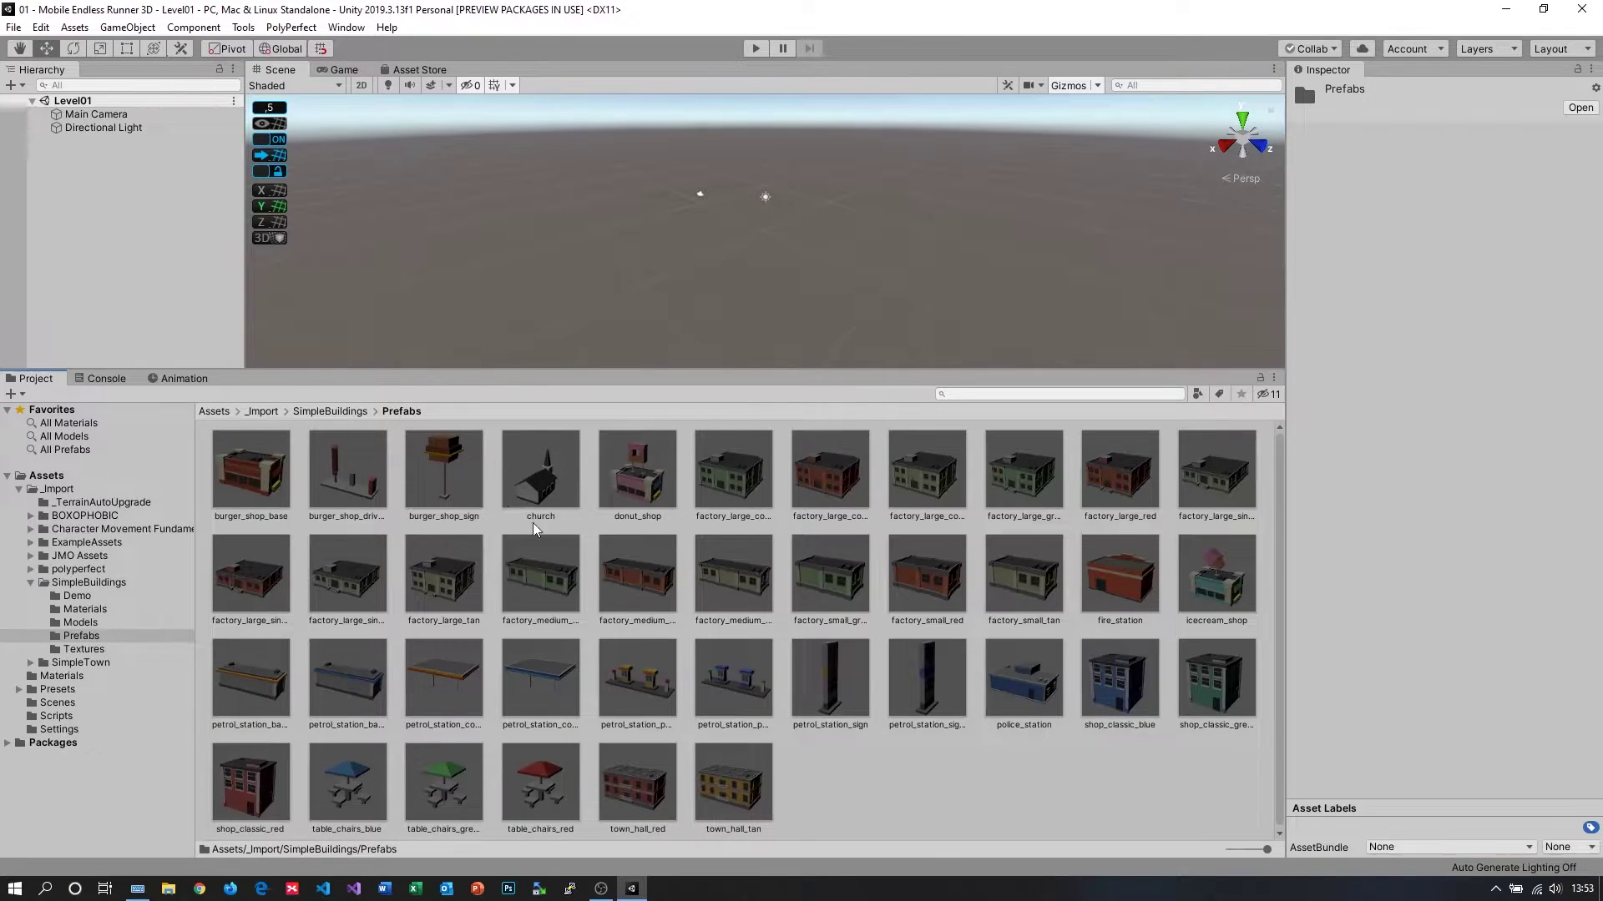
pyautogui.moveTo(892, 369); pyautogui.dragTo(899, 309)
# - Preview the donut_shop, fire_station, police_station, petrol station, factory and burger drive-thru prefabs, then return to SimpleBuildings
pyautogui.click(657, 415)
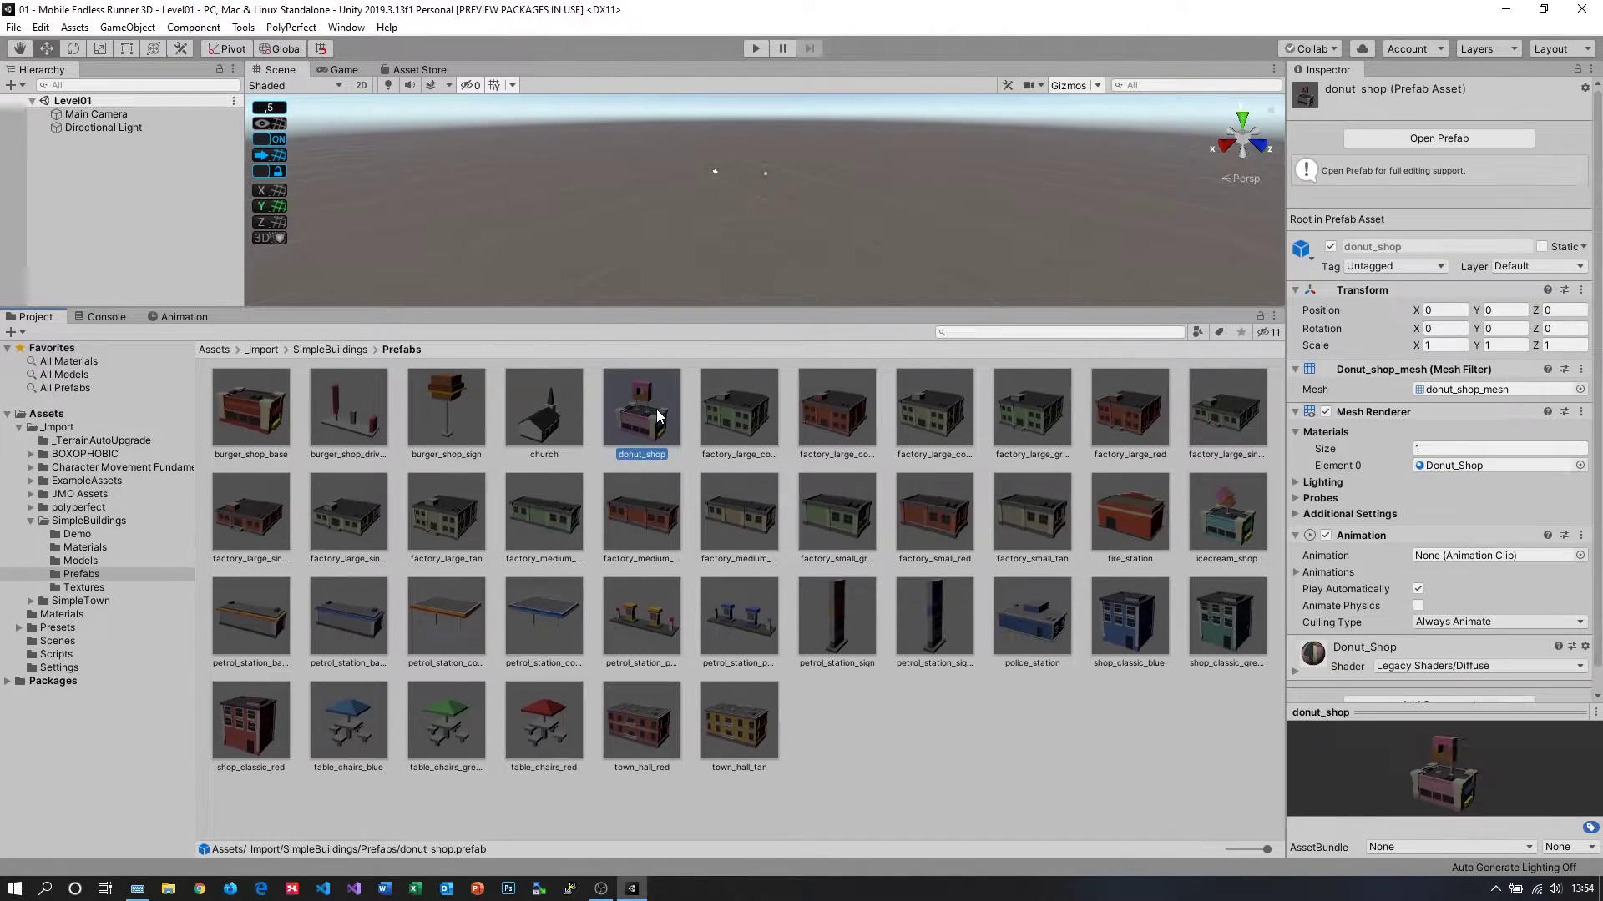
pyautogui.moveTo(1304, 707); pyautogui.dragTo(1307, 427)
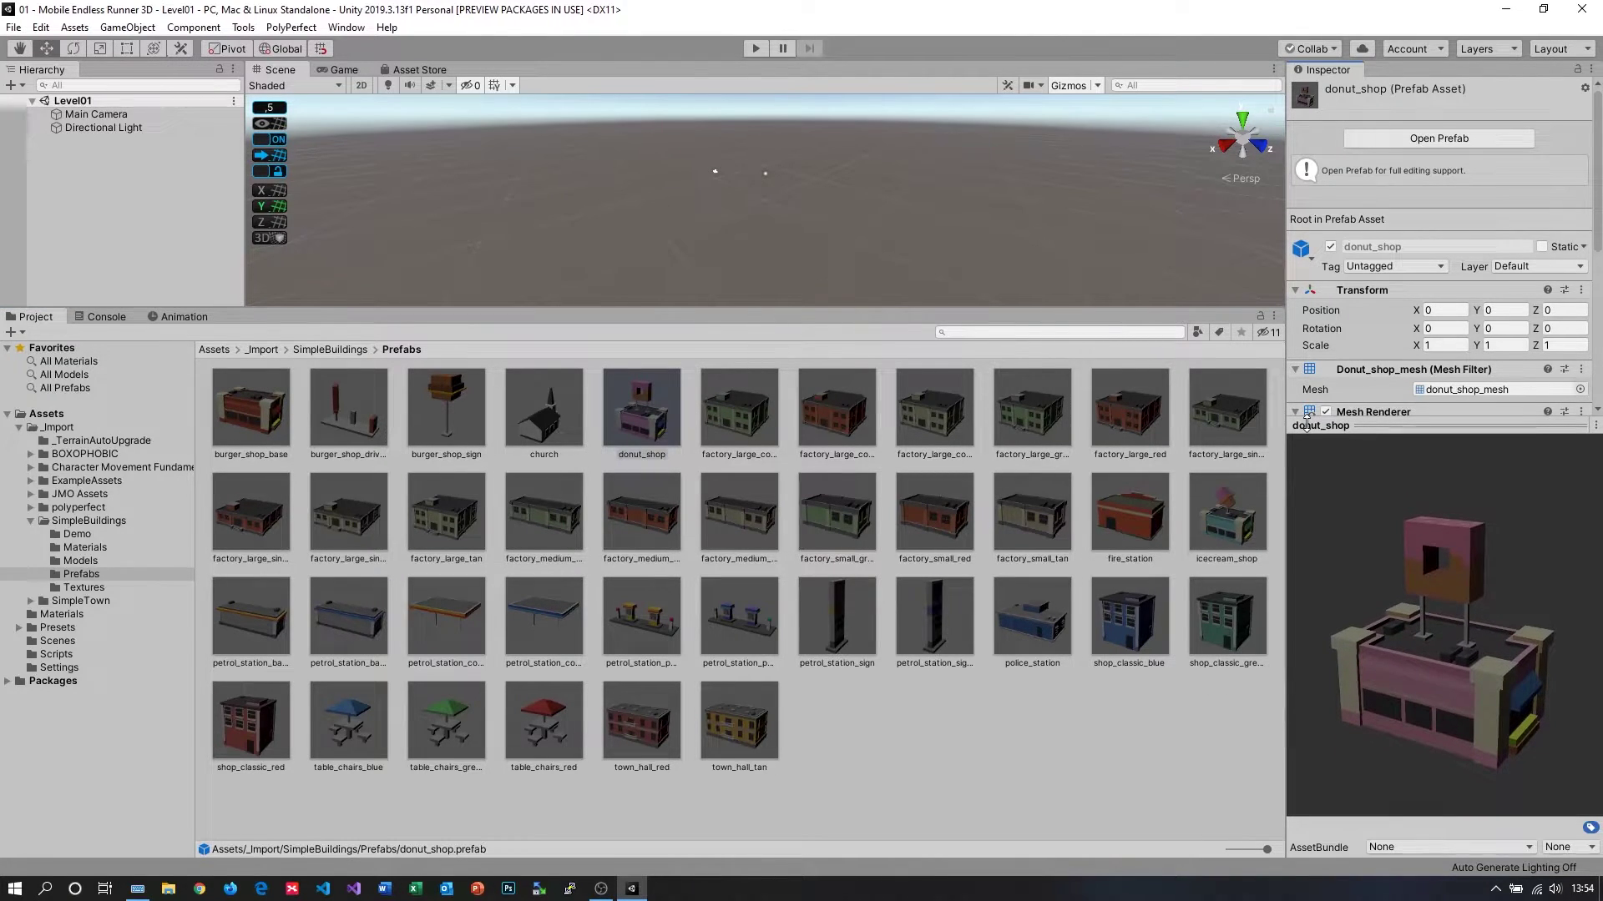
pyautogui.click(1134, 516)
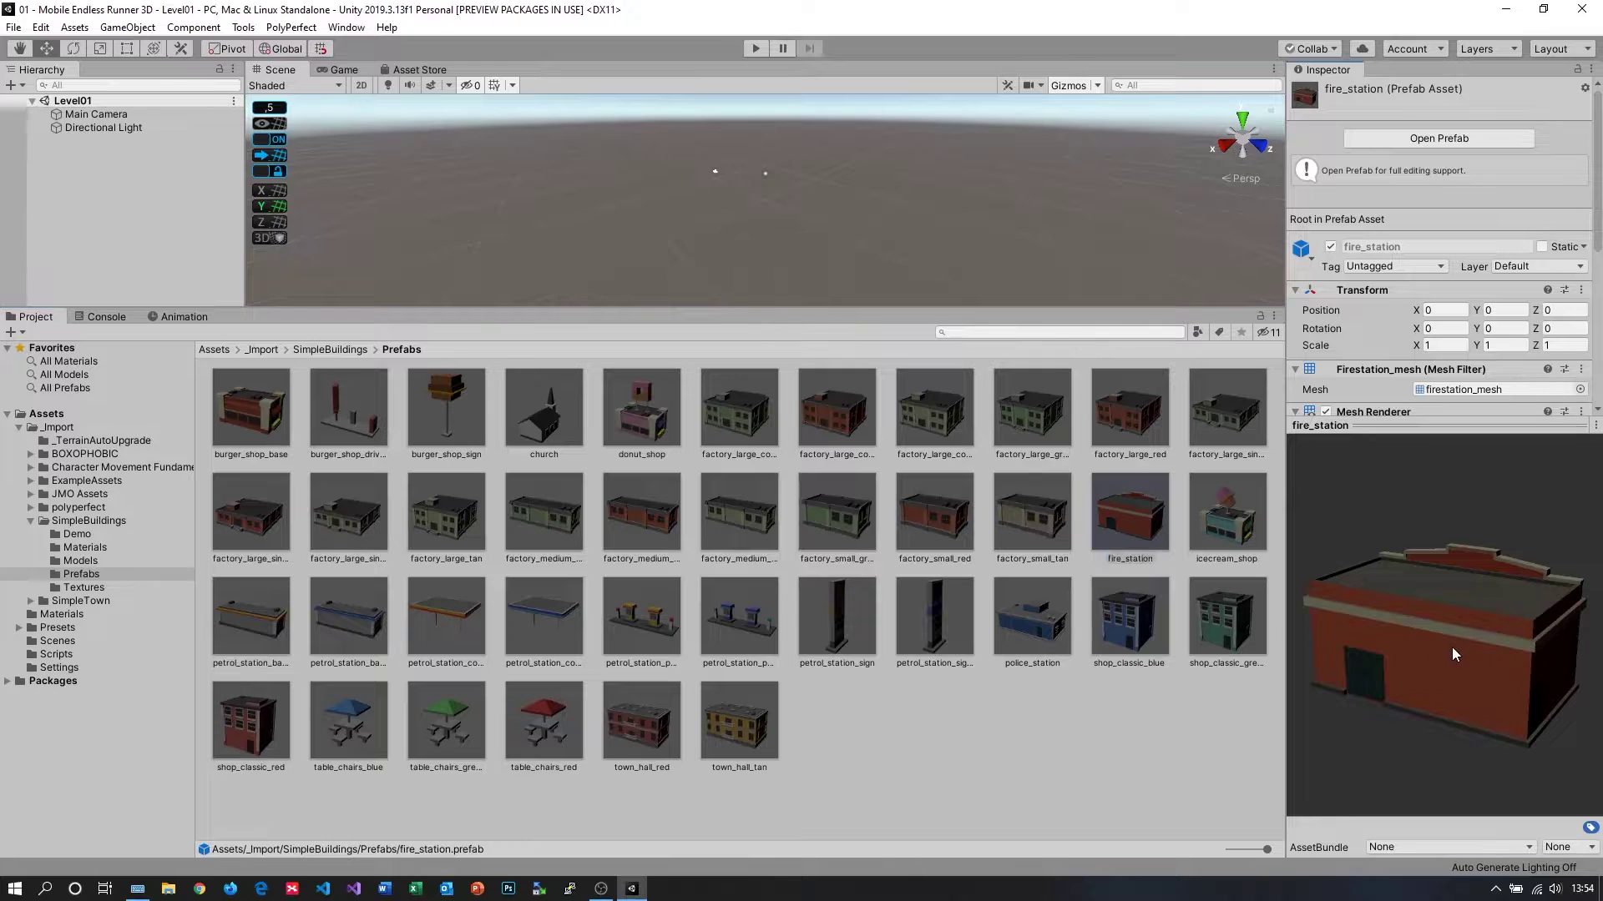
pyautogui.moveTo(1451, 647); pyautogui.dragTo(1142, 607)
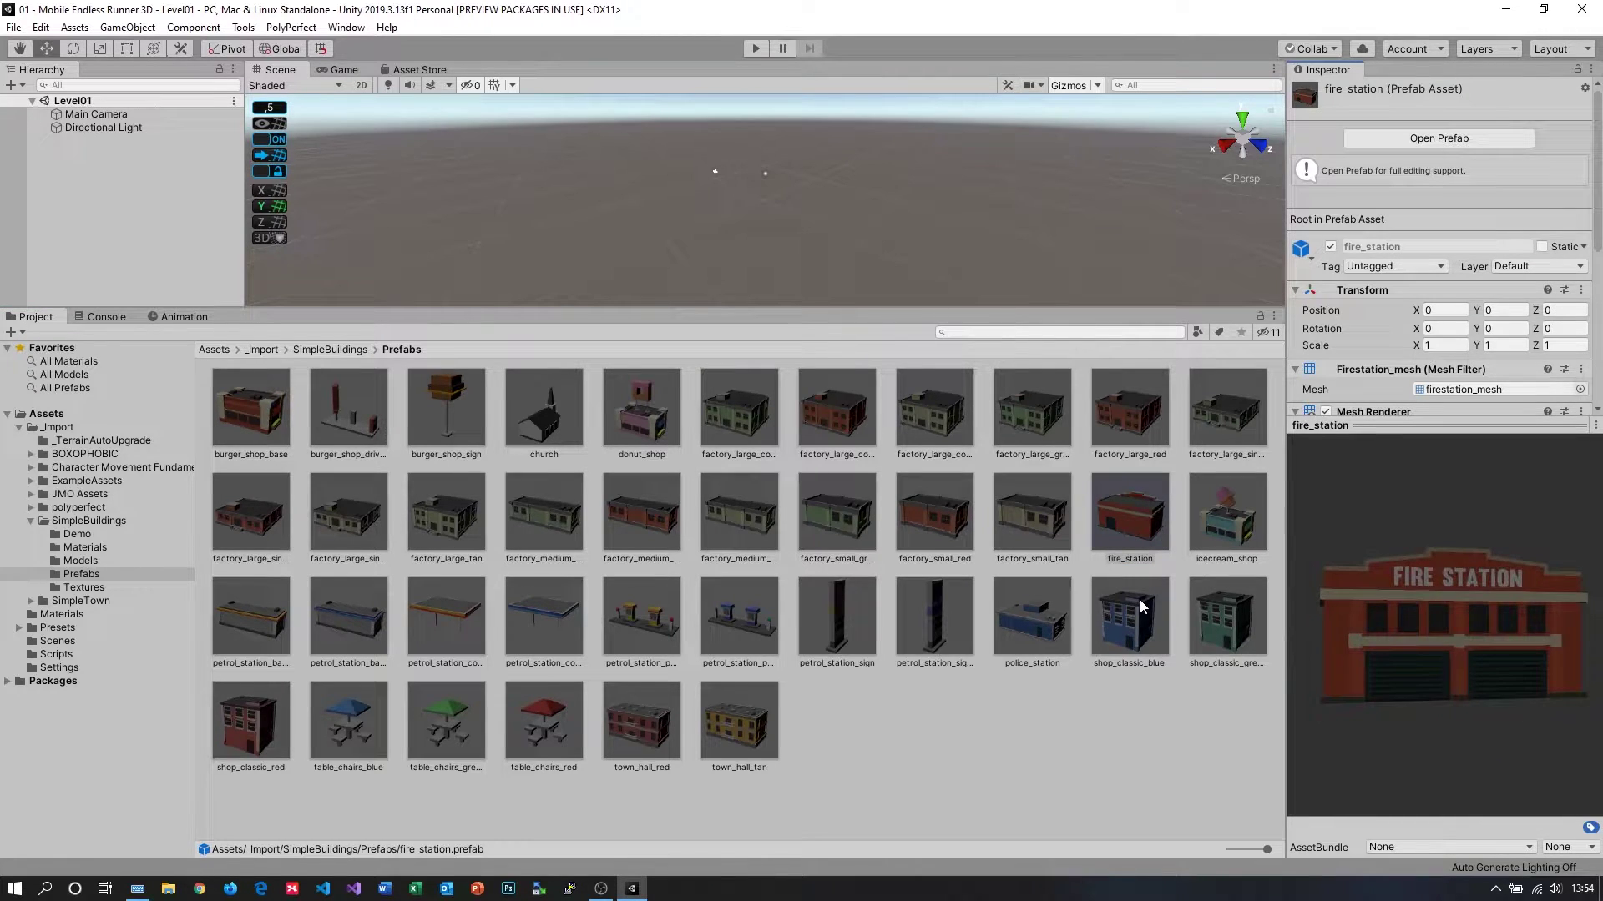
pyautogui.click(1038, 622)
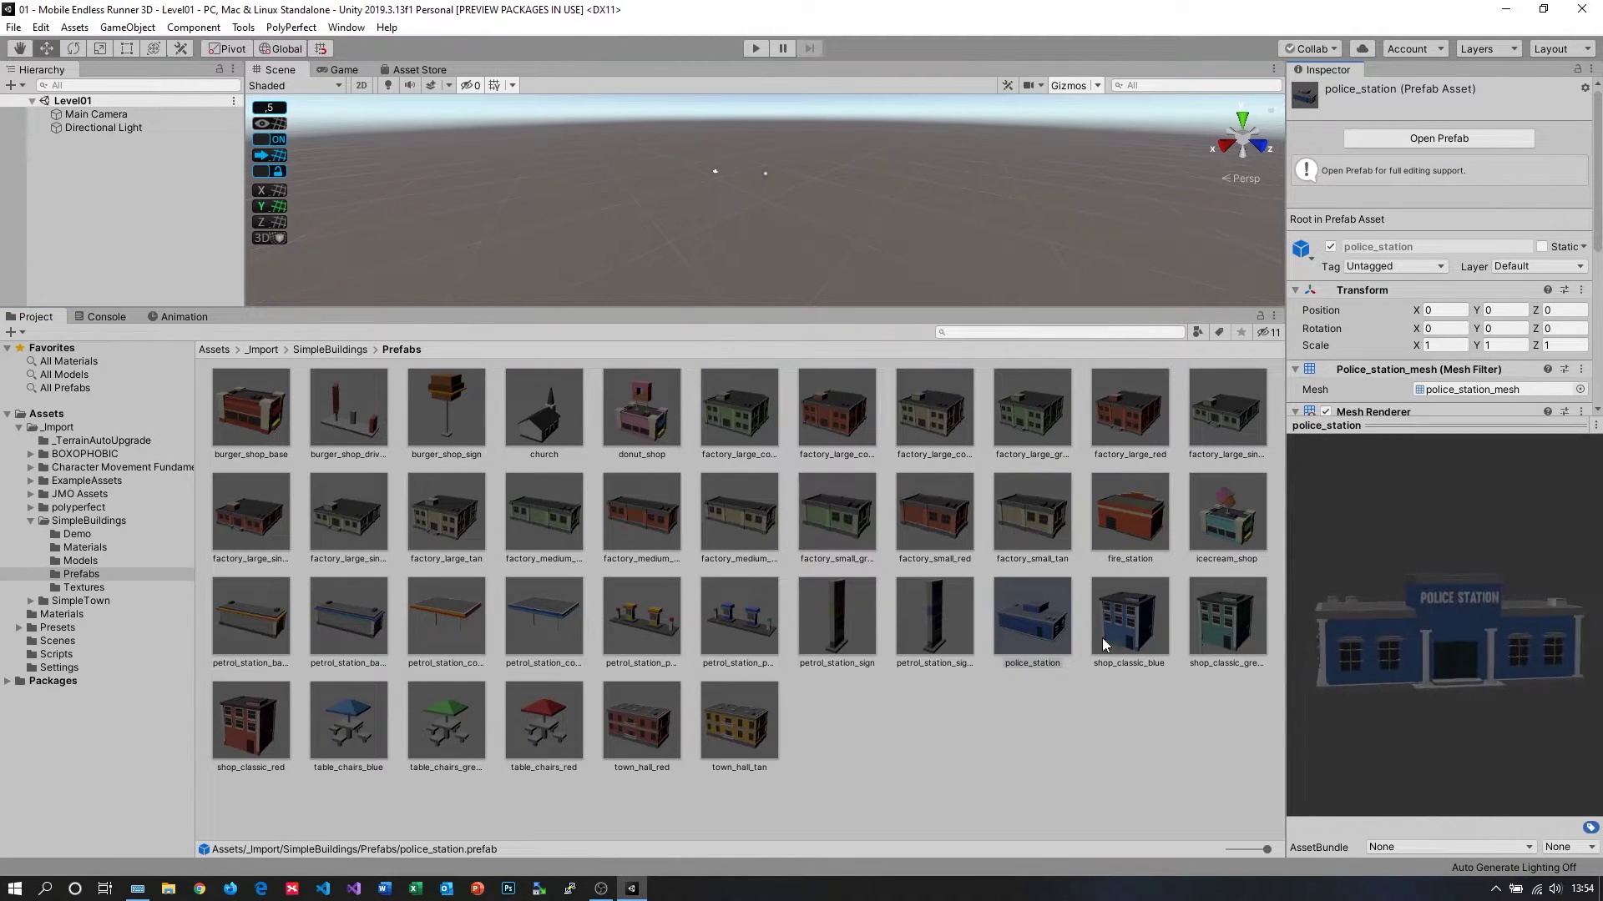
pyautogui.click(574, 608)
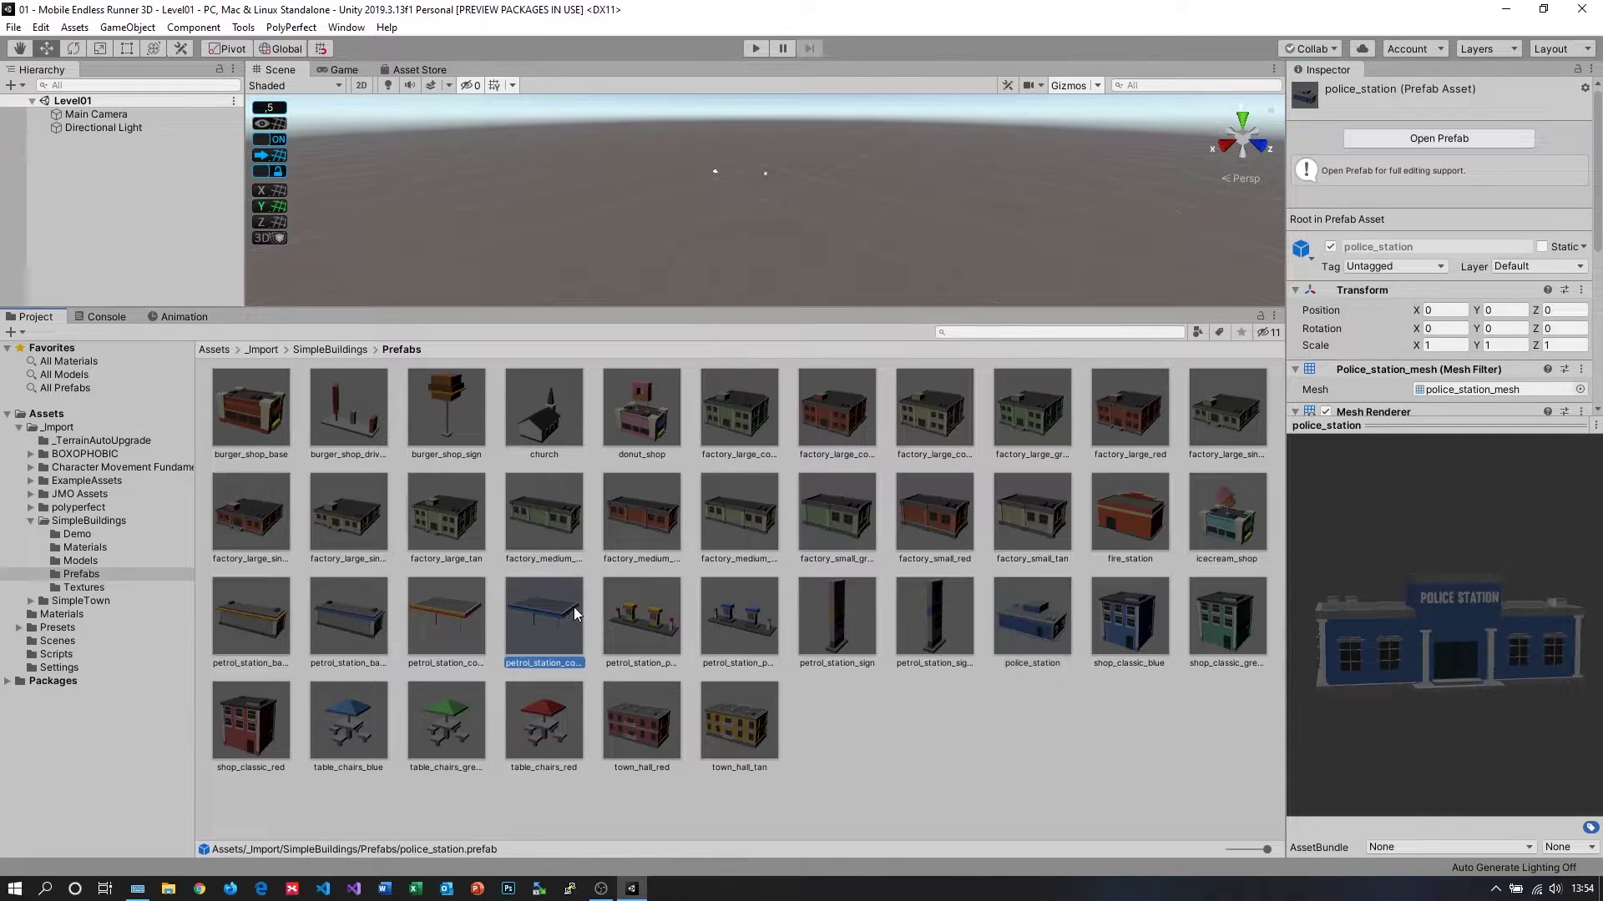
pyautogui.click(557, 528)
pyautogui.moveTo(1481, 640); pyautogui.dragTo(1252, 627)
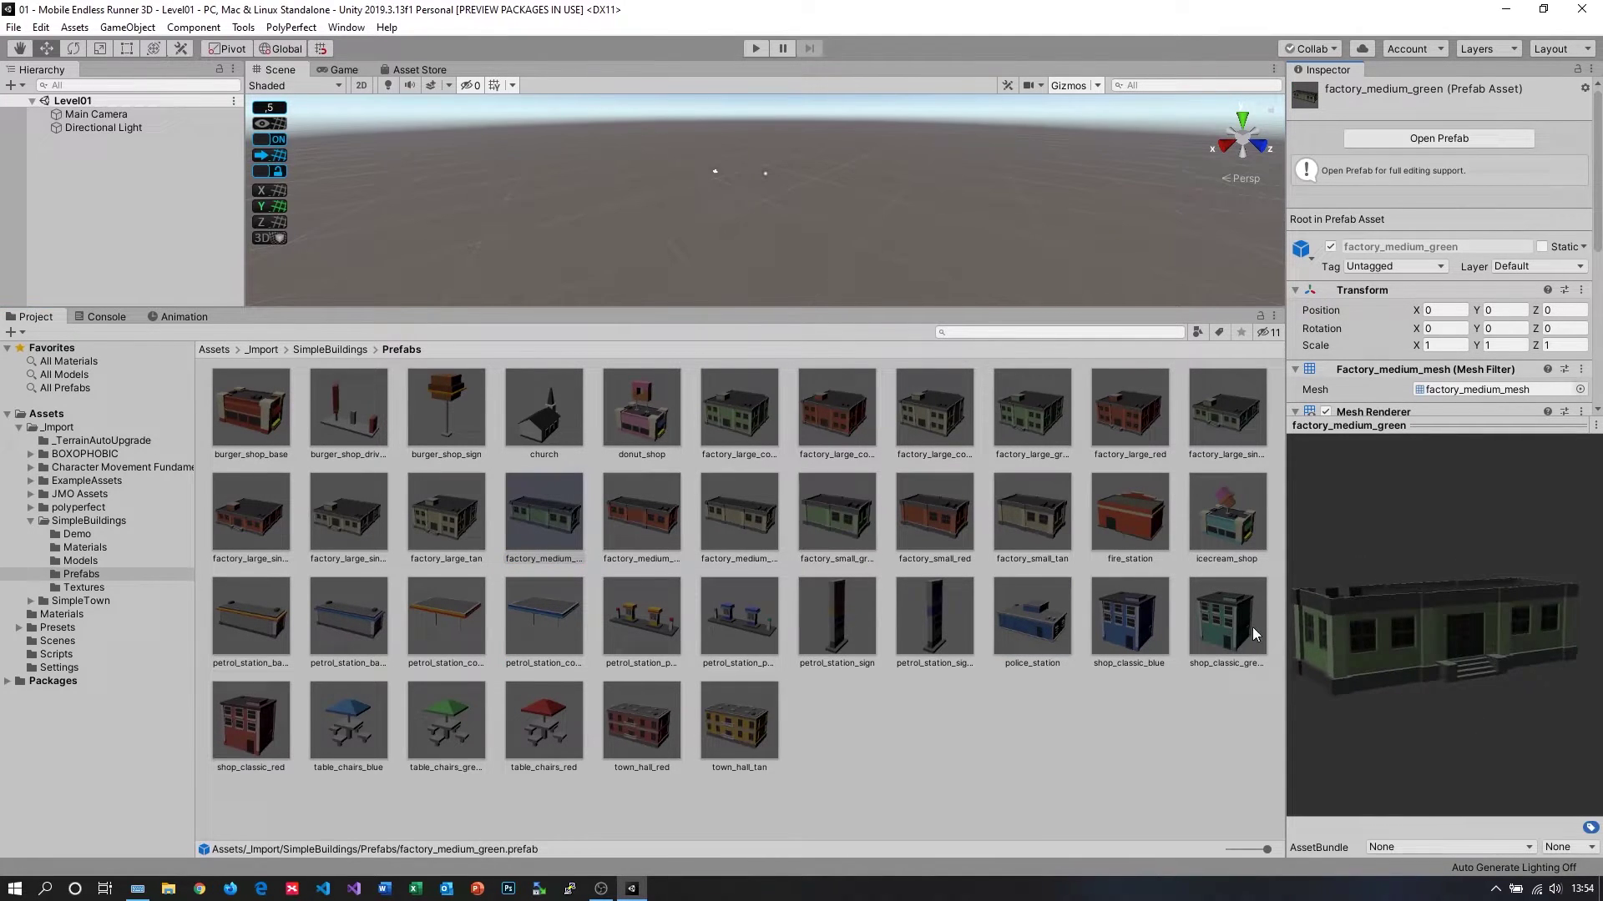
pyautogui.click(362, 427)
pyautogui.moveTo(1385, 688)
pyautogui.mouseDown()
pyautogui.moveTo(1345, 686)
pyautogui.moveTo(1339, 663)
pyautogui.moveTo(1372, 708)
pyautogui.mouseUp()
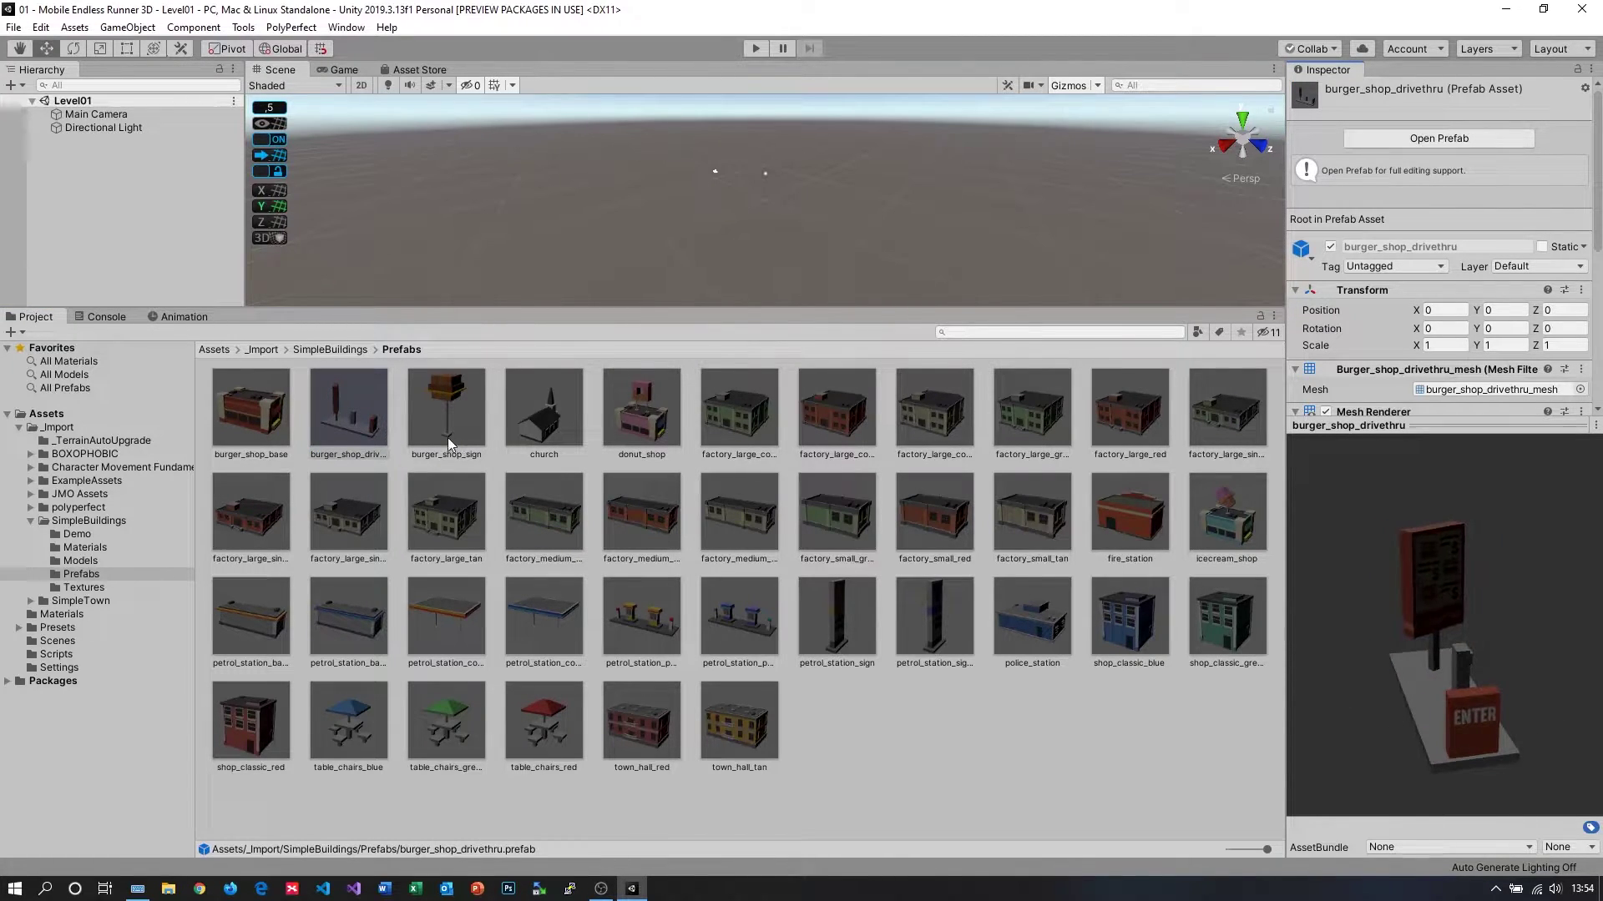
pyautogui.click(342, 348)
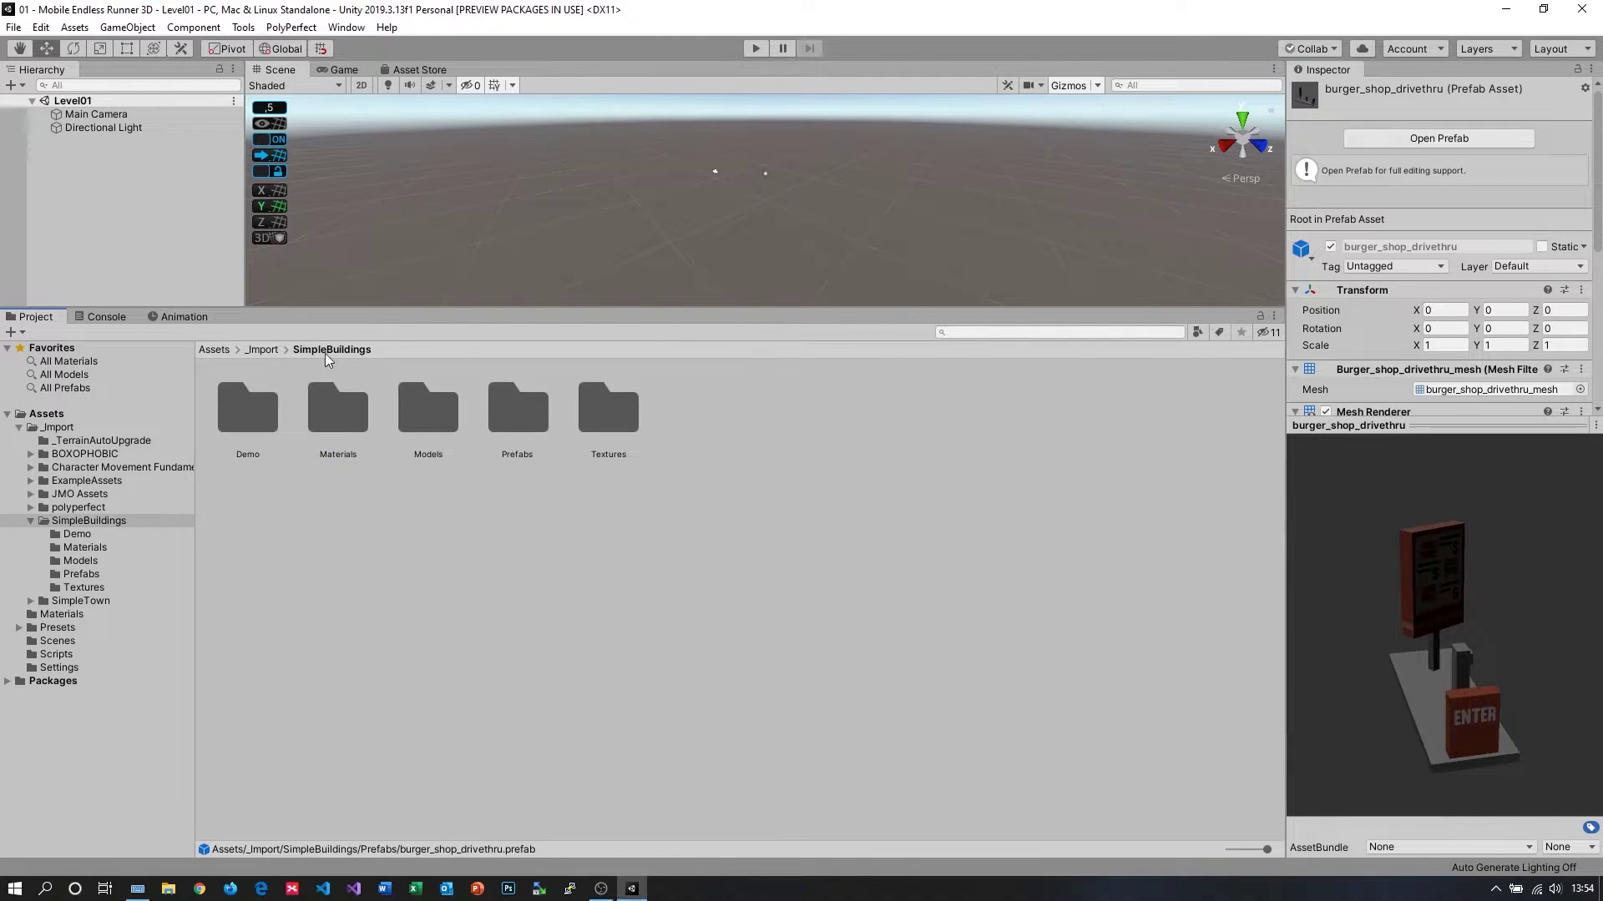
# - Browse to _Import/SimpleTown/Prefabs/Buildings
pyautogui.click(270, 349)
pyautogui.doubleClick(883, 413)
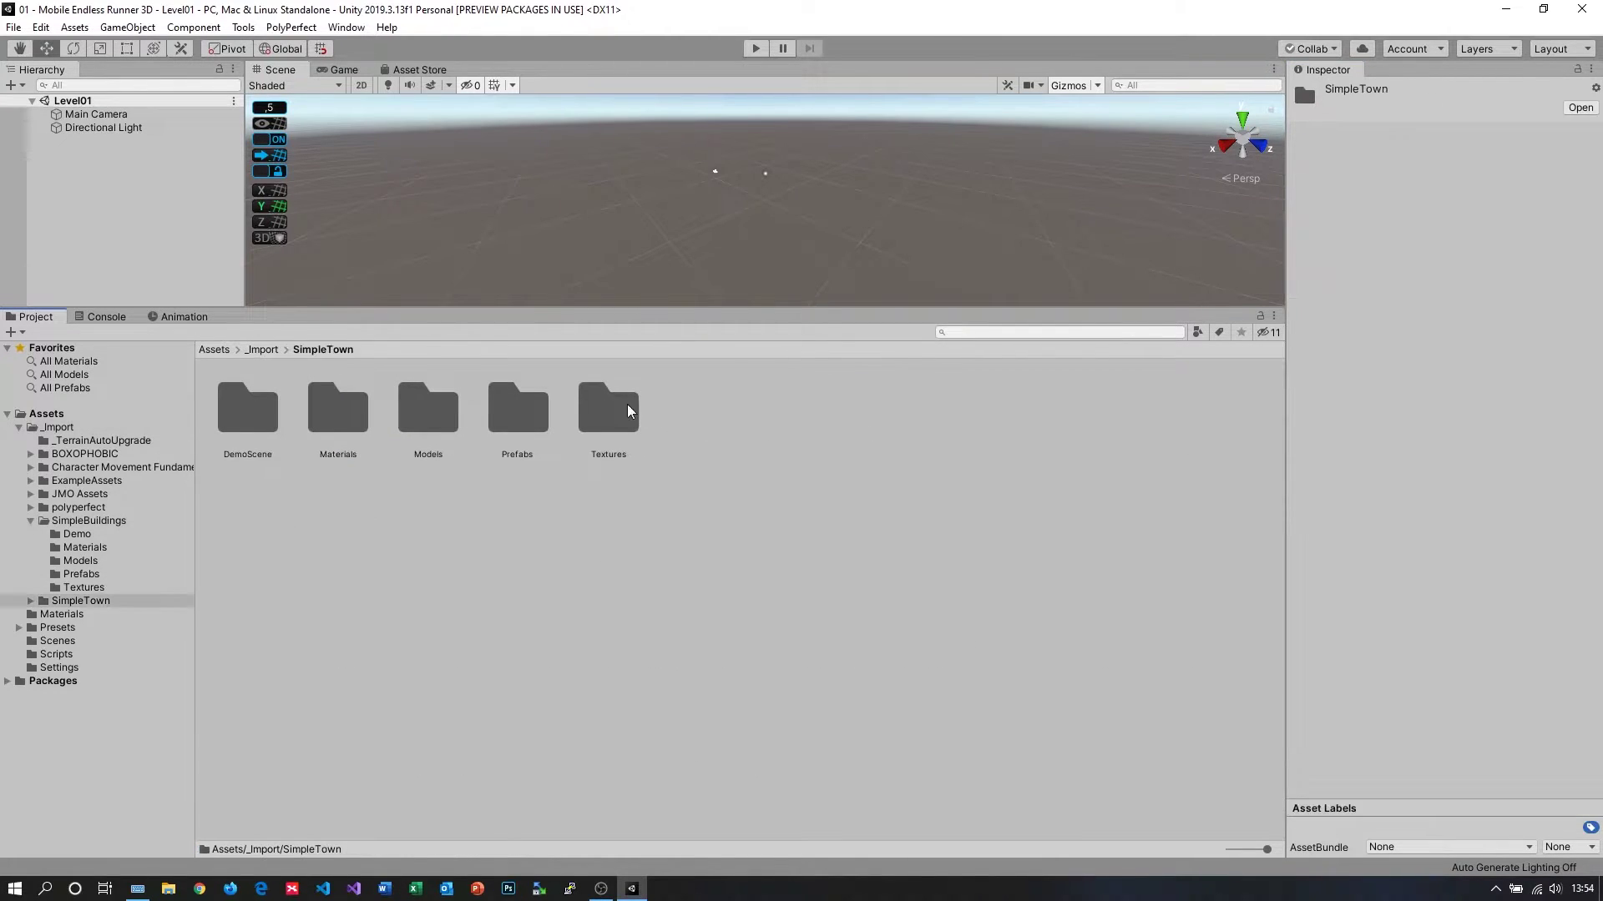
pyautogui.doubleClick(519, 418)
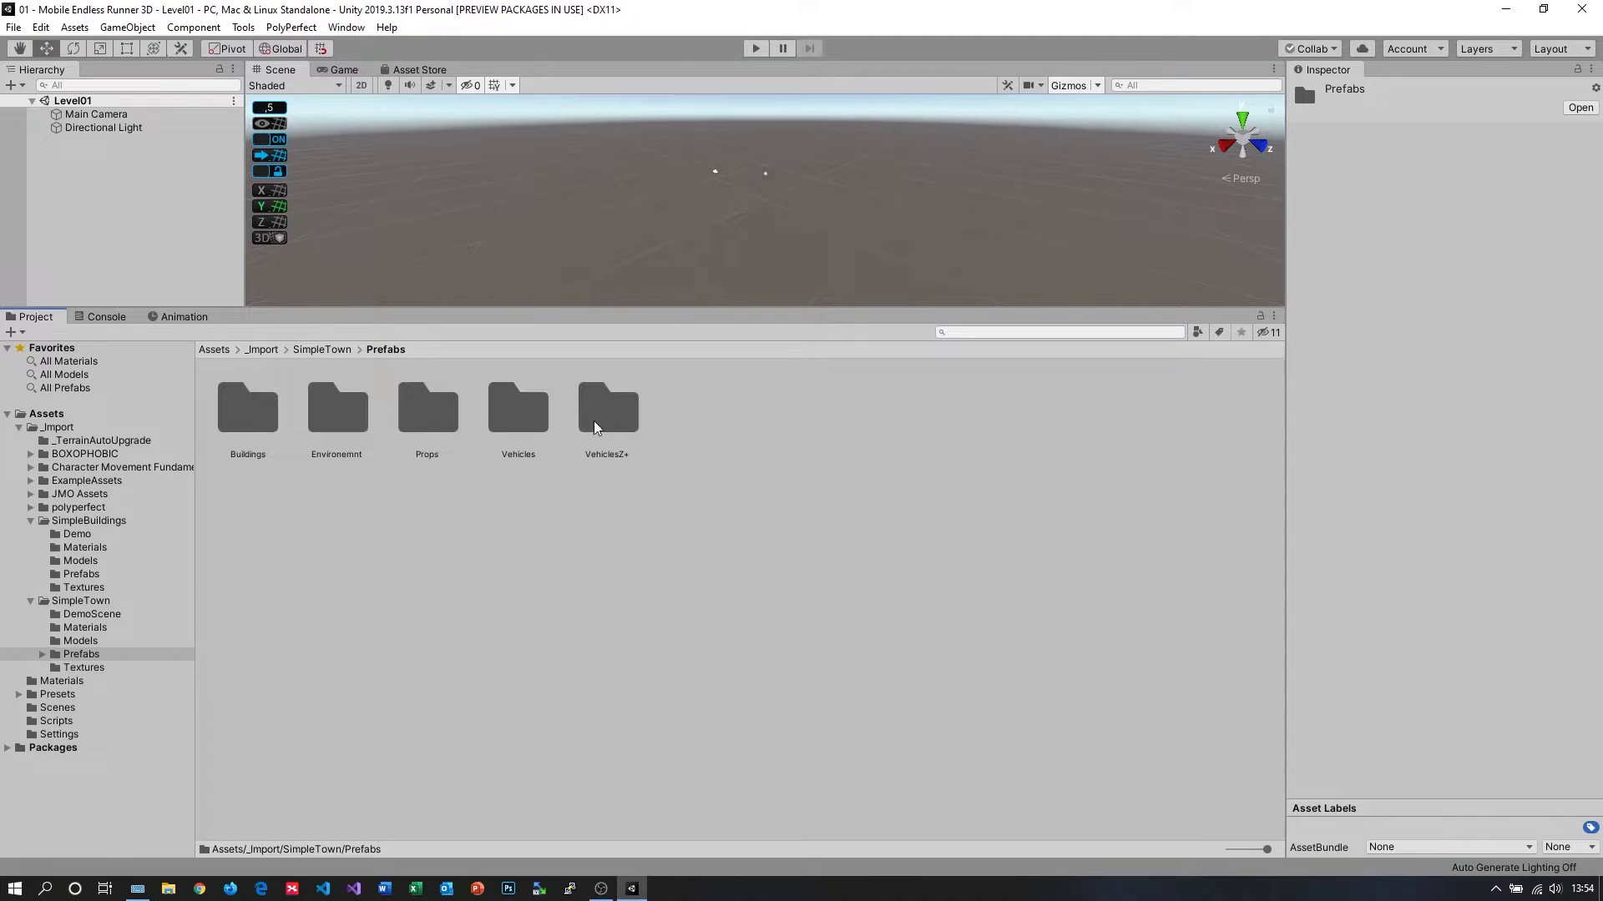
pyautogui.doubleClick(240, 413)
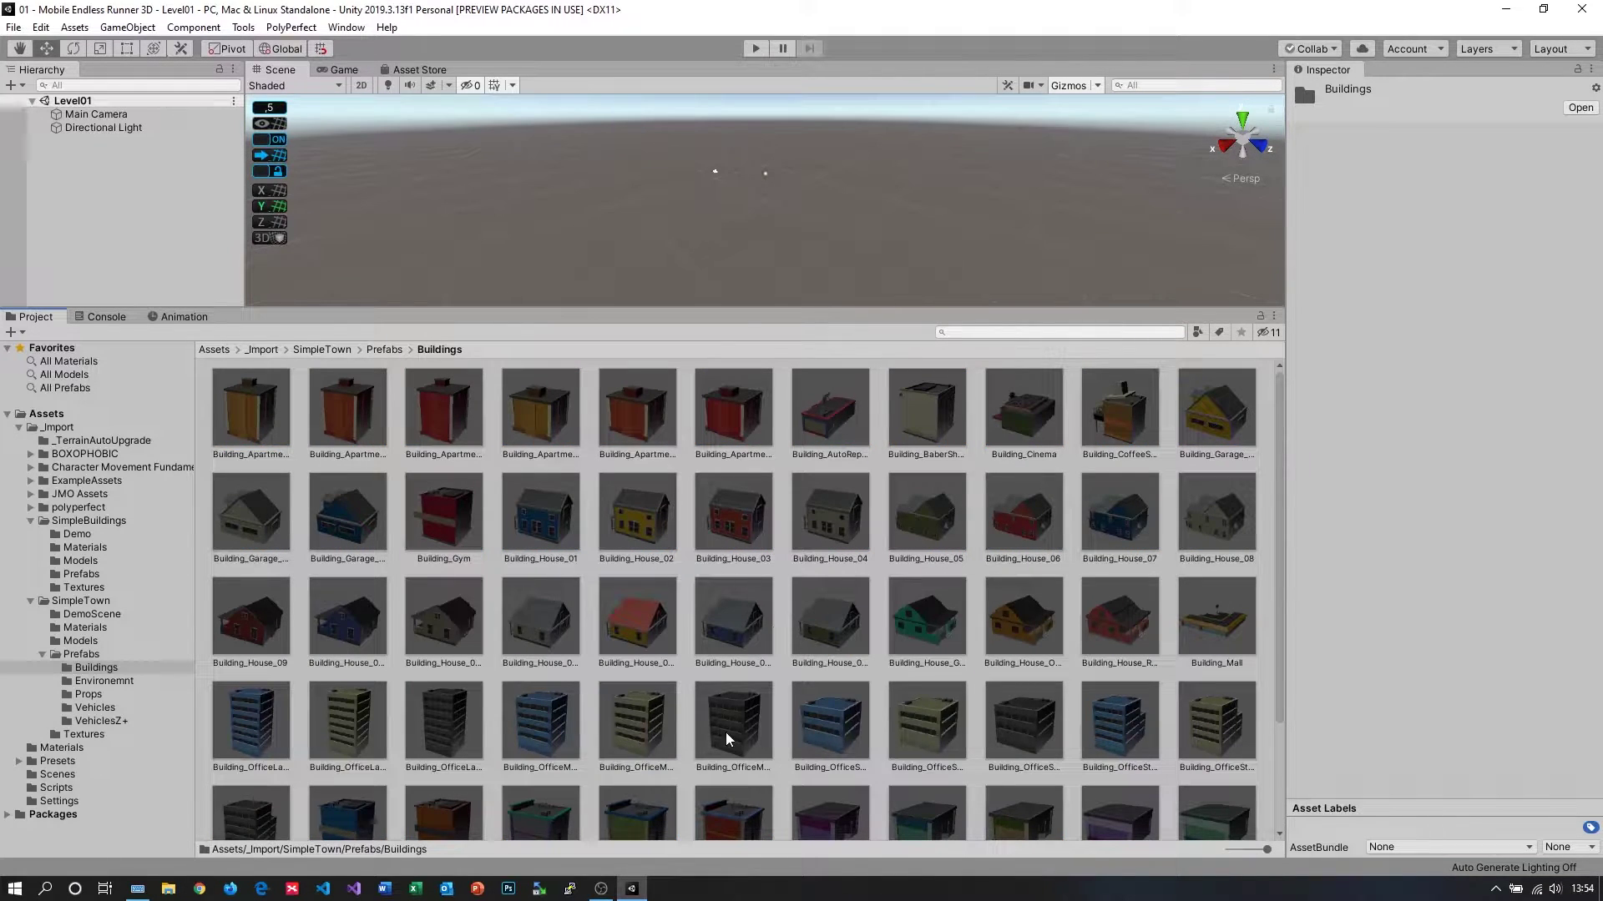
# - Preview Building_Shop_05, House_011, House_Green, House_Red, Building_Mall, Building_CoffeeShop and other building prefabs
pyautogui.scroll(-3, 726, 651)
pyautogui.click(729, 691)
pyautogui.moveTo(1328, 630); pyautogui.dragTo(1302, 658)
pyautogui.click(1120, 677)
pyautogui.click(426, 516)
pyautogui.moveTo(1409, 654); pyautogui.dragTo(1353, 634)
pyautogui.click(956, 472)
pyautogui.click(1024, 469)
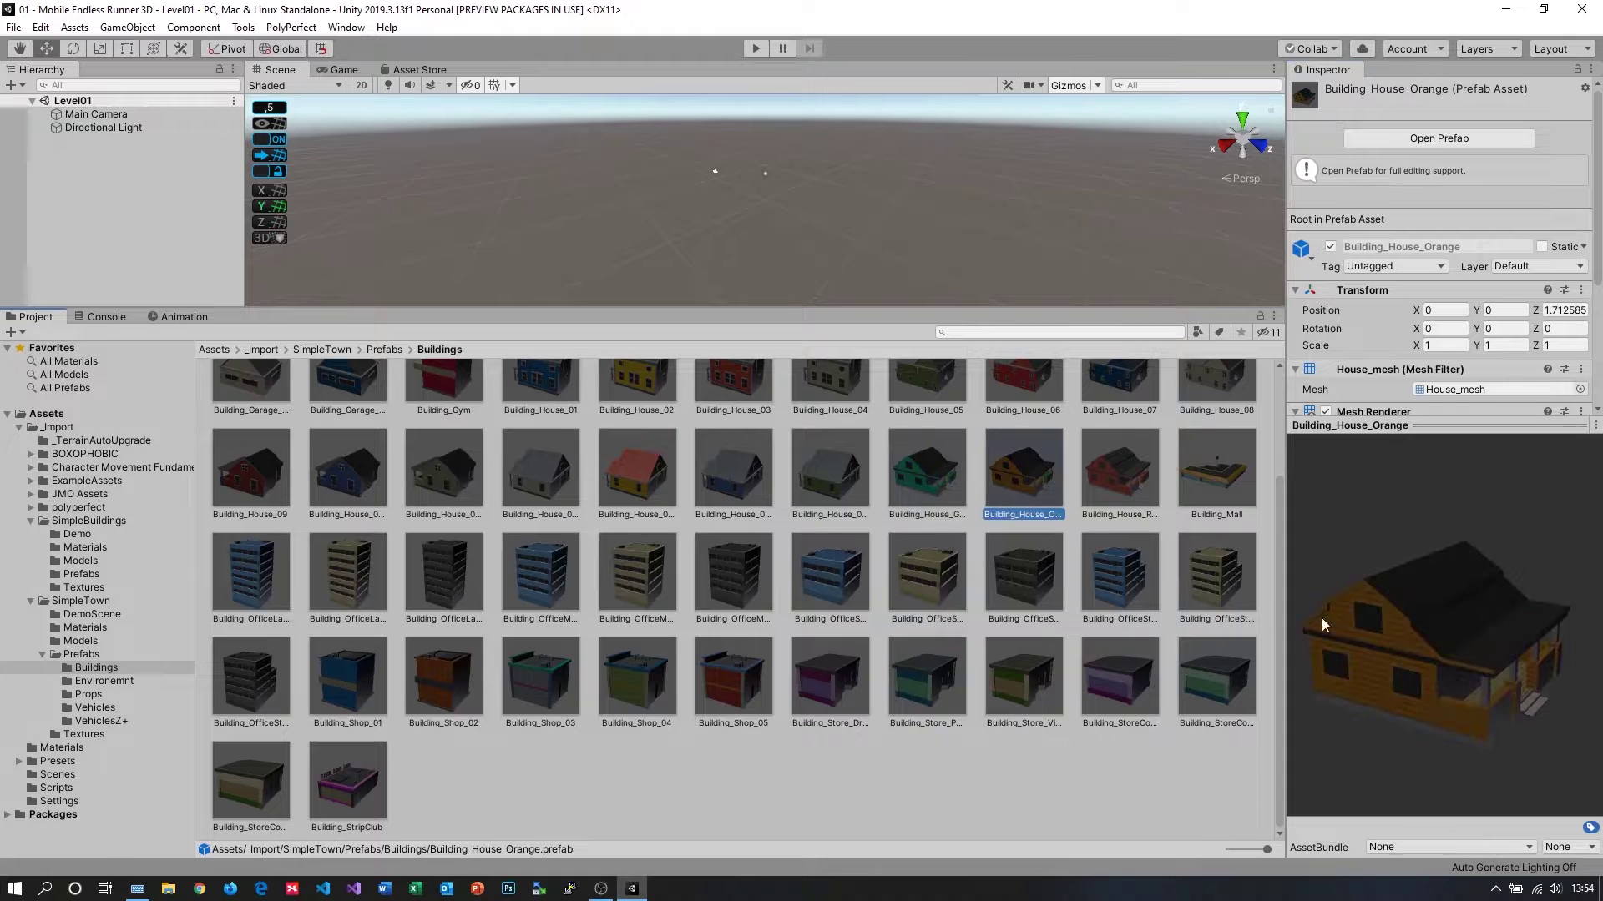
pyautogui.click(1120, 472)
pyautogui.click(1220, 480)
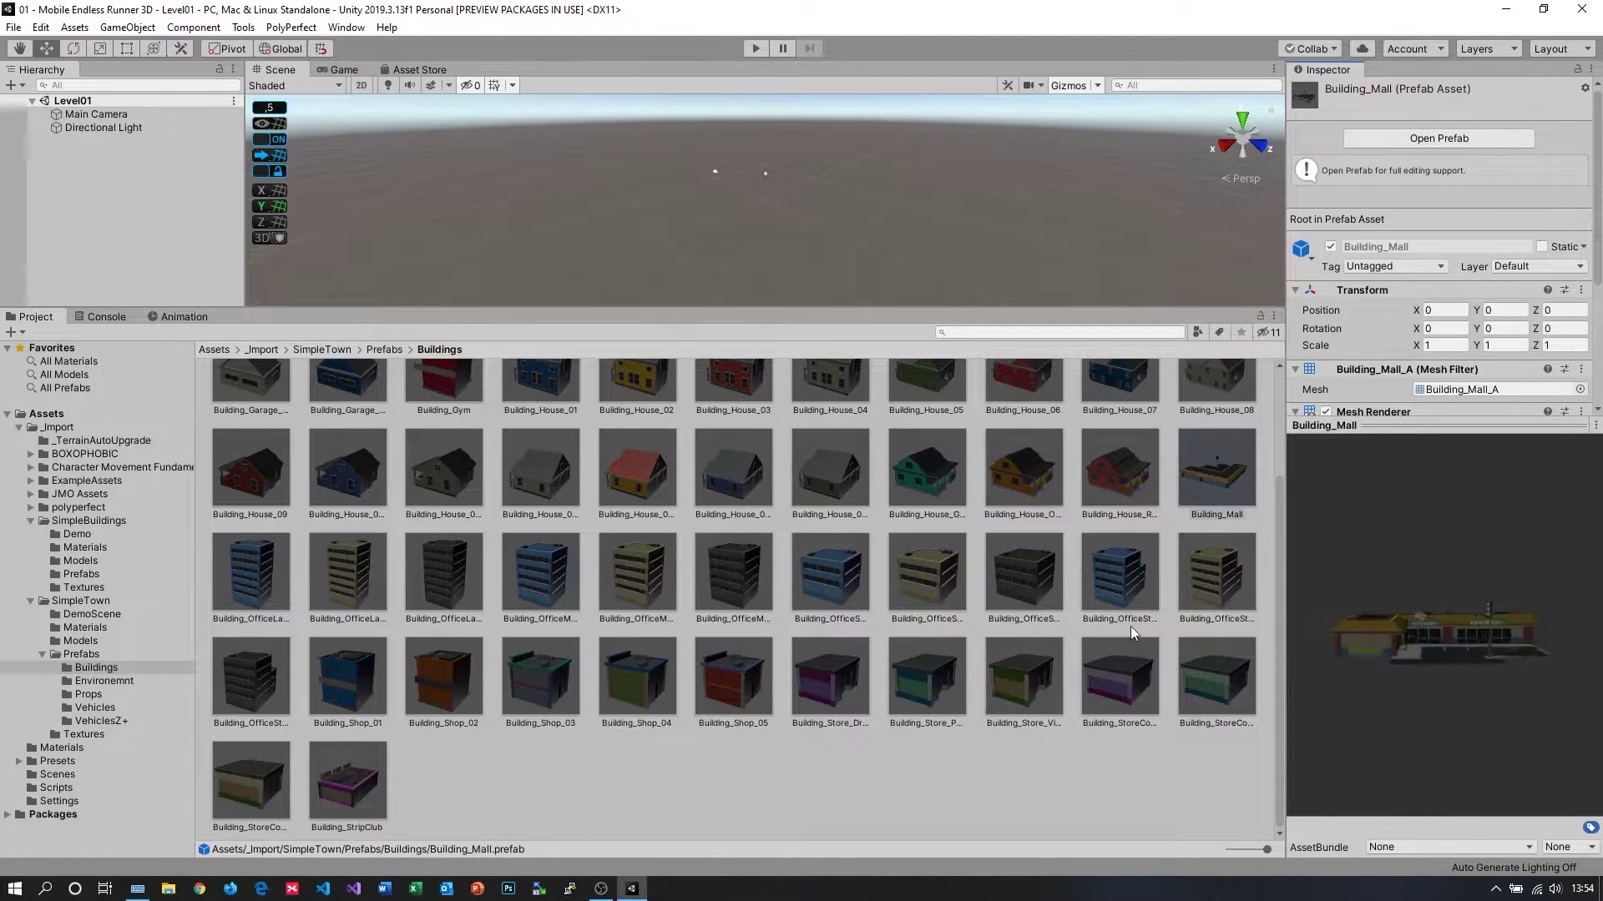
pyautogui.moveTo(1419, 639); pyautogui.dragTo(1377, 635)
pyautogui.scroll(2, 1134, 453)
pyautogui.click(1134, 452)
# - Open the Environemnt prefab folder and preview road_cornerLines_mesh and road_straight_mesh
pyautogui.click(384, 350)
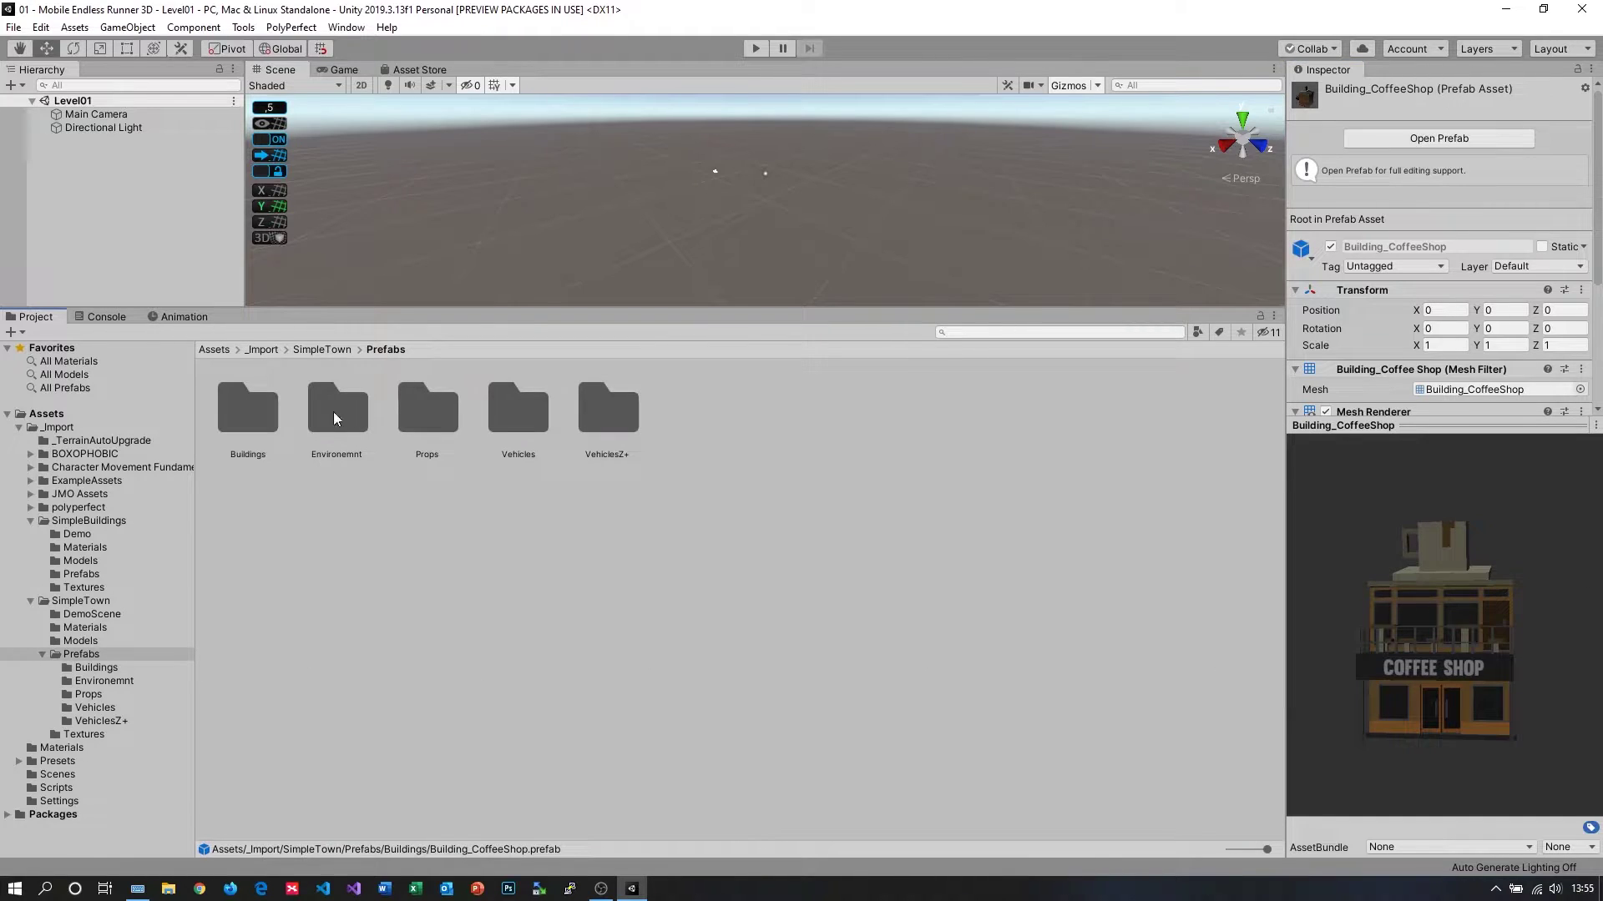
pyautogui.doubleClick(357, 412)
pyautogui.click(359, 417)
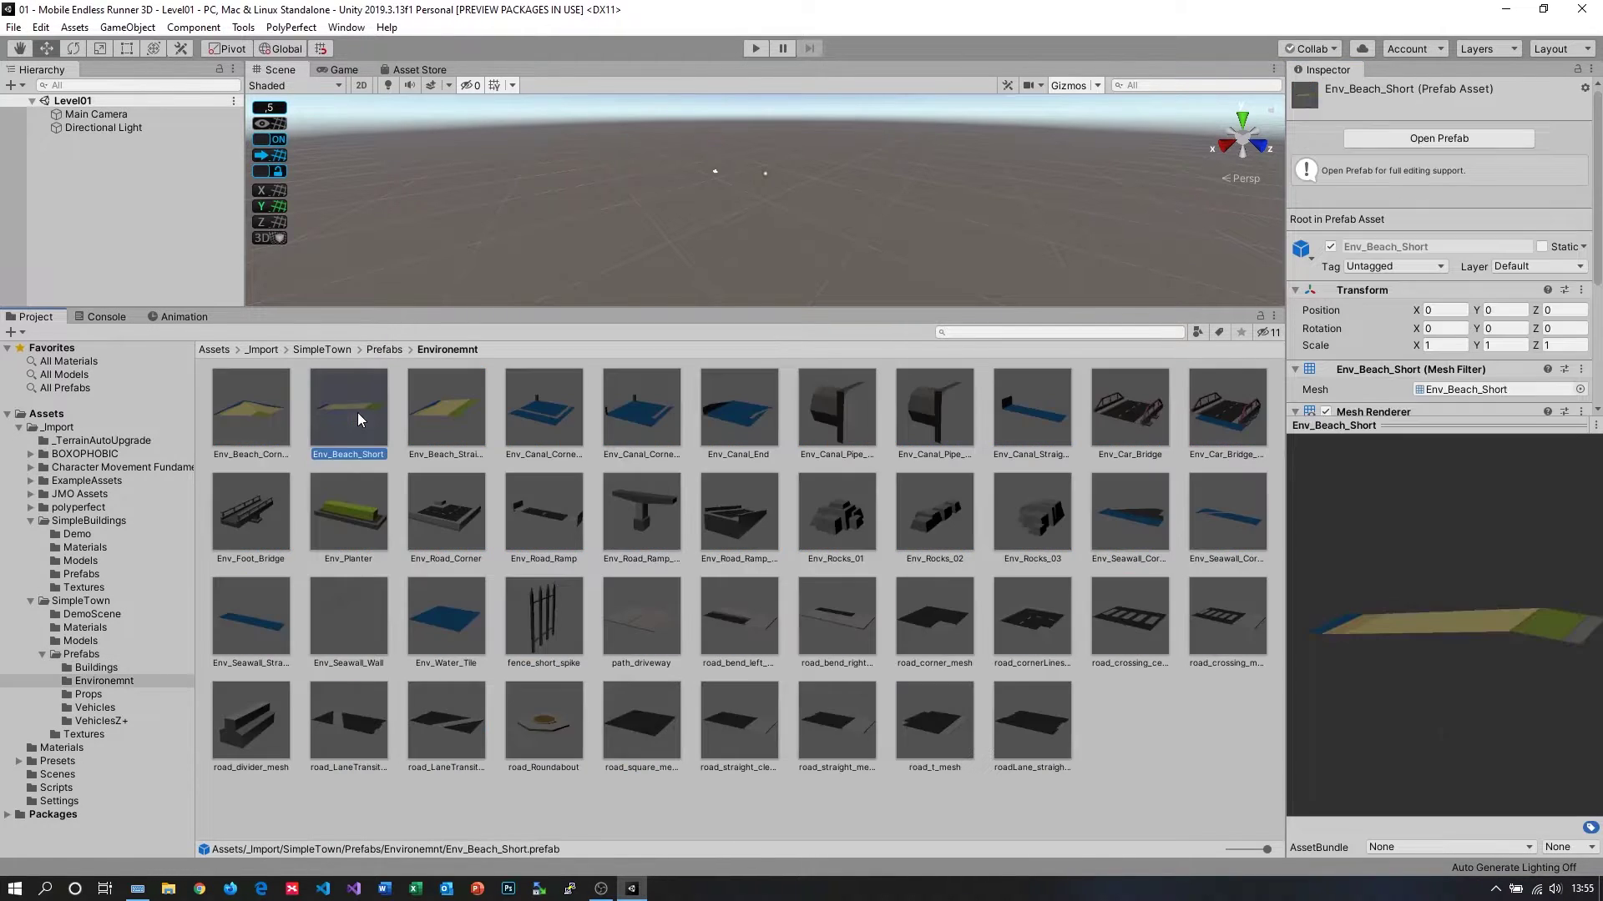
pyautogui.click(996, 613)
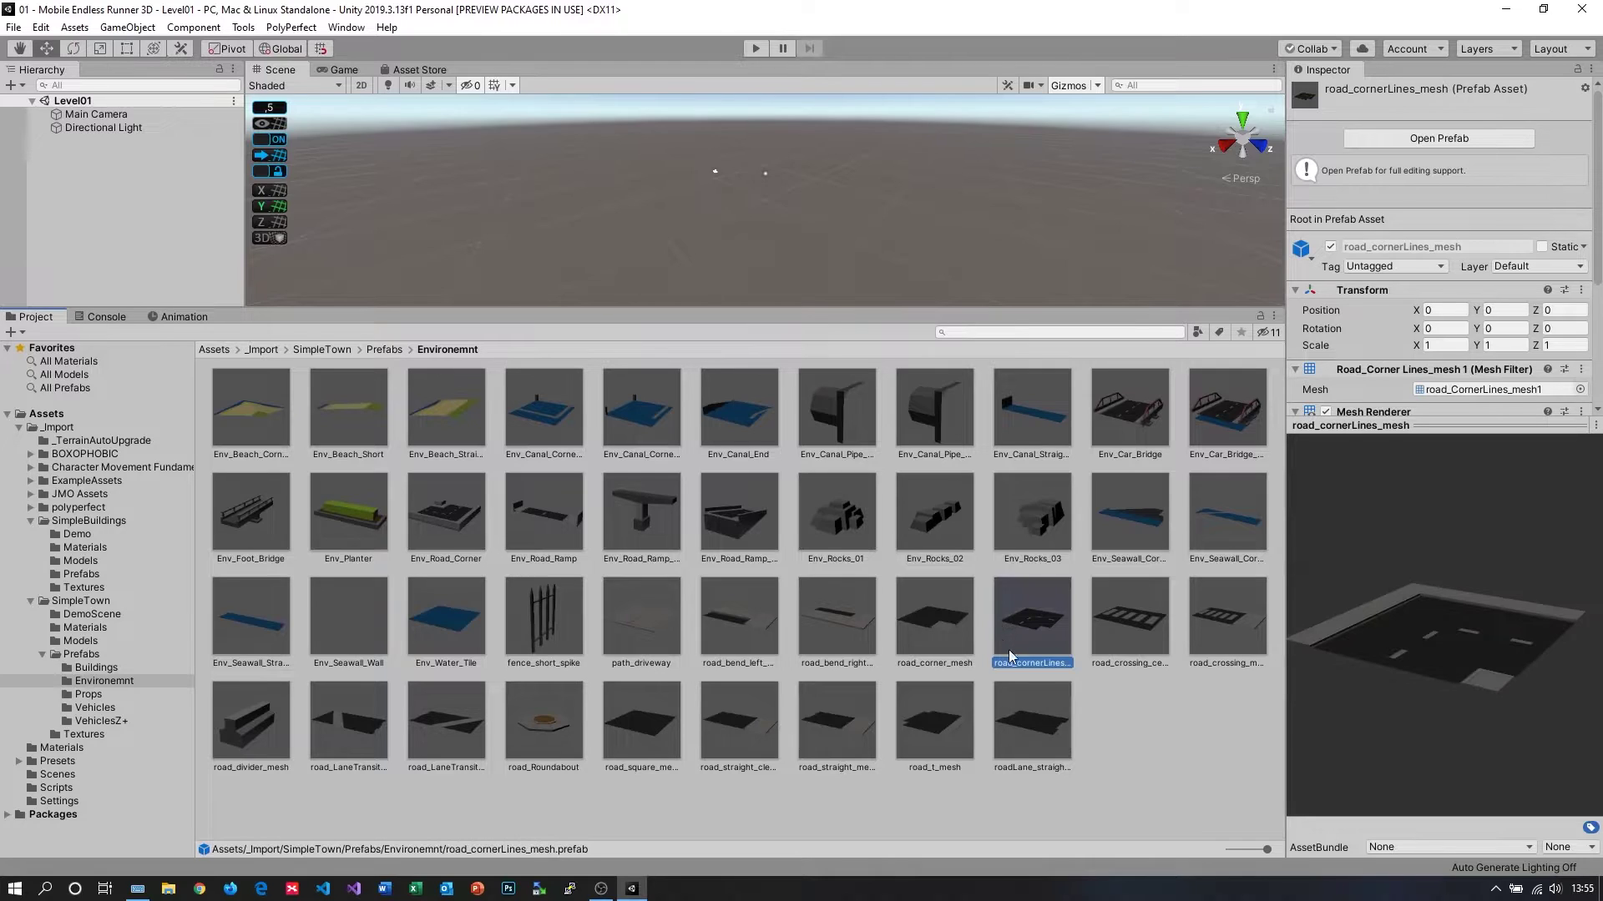
pyautogui.click(1027, 728)
pyautogui.click(824, 729)
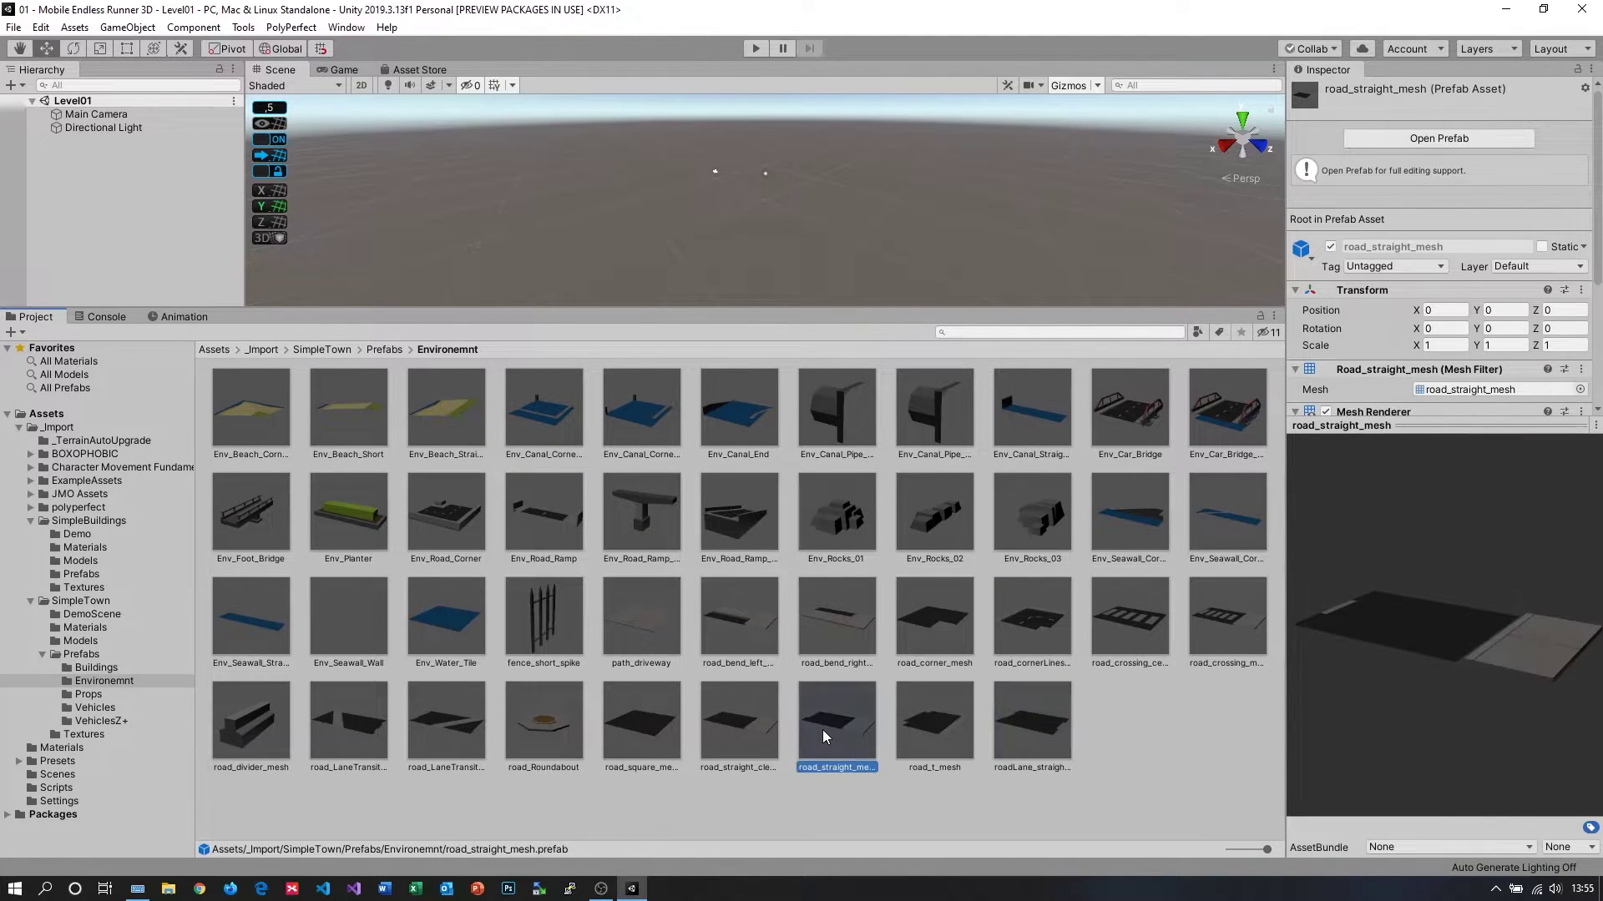
pyautogui.moveTo(1434, 657); pyautogui.dragTo(1575, 680)
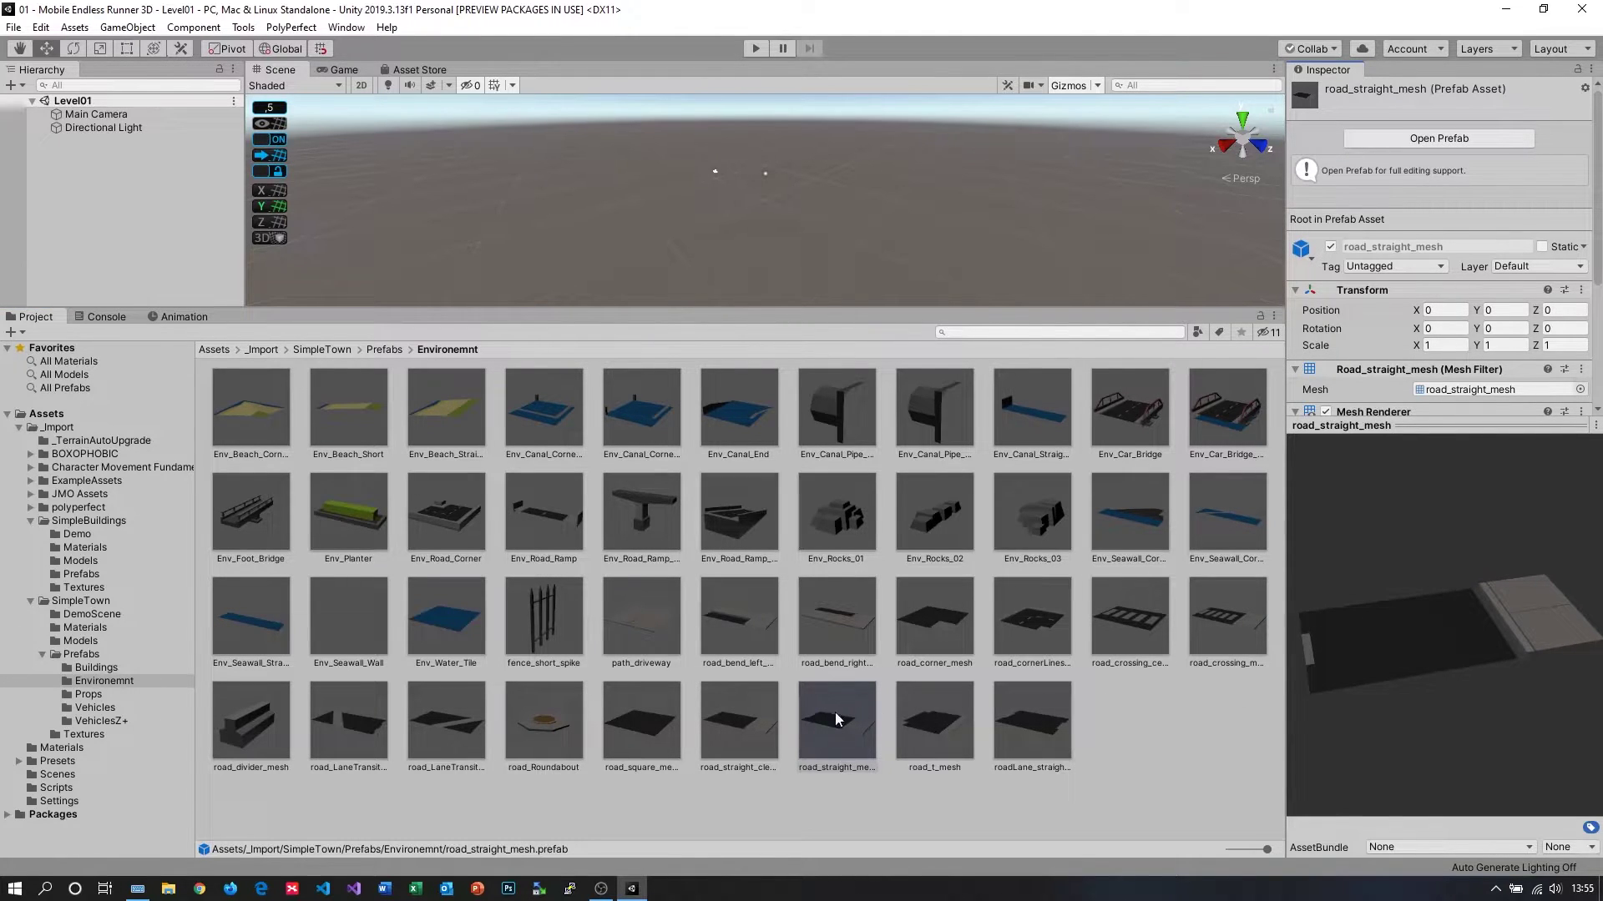
# - Compare road_square_mesh, road_straight_clean and road_straight_mesh, then view road_crossing_mesh
pyautogui.click(655, 728)
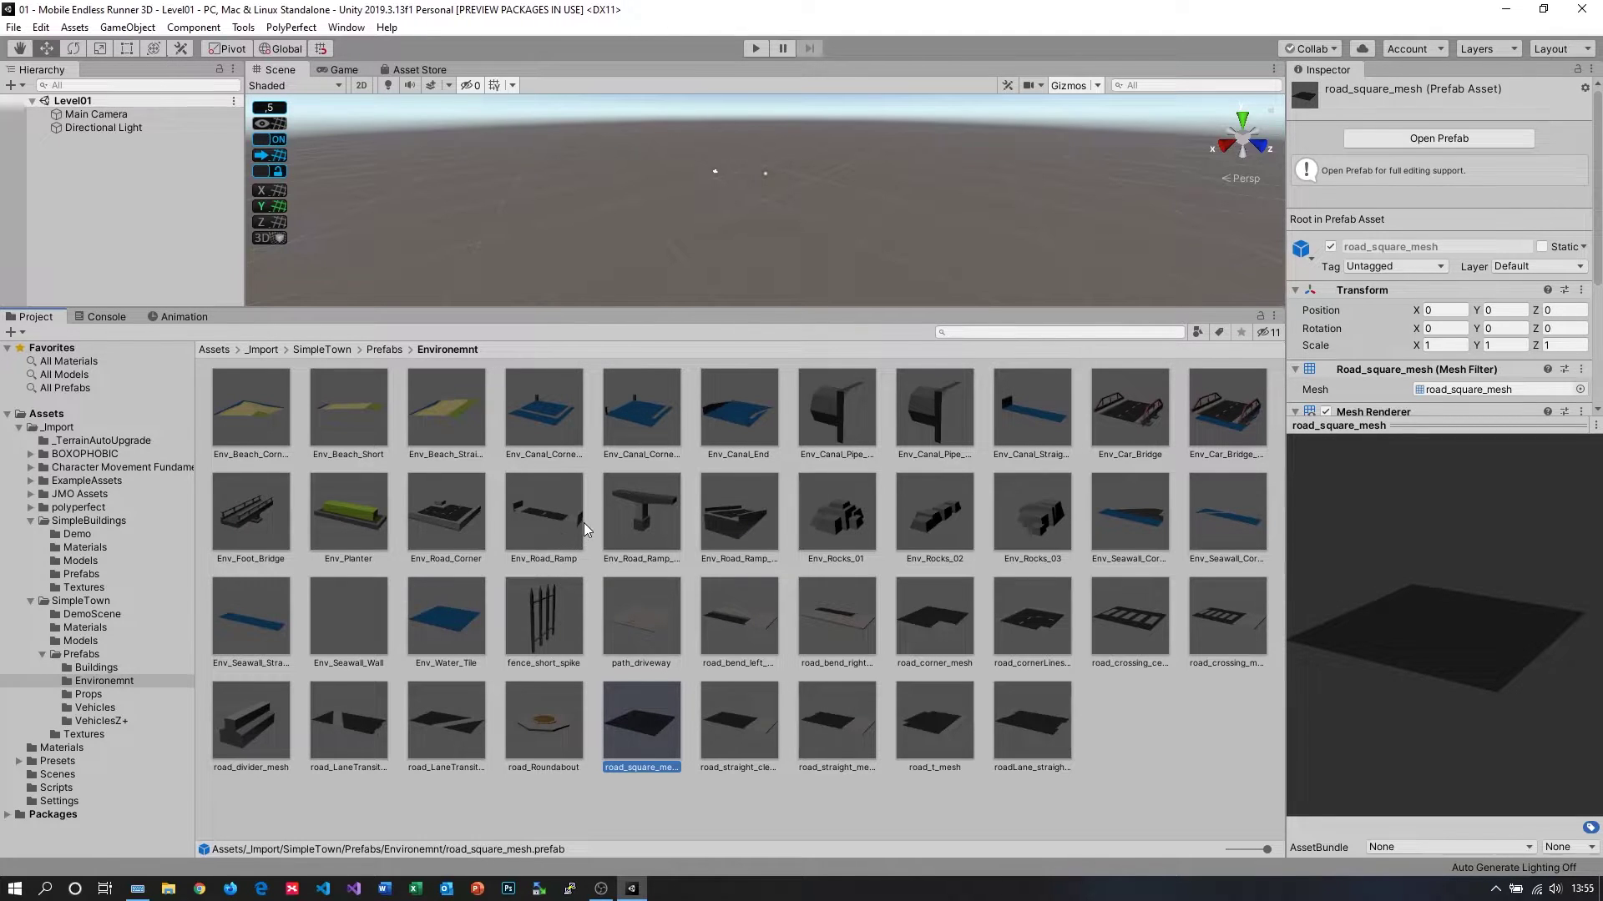
pyautogui.click(738, 732)
pyautogui.click(834, 726)
pyautogui.click(760, 724)
pyautogui.click(821, 720)
pyautogui.click(753, 723)
pyautogui.click(853, 719)
pyautogui.click(1035, 724)
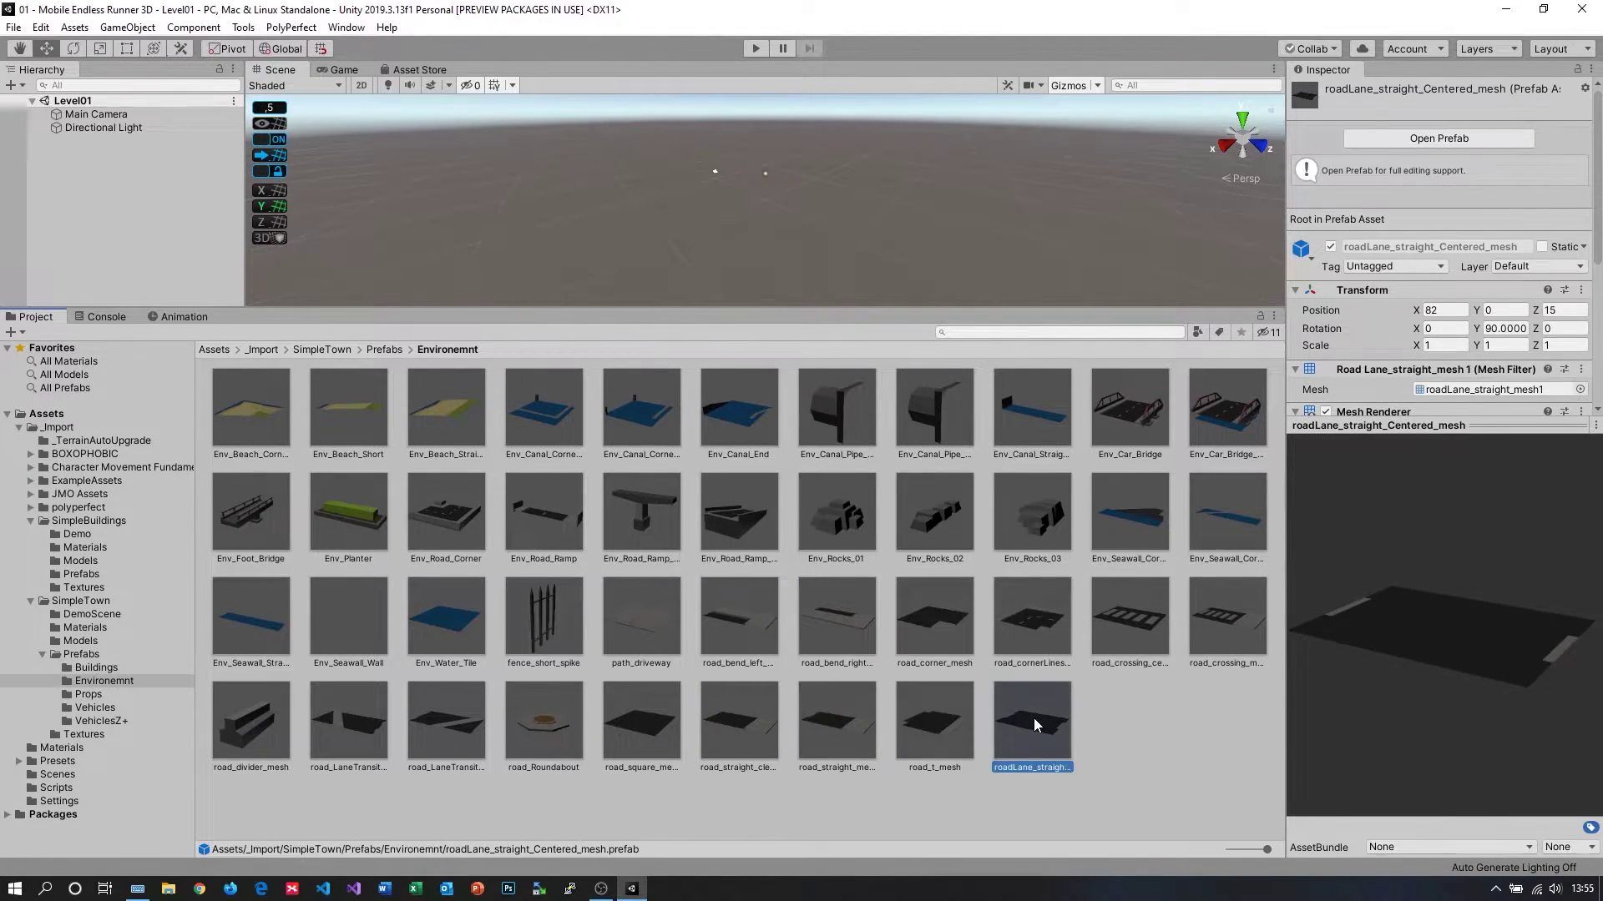
pyautogui.click(1229, 621)
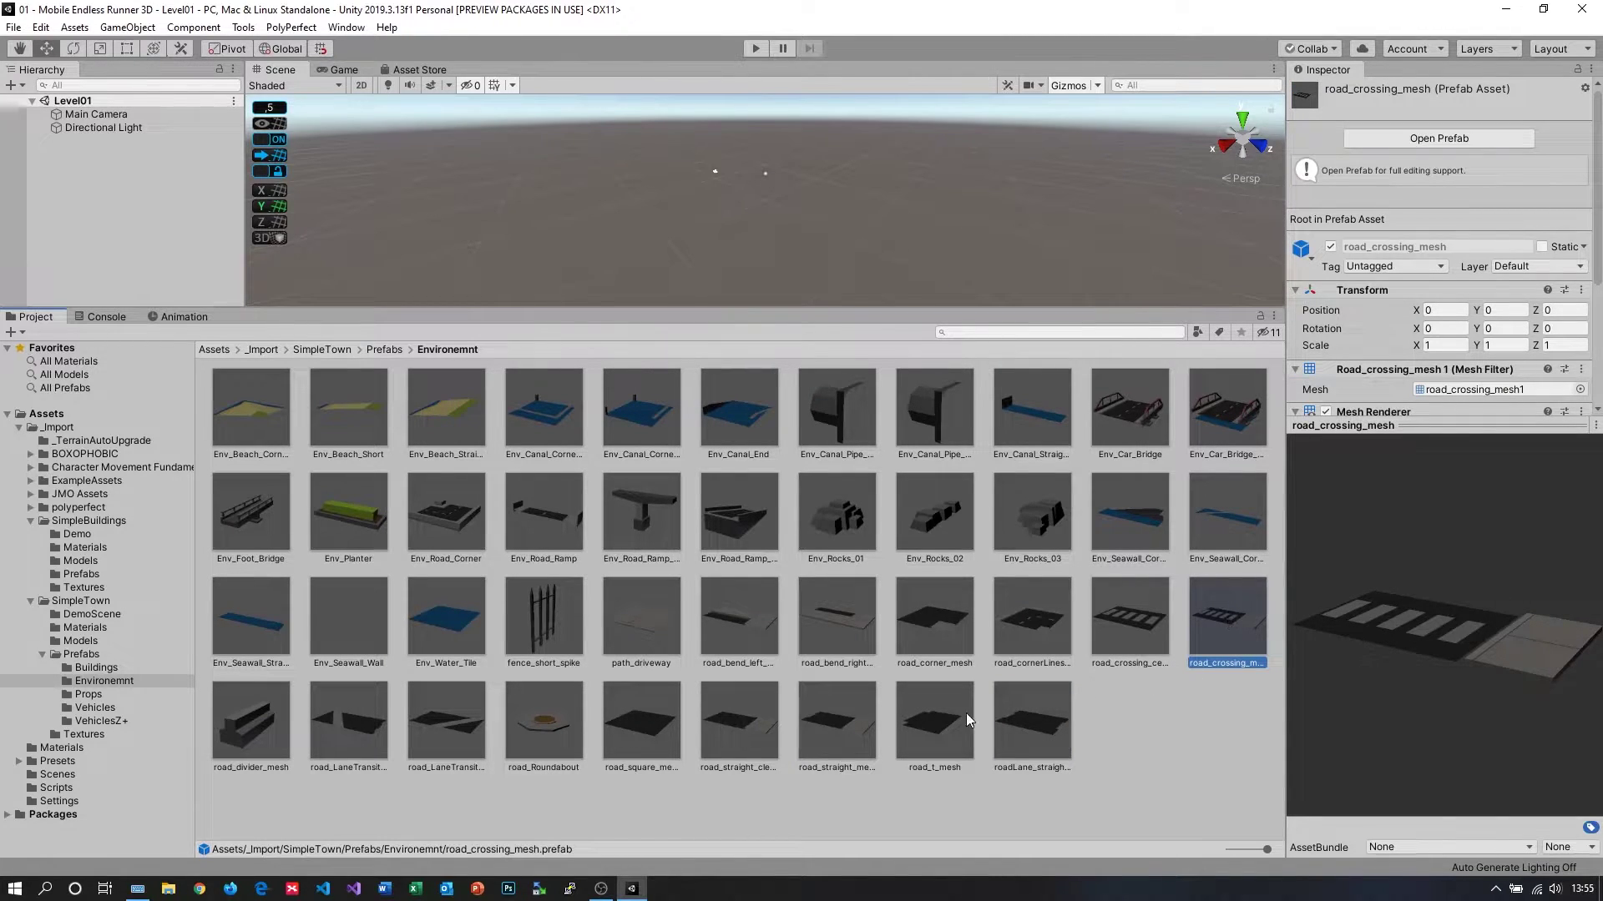
# - Preview road_t_mesh, Env_Canal_Straight and Env_Canal_Pipe_01, rotating the pipe to see its opening
pyautogui.click(919, 719)
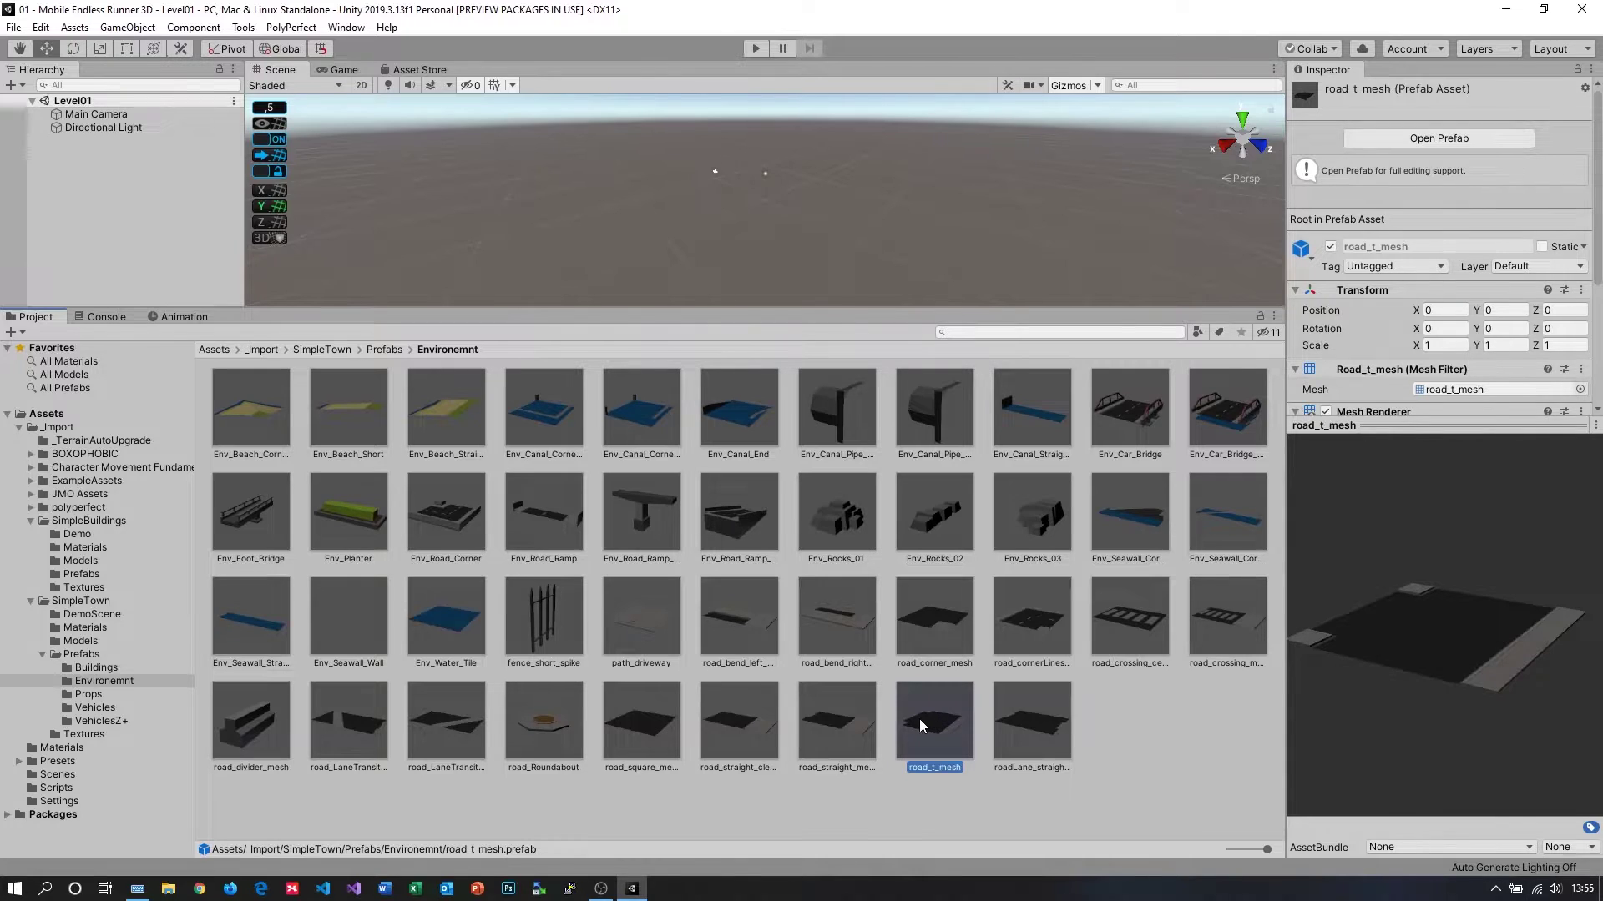
pyautogui.click(833, 731)
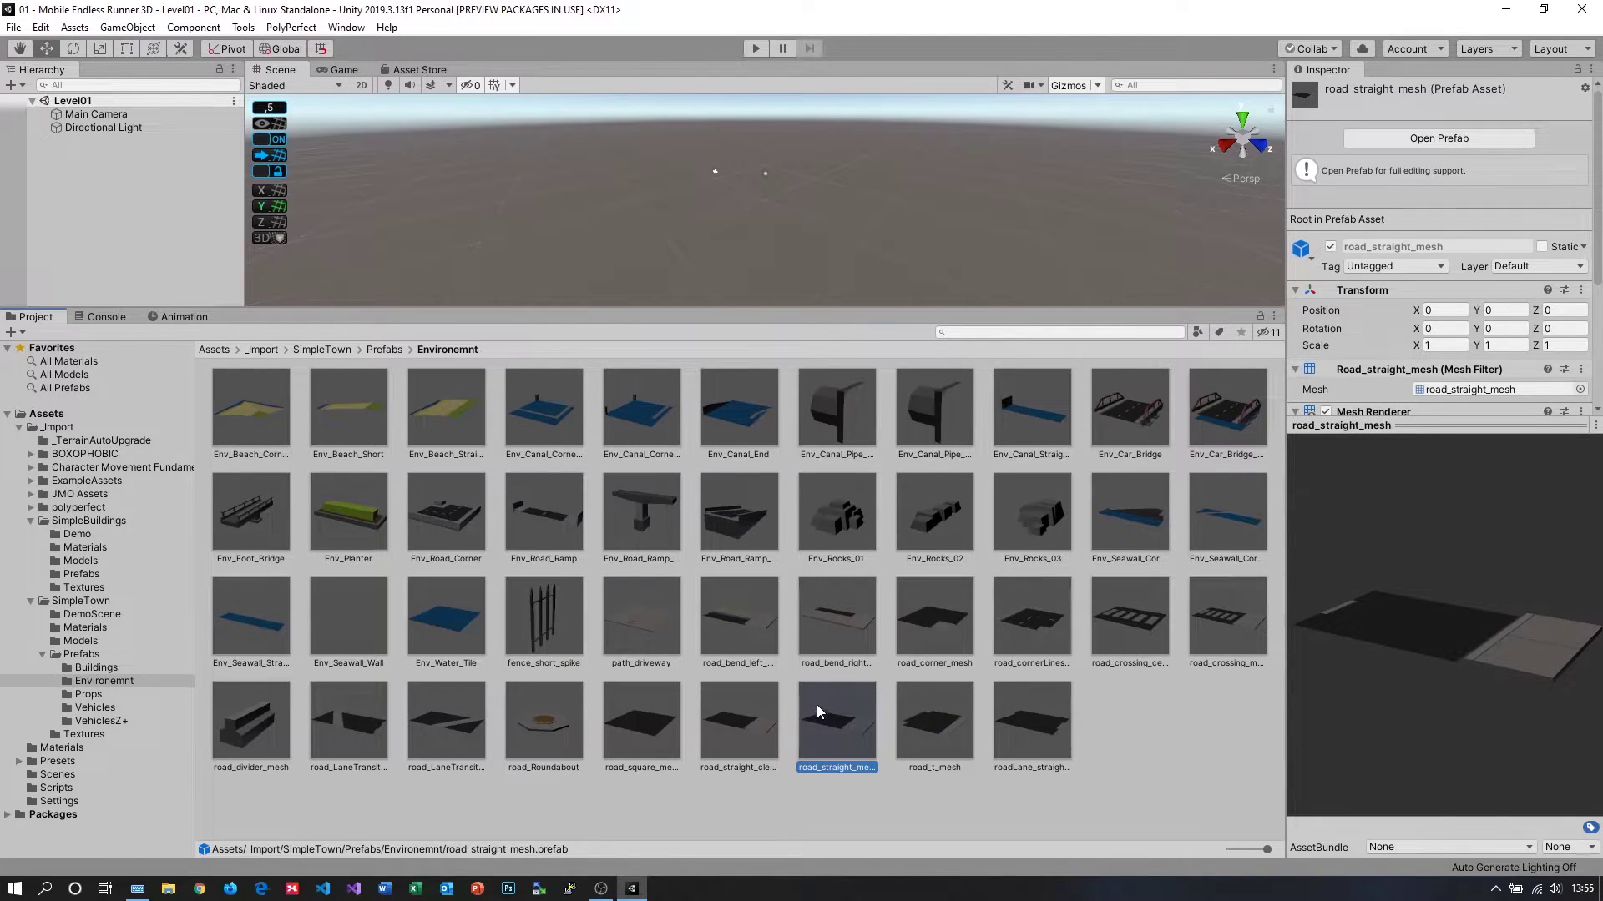
pyautogui.click(1049, 426)
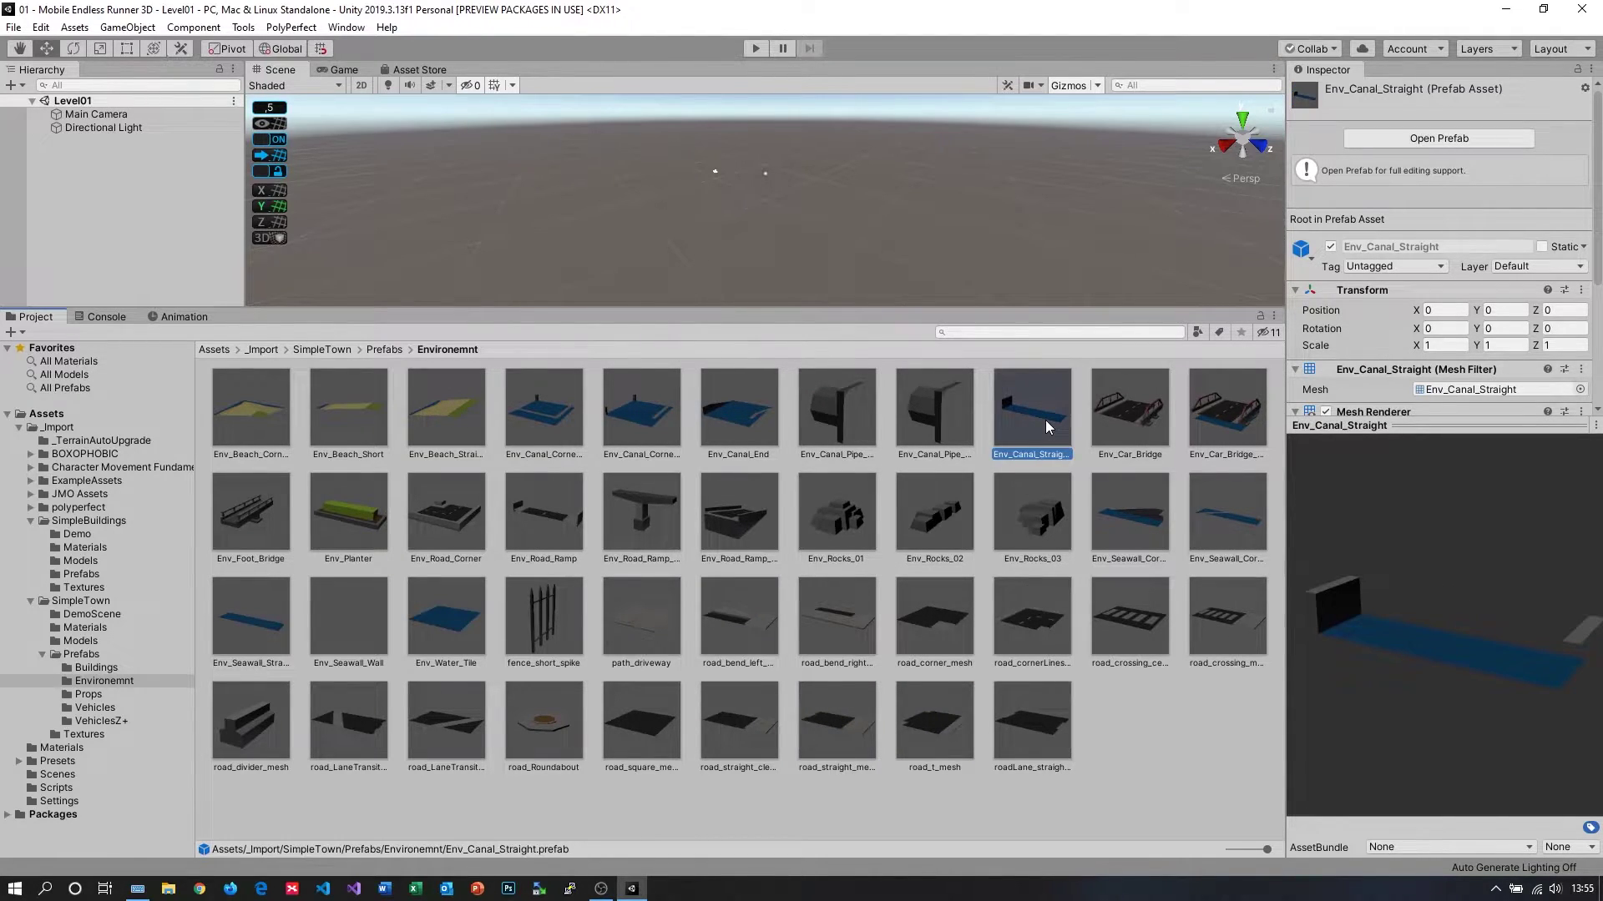
pyautogui.click(829, 425)
pyautogui.moveTo(1340, 634); pyautogui.dragTo(1554, 589)
# - Preview tree_large_mesh in SimpleTown Props, then open the polyperfect folder under _Import
pyautogui.click(384, 349)
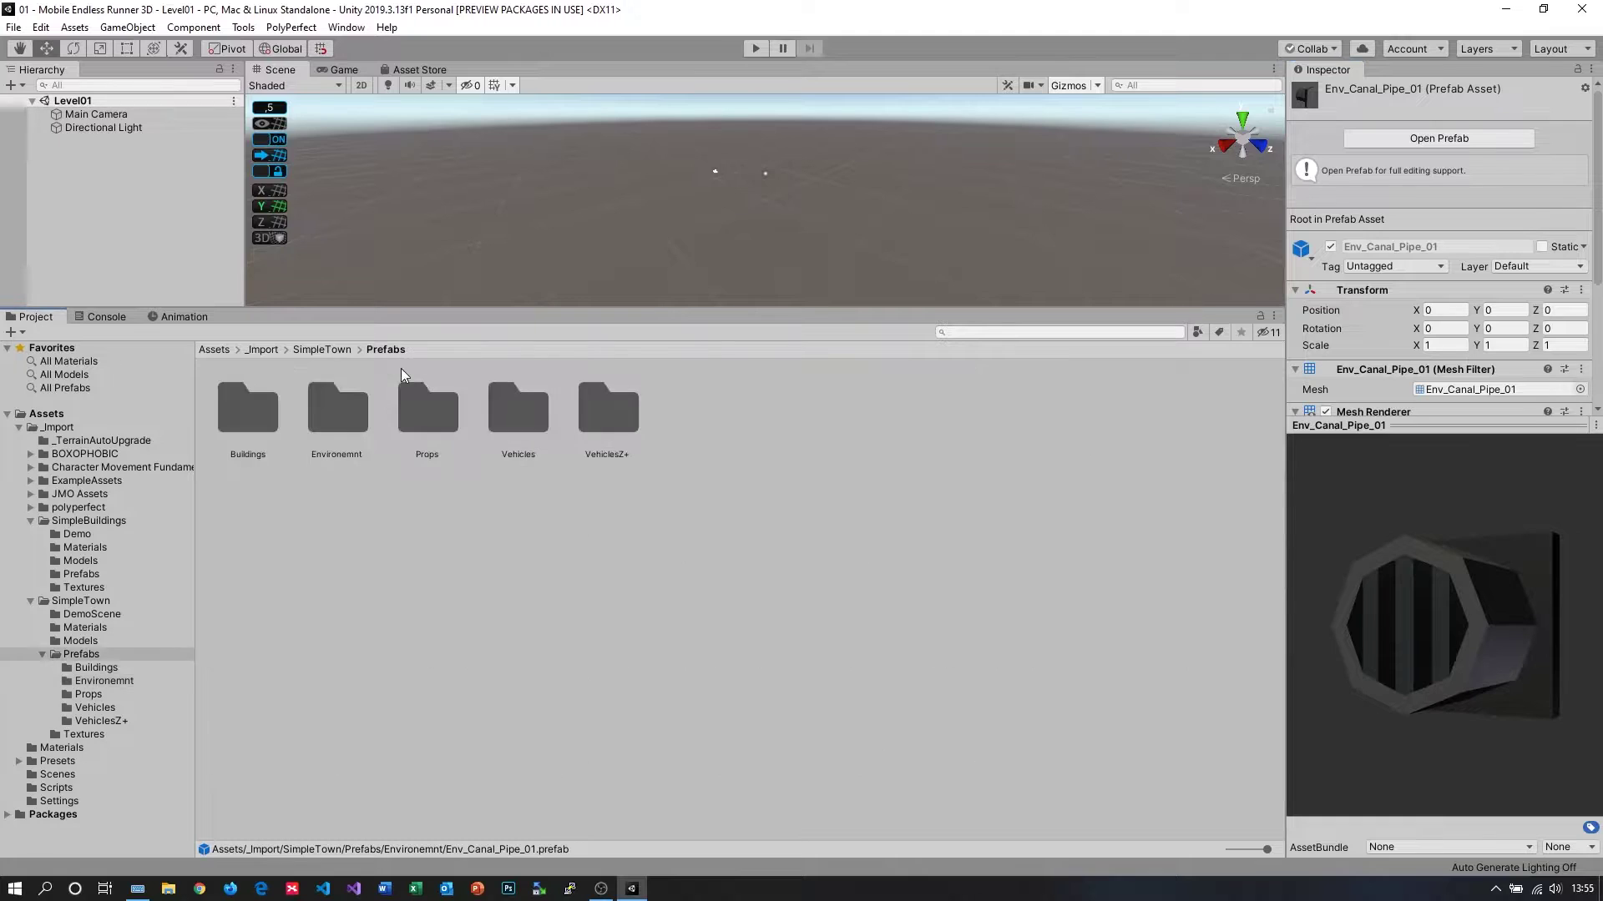
pyautogui.doubleClick(431, 406)
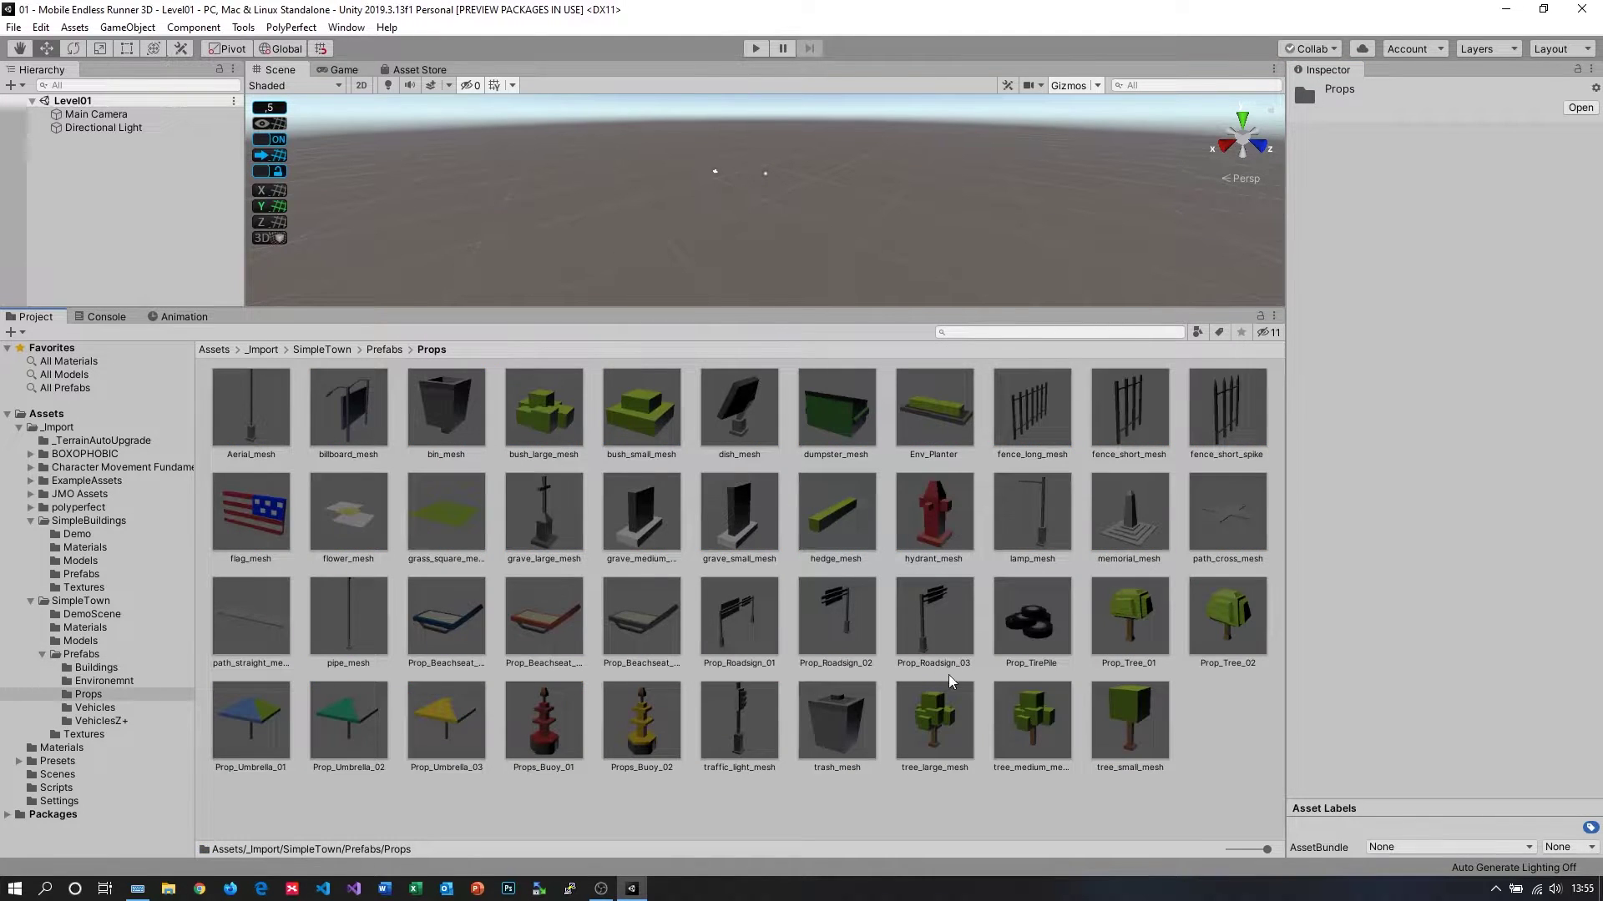
pyautogui.click(939, 716)
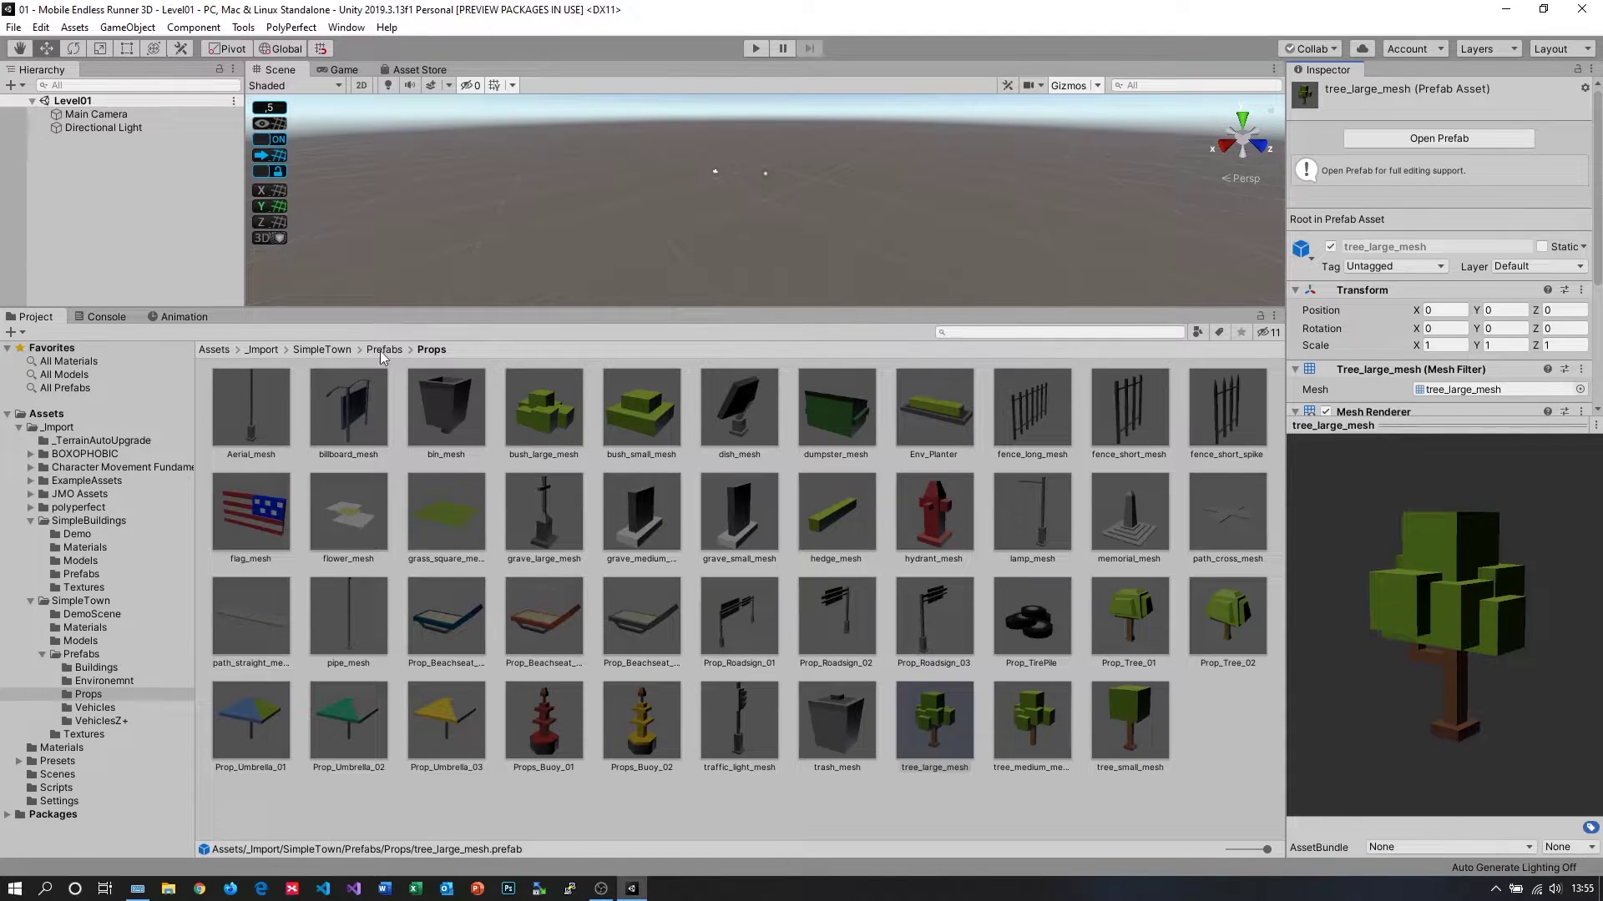
pyautogui.click(263, 349)
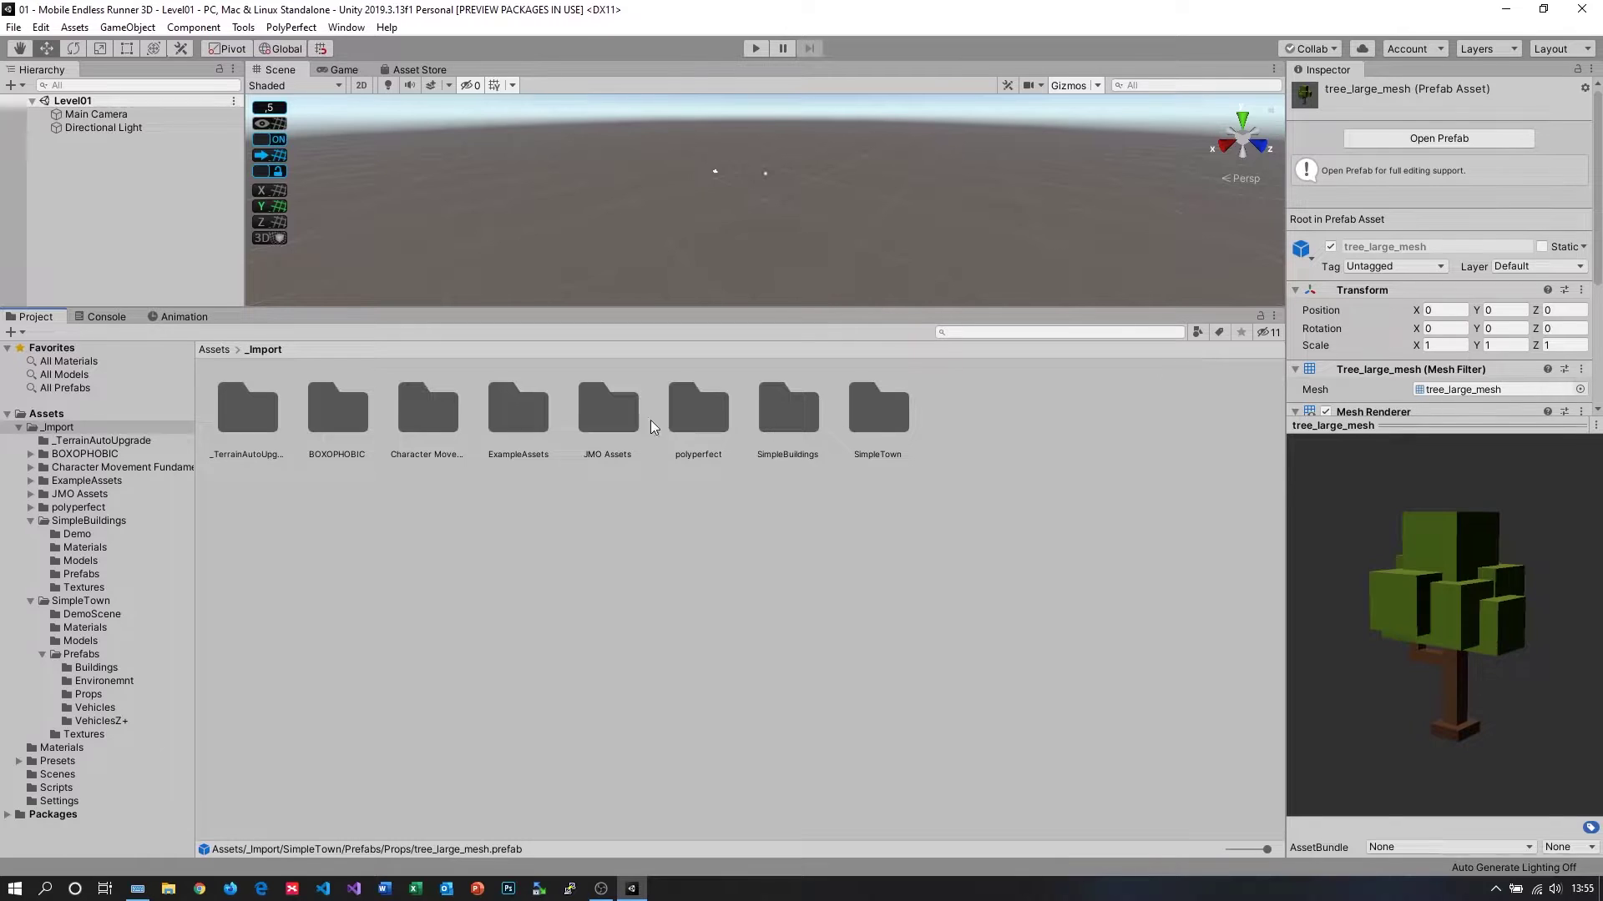
pyautogui.doubleClick(689, 411)
# - Browse Low Poly Ultimate Pack > T > Prefabs_T, preview the elephant, then open Terrains_T
pyautogui.doubleClick(418, 422)
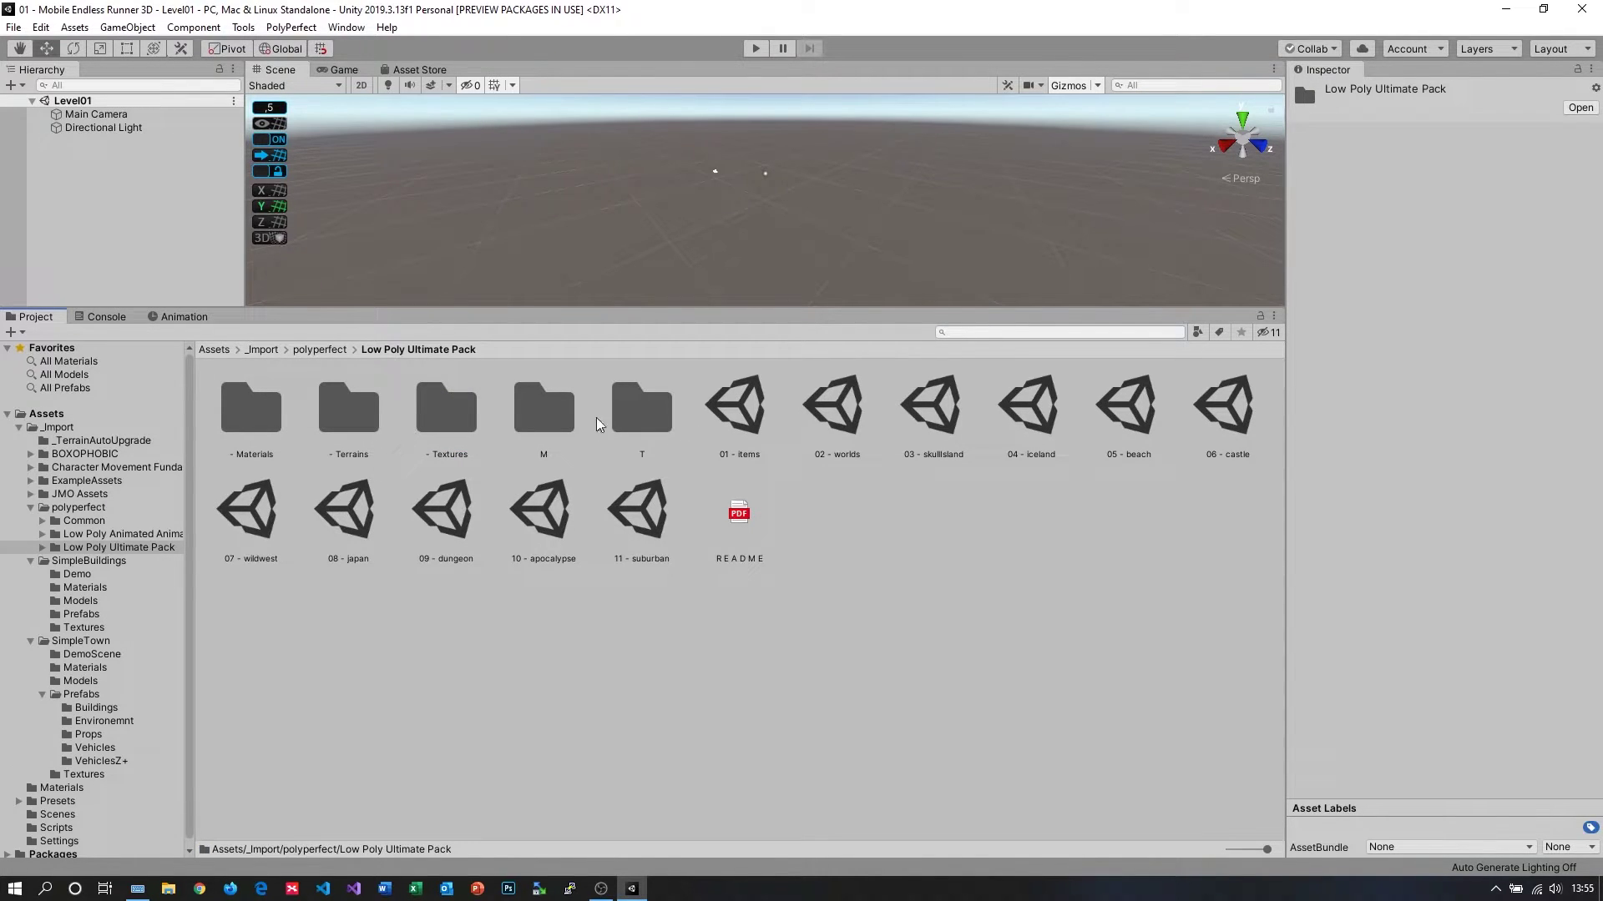
pyautogui.doubleClick(649, 427)
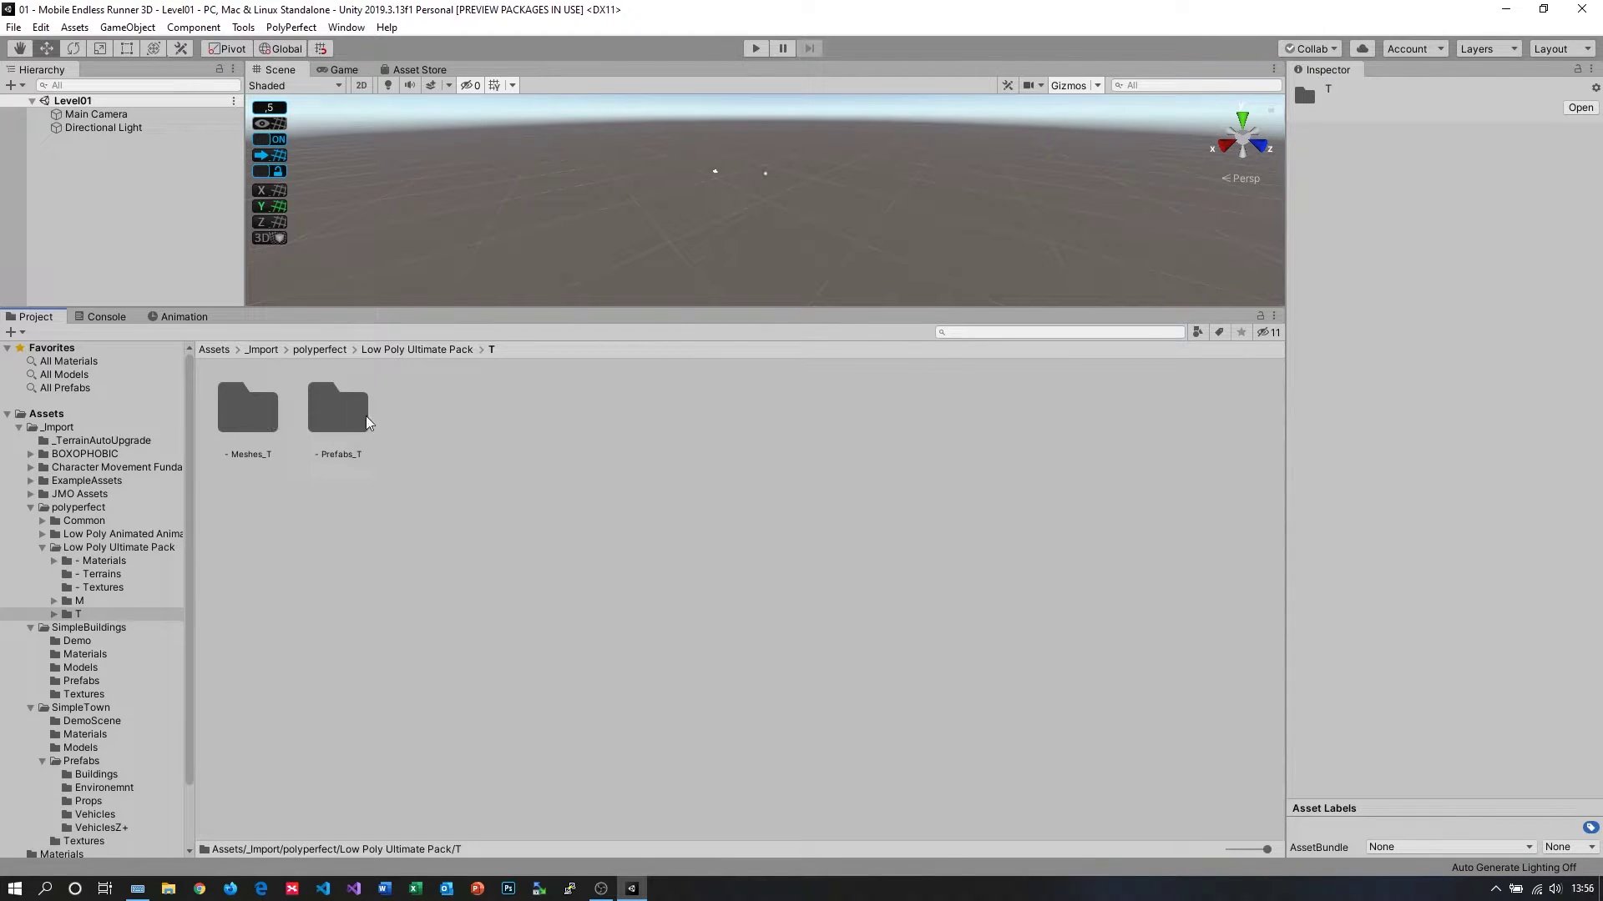
pyautogui.doubleClick(342, 414)
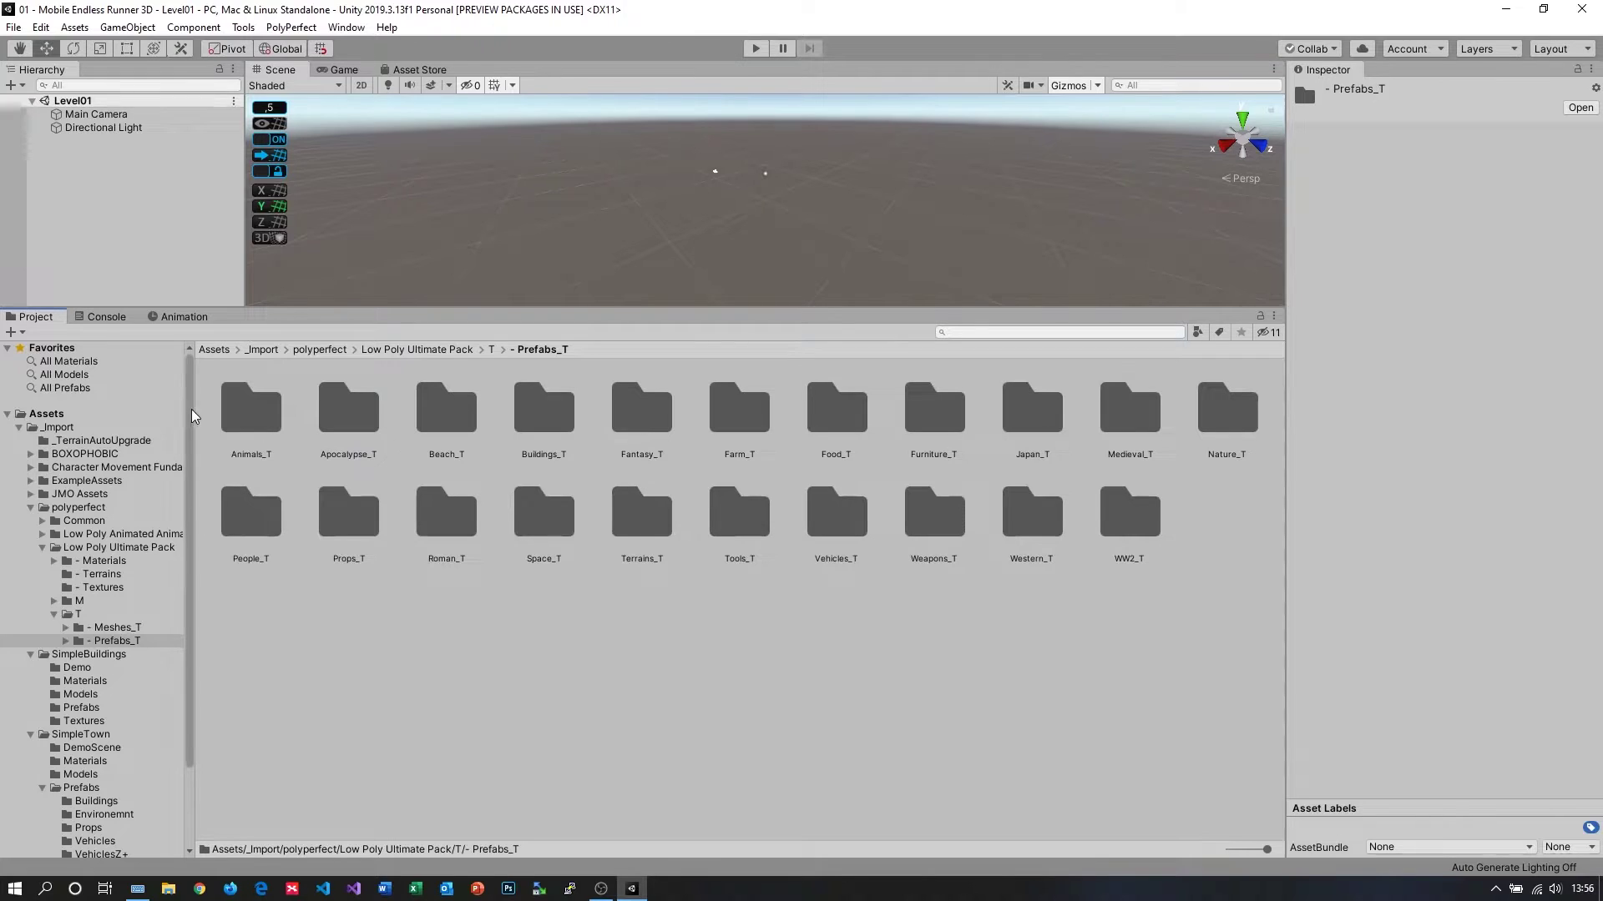
pyautogui.doubleClick(257, 426)
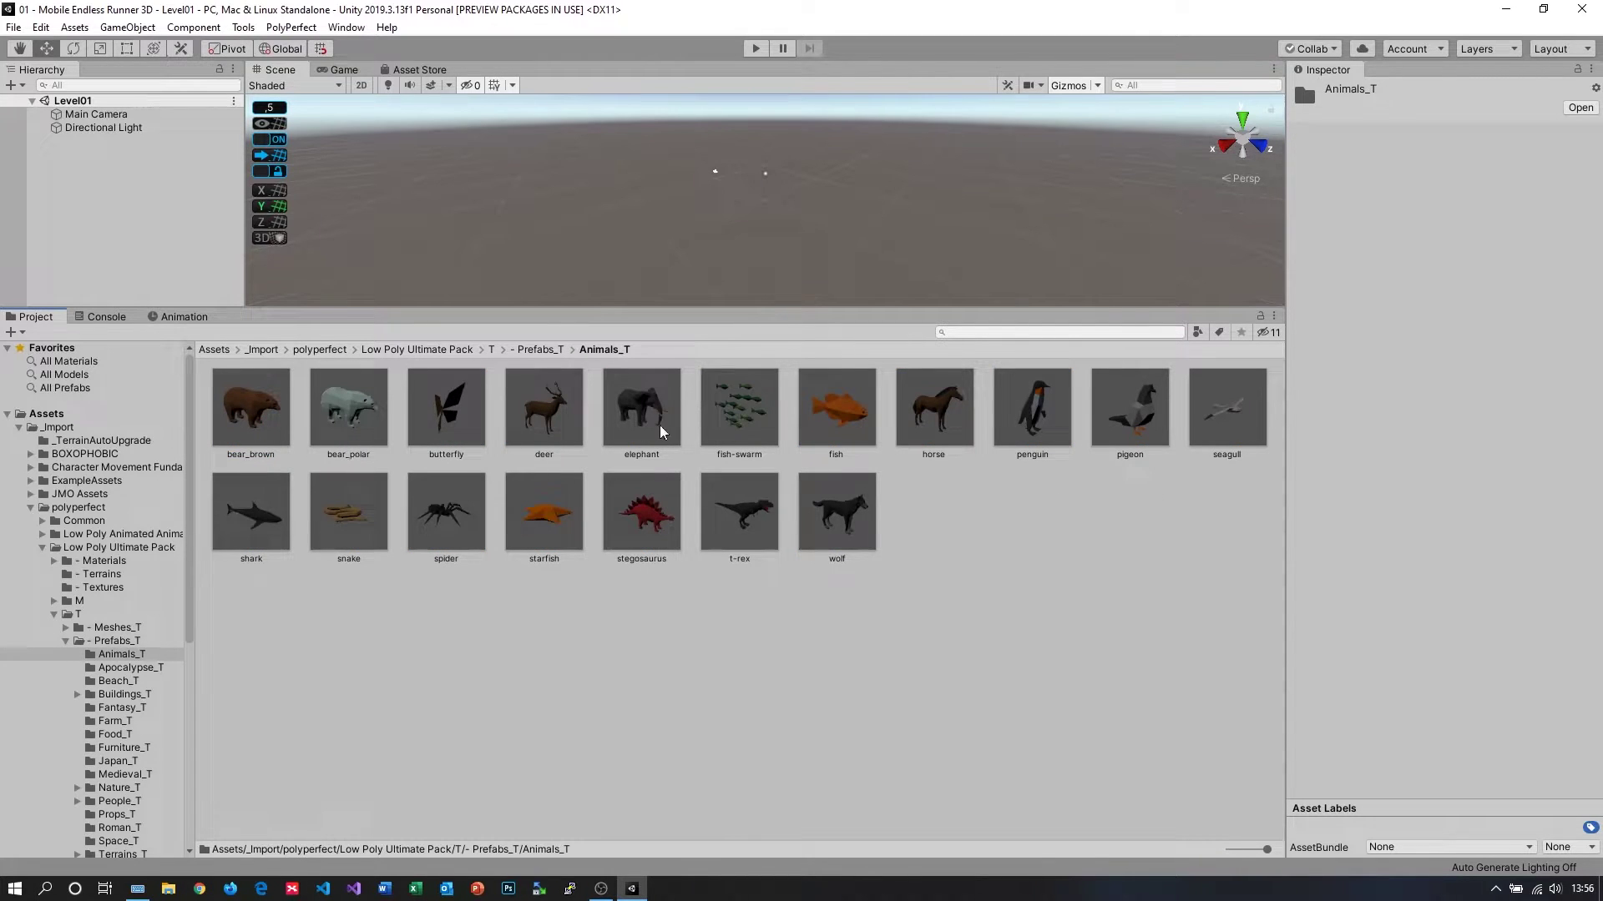
pyautogui.click(614, 409)
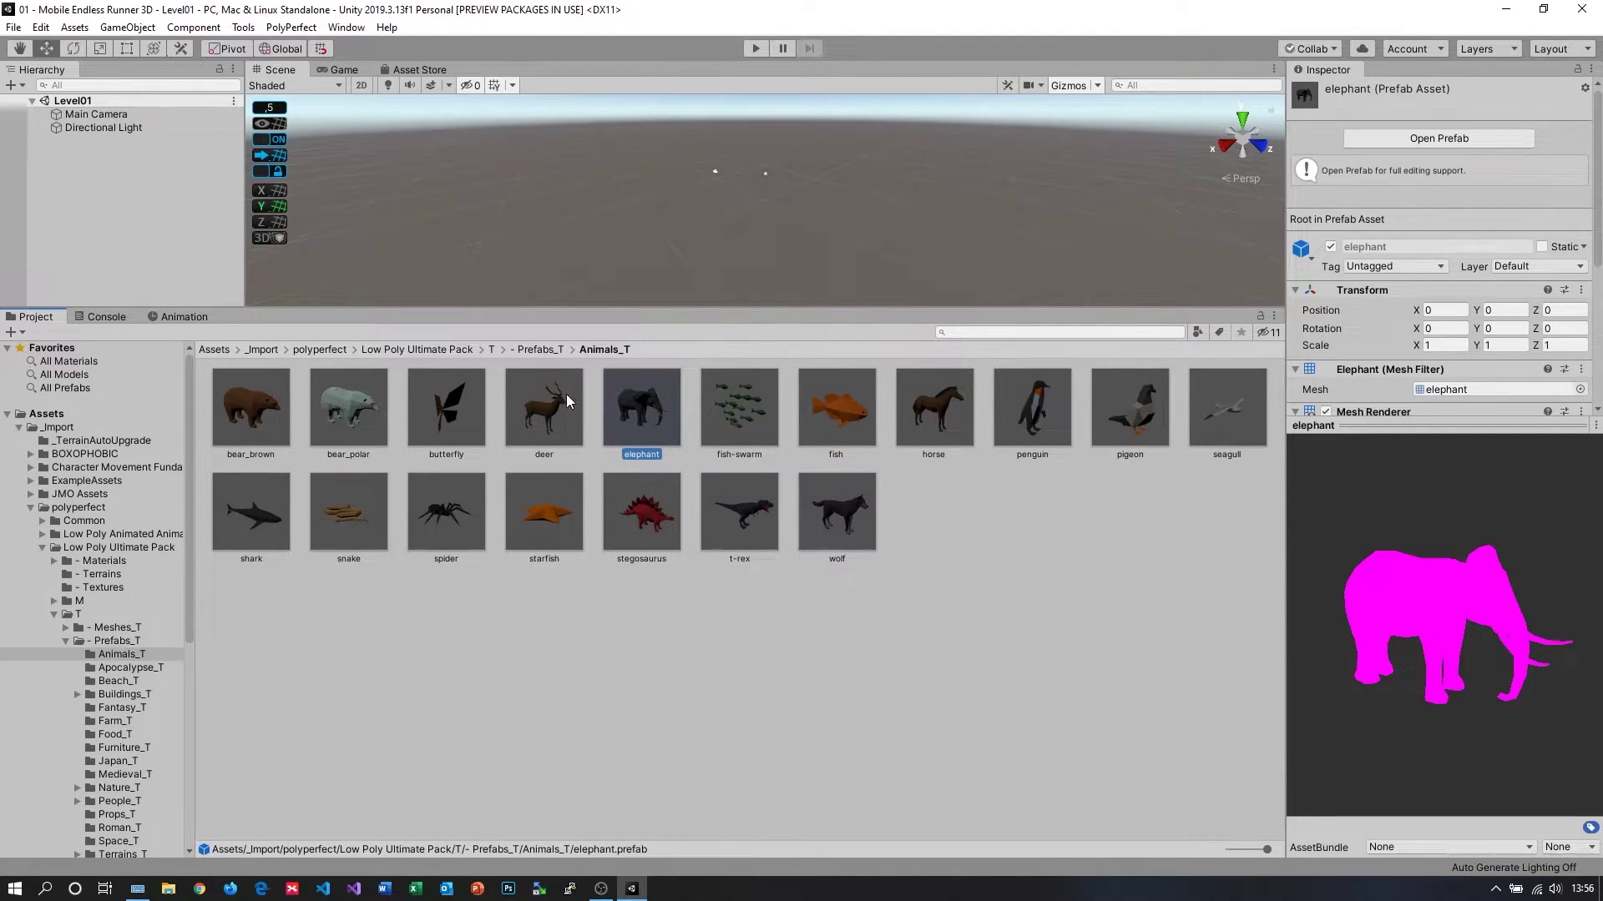
pyautogui.click(541, 350)
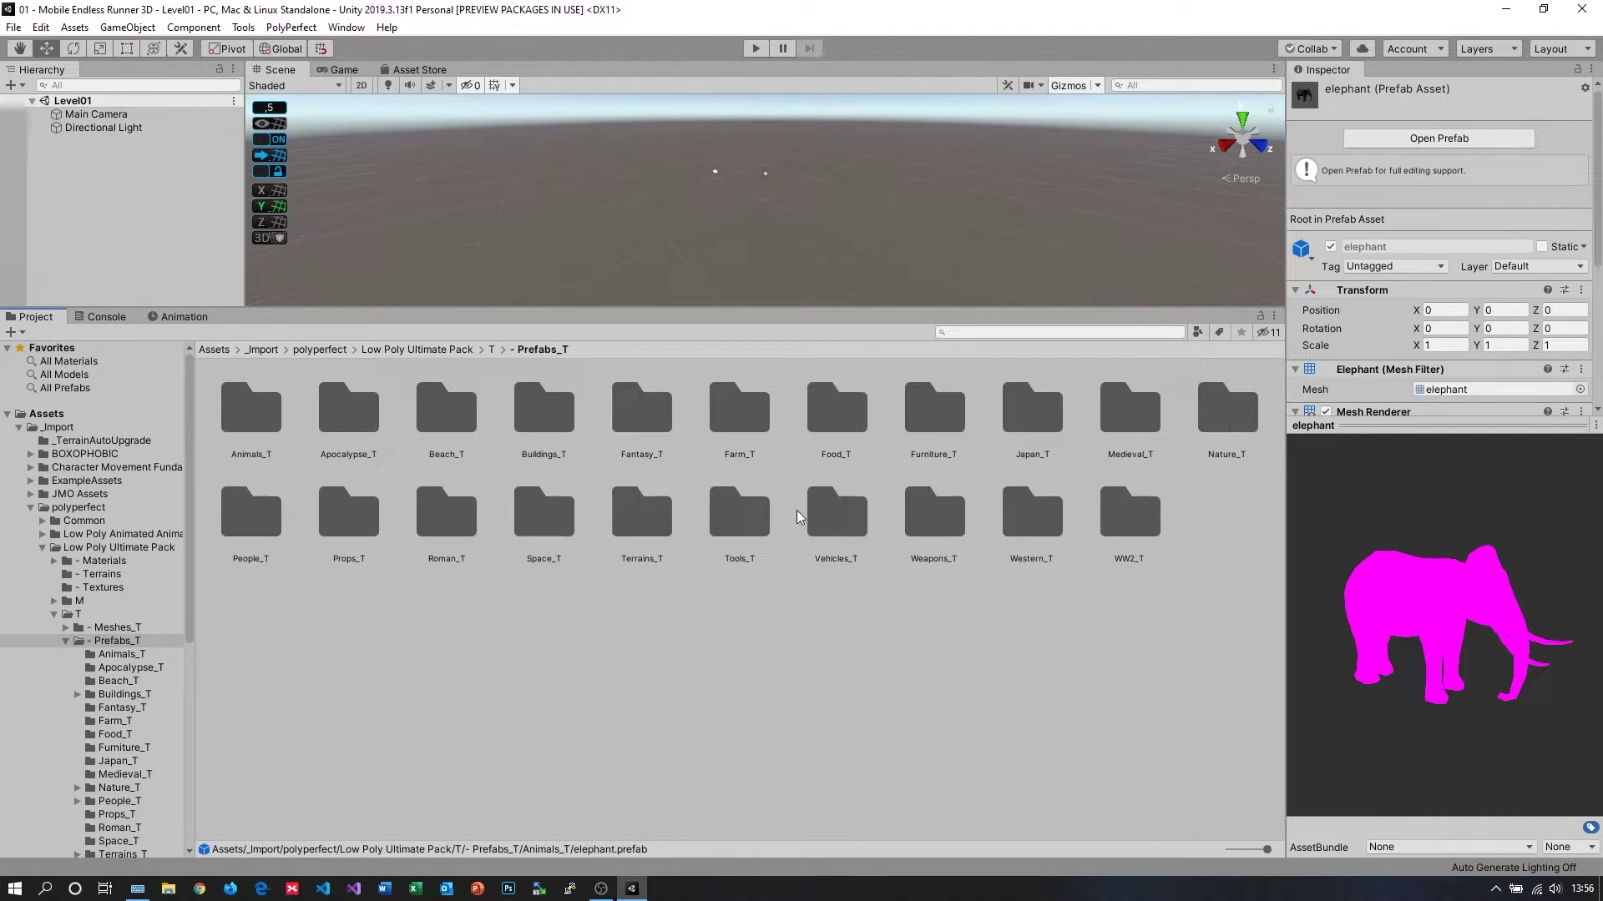
pyautogui.doubleClick(635, 512)
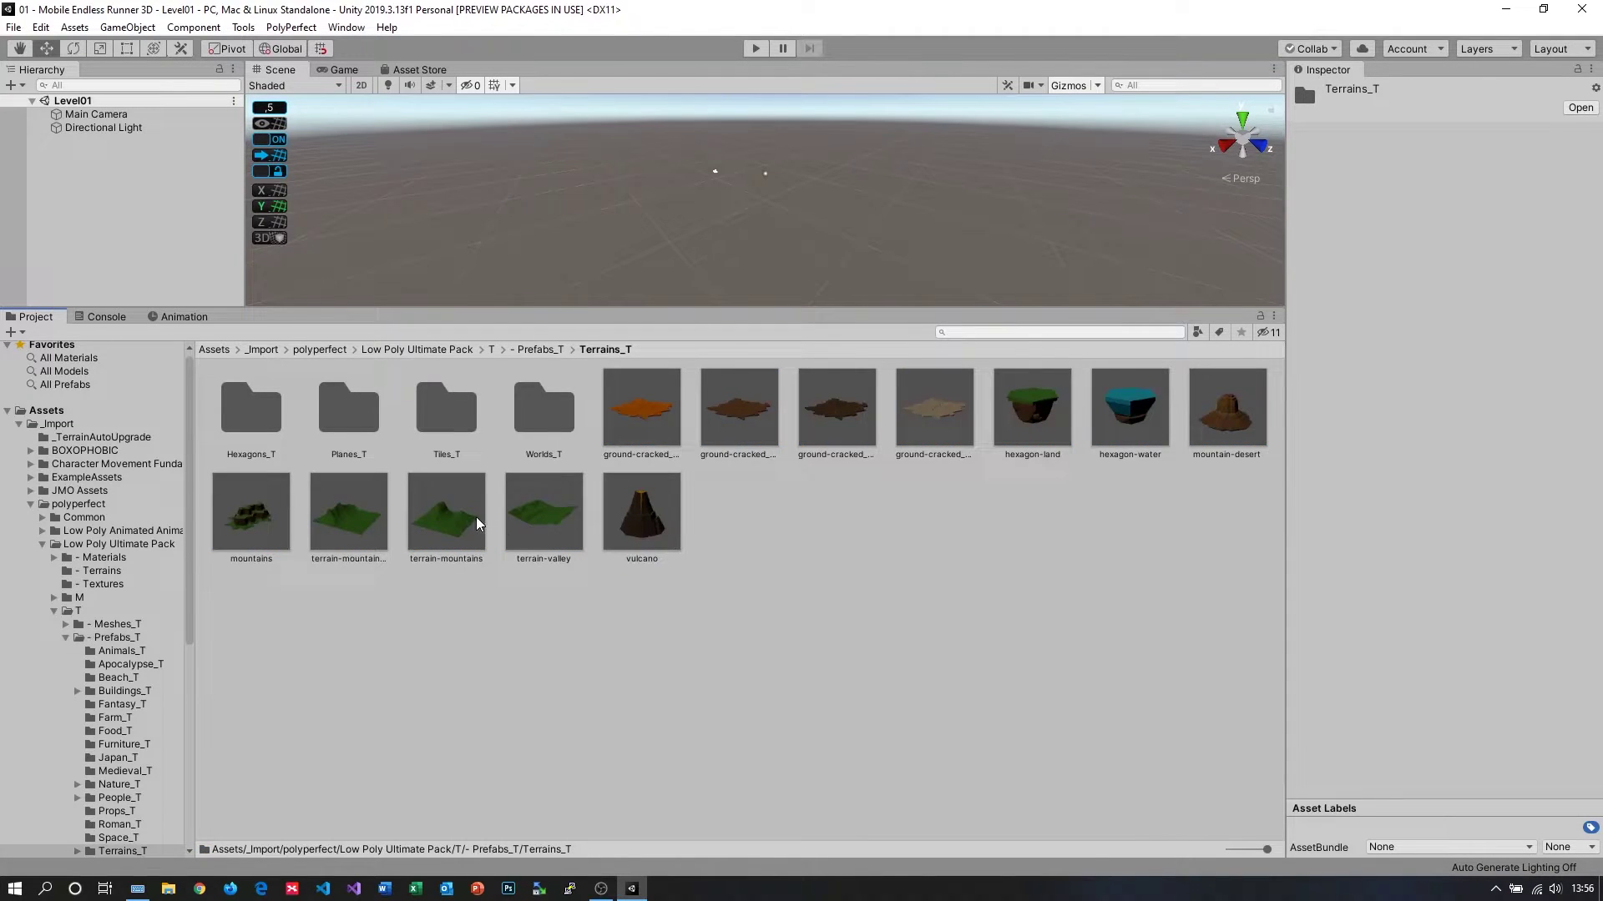
# - Open Tiles_T, inspect tile-road-straight's renderer settings, and select all 44 tile prefabs
pyautogui.click(454, 517)
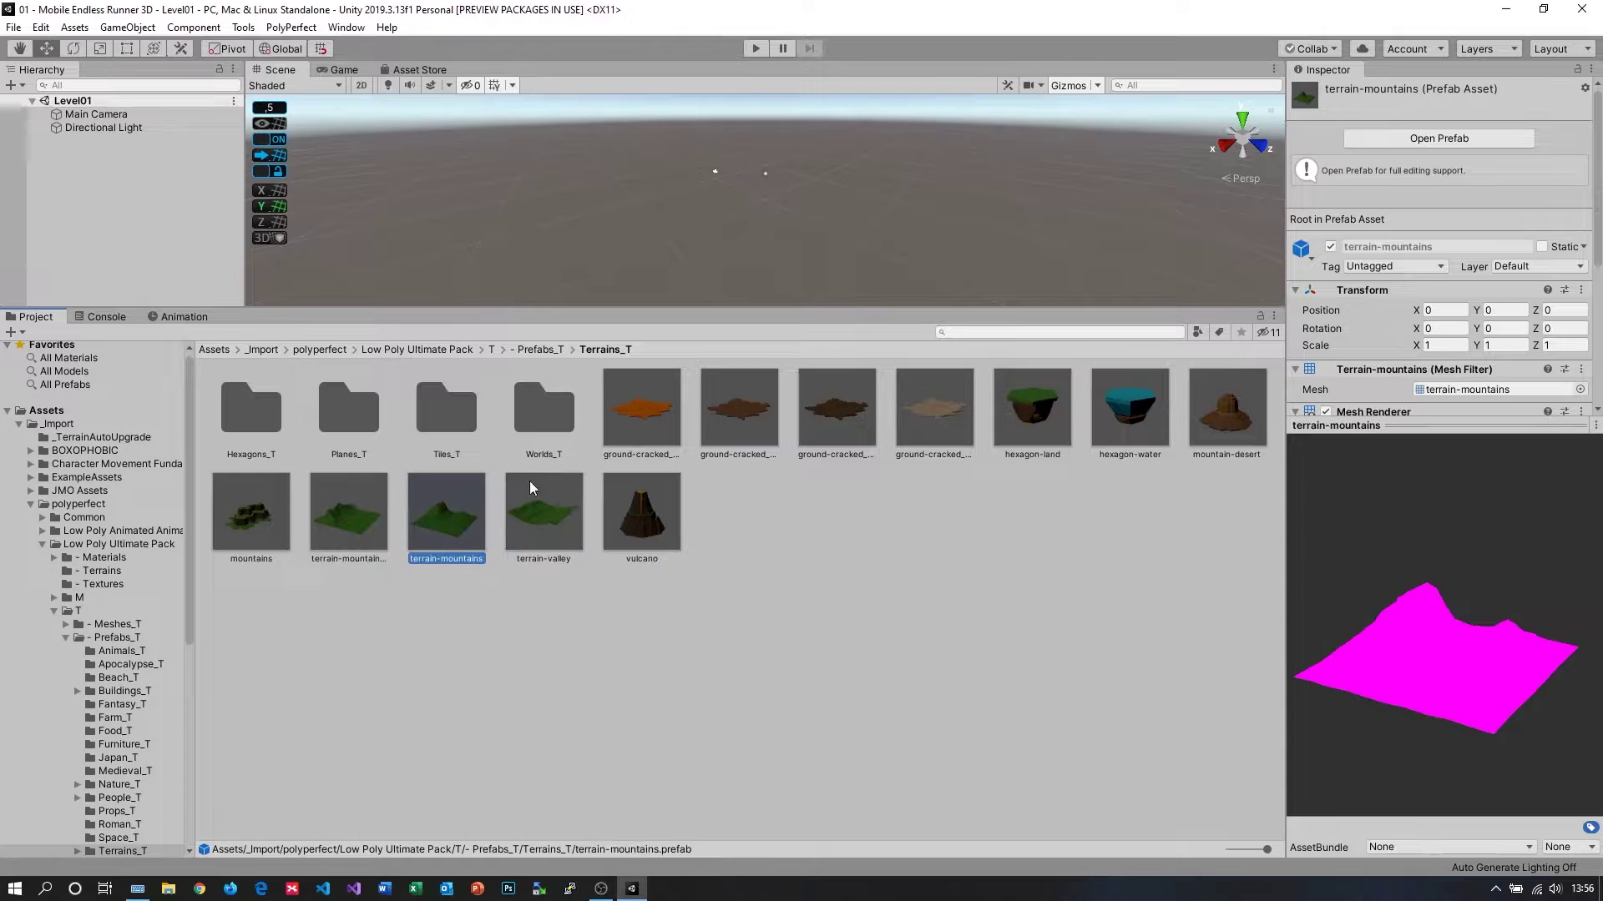
pyautogui.doubleClick(447, 413)
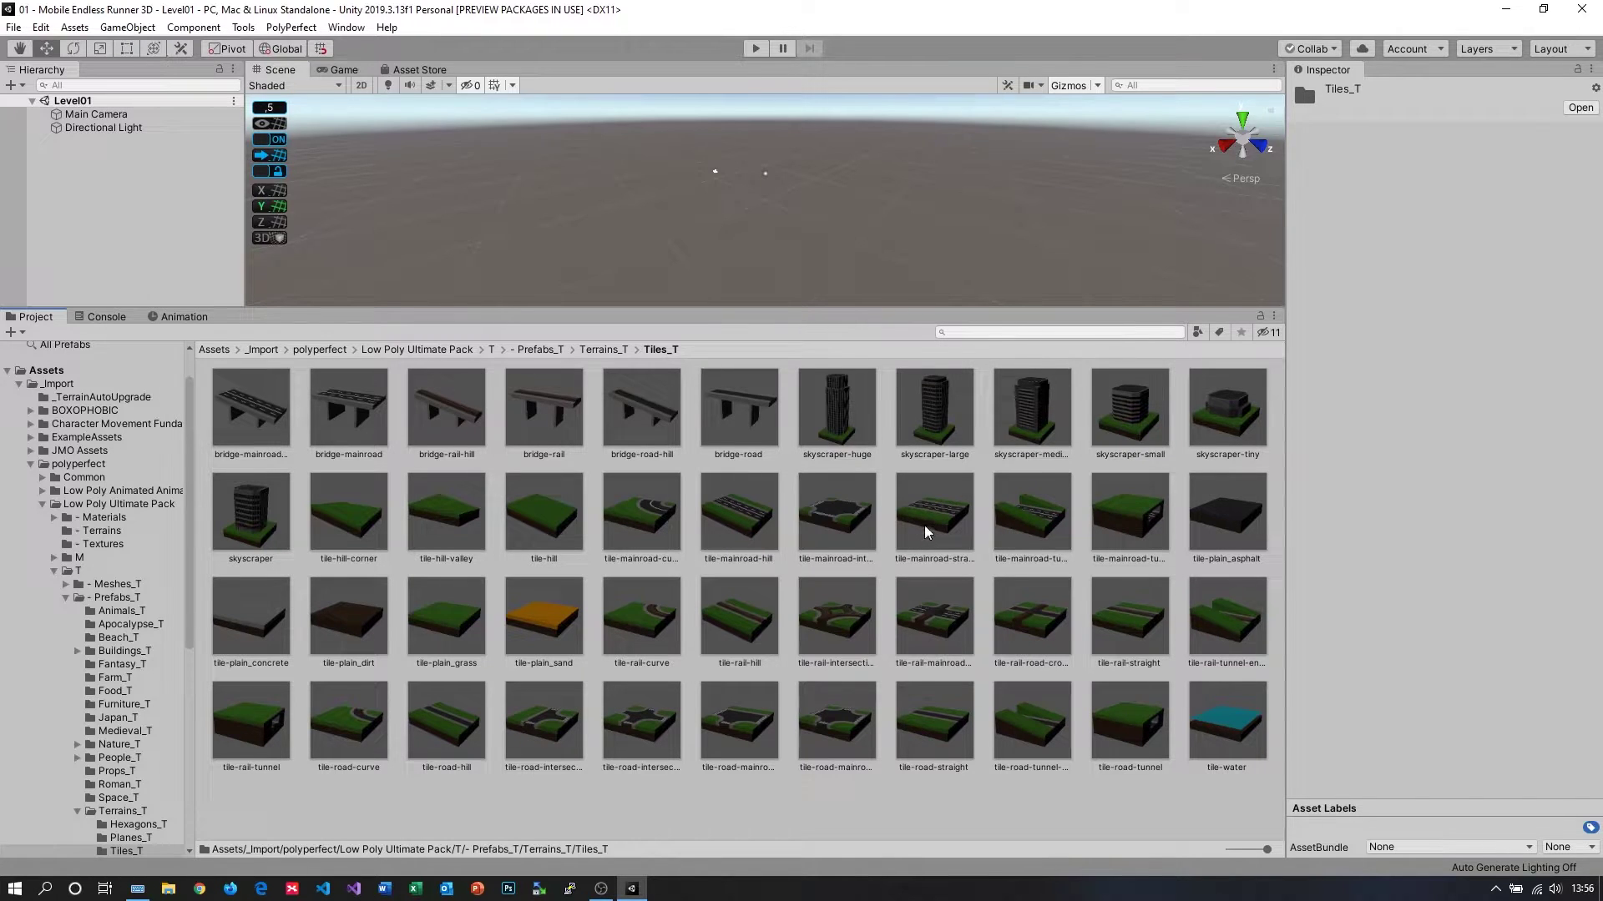
pyautogui.click(944, 733)
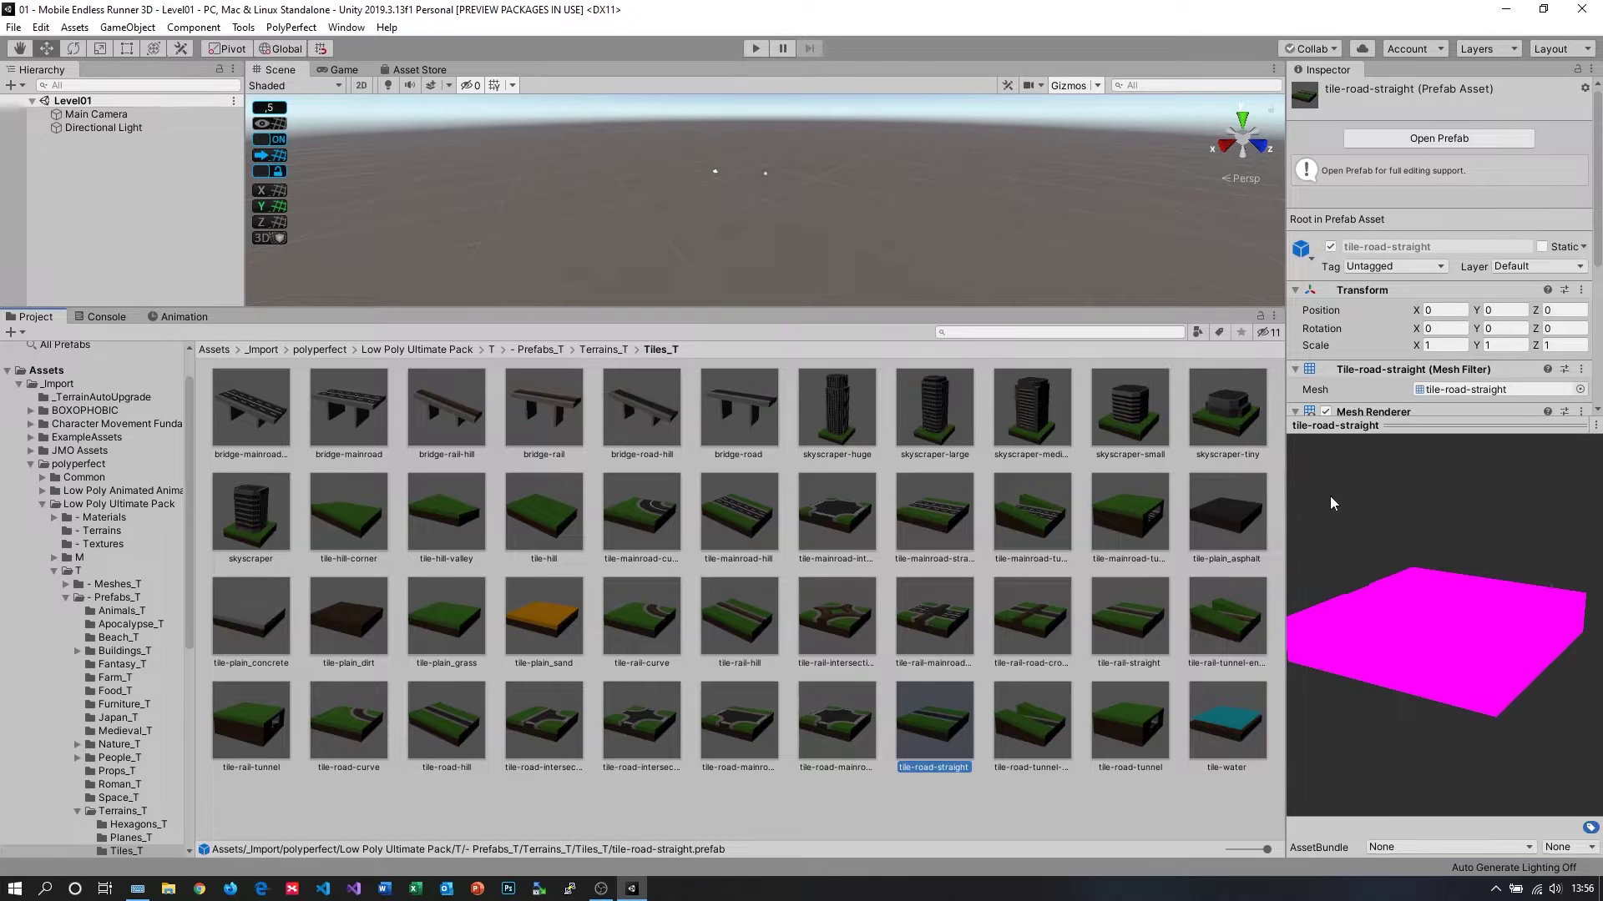
pyautogui.moveTo(1348, 428); pyautogui.dragTo(1356, 641)
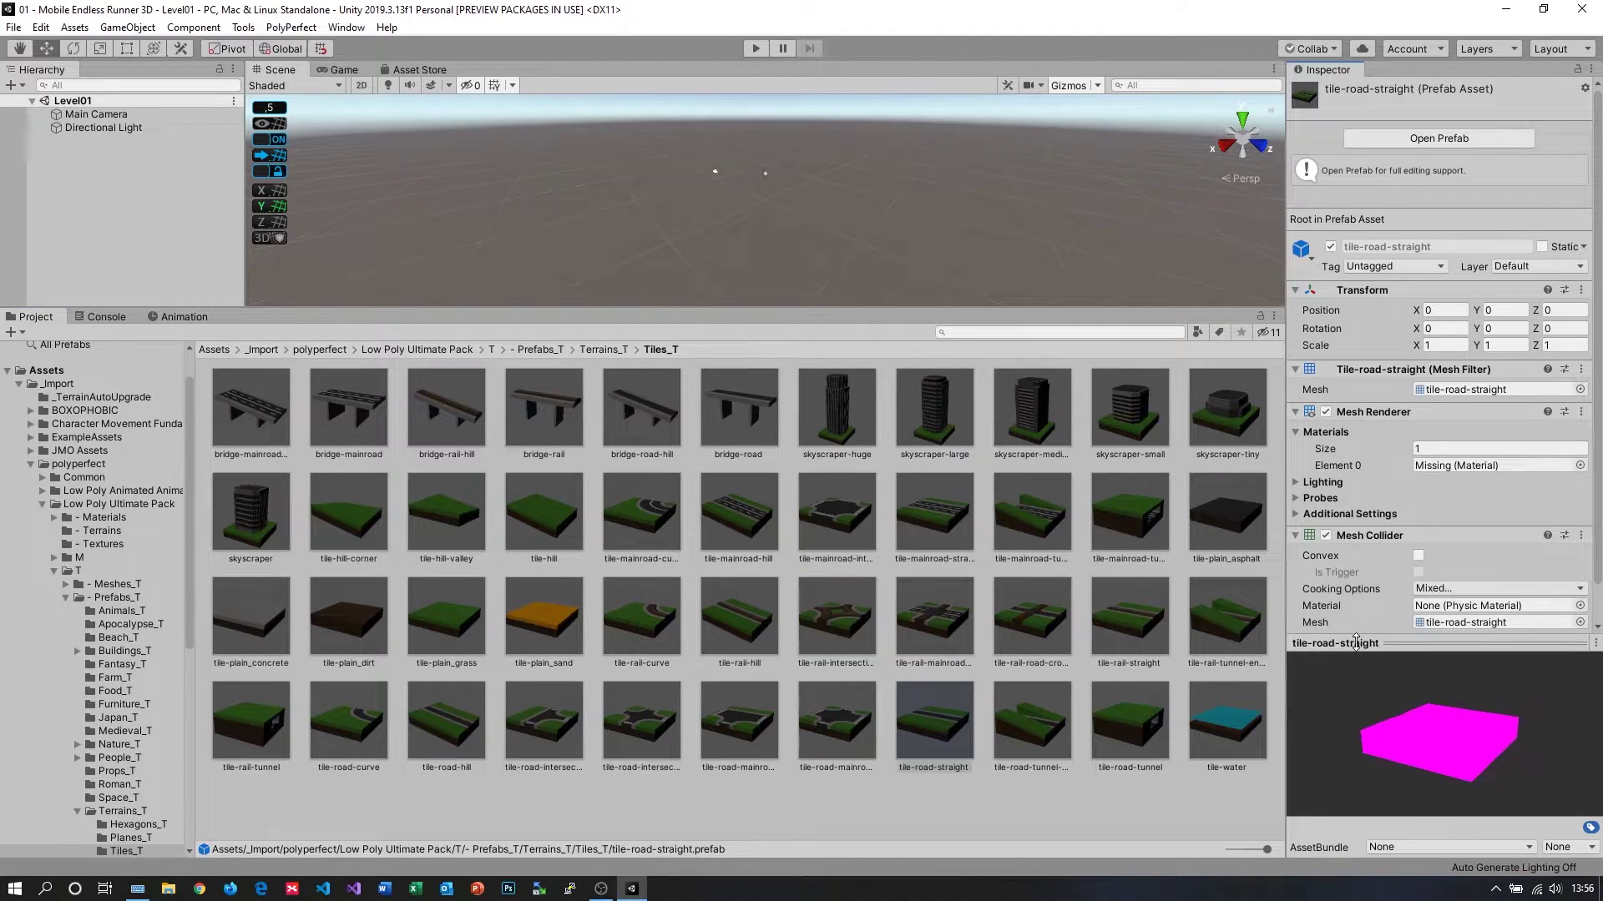
pyautogui.click(658, 615)
pyautogui.hotkey('ctrl', 'a')
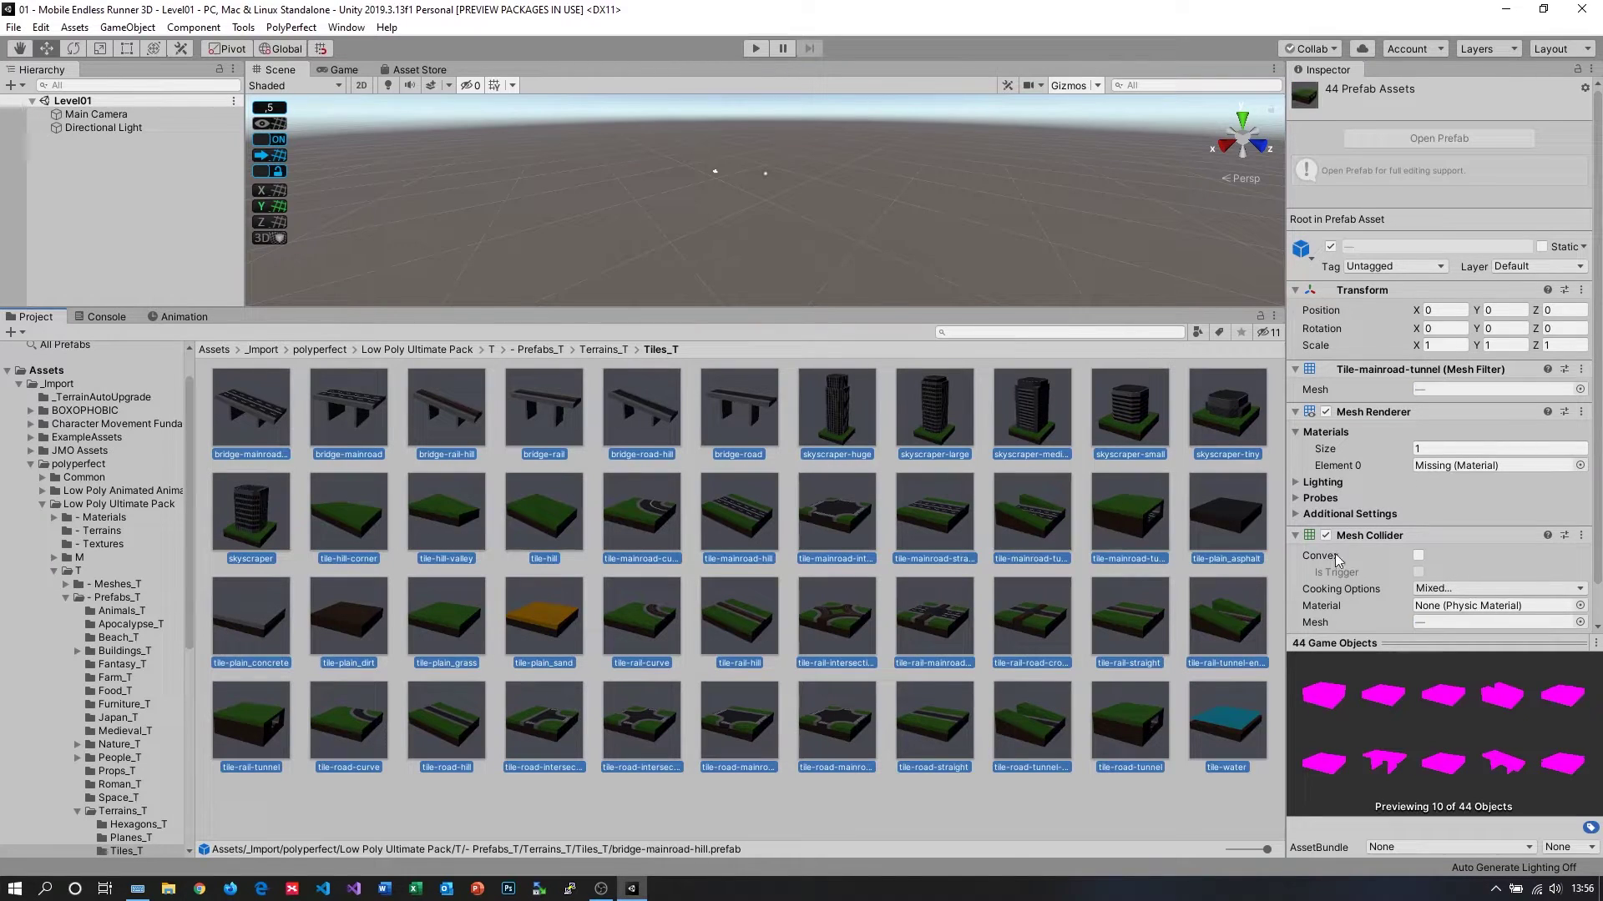
# - Assign the props material to Element 0 of all selected tiles
pyautogui.click(1579, 466)
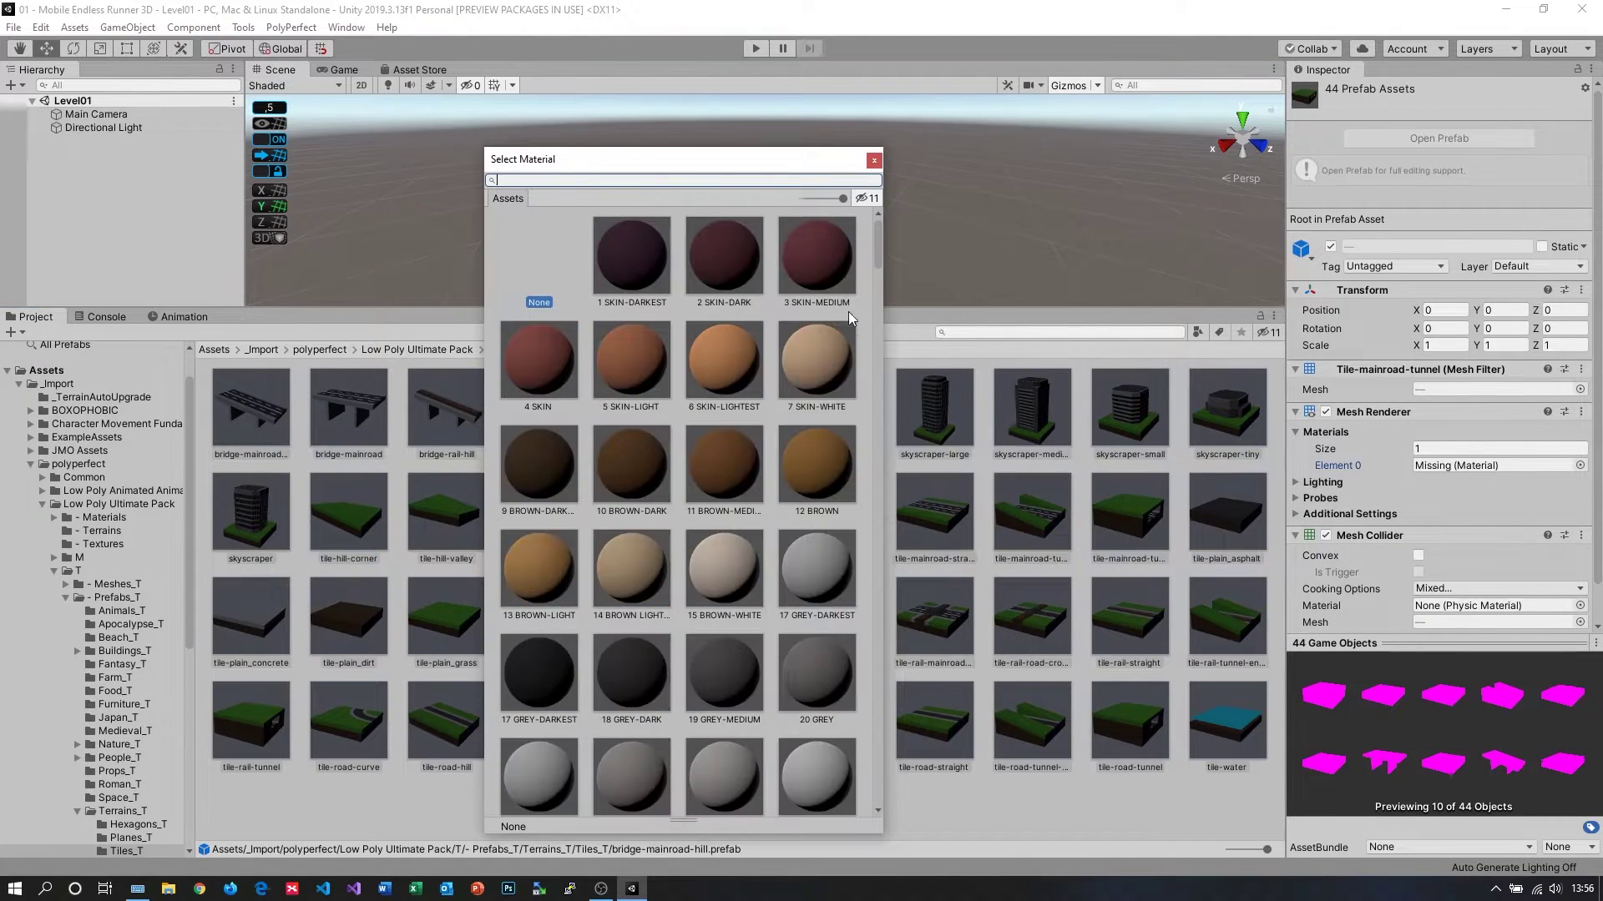
pyautogui.moveTo(876, 242)
pyautogui.mouseDown()
pyautogui.moveTo(894, 566)
pyautogui.moveTo(860, 804)
pyautogui.moveTo(860, 527)
pyautogui.moveTo(855, 553)
pyautogui.mouseUp()
pyautogui.scroll(-3, 855, 552)
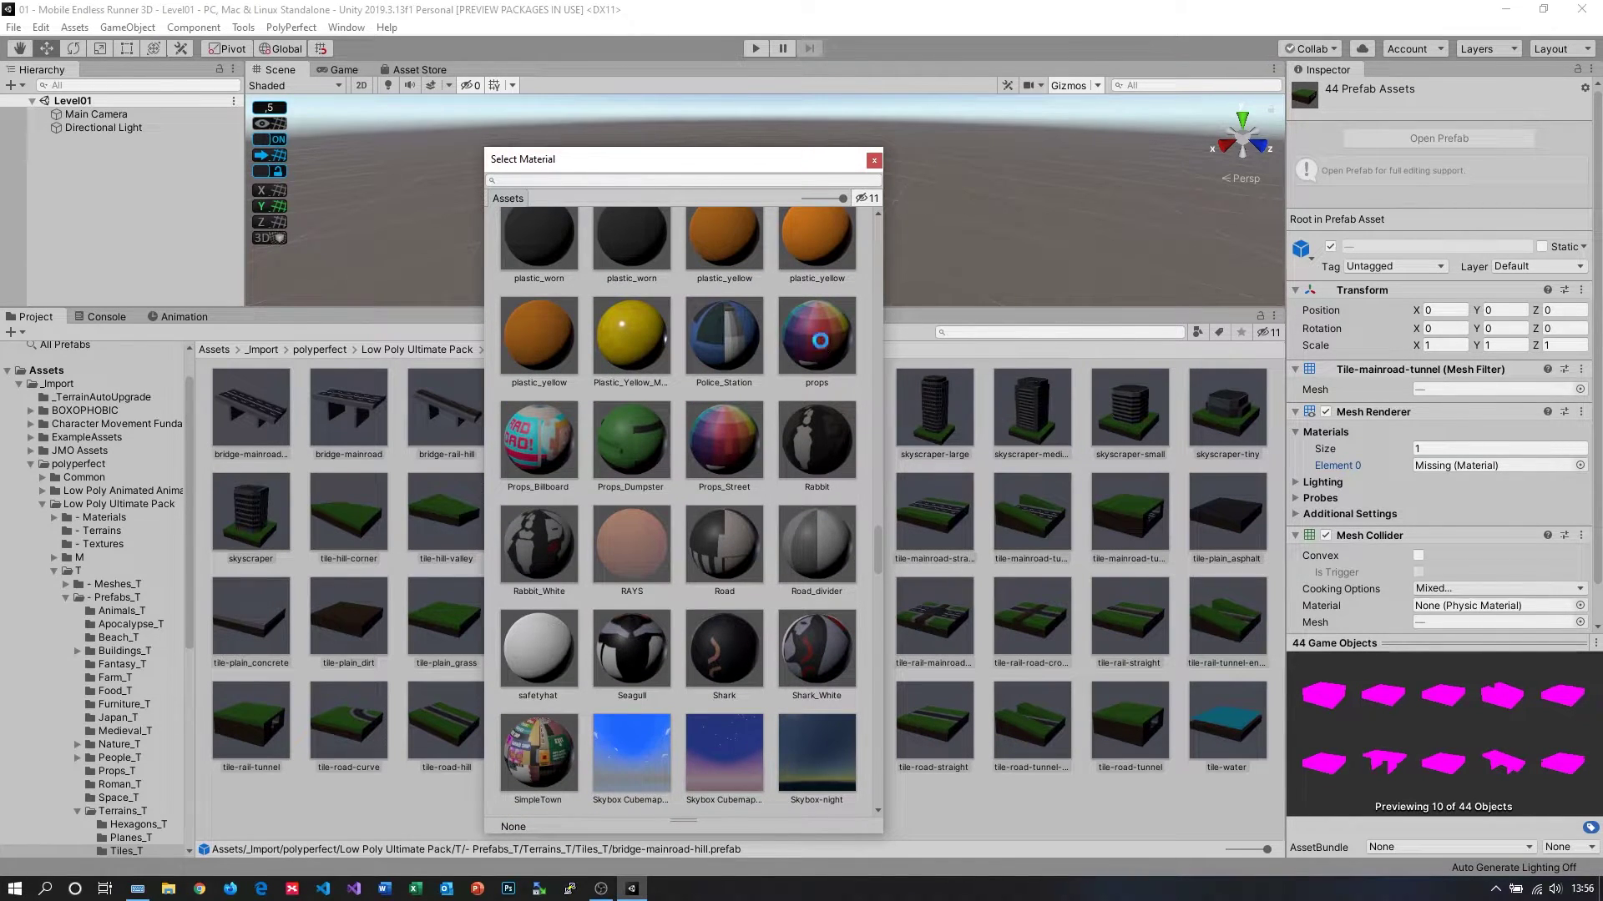
pyautogui.click(820, 340)
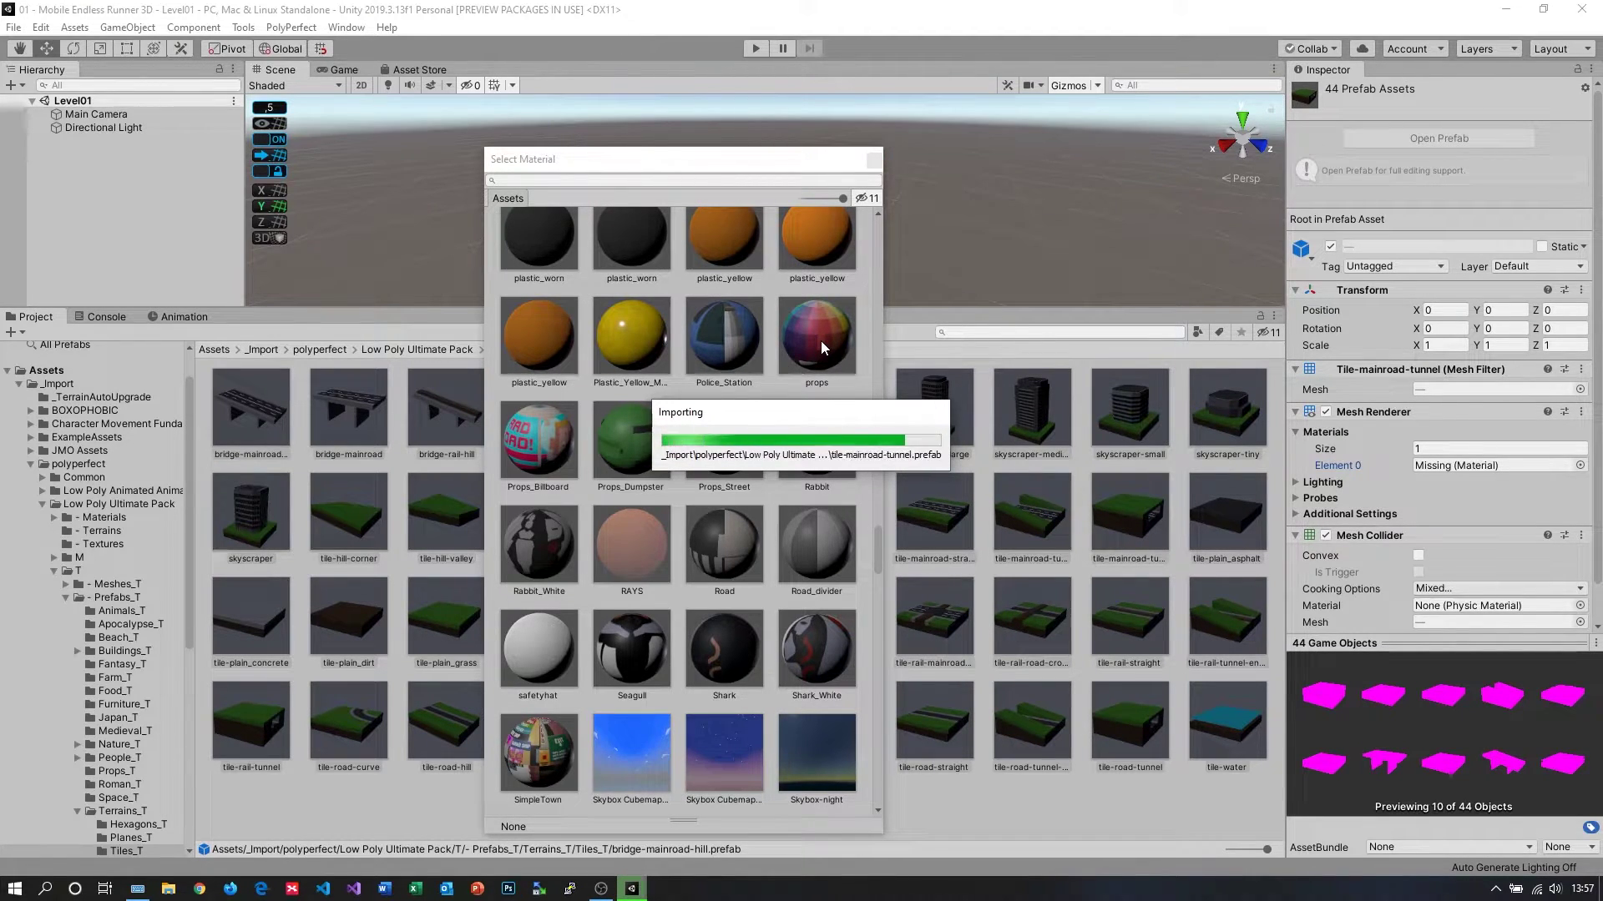
# - Reselect all 44 tiles and replace their material with LOW-POLY-COLORS
pyautogui.click(948, 618)
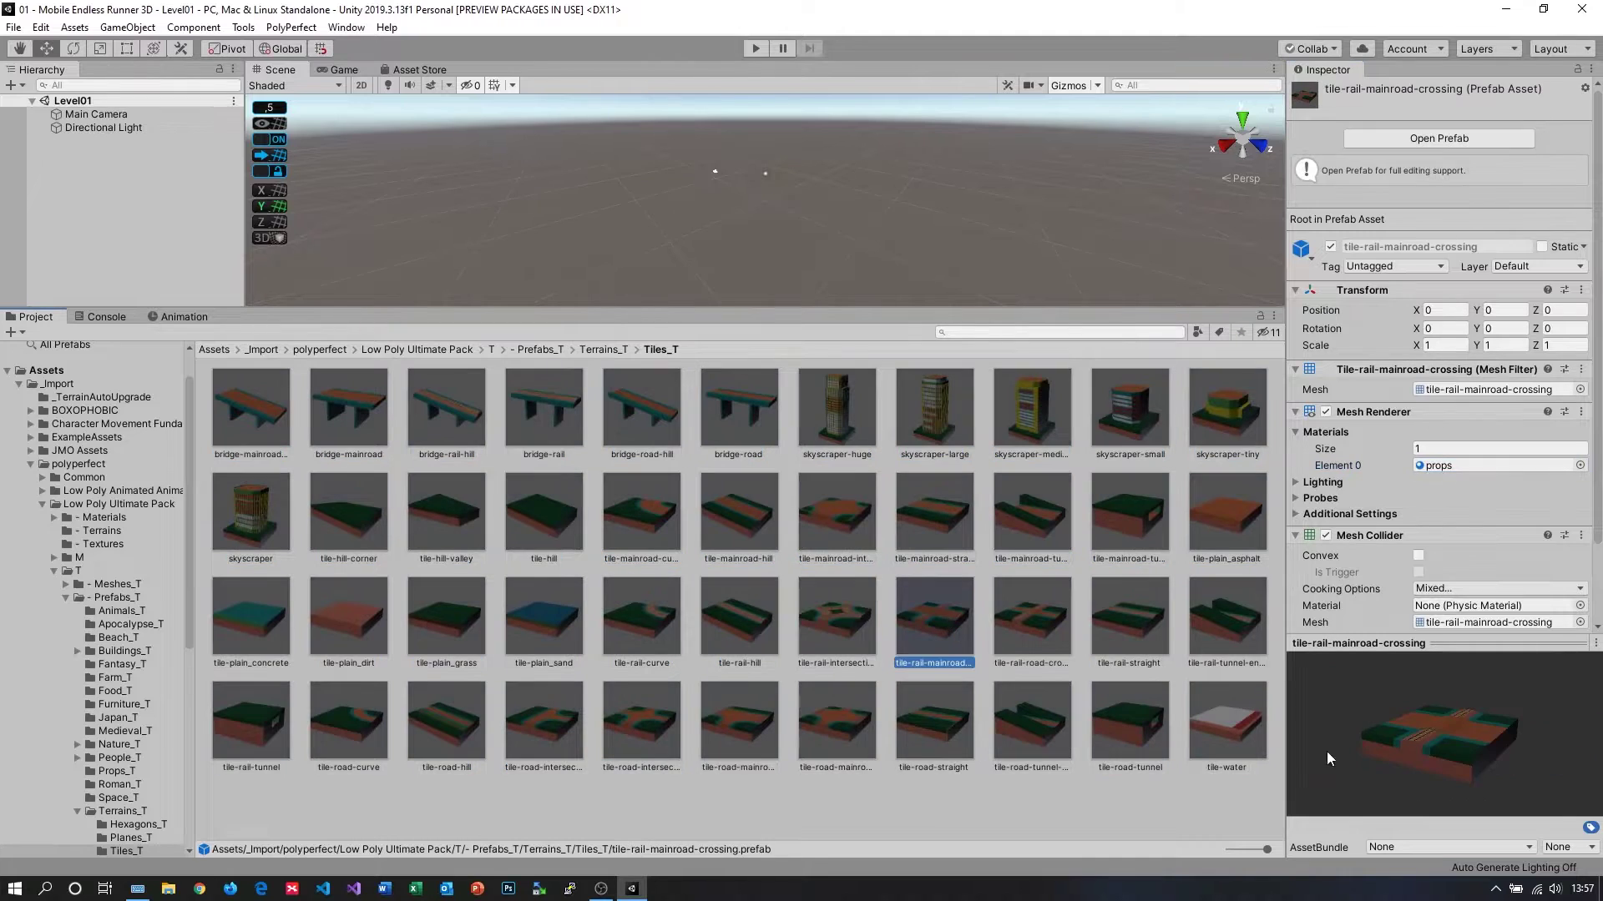
pyautogui.press('Up')
pyautogui.hotkey('ctrl', 'a')
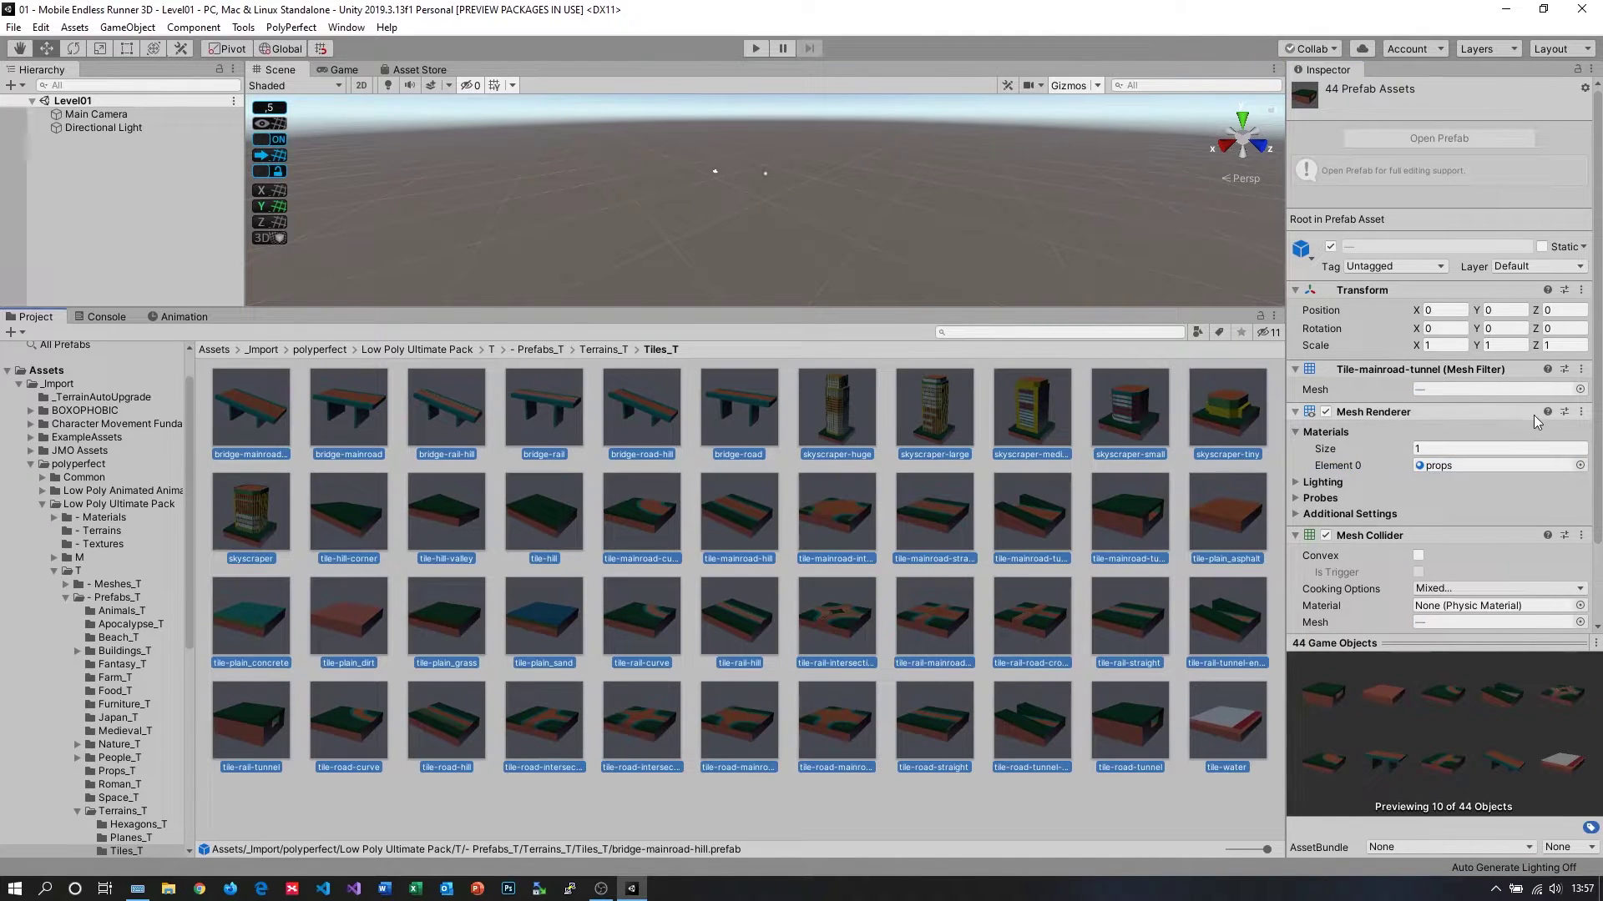
pyautogui.click(1580, 465)
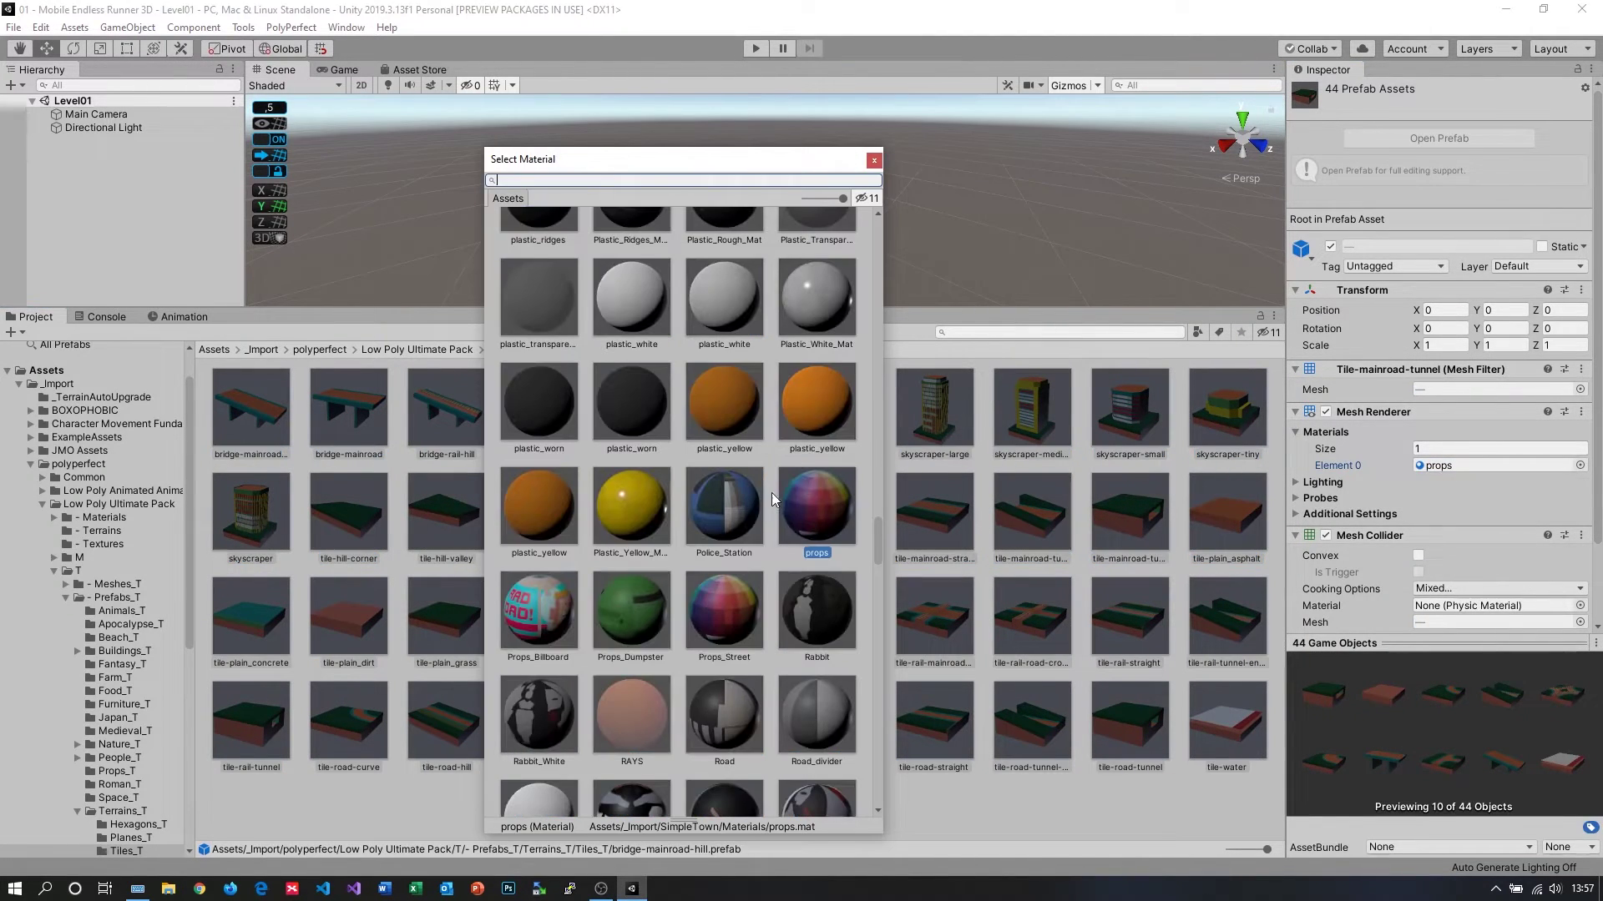
pyautogui.scroll(10, 754, 499)
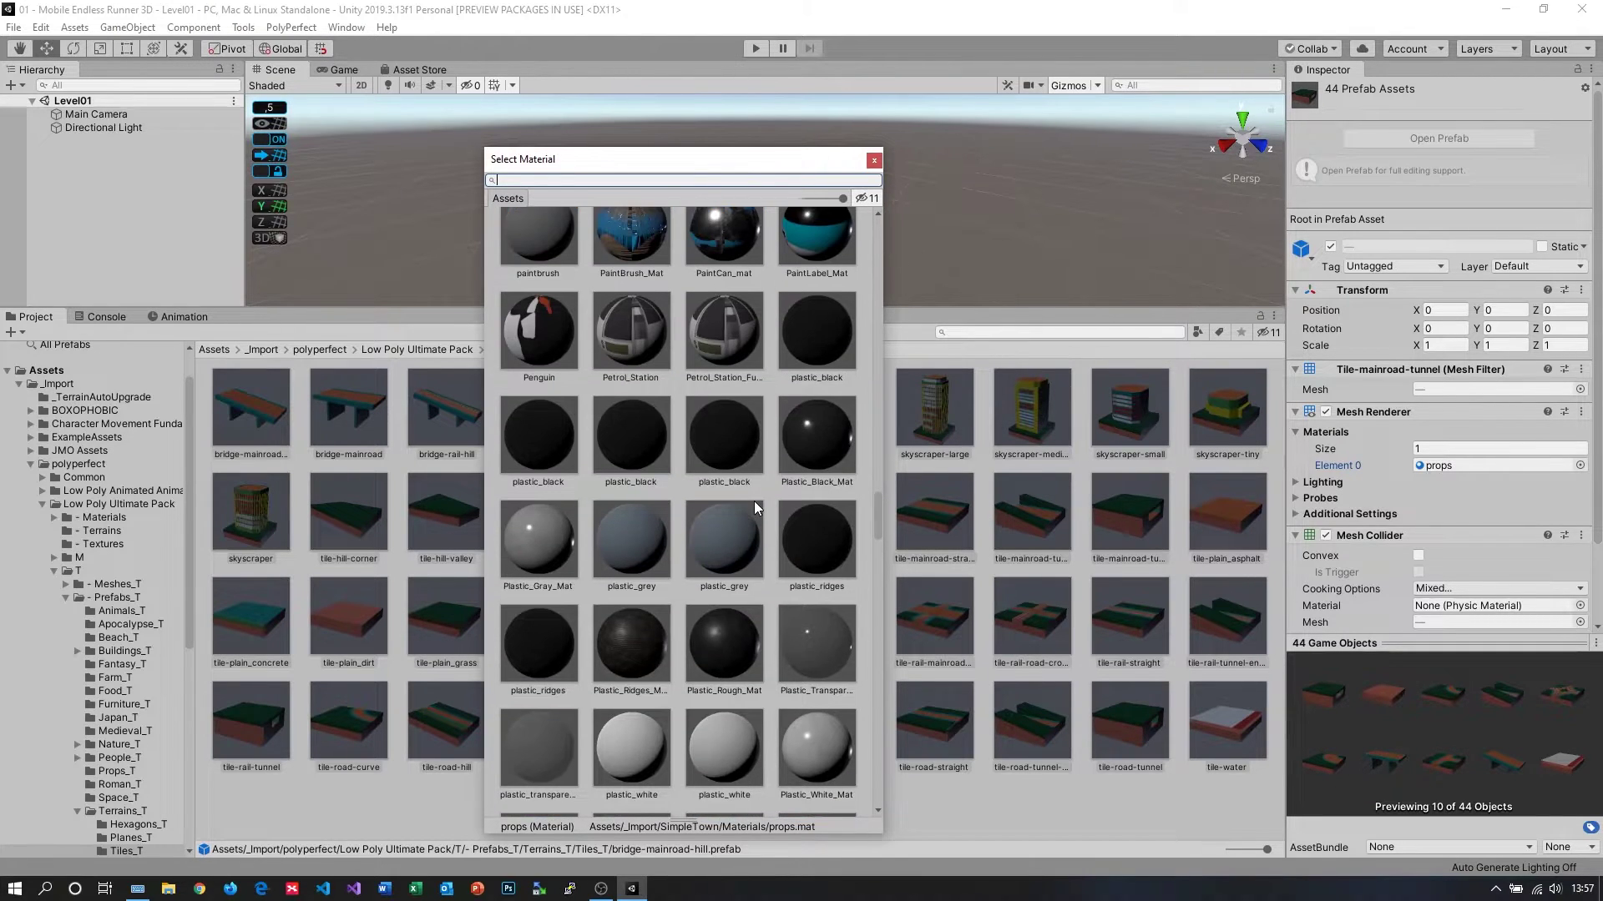
pyautogui.scroll(8, 754, 501)
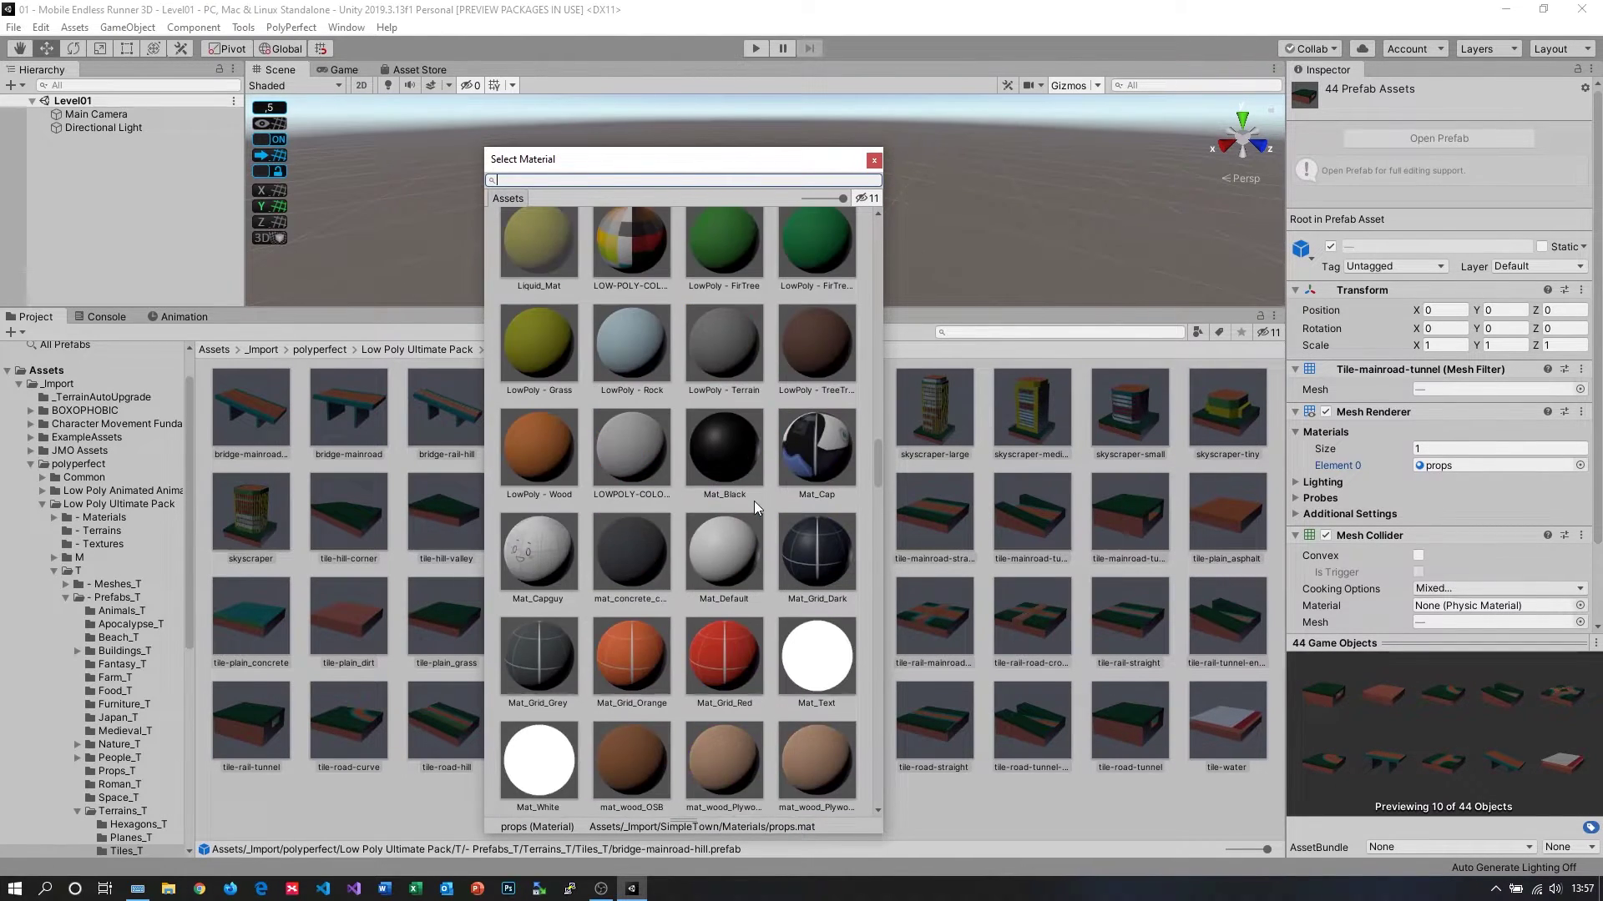
pyautogui.click(628, 357)
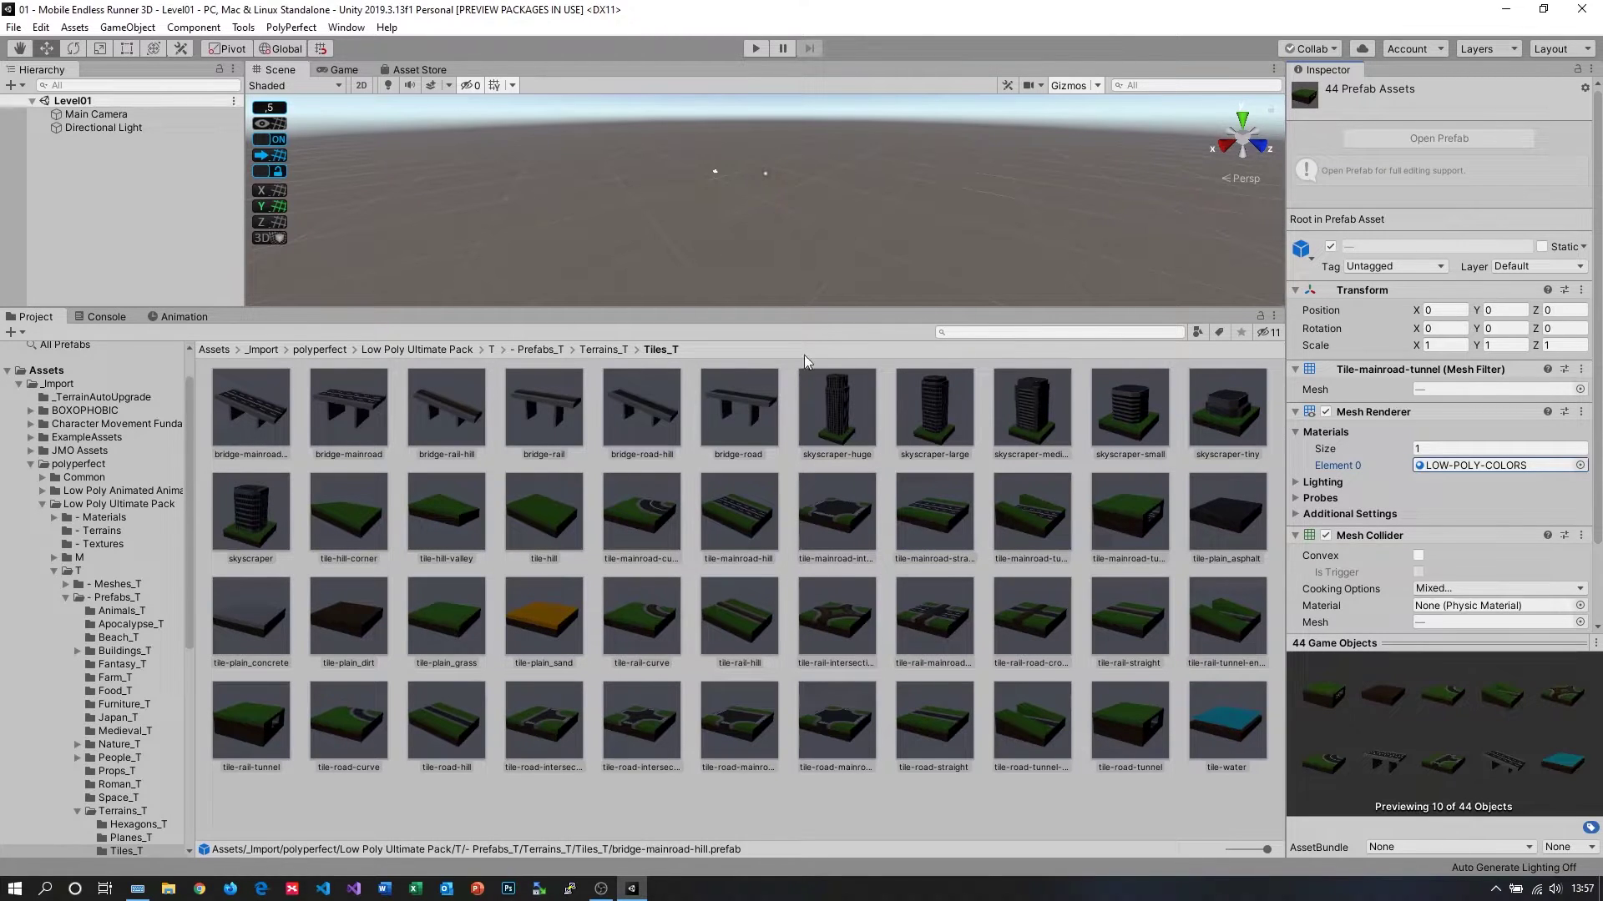
pyautogui.moveTo(819, 312); pyautogui.dragTo(850, 499)
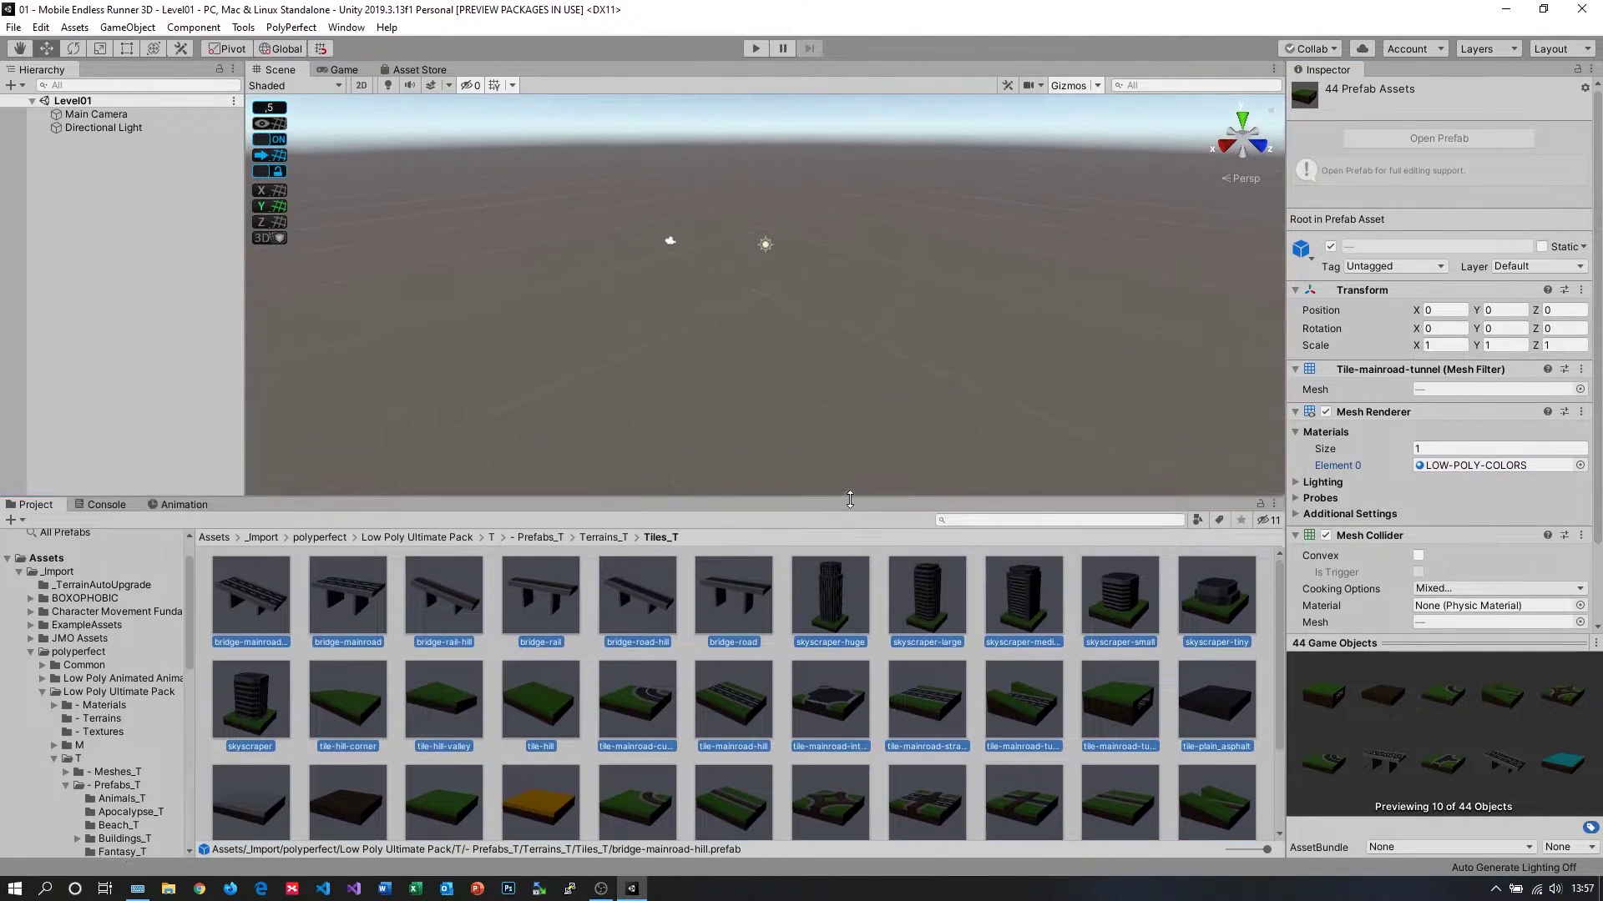
pyautogui.doubleClick(947, 719)
pyautogui.click(928, 402)
pyautogui.keyDown('alt'); pyautogui.moveTo(1088, 404); pyautogui.dragTo(860, 450); pyautogui.keyUp('alt')
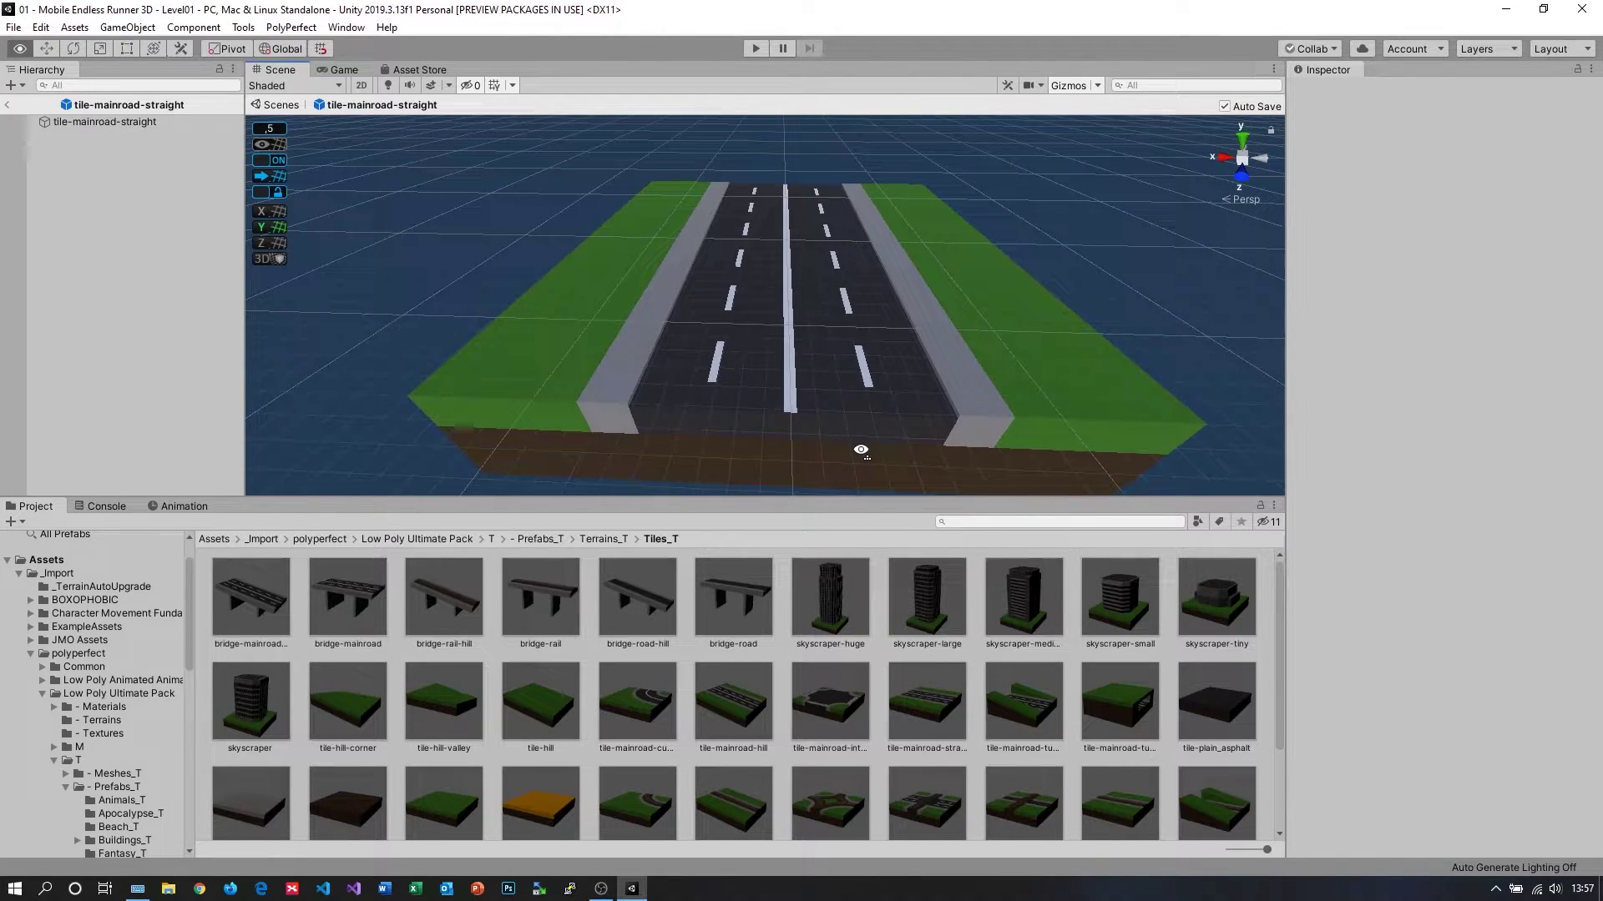
pyautogui.keyDown('alt'); pyautogui.moveTo(860, 451); pyautogui.dragTo(864, 457); pyautogui.keyUp('alt')
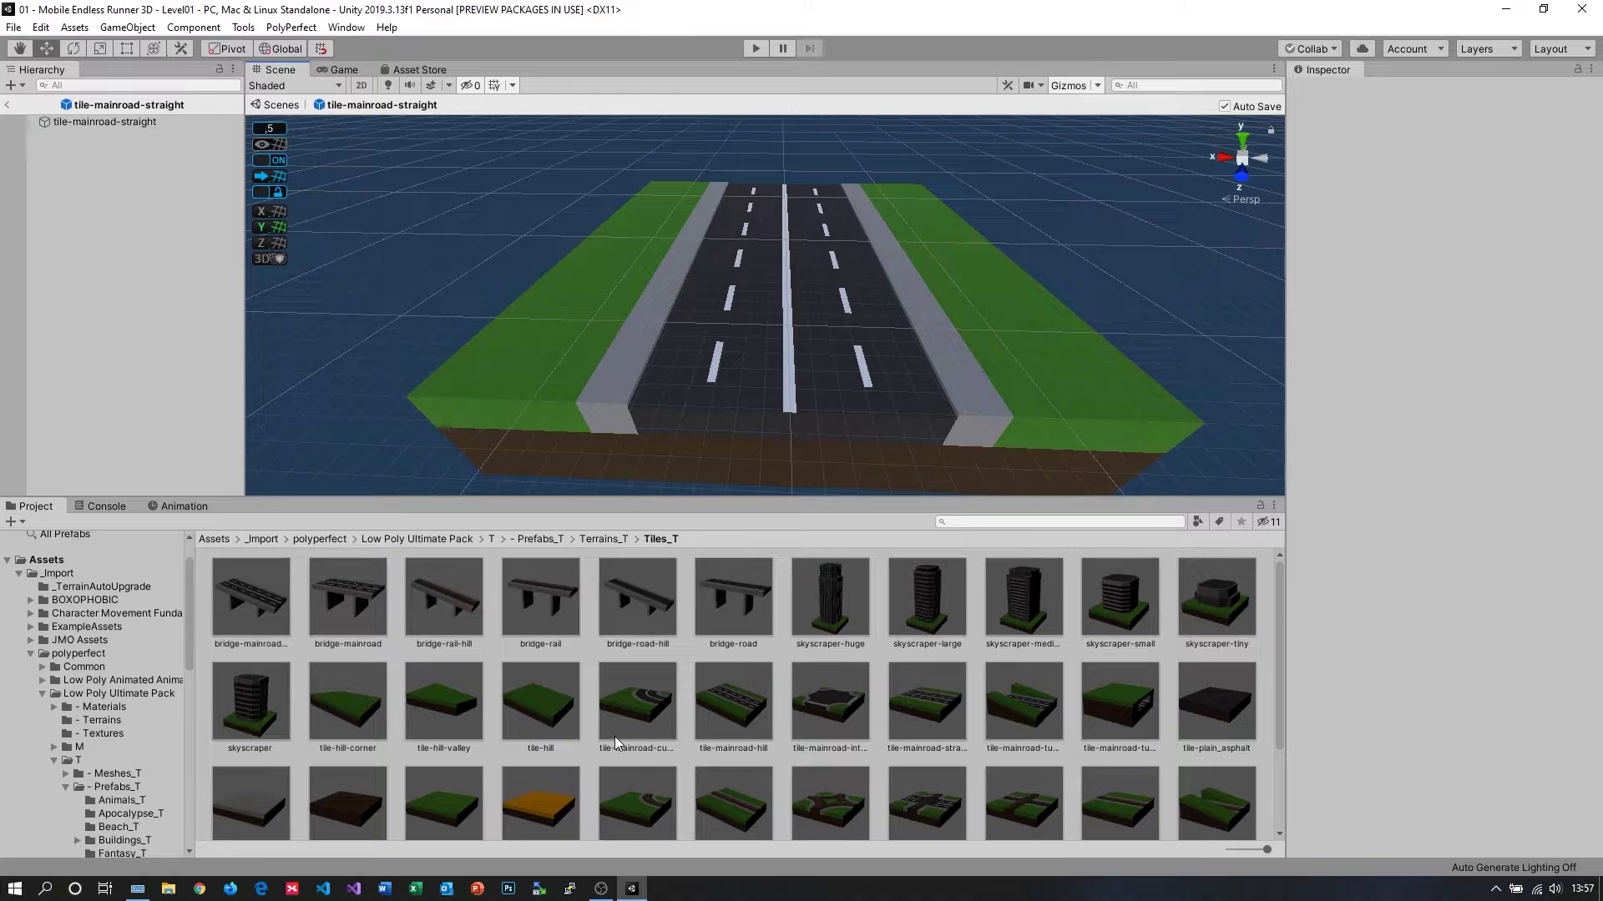
pyautogui.doubleClick(741, 808)
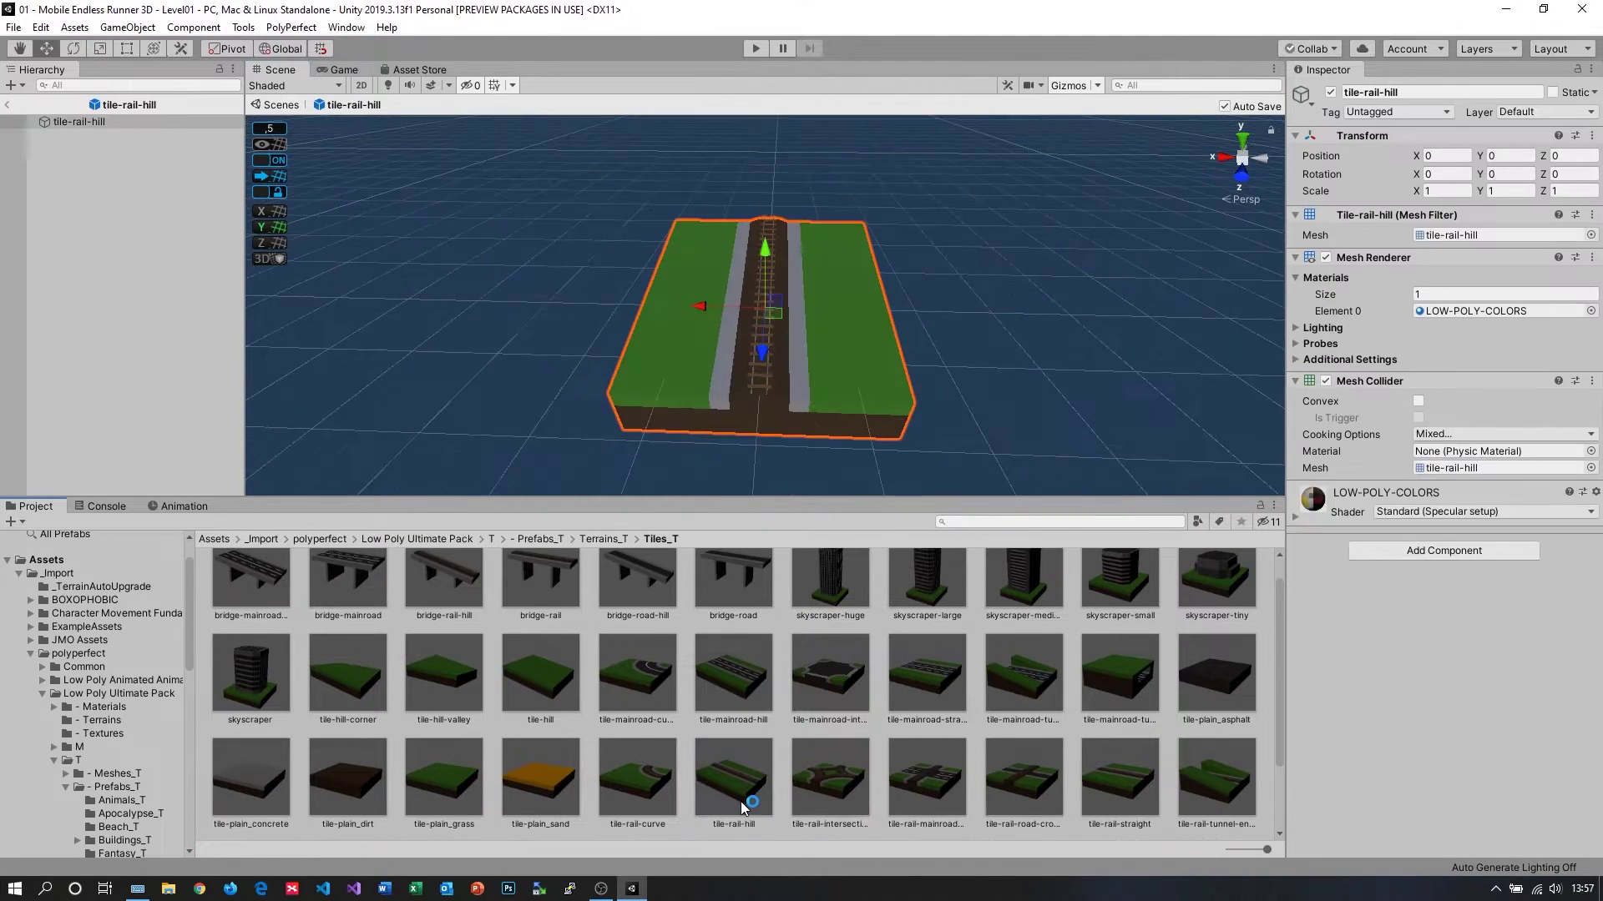
pyautogui.scroll(-3, 968, 780)
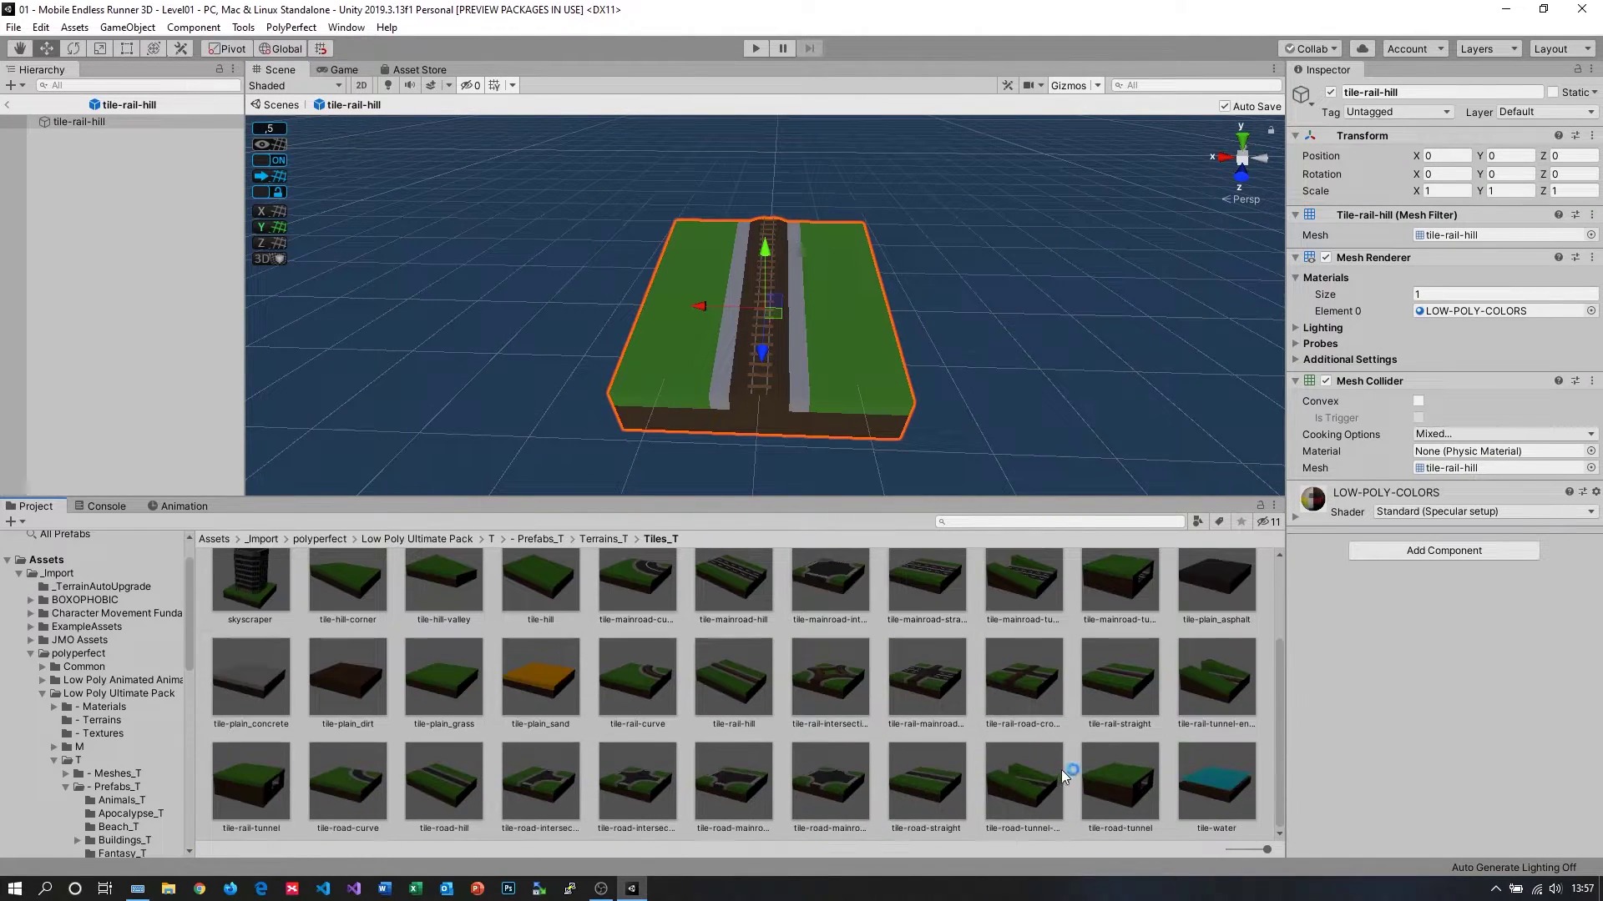
pyautogui.click(1113, 683)
pyautogui.doubleClick(1113, 683)
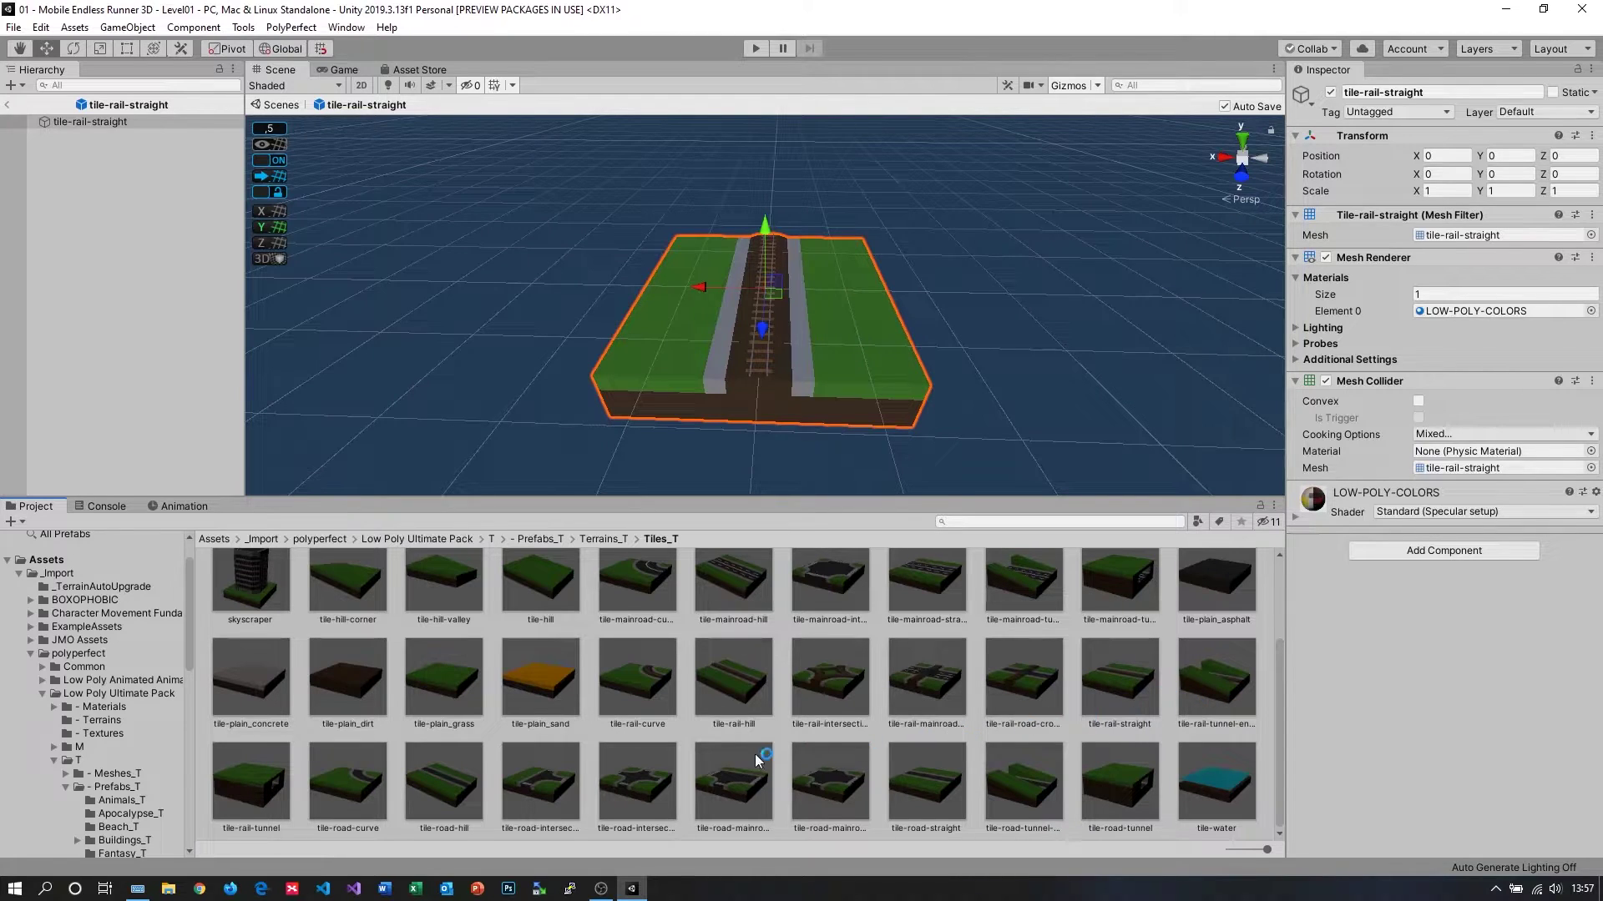
pyautogui.doubleClick(469, 780)
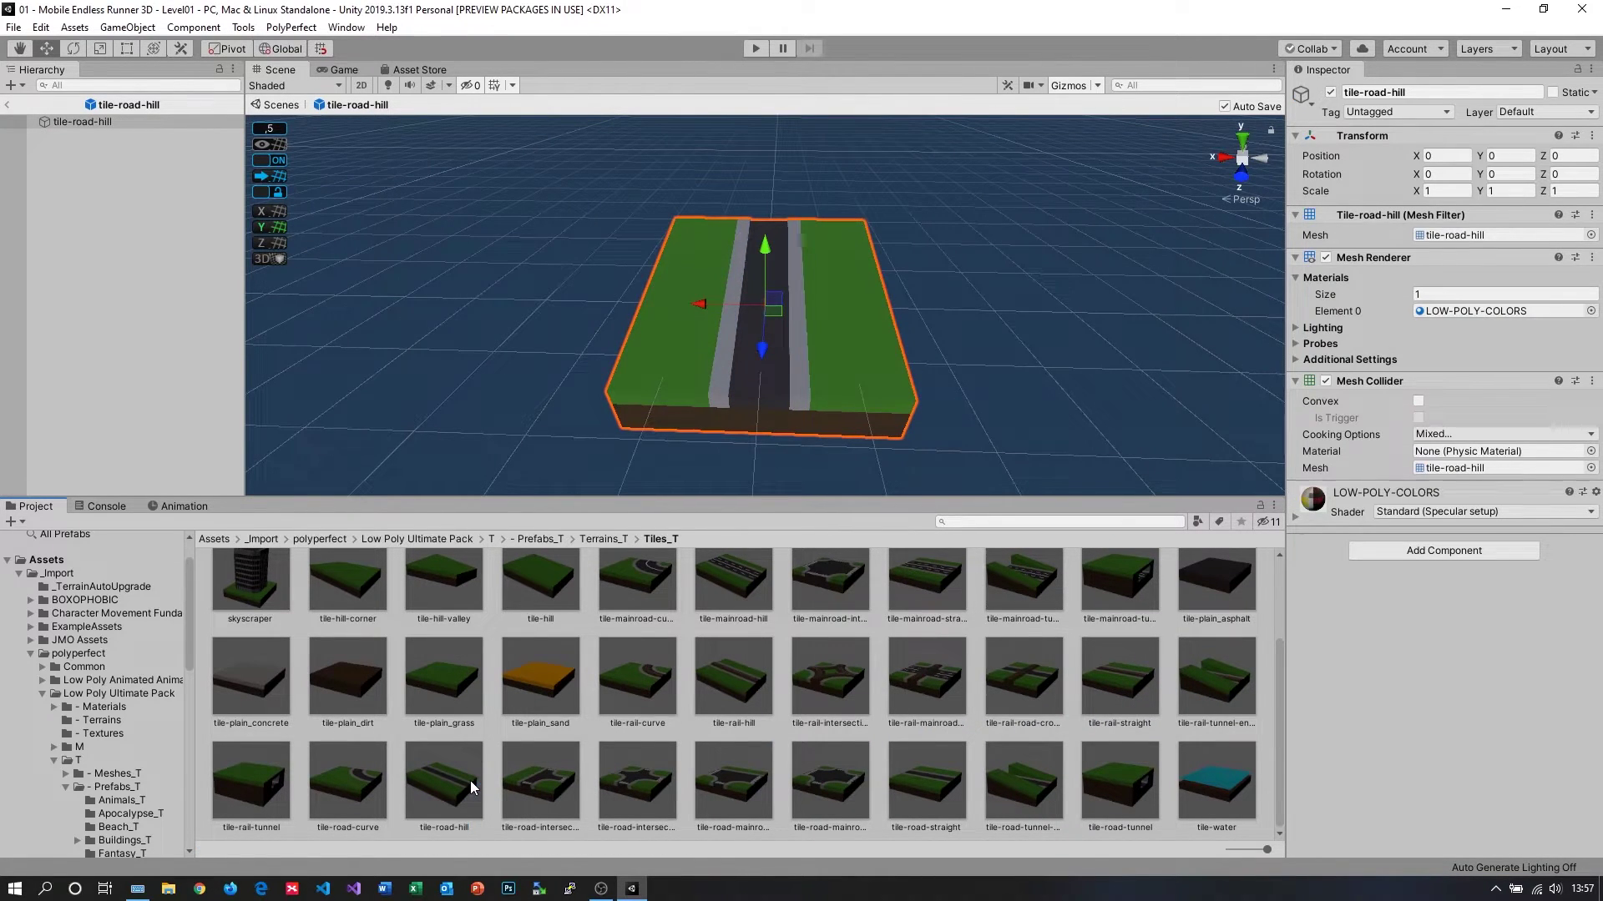
pyautogui.moveTo(848, 352)
pyautogui.keyDown('alt'); pyautogui.mouseDown()
pyautogui.moveTo(939, 357)
pyautogui.moveTo(911, 374)
pyautogui.moveTo(868, 360)
pyautogui.mouseUp(); pyautogui.keyUp('alt')
pyautogui.doubleClick(814, 798)
pyautogui.doubleClick(936, 791)
pyautogui.scroll(2, 959, 669)
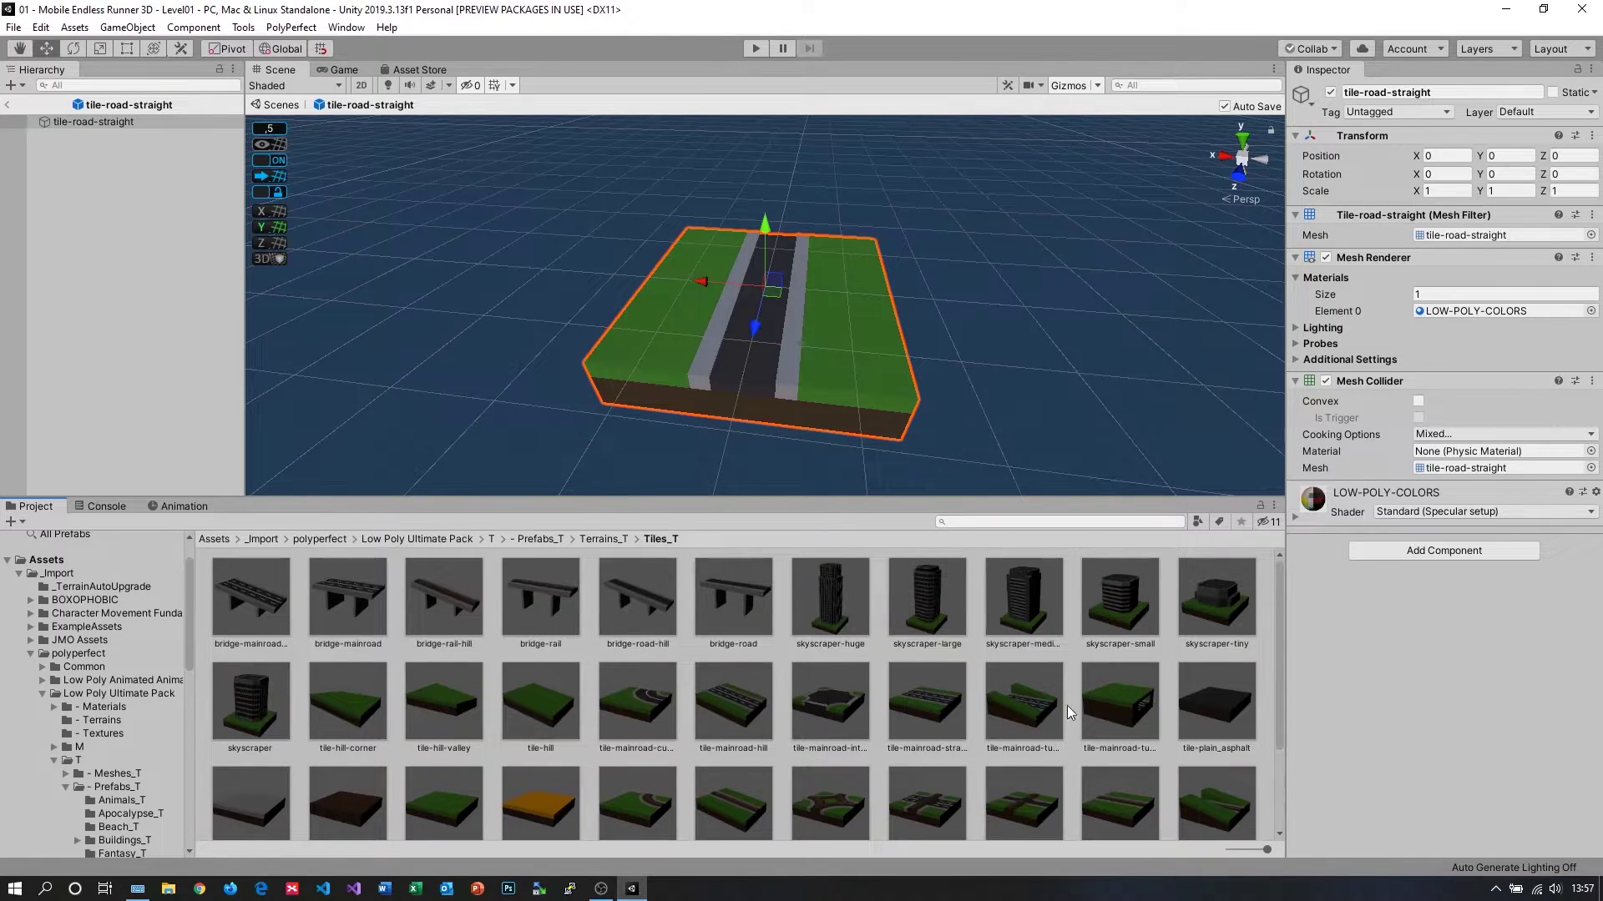
pyautogui.doubleClick(921, 704)
pyautogui.click(1140, 332)
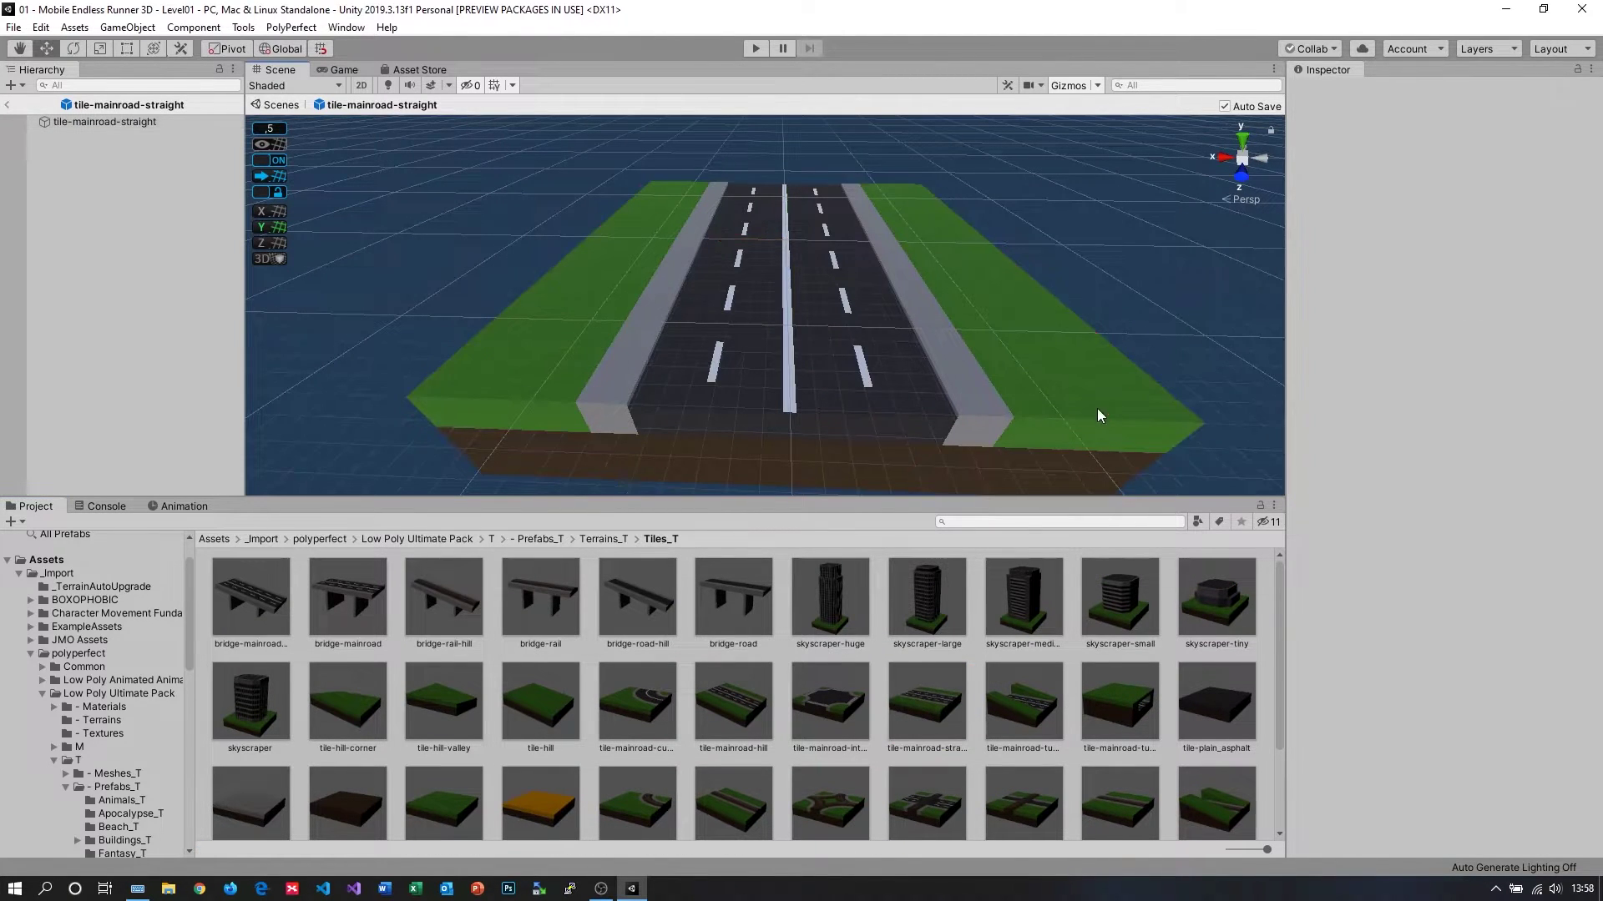
pyautogui.moveTo(1095, 409)
pyautogui.keyDown('alt'); pyautogui.mouseDown()
pyautogui.moveTo(759, 383)
pyautogui.moveTo(784, 412)
pyautogui.moveTo(1094, 393)
pyautogui.mouseUp(); pyautogui.keyUp('alt')
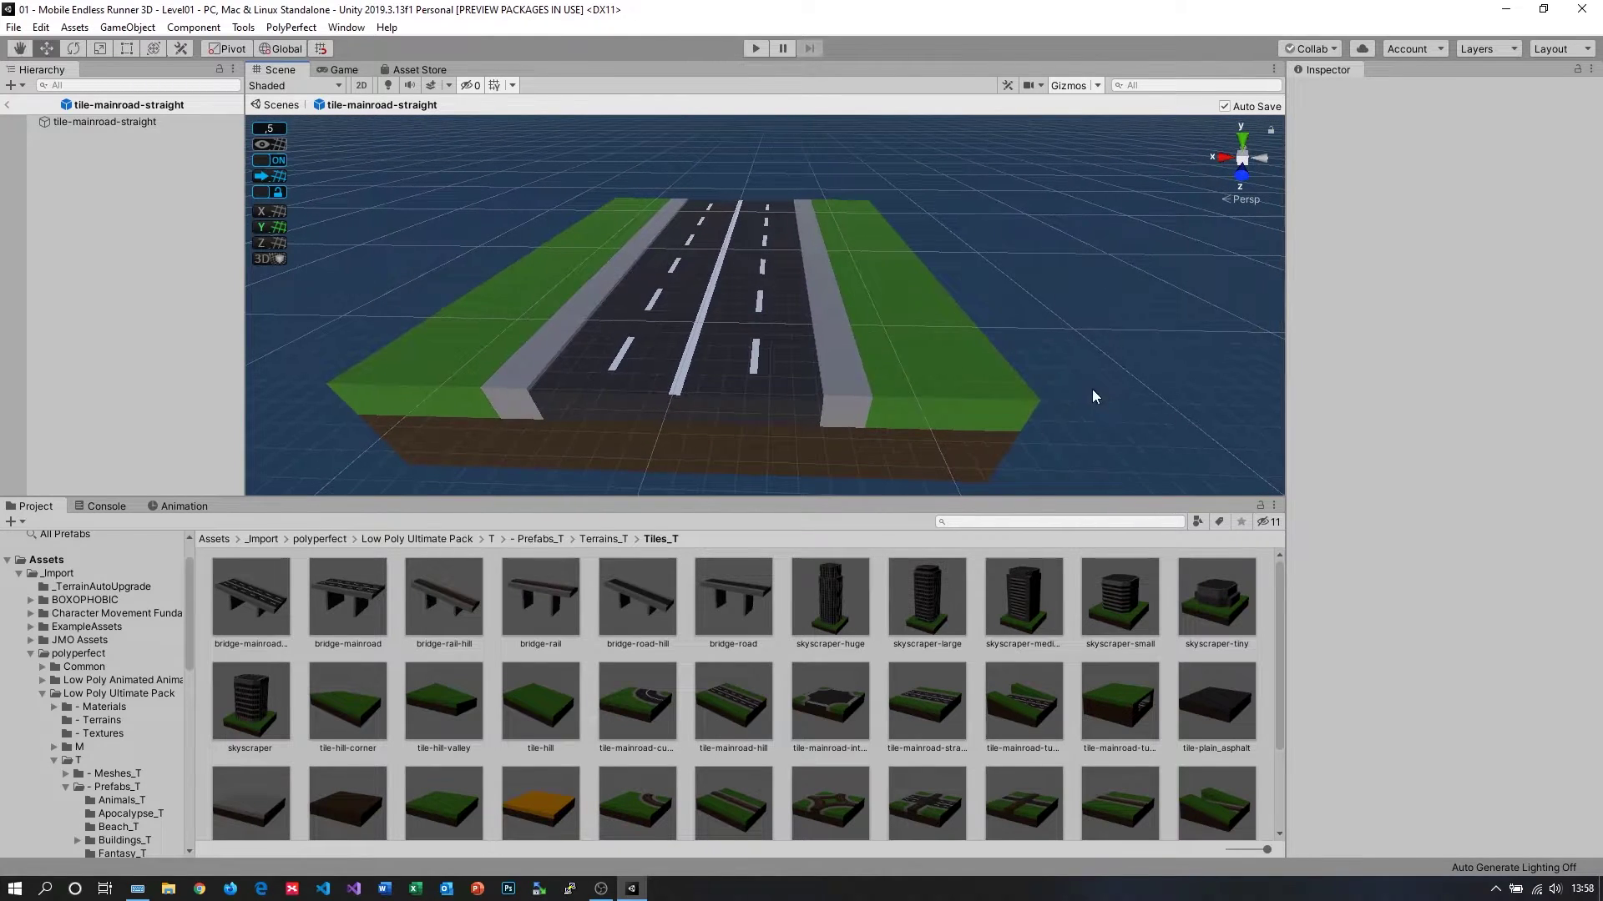
# - Exit prefab mode and add a tile-mainroad-straight road tile to Level01
pyautogui.click(6, 110)
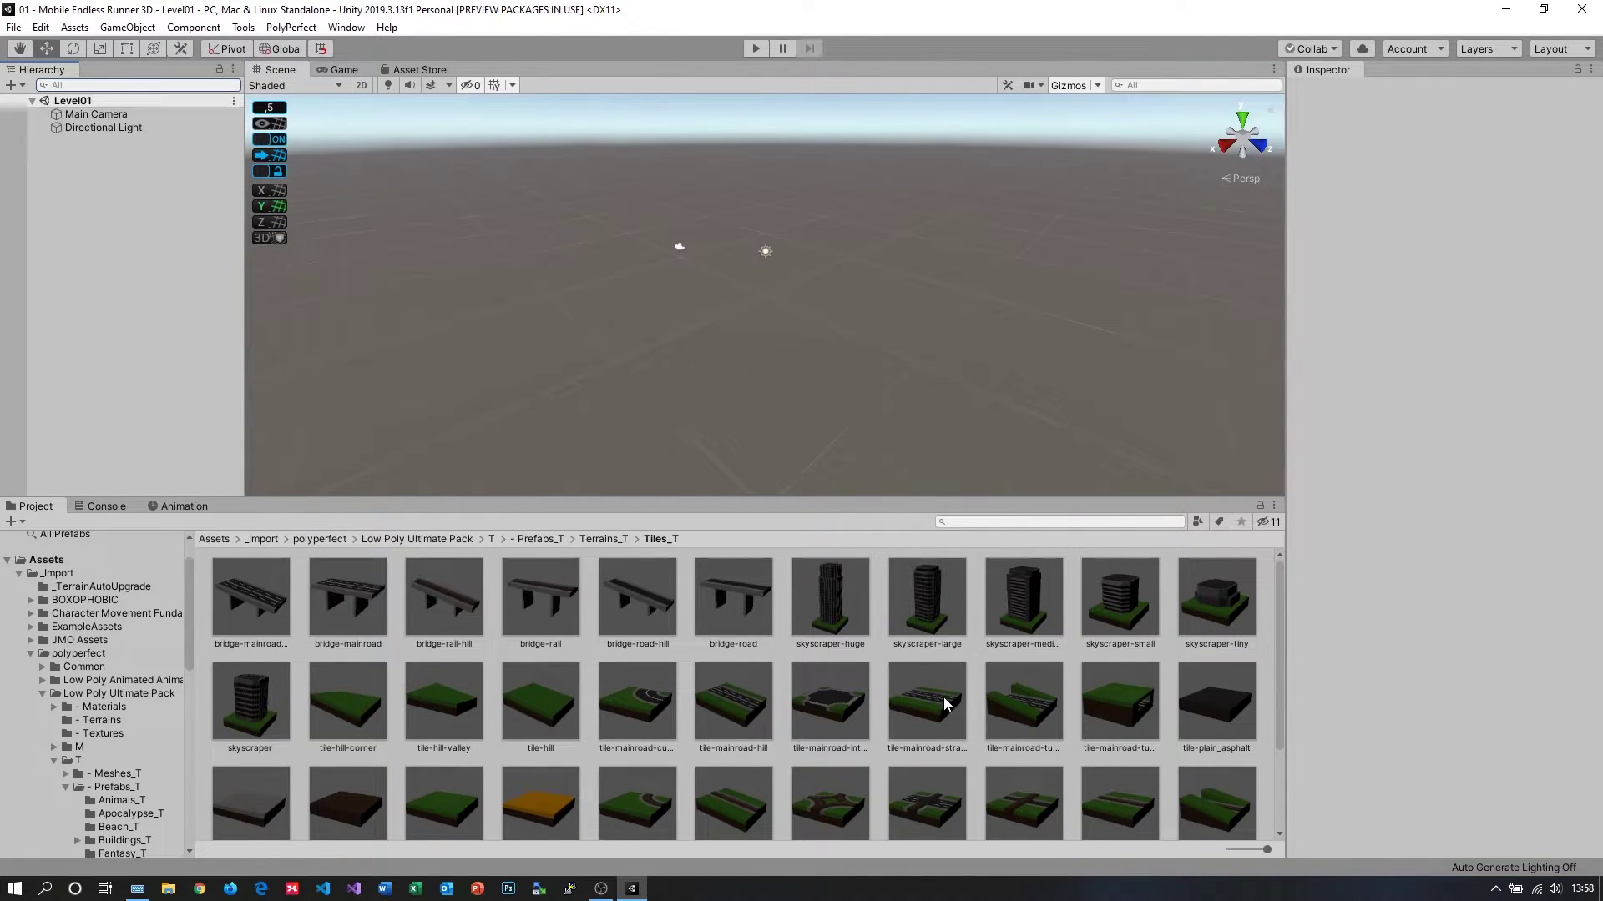
pyautogui.moveTo(943, 705); pyautogui.dragTo(107, 186)
pyautogui.keyDown('alt'); pyautogui.moveTo(1089, 263); pyautogui.dragTo(416, 444); pyautogui.keyUp('alt')
pyautogui.moveTo(716, 500); pyautogui.dragTo(721, 711)
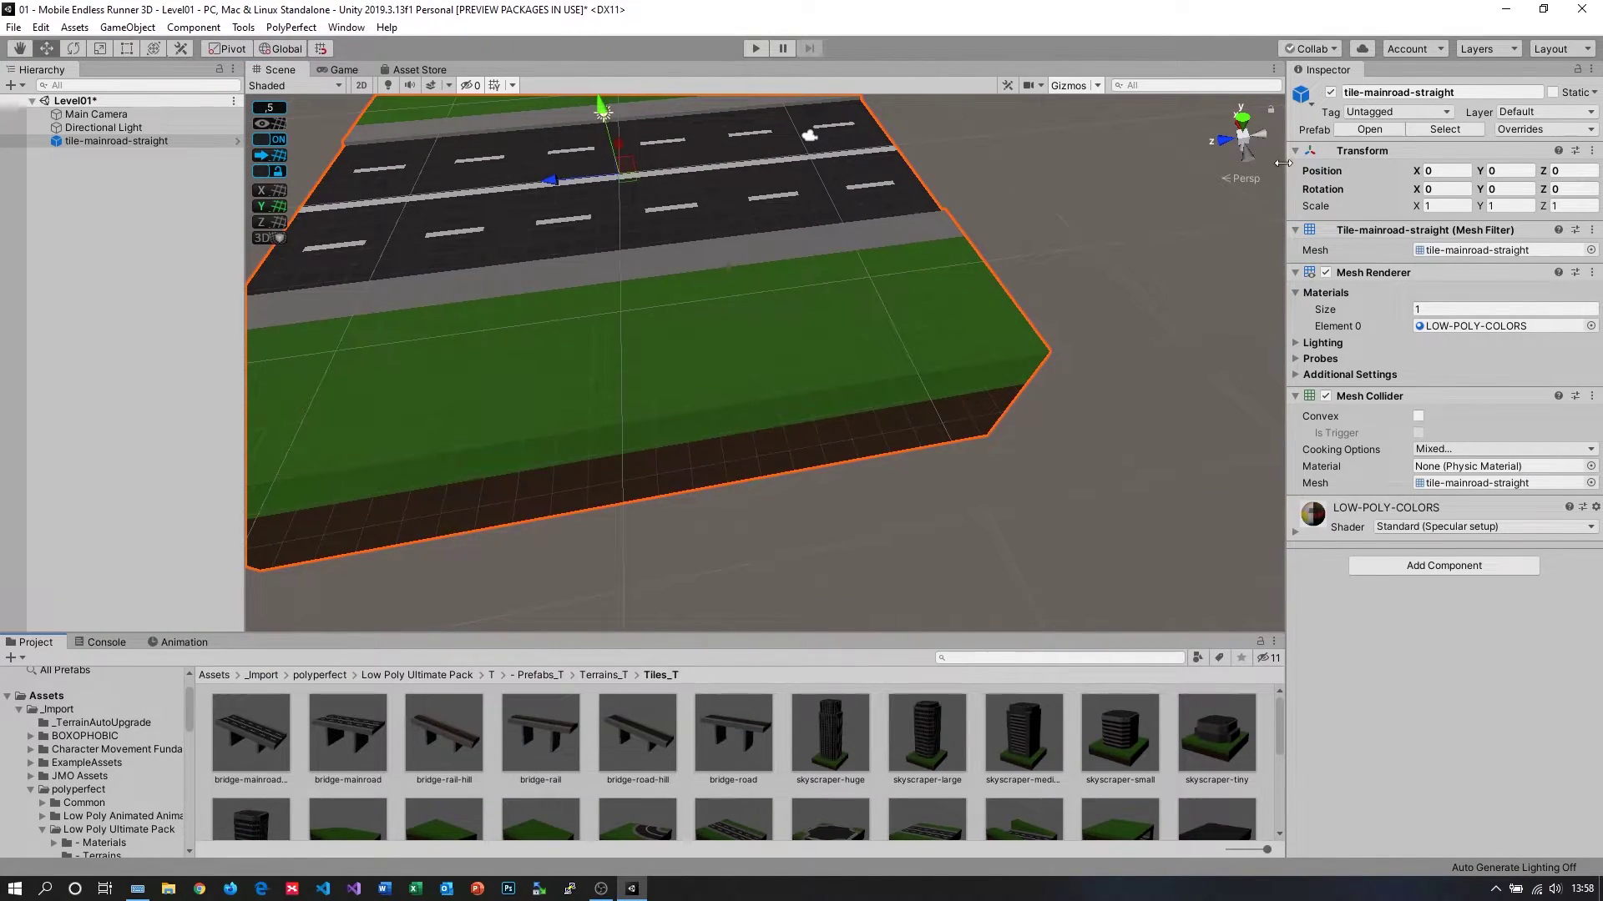
pyautogui.click(1241, 116)
pyautogui.click(1244, 138)
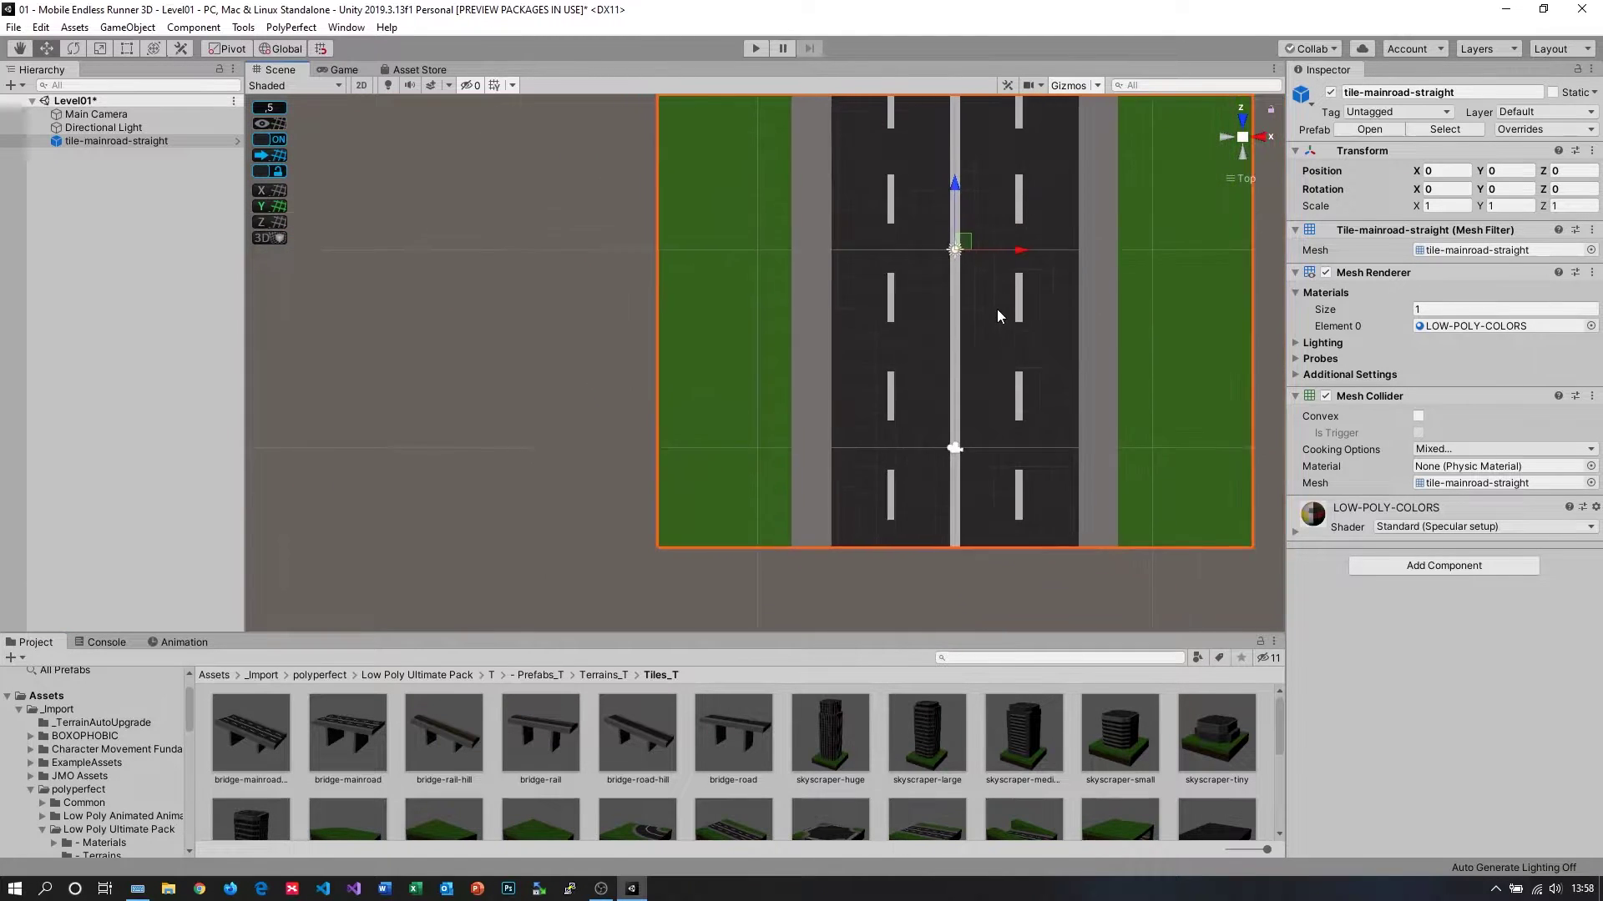
pyautogui.scroll(-3, 997, 309)
pyautogui.keyDown('alt'); pyautogui.moveTo(1062, 262); pyautogui.dragTo(1249, 178); pyautogui.keyUp('alt')
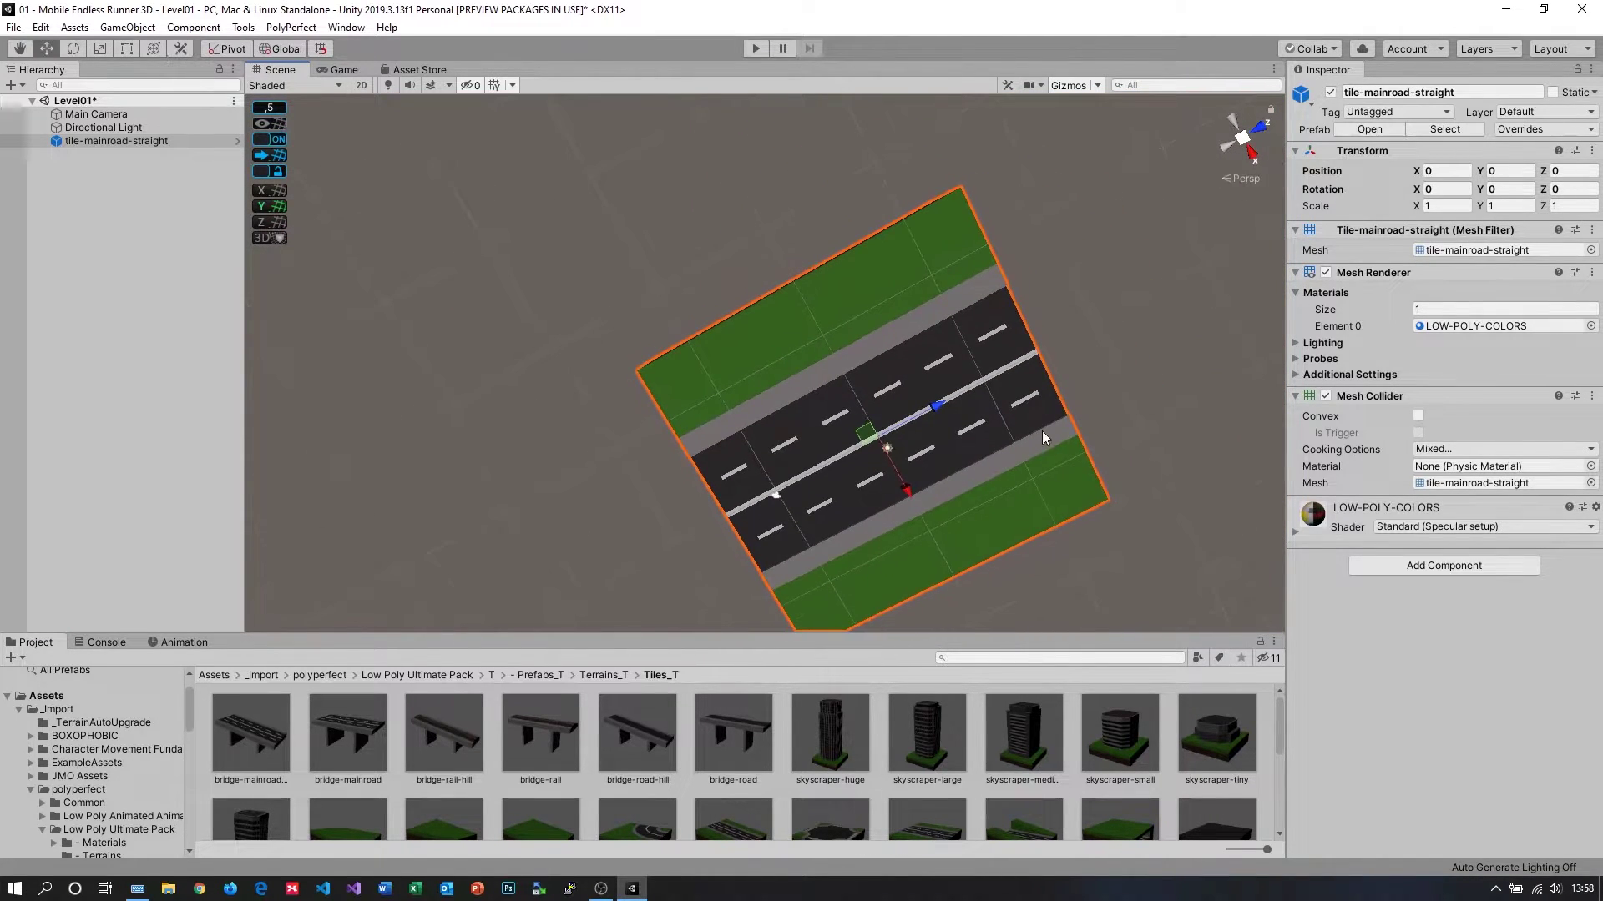
pyautogui.keyDown('alt'); pyautogui.moveTo(1054, 447); pyautogui.dragTo(1258, 162); pyautogui.keyUp('alt')
pyautogui.click(1246, 153)
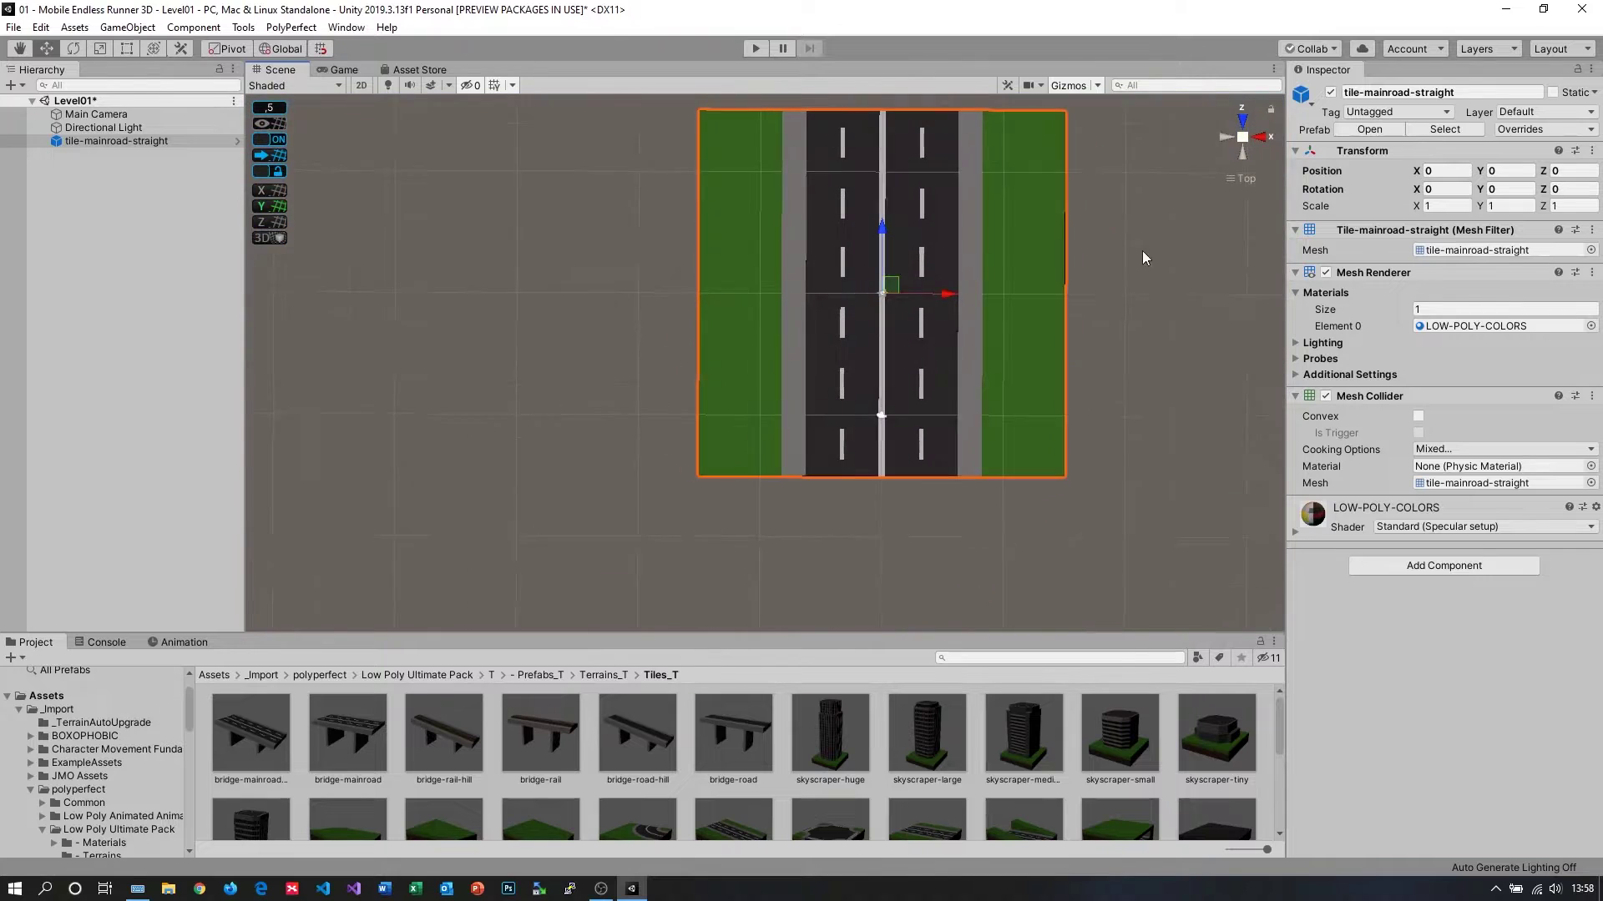
# - Set the road tile's Transform Position to 0, 0, 0 and frame it in view
pyautogui.moveTo(882, 230); pyautogui.dragTo(888, 293)
pyautogui.moveTo(948, 354); pyautogui.dragTo(887, 354)
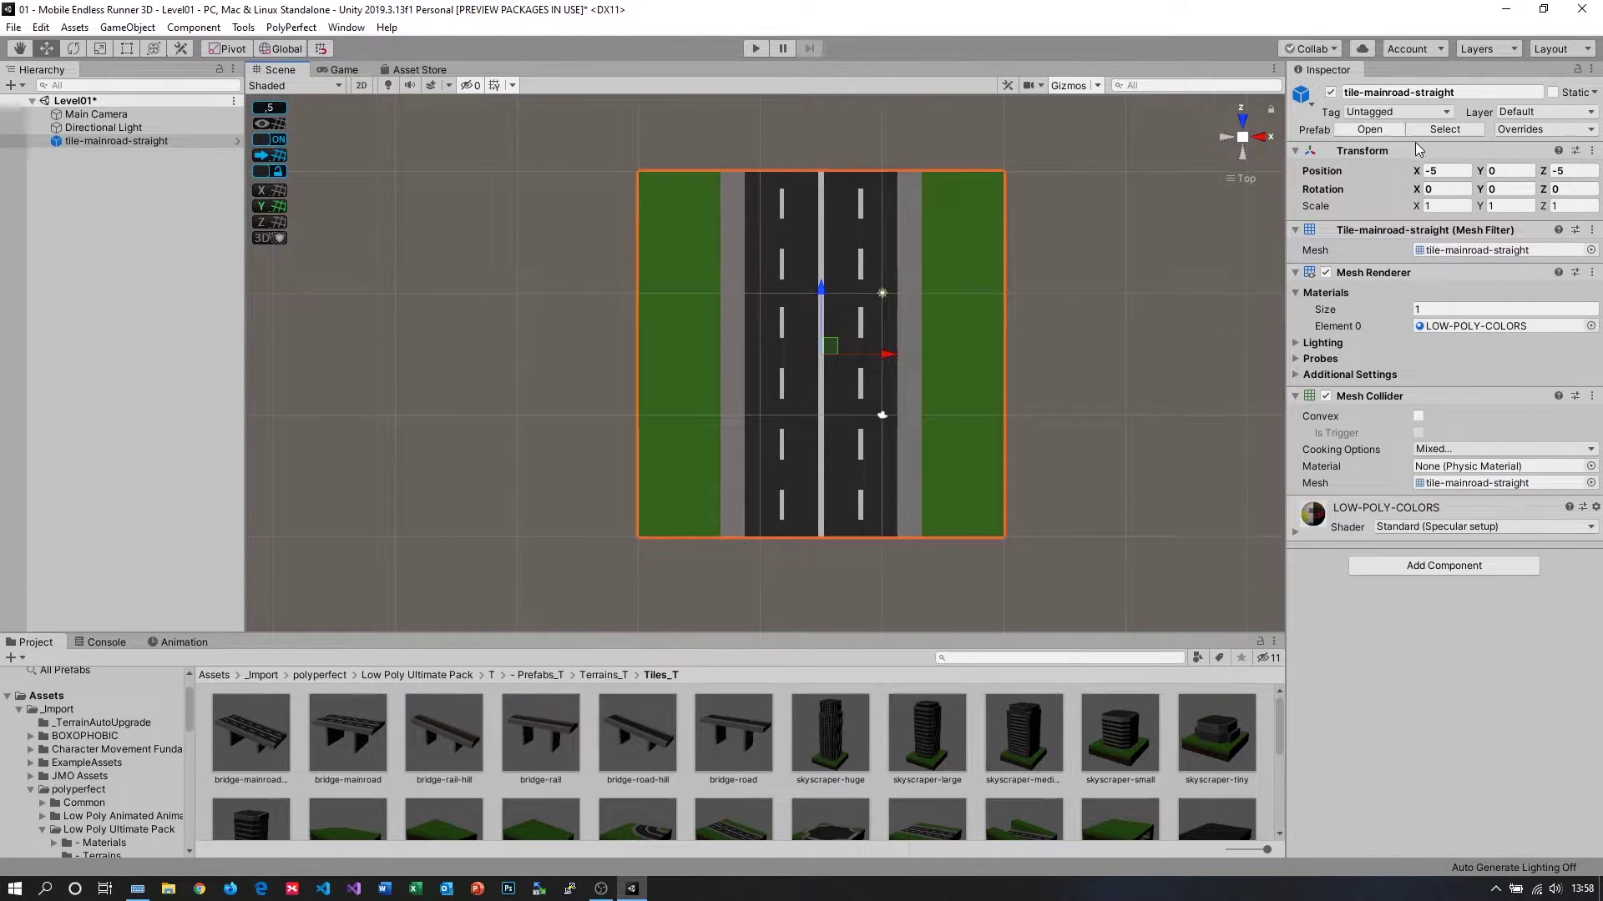
pyautogui.click(1448, 171)
pyautogui.write('02')
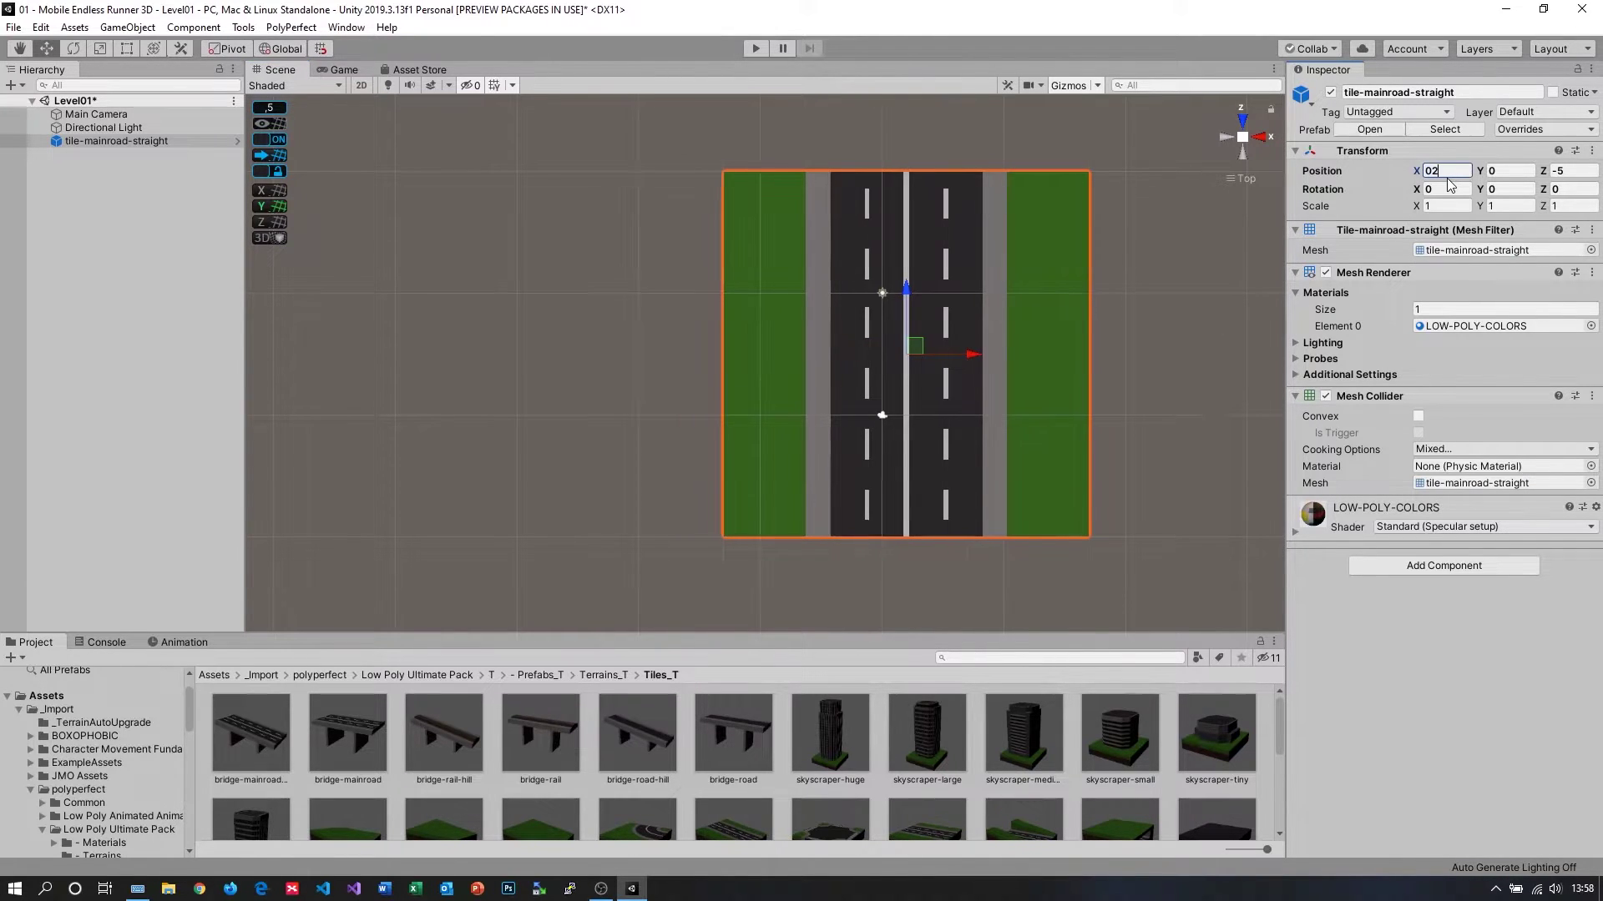
pyautogui.press('BackSpace')
pyautogui.press('Tab')
pyautogui.press('Tab')
pyautogui.write('0')
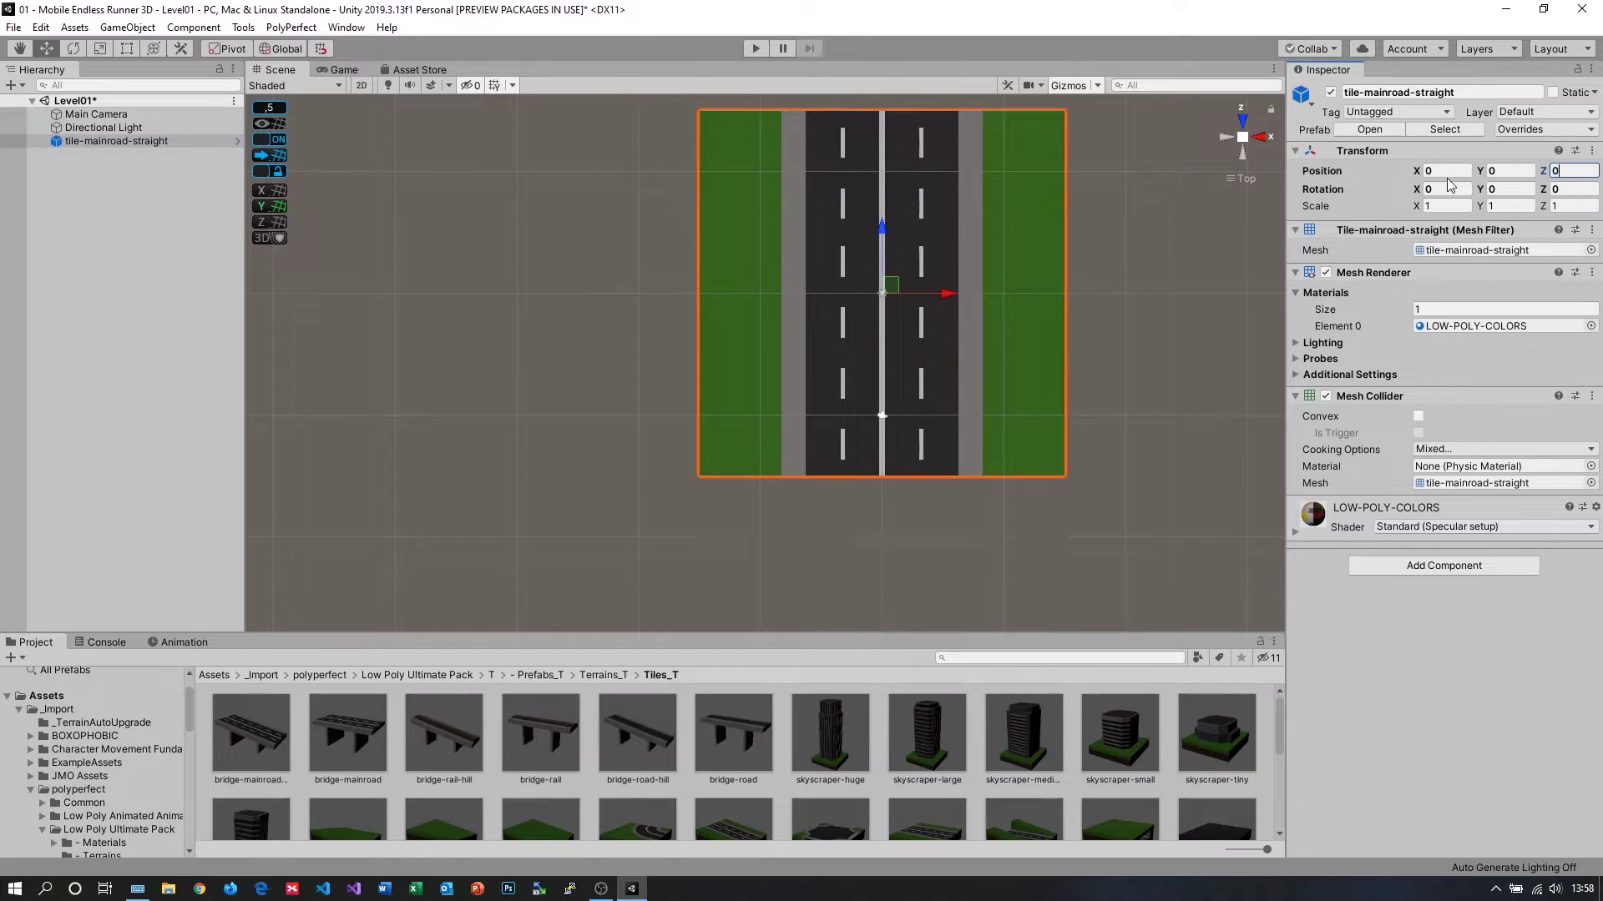
pyautogui.click(1244, 179)
pyautogui.keyDown('alt'); pyautogui.moveTo(1155, 323); pyautogui.dragTo(16, 155); pyautogui.keyUp('alt')
pyautogui.press('f')
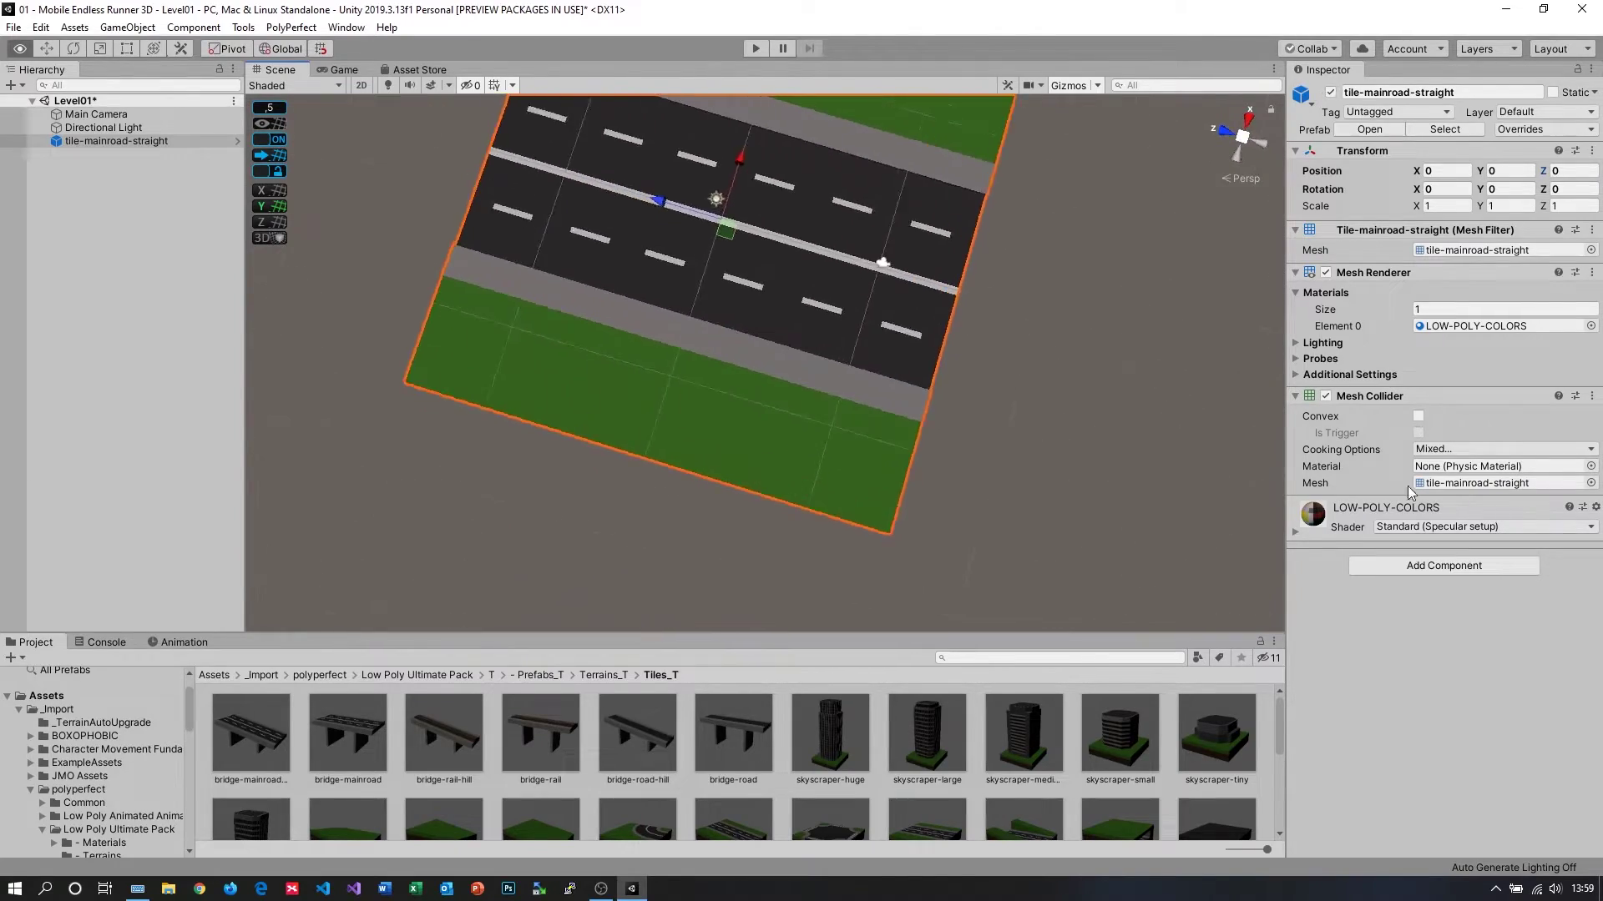
pyautogui.keyDown('alt'); pyautogui.moveTo(1168, 434); pyautogui.dragTo(943, 292); pyautogui.keyUp('alt')
# - Duplicate the road tile, set the copy's Position Z to 40, and check the Game view
pyautogui.click(84, 142)
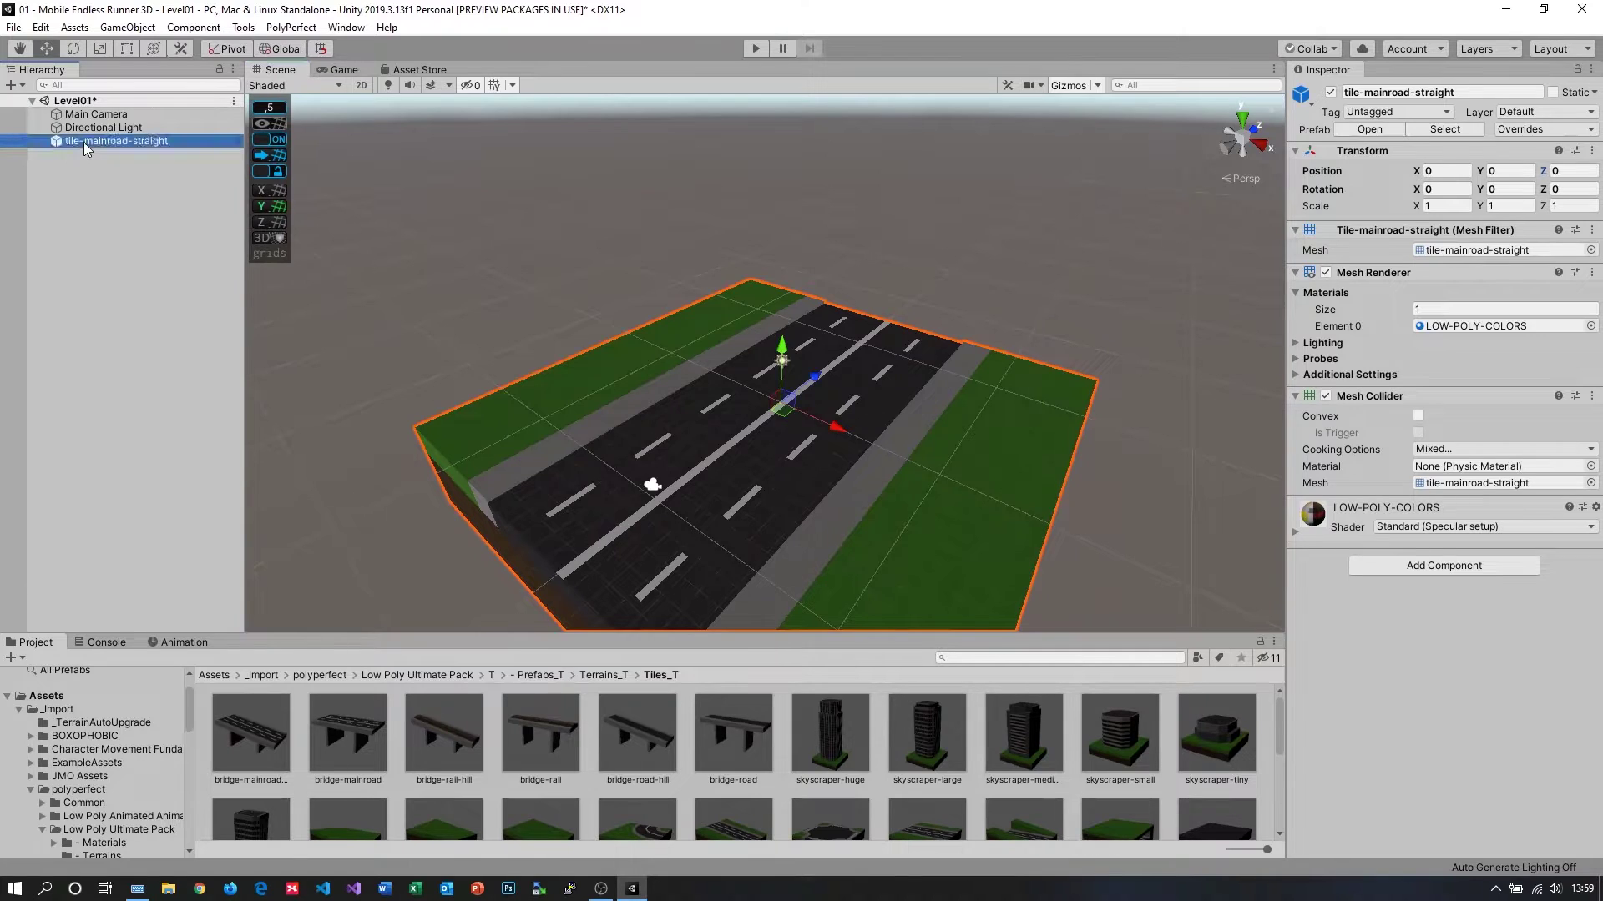
pyautogui.hotkey('ctrl', 'd')
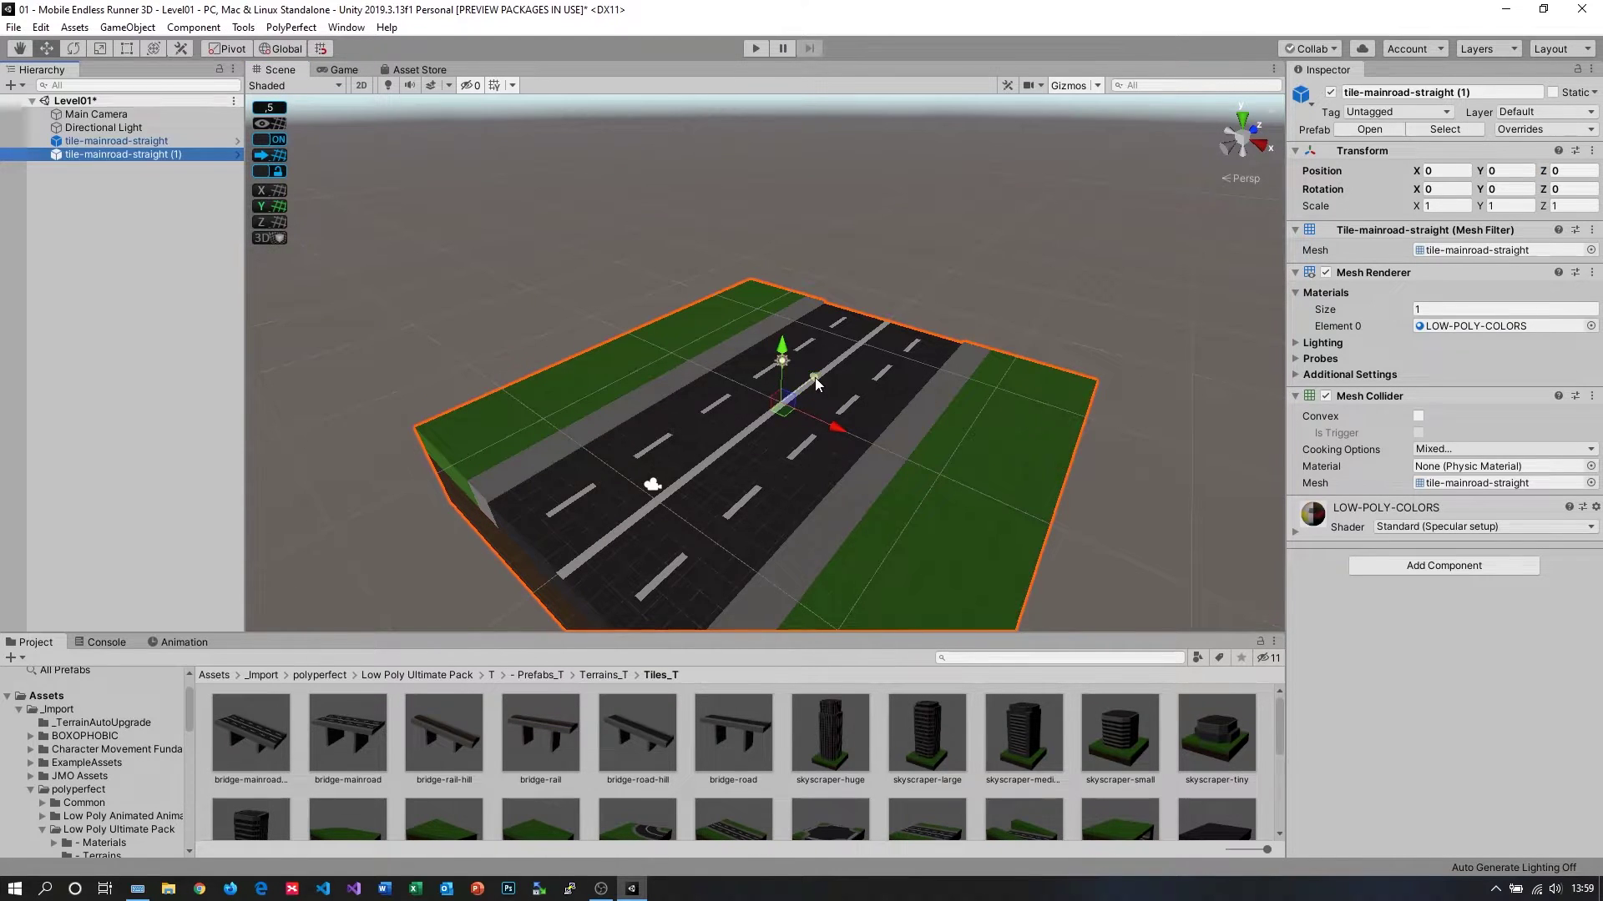
pyautogui.moveTo(815, 377); pyautogui.dragTo(1408, 370)
pyautogui.click(1569, 170)
pyautogui.write('40')
pyautogui.click(1168, 174)
pyautogui.click(342, 71)
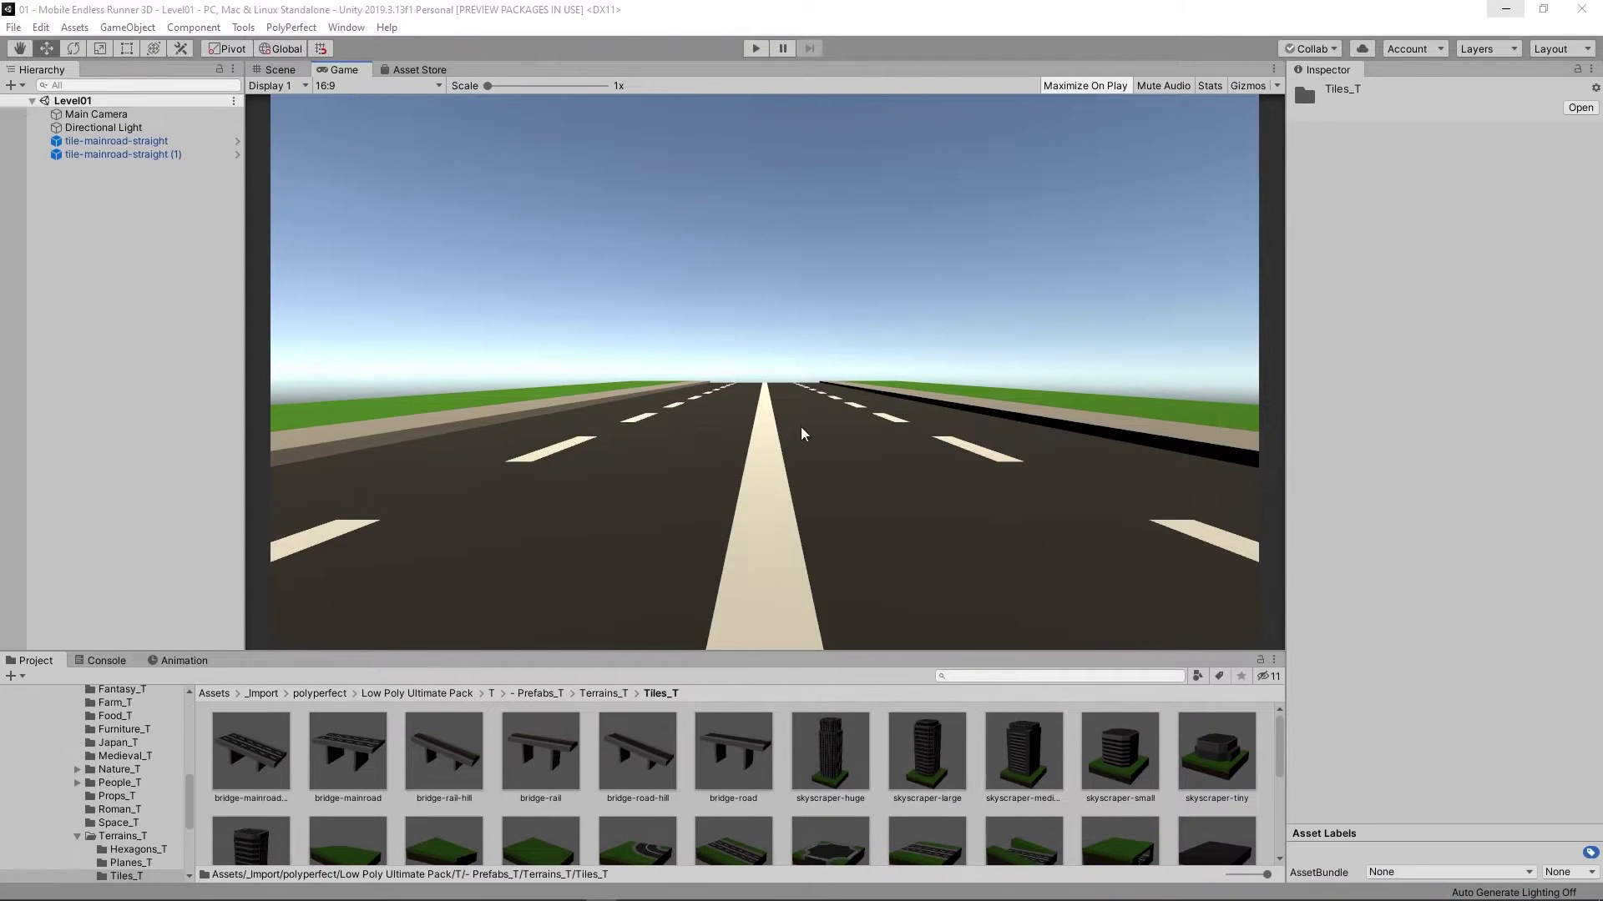
# - Add a 3D Sphere to the Hierarchy and rename it Player
pyautogui.rightClick(101, 208)
pyautogui.moveTo(179, 386)
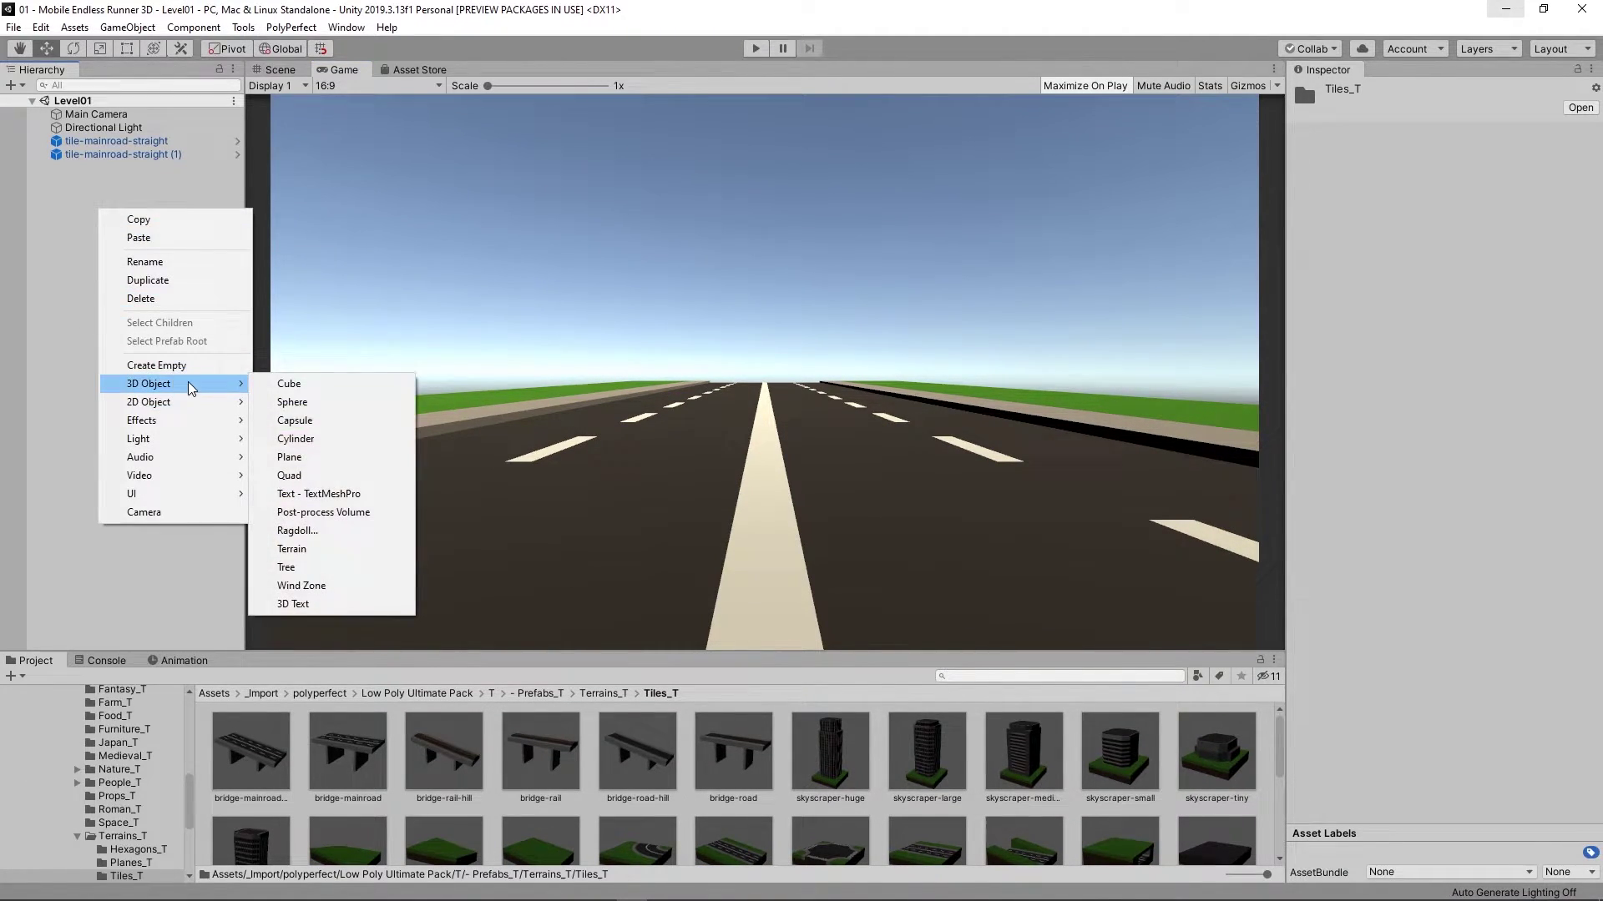
pyautogui.click(302, 403)
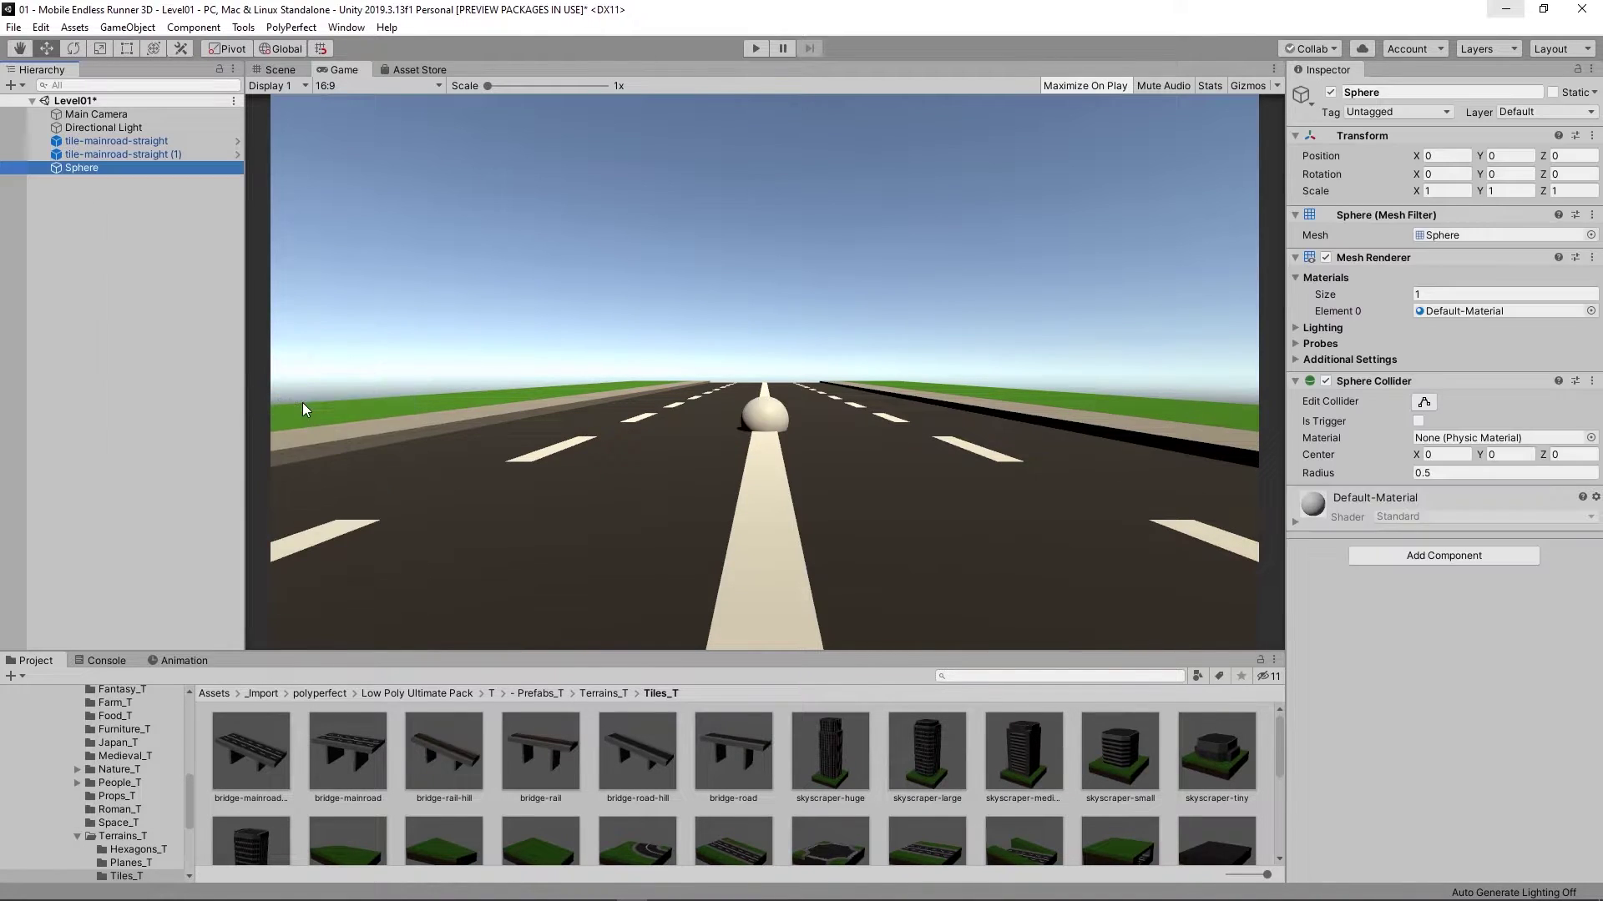
pyautogui.click(129, 172)
pyautogui.write('Player')
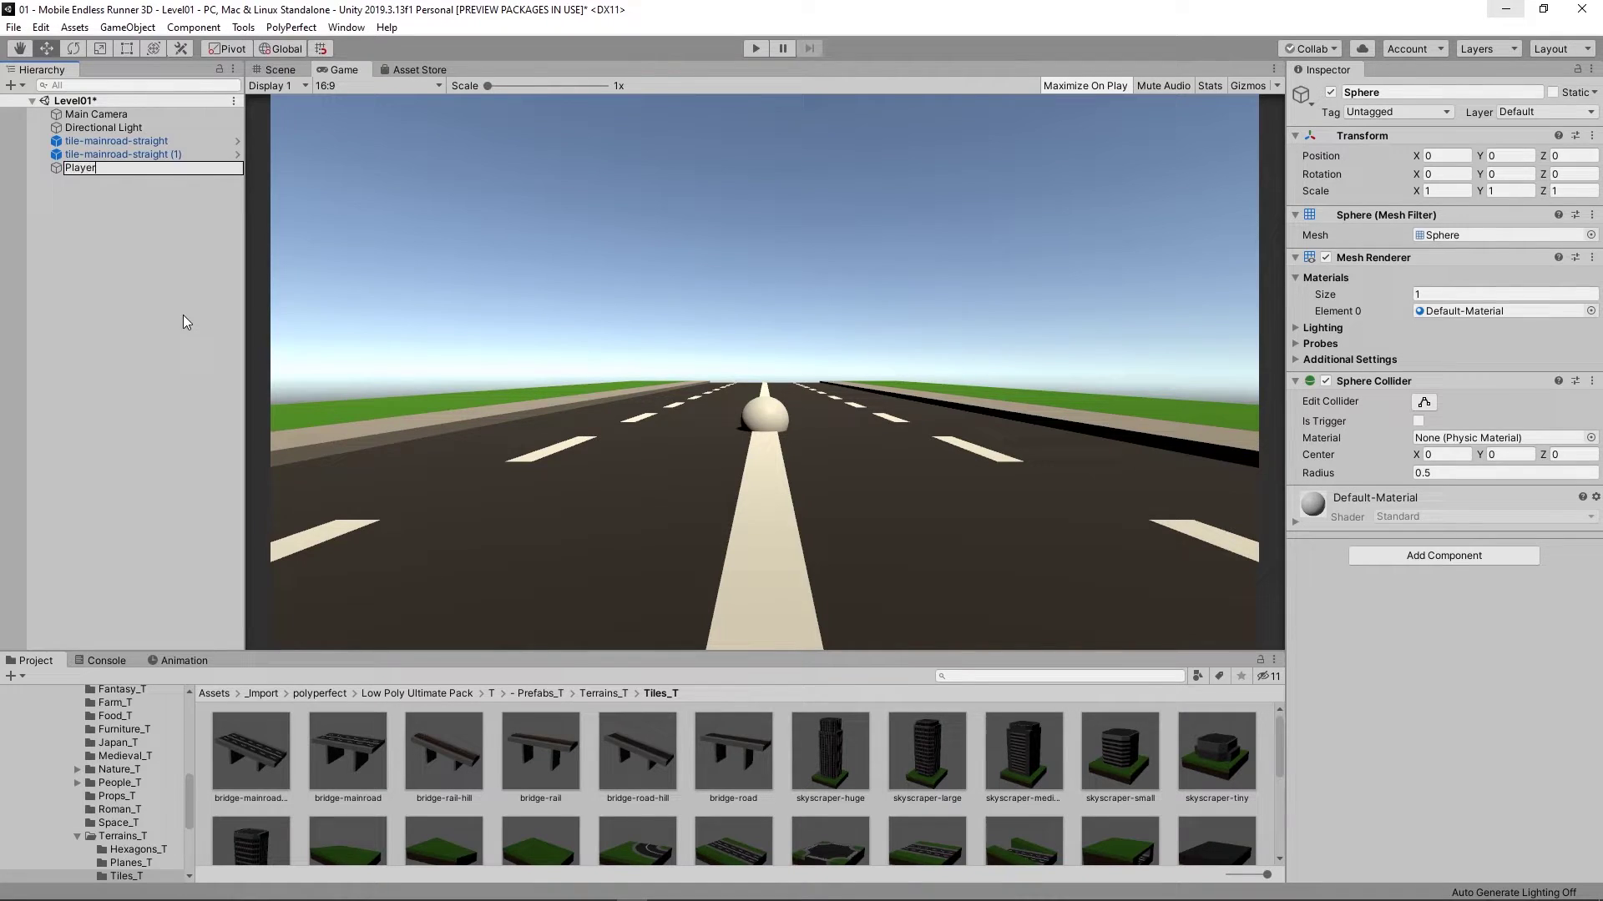
pyautogui.press('Return')
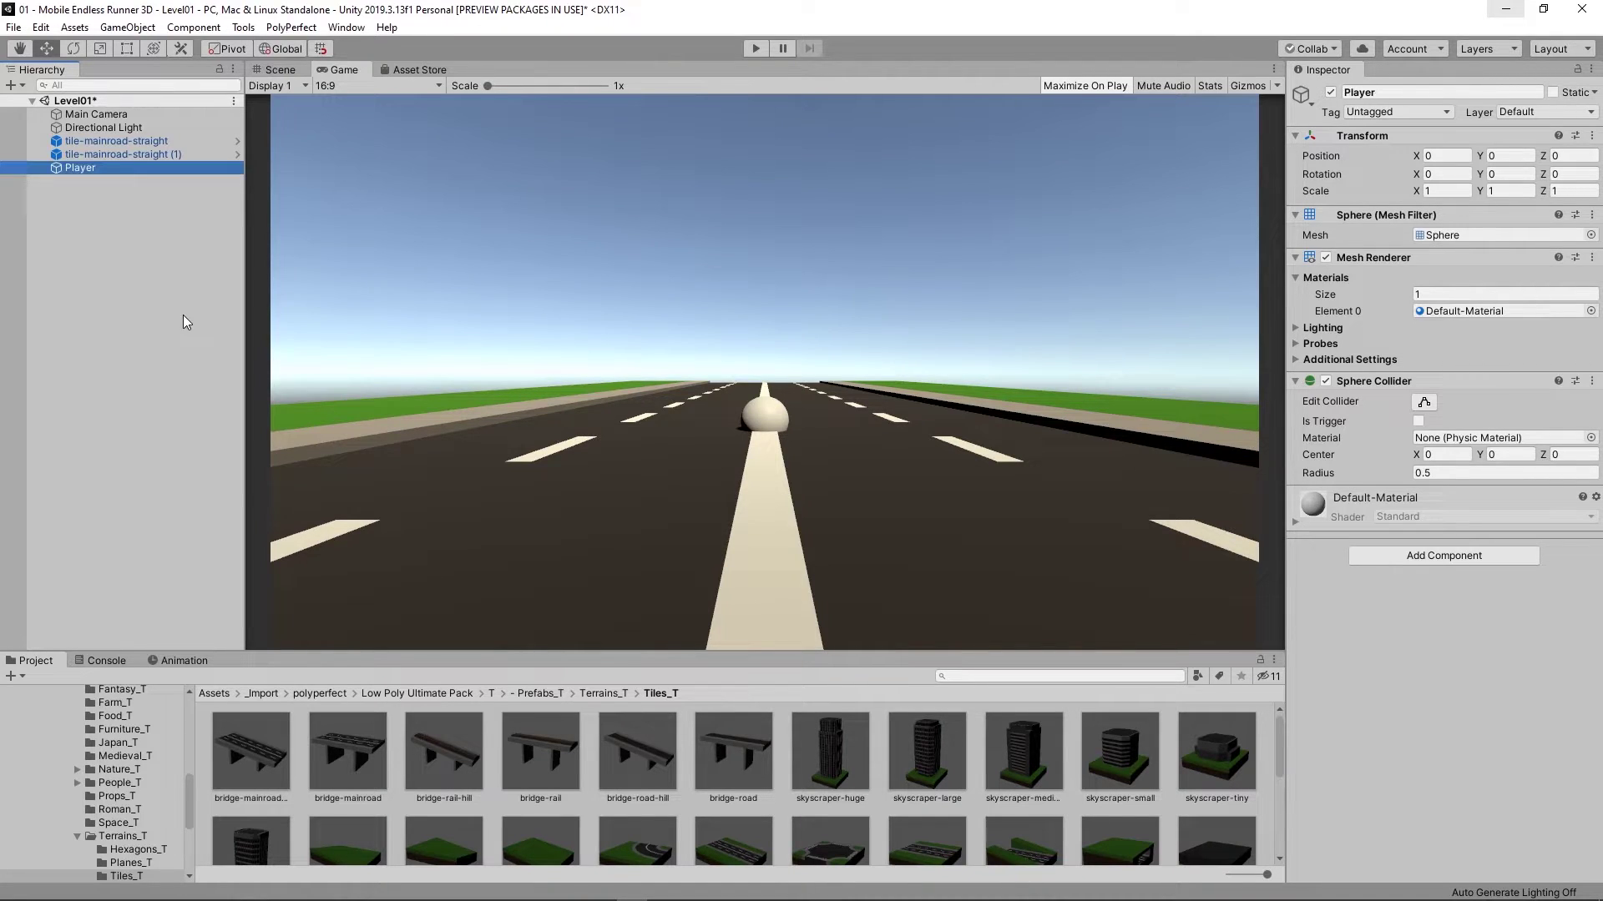
pyautogui.click(214, 694)
# - Create a C# script named TestCharController in the Scripts folder
pyautogui.doubleClick(623, 756)
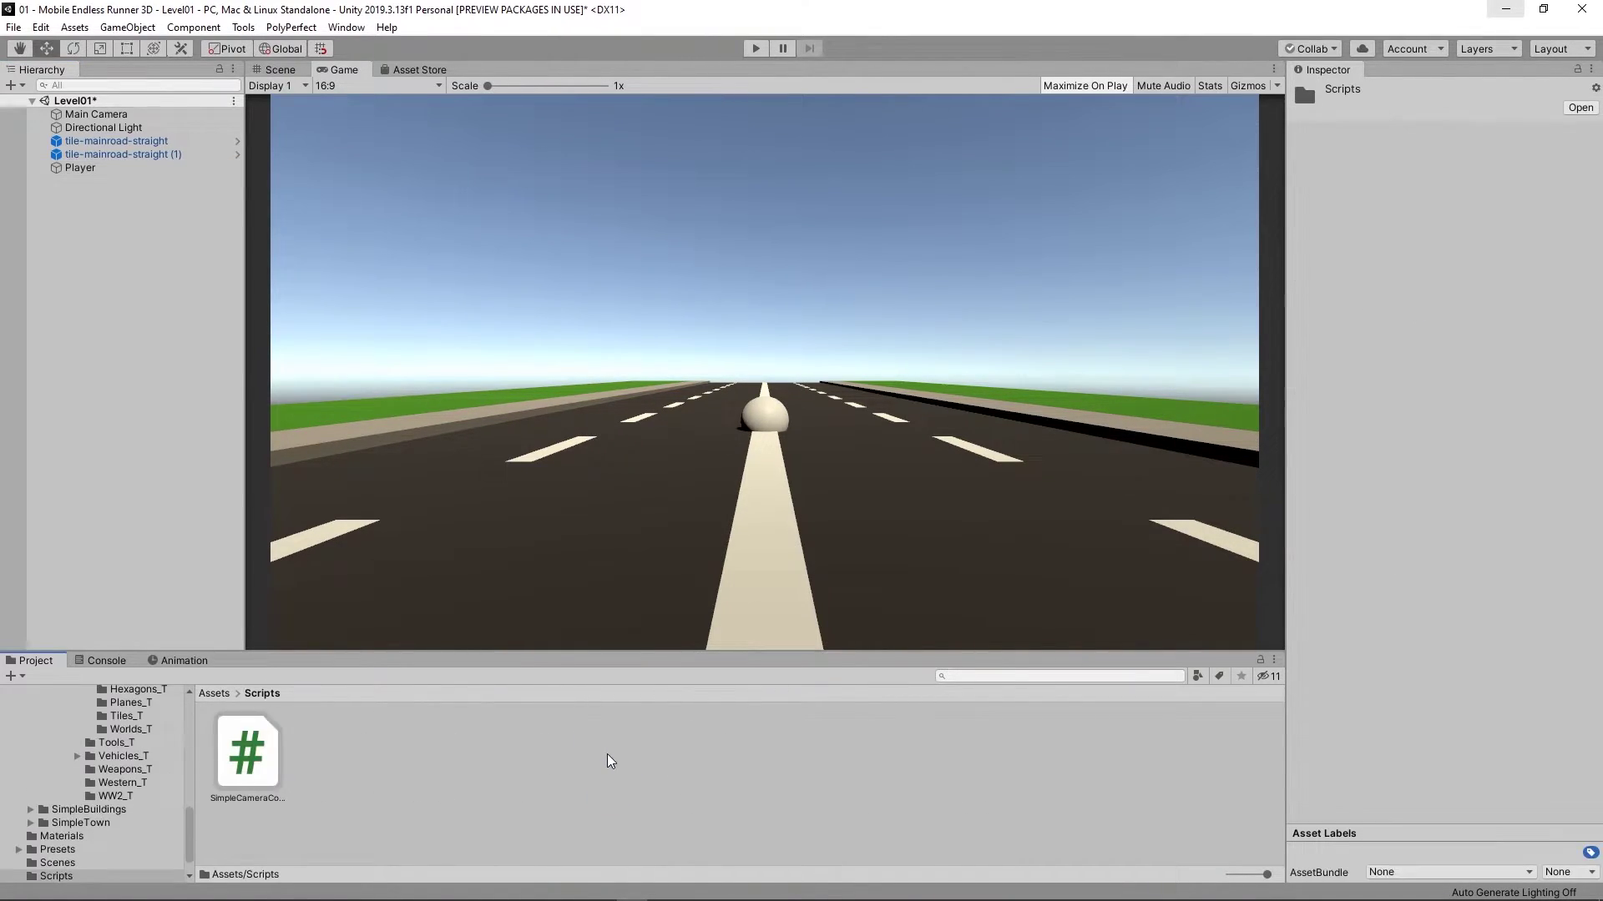
pyautogui.rightClick(403, 755)
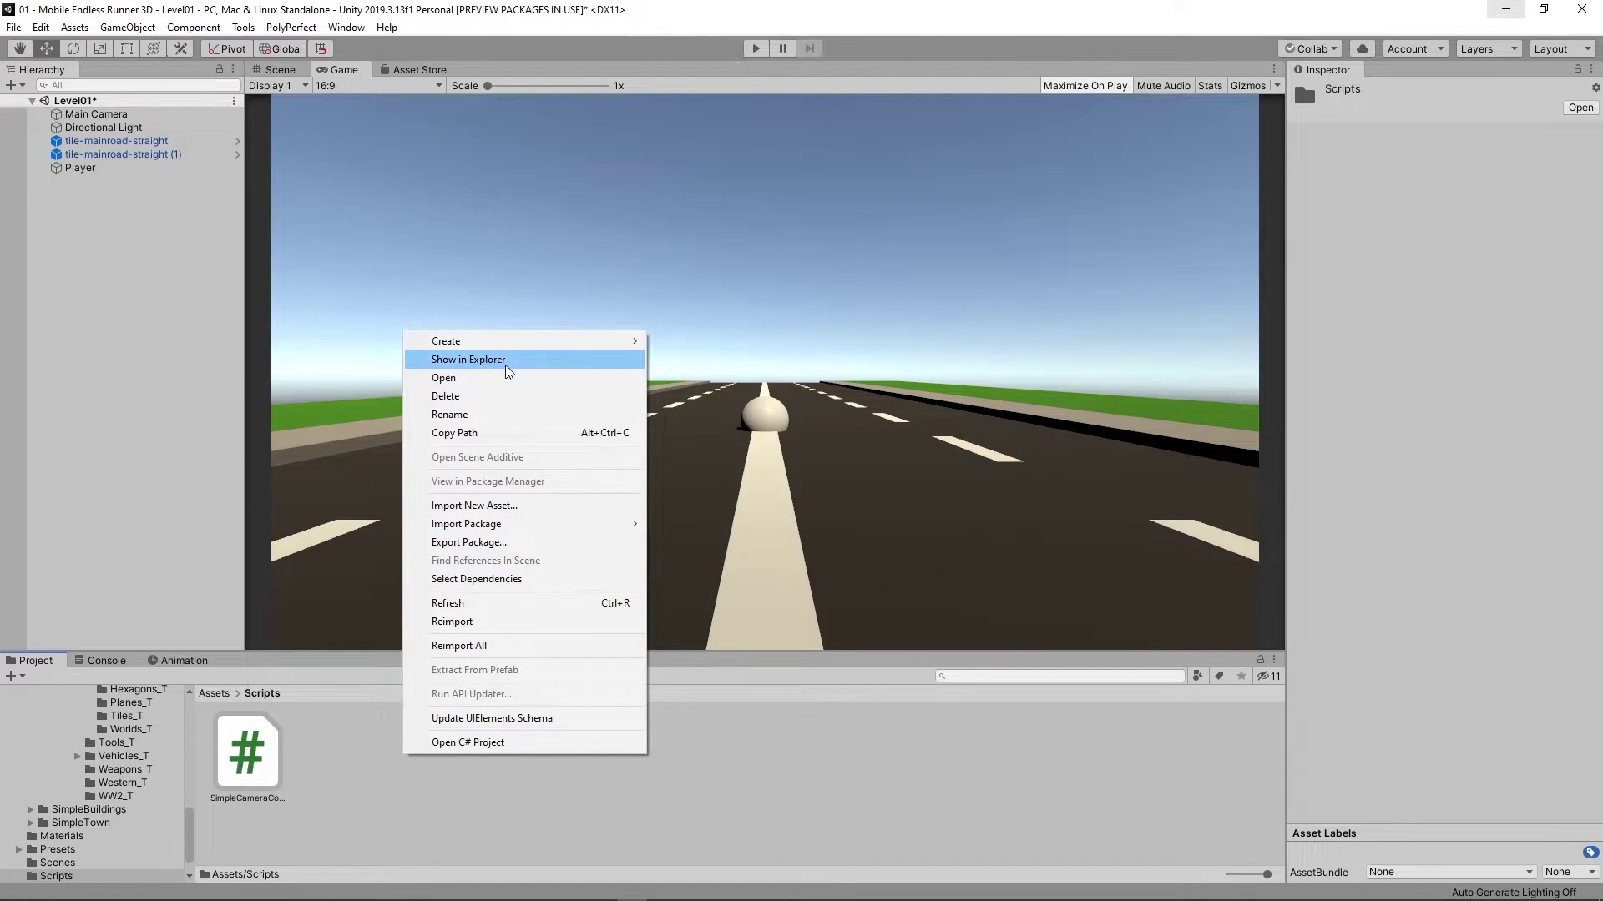
pyautogui.moveTo(518, 340)
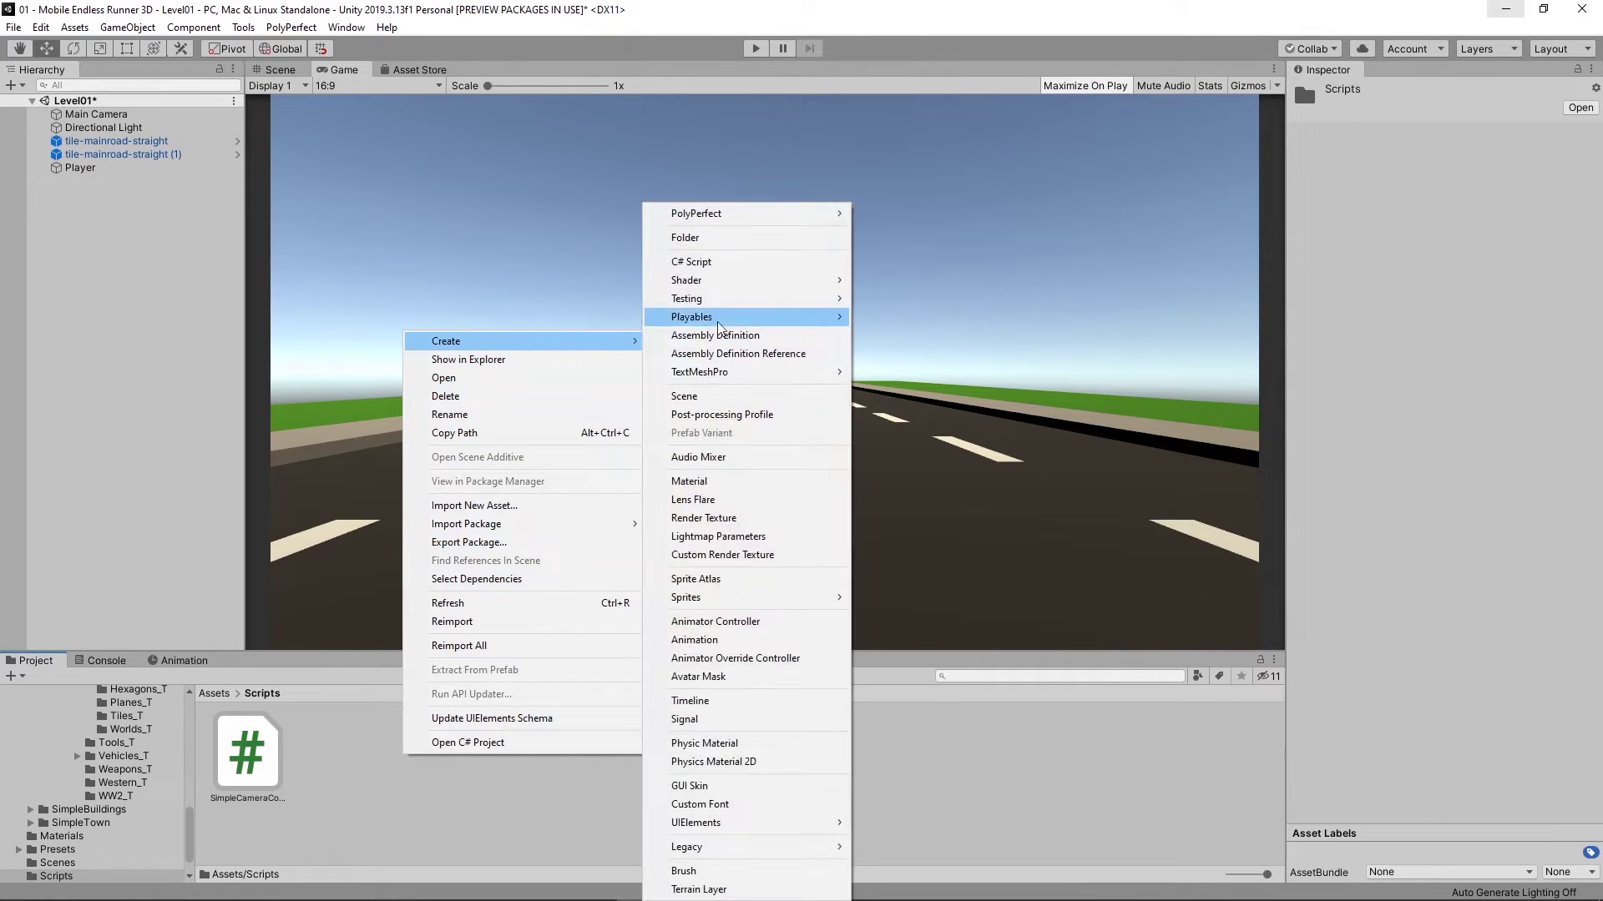
pyautogui.click(728, 259)
pyautogui.write('TestCharController')
pyautogui.press('Return')
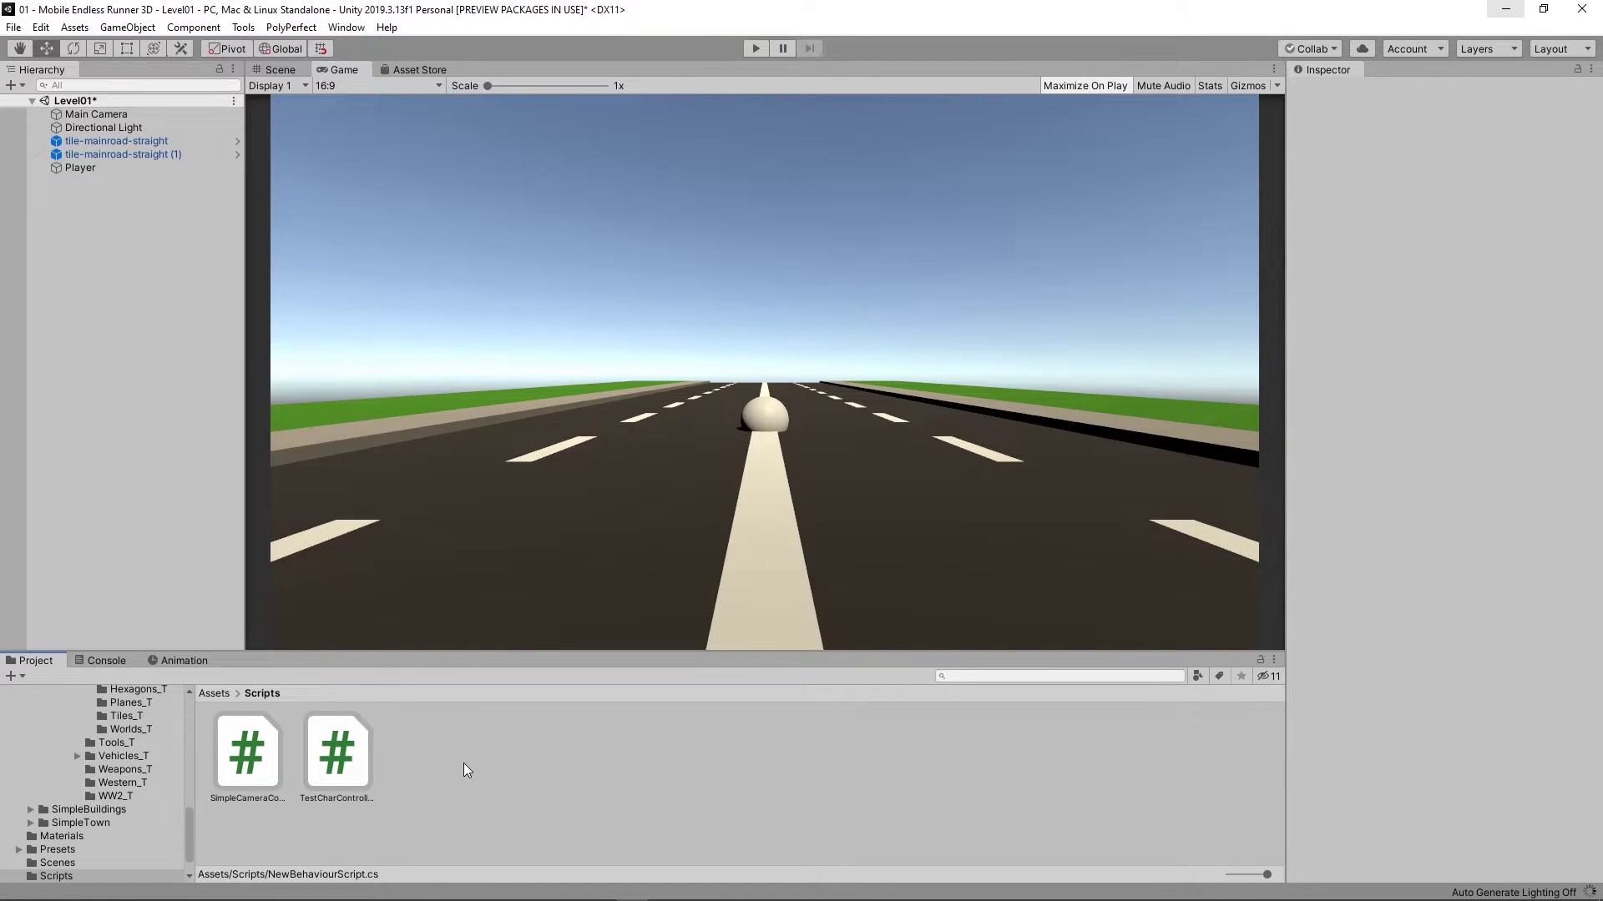
# - Create a second C# script named TestCameraController
pyautogui.rightClick(463, 763)
pyautogui.moveTo(567, 354)
pyautogui.click(733, 261)
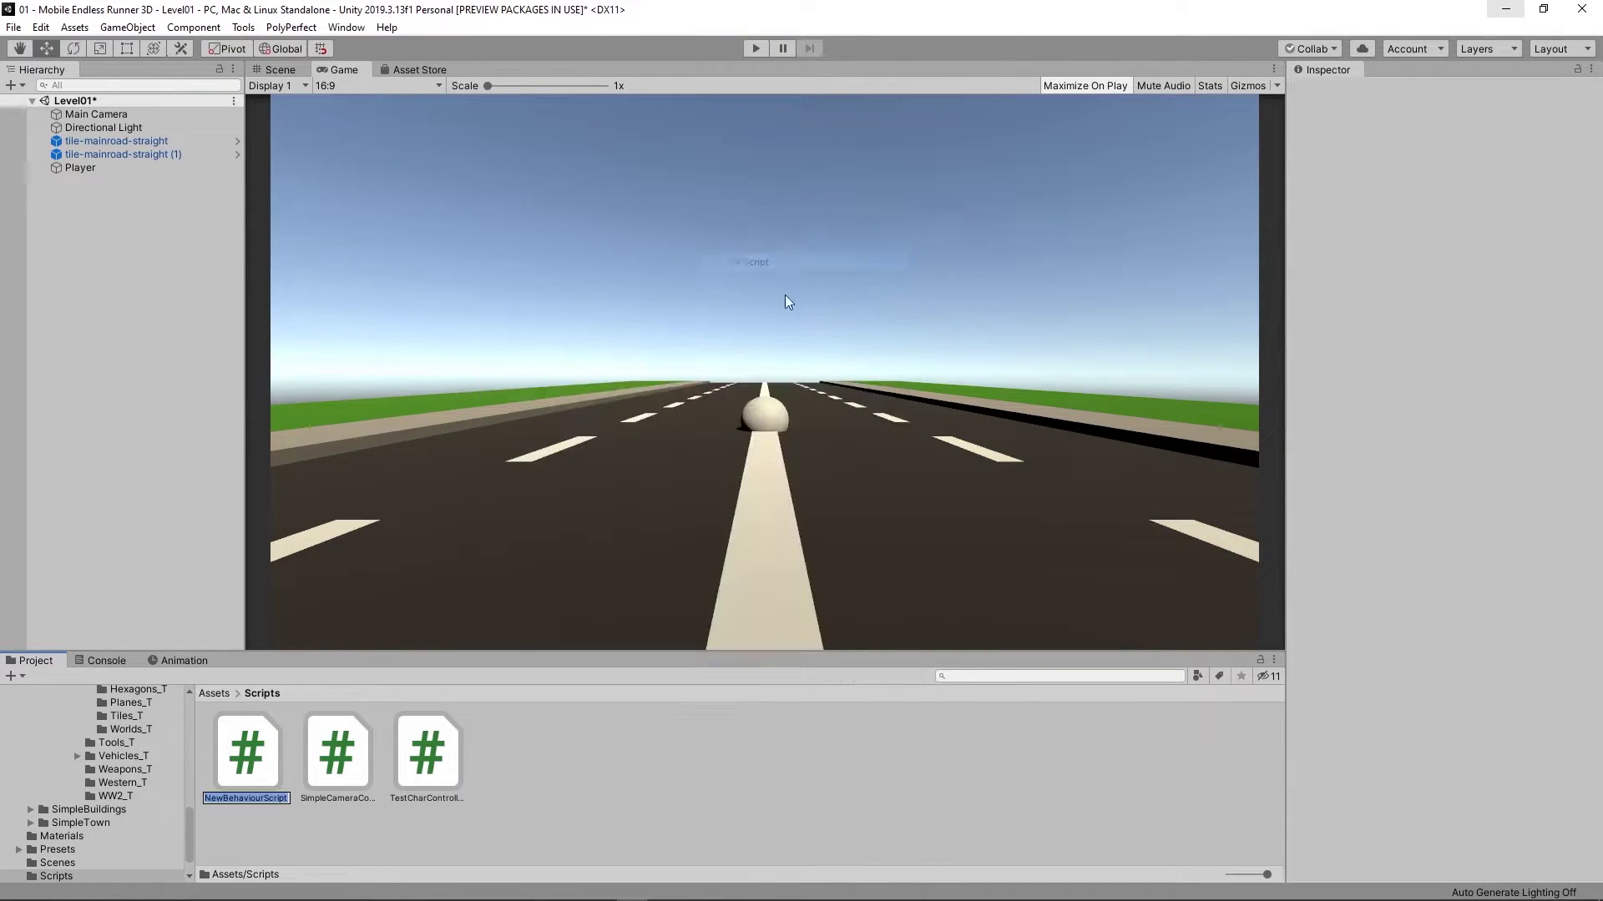
pyautogui.write('TestCama')
pyautogui.press('BackSpace')
pyautogui.write('eraController')
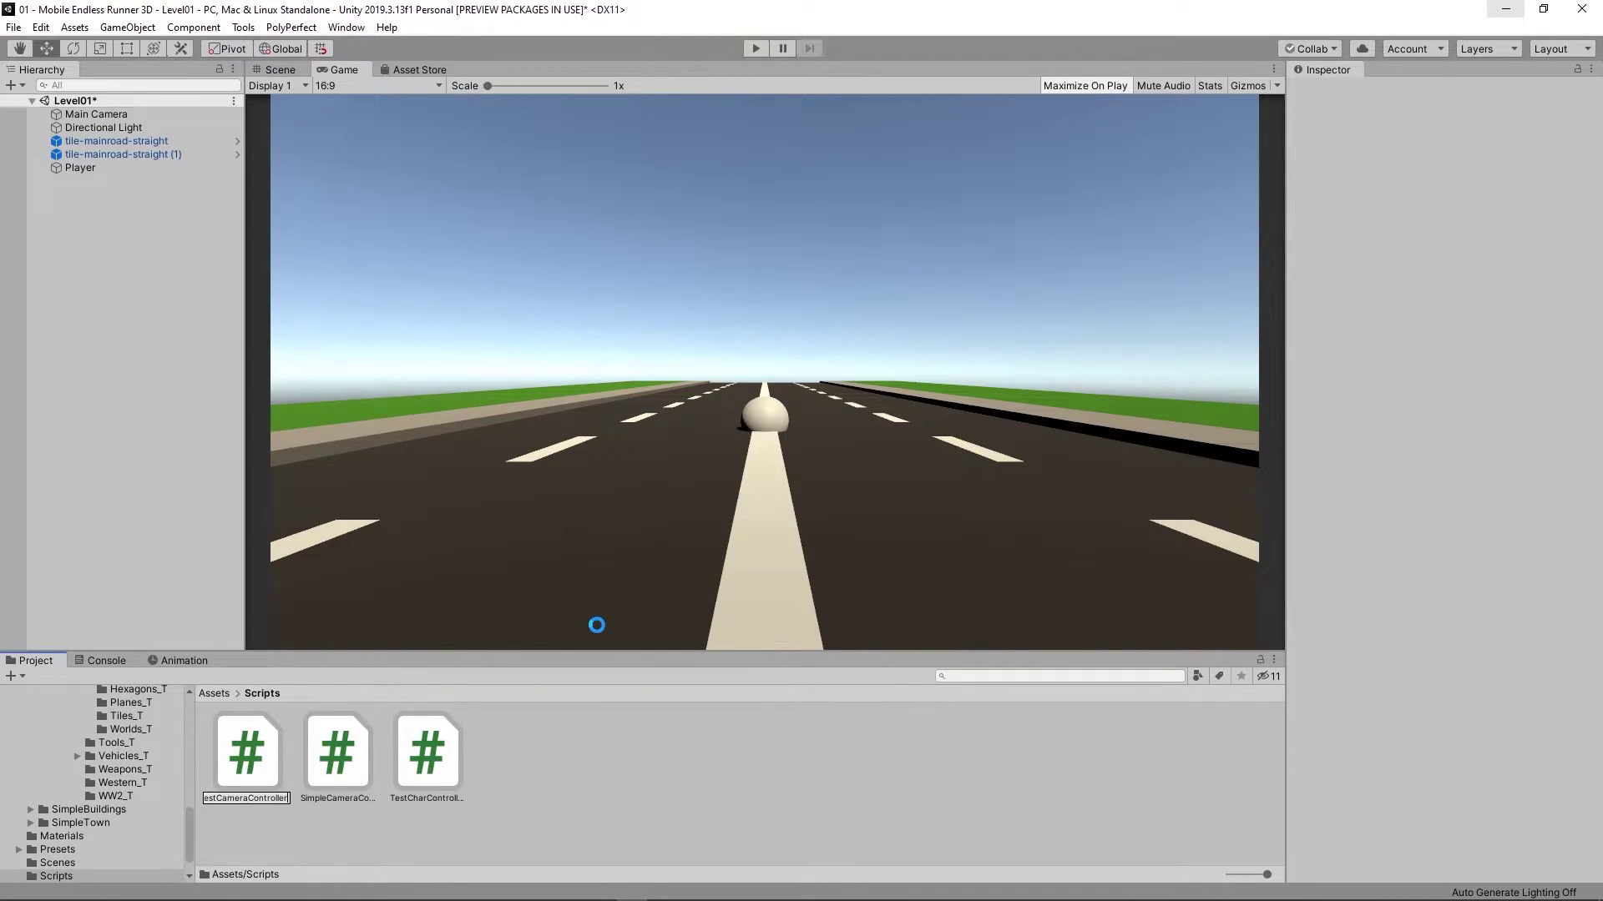
pyautogui.press('Return')
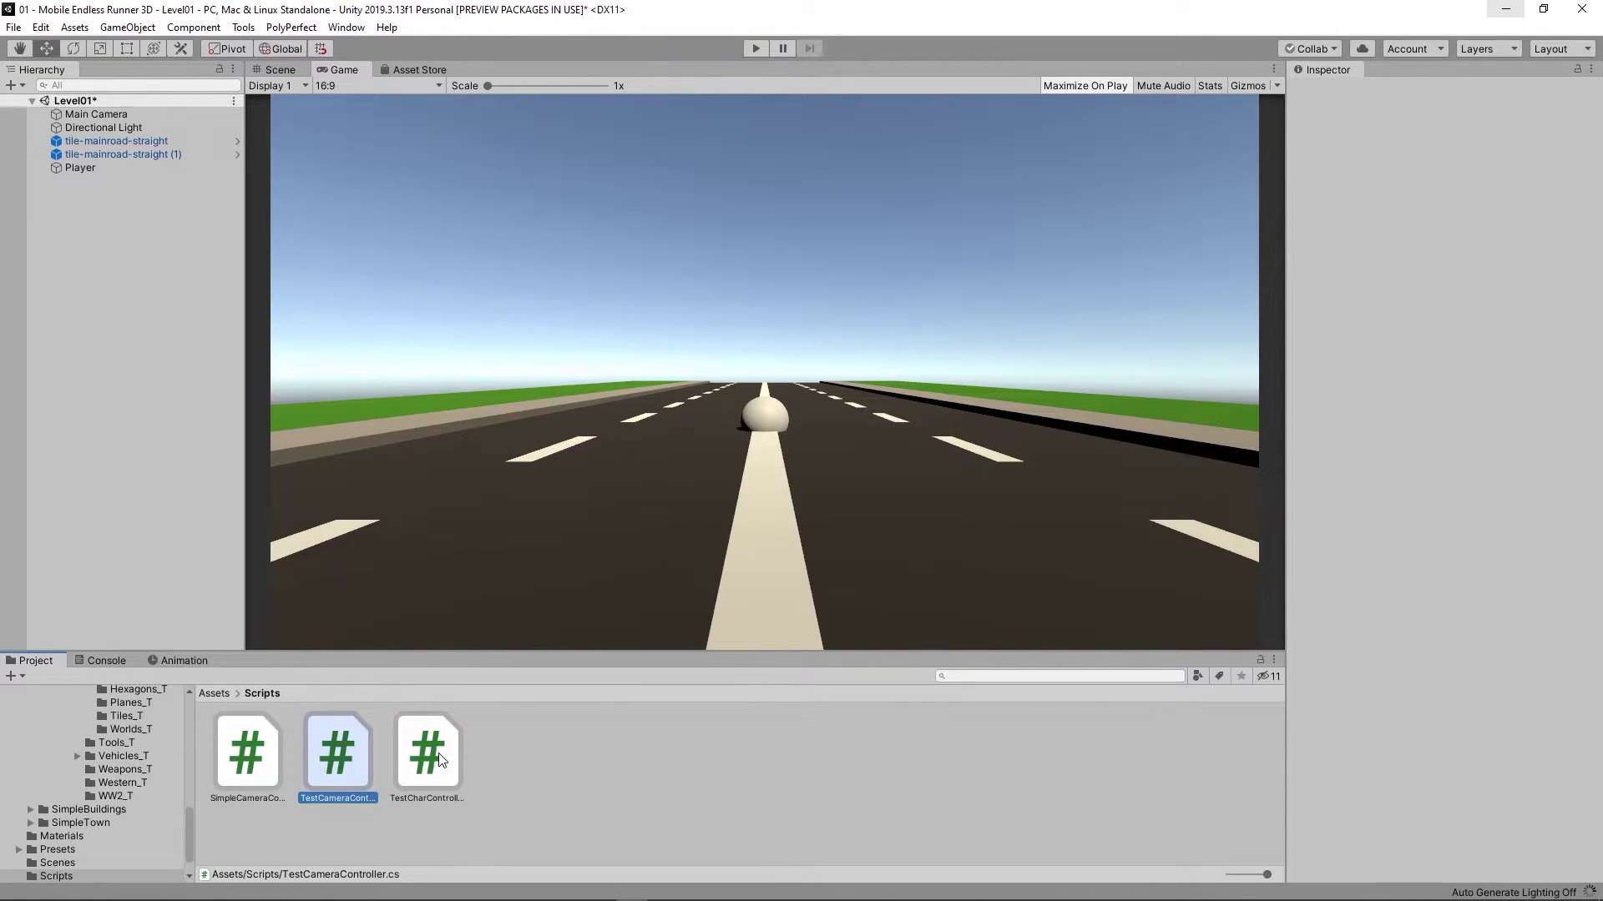
# - Attach the TestCharController script to the Player sphere
pyautogui.click(442, 759)
pyautogui.moveTo(437, 753); pyautogui.dragTo(87, 165)
pyautogui.moveTo(347, 743); pyautogui.dragTo(94, 114)
pyautogui.click(92, 169)
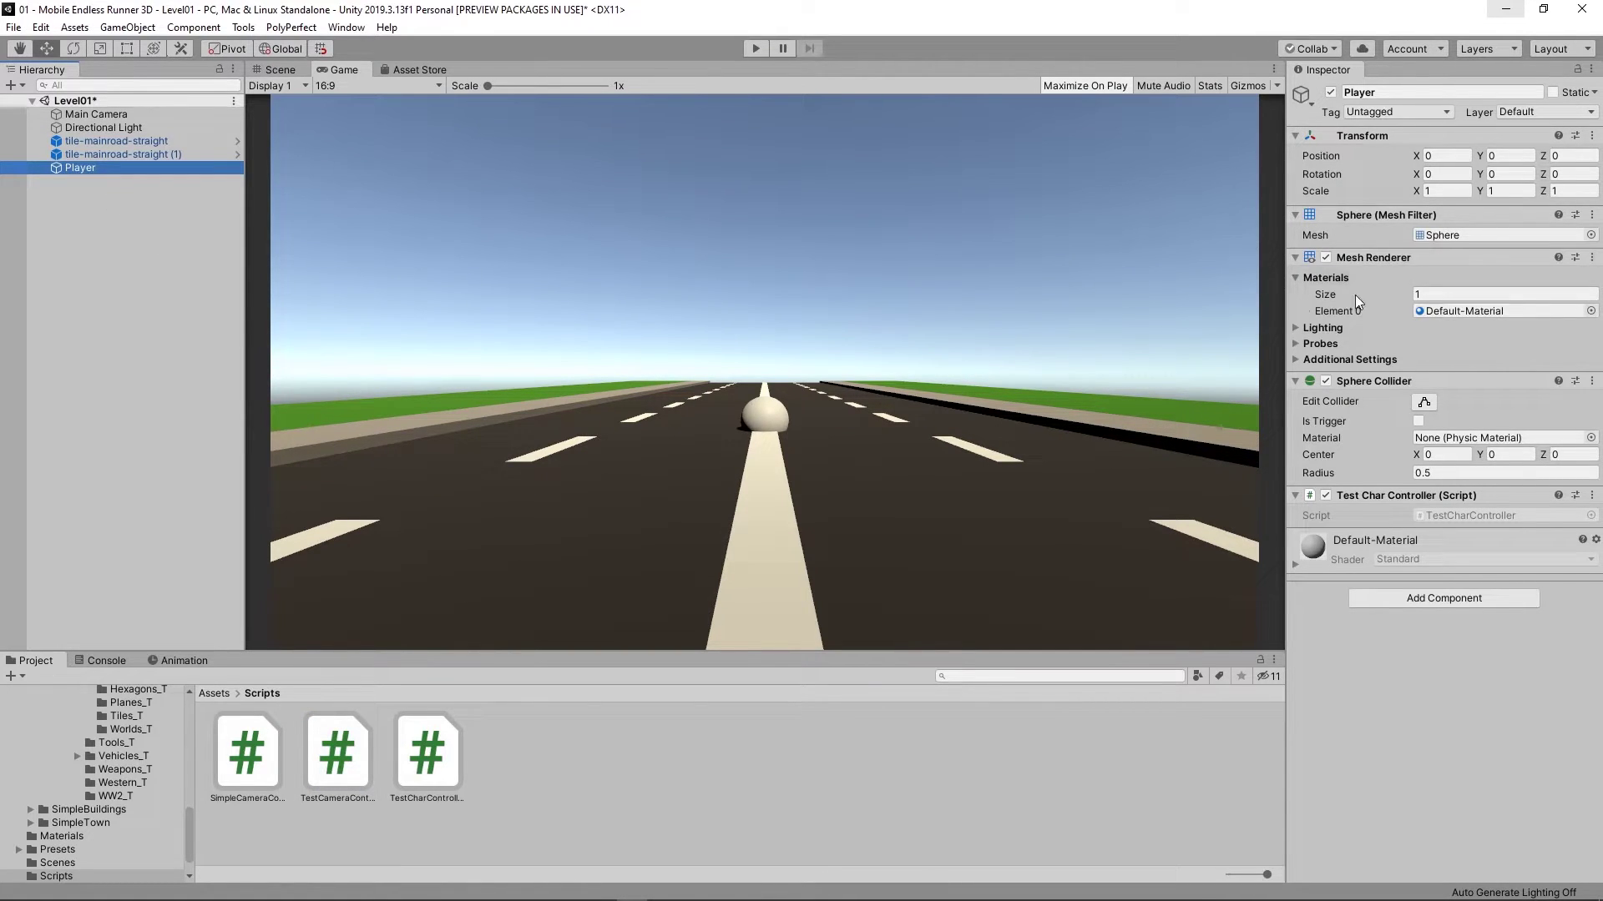
# - Set Player's Transform Position Y to 0.4 and save the Level01 scene
pyautogui.click(1509, 155)
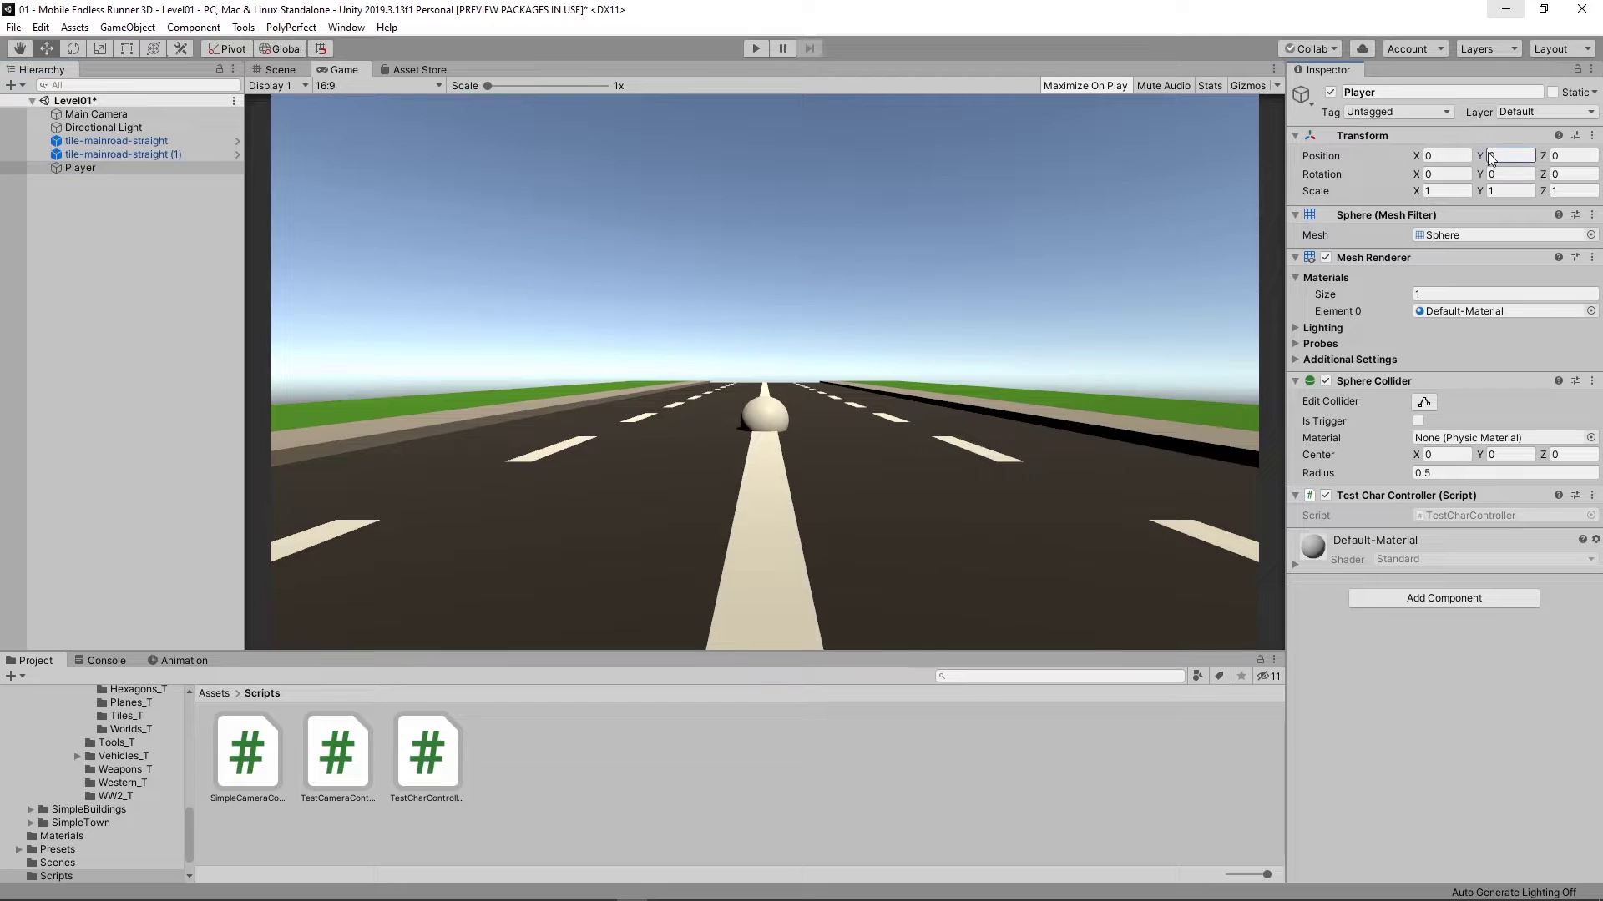
pyautogui.write('0.52')
pyautogui.press('BackSpace')
pyautogui.write('8')
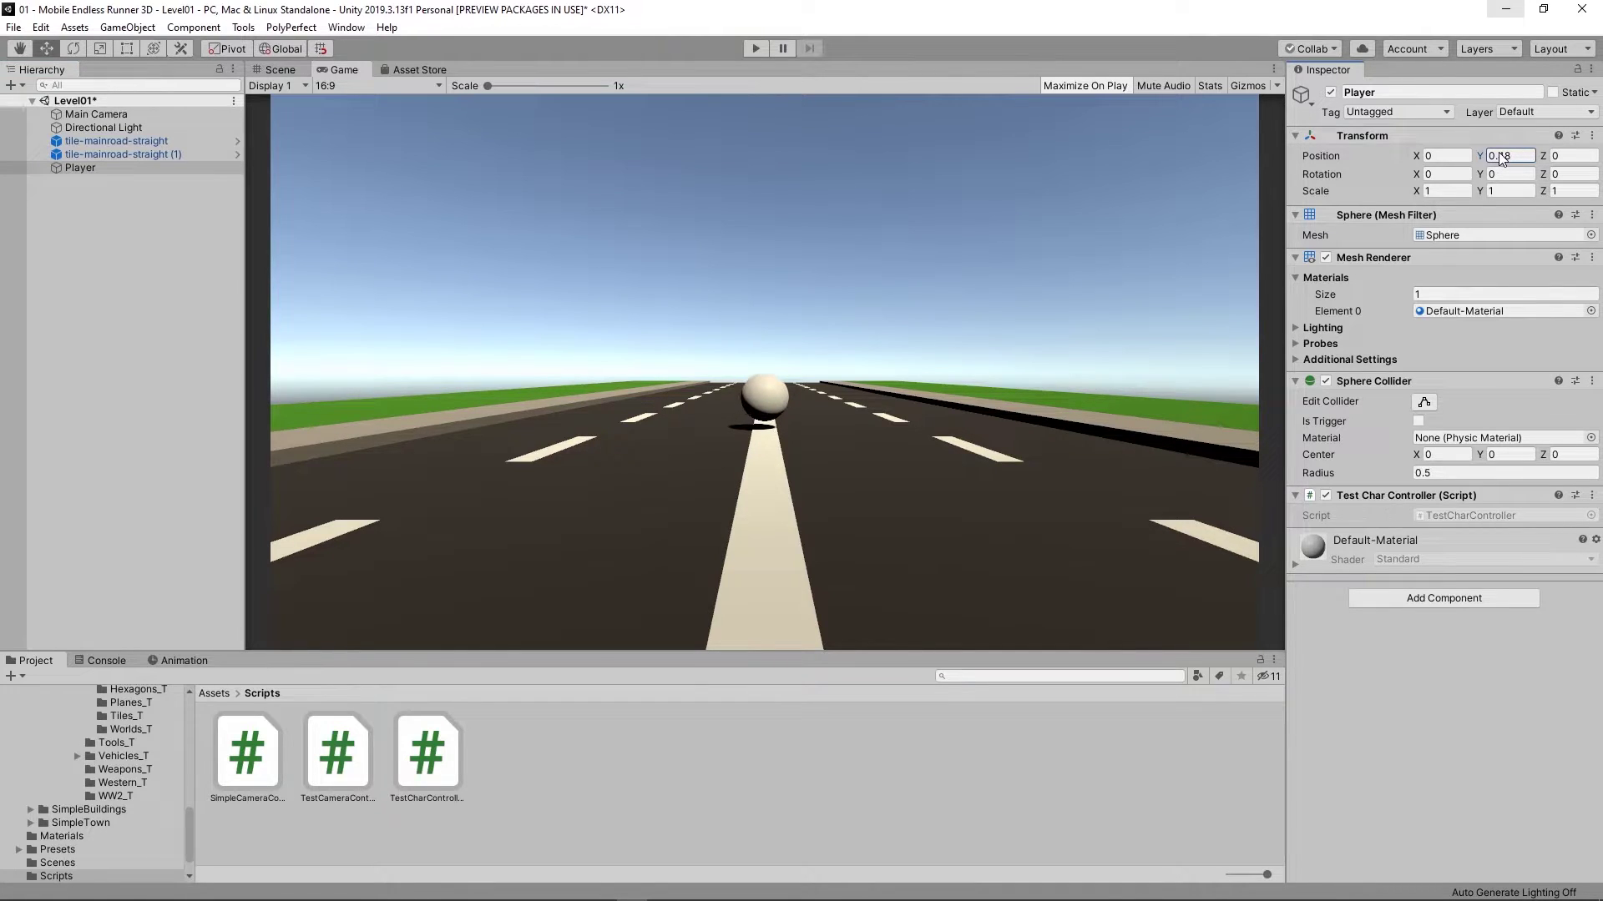
pyautogui.press('BackSpace')
pyautogui.press('BackSpace')
pyautogui.write('4')
pyautogui.hotkey('ctrl', 's')
pyautogui.click(429, 763)
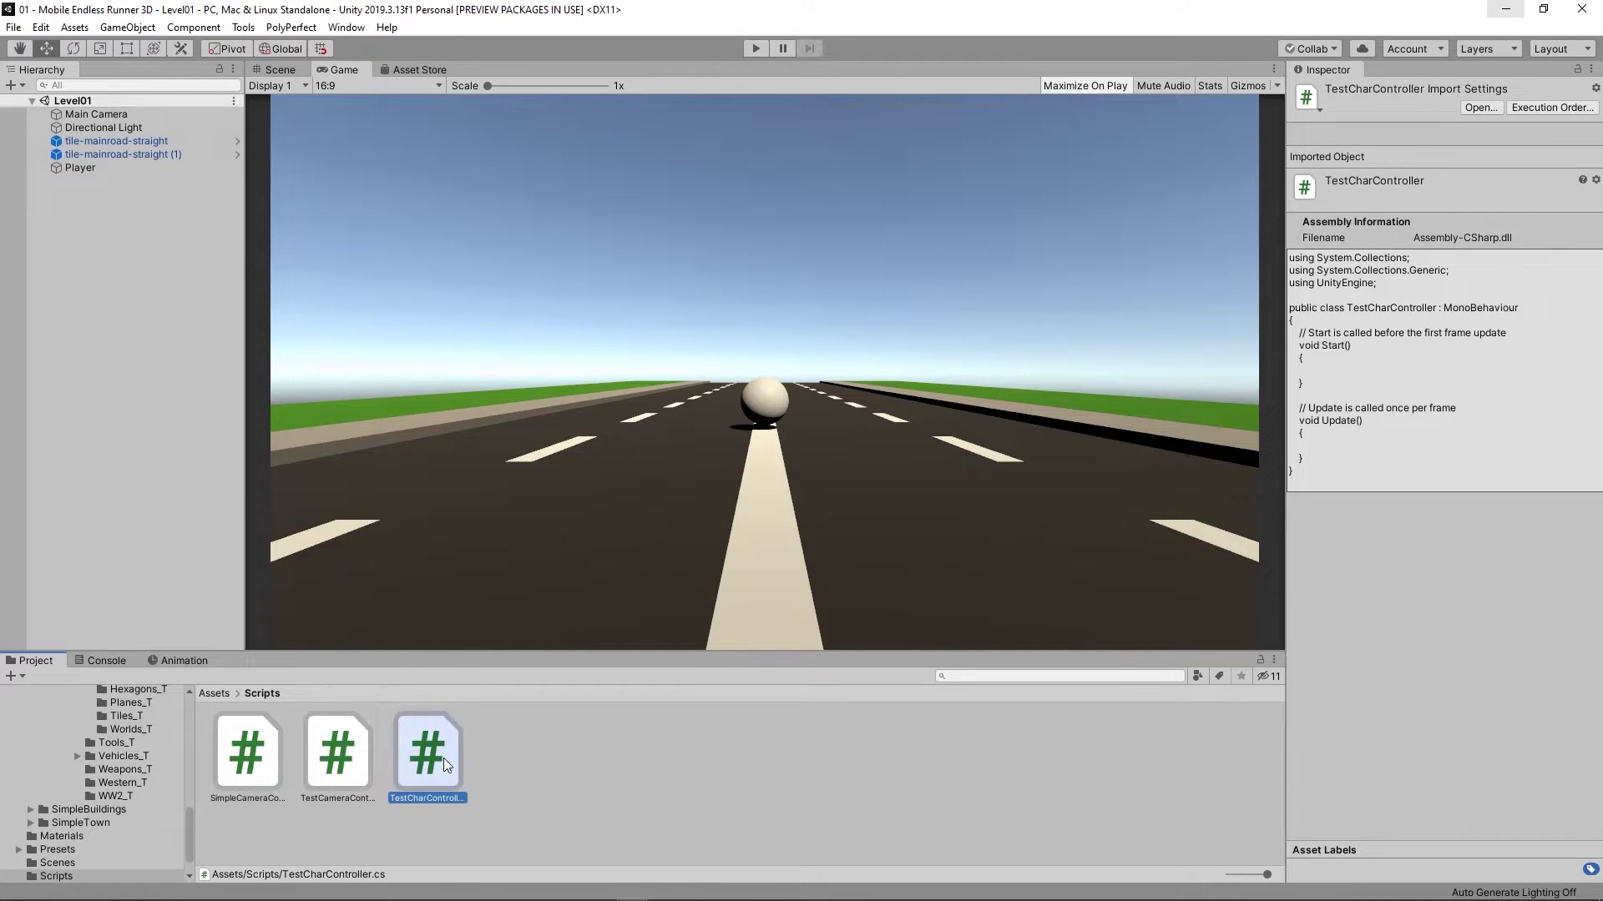
# - Open TestCharController in Visual Studio and declare 'public float movementSpeed = 10f;' at the class top
pyautogui.doubleClick(444, 758)
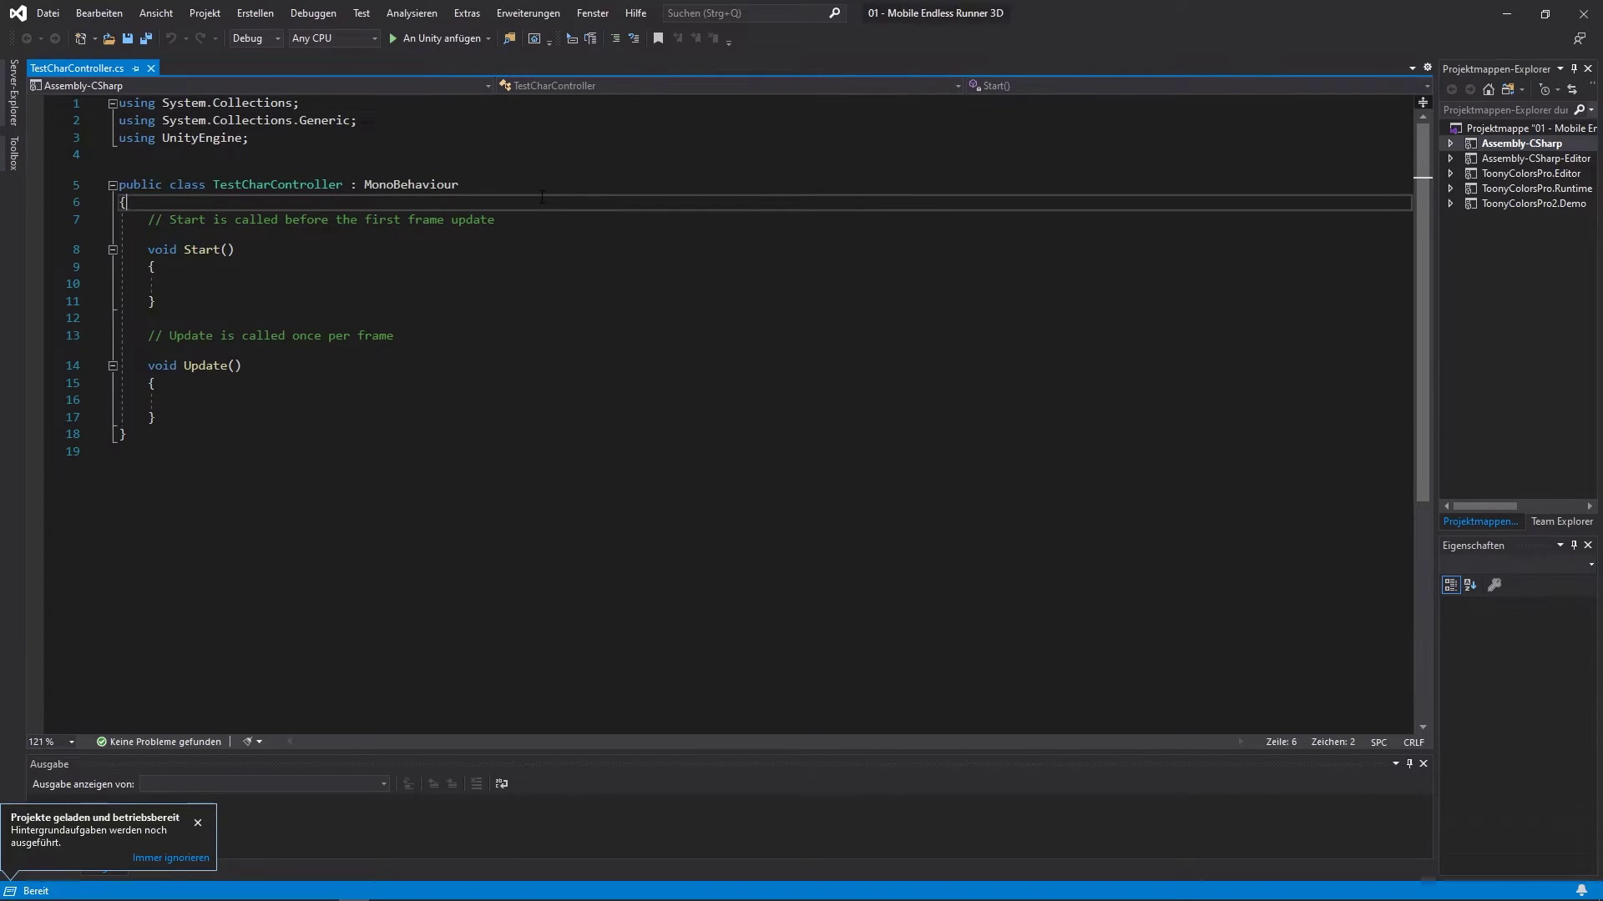
pyautogui.press('Return')
pyautogui.press('Return')
pyautogui.press('Up')
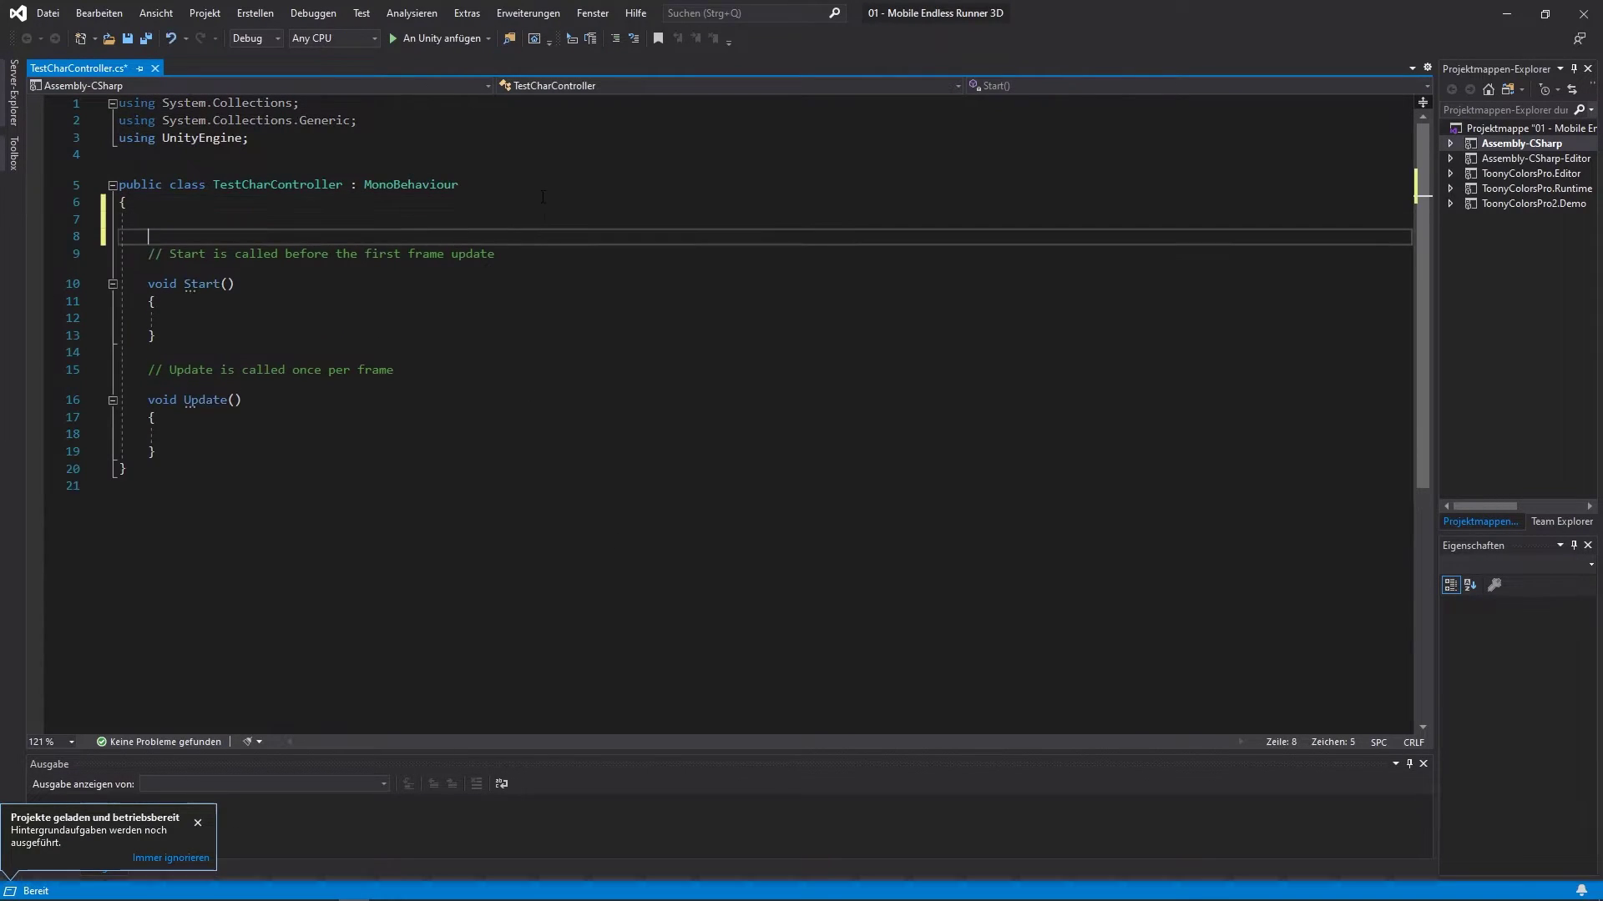
pyautogui.write('public float movementSpeed = ')
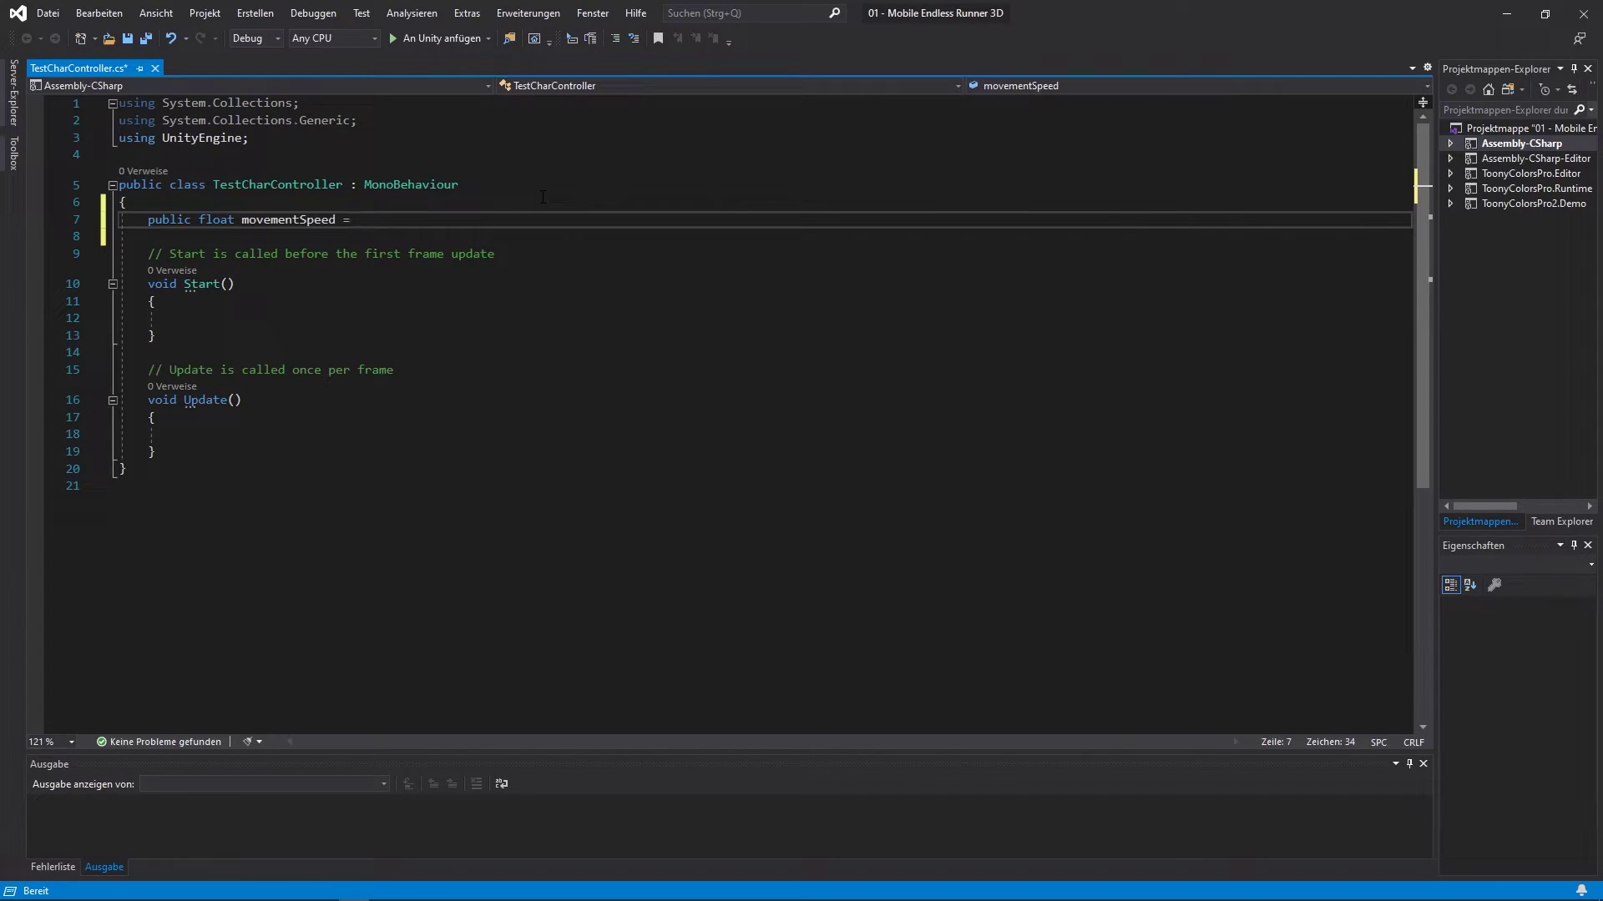
pyautogui.write('10f;')
# - In Update(), add float hMovement = Input.GetAxis("Horizontal") * movementSpeed
pyautogui.hotkey('ctrl', 's')
pyautogui.press('Down')
pyautogui.press('Down')
pyautogui.press('Down')
pyautogui.press('Down')
pyautogui.press('Down')
pyautogui.press('Down')
pyautogui.press('Down')
pyautogui.press('Down')
pyautogui.press('Down')
pyautogui.press('Down')
pyautogui.press('Down')
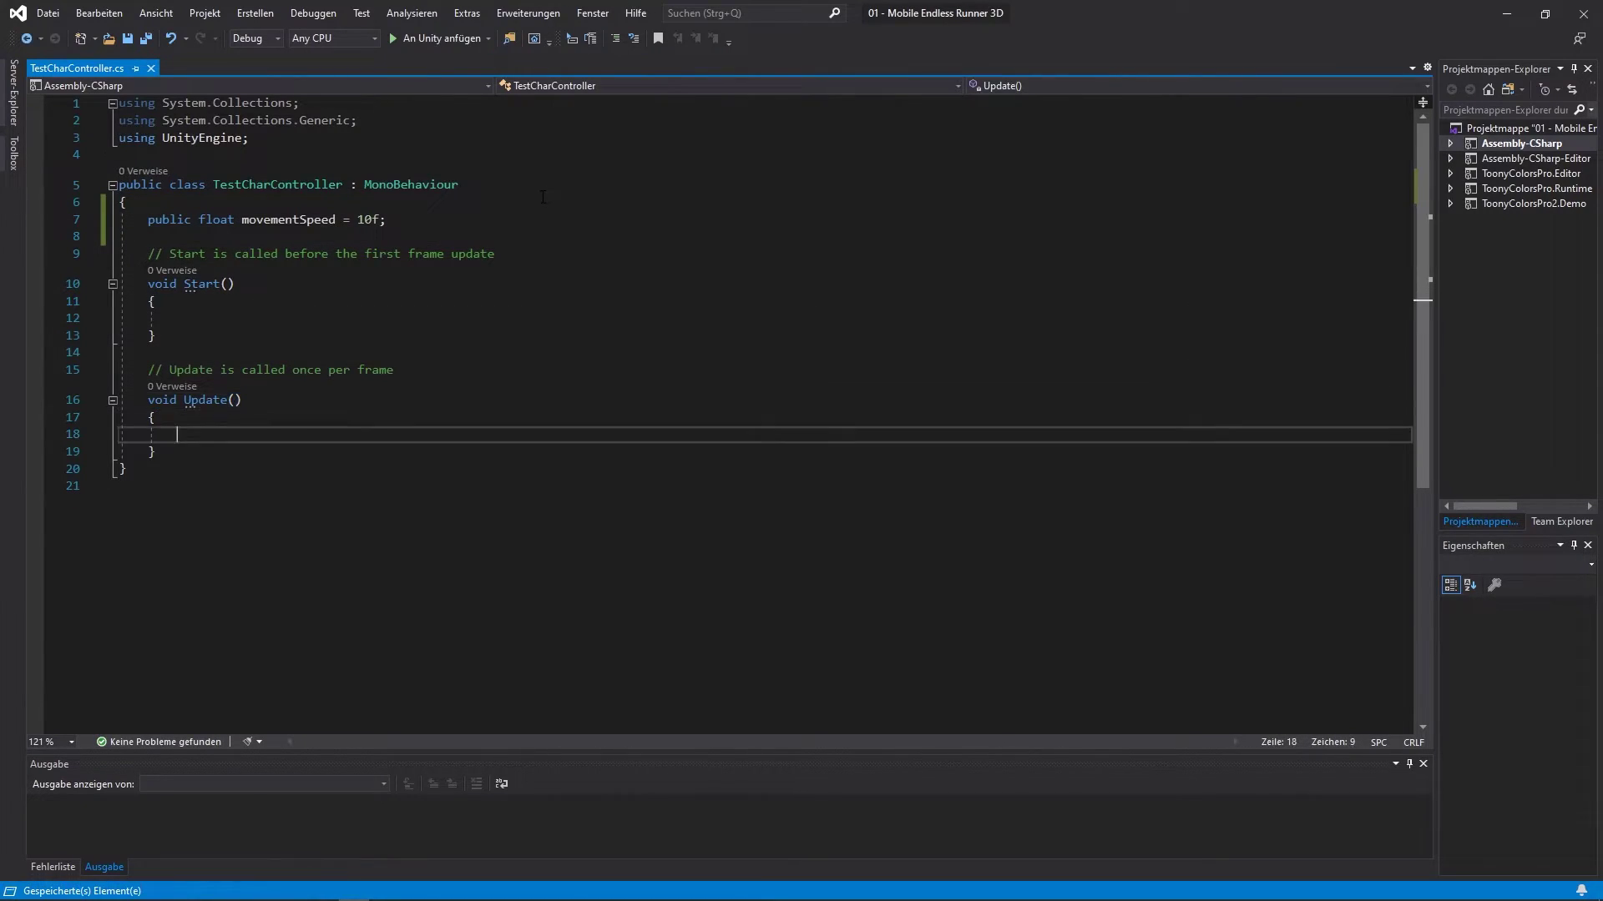
pyautogui.write('float hMove')
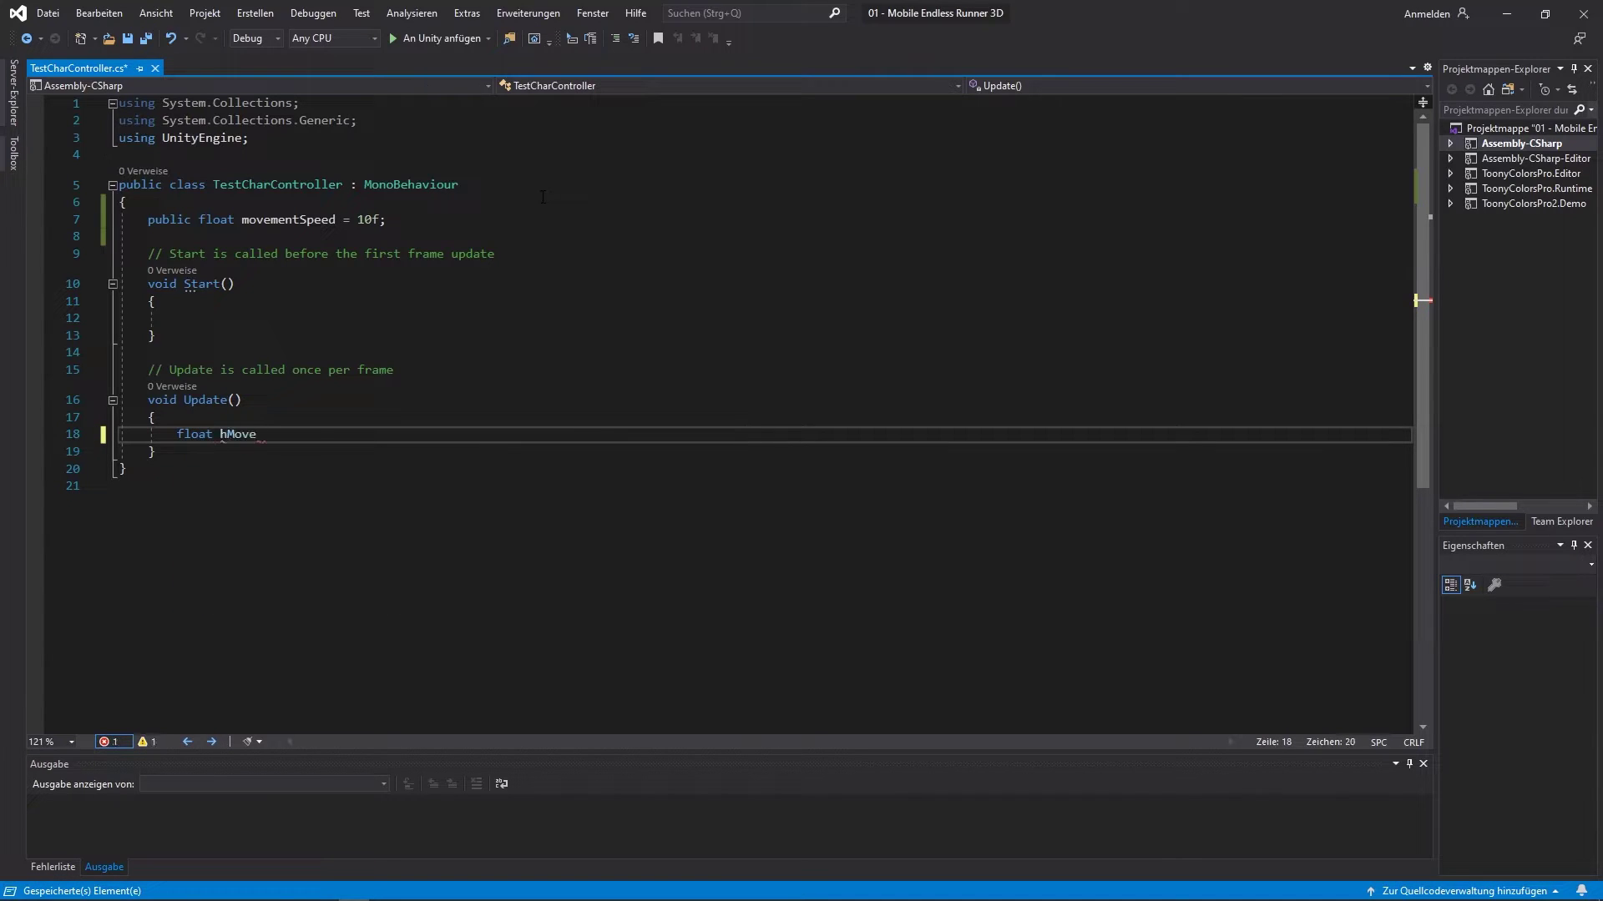
pyautogui.write('ment = ')
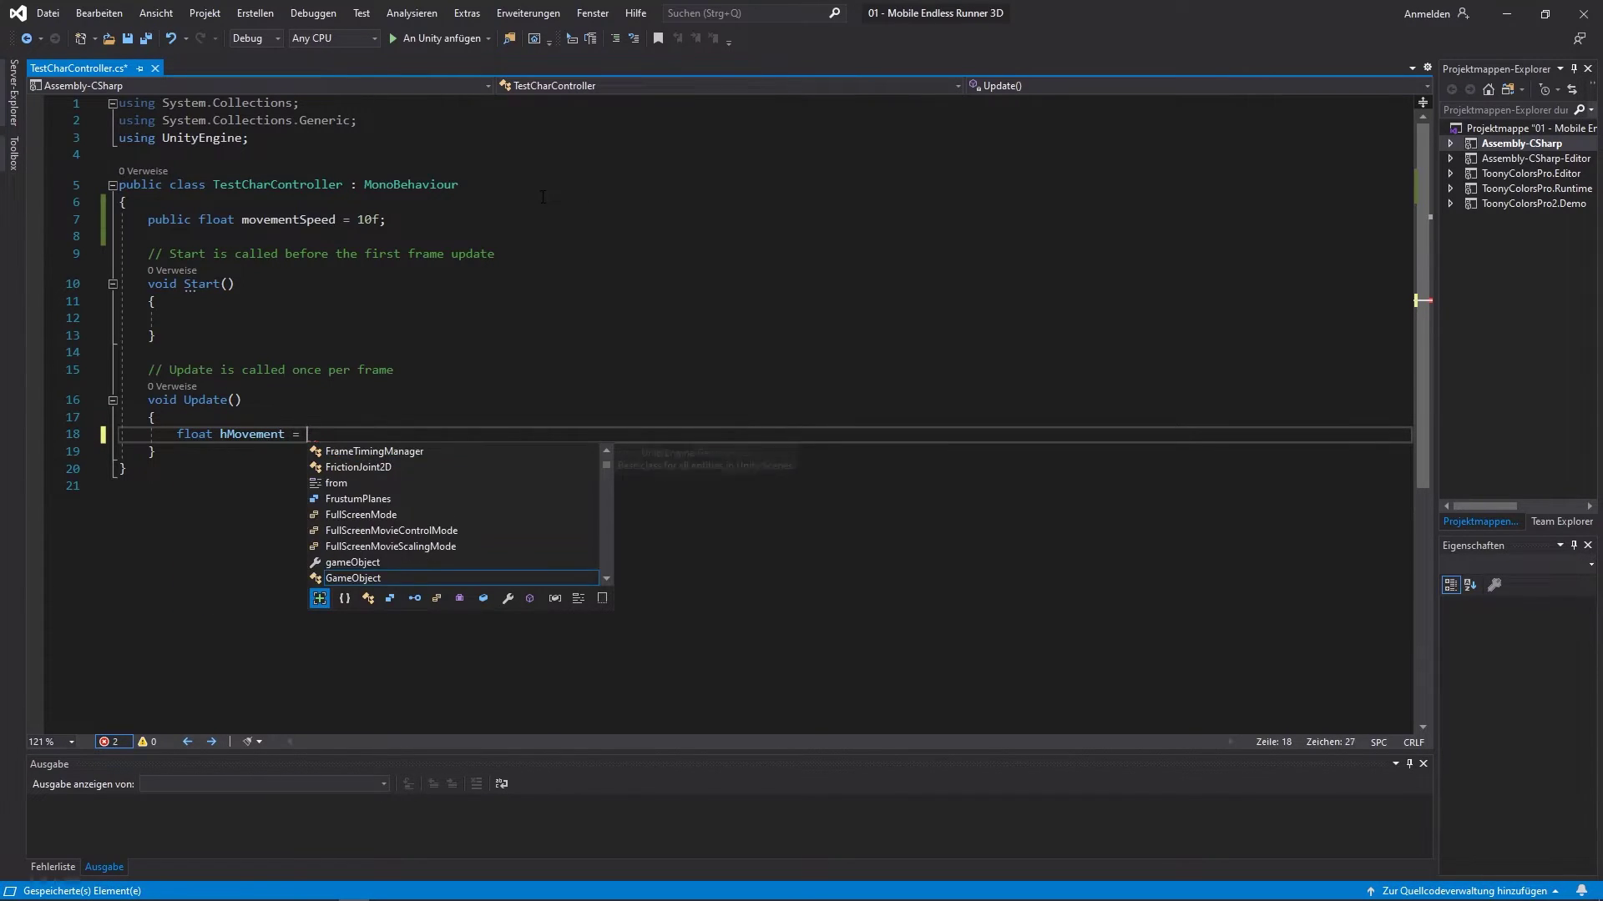
pyautogui.write('Input.')
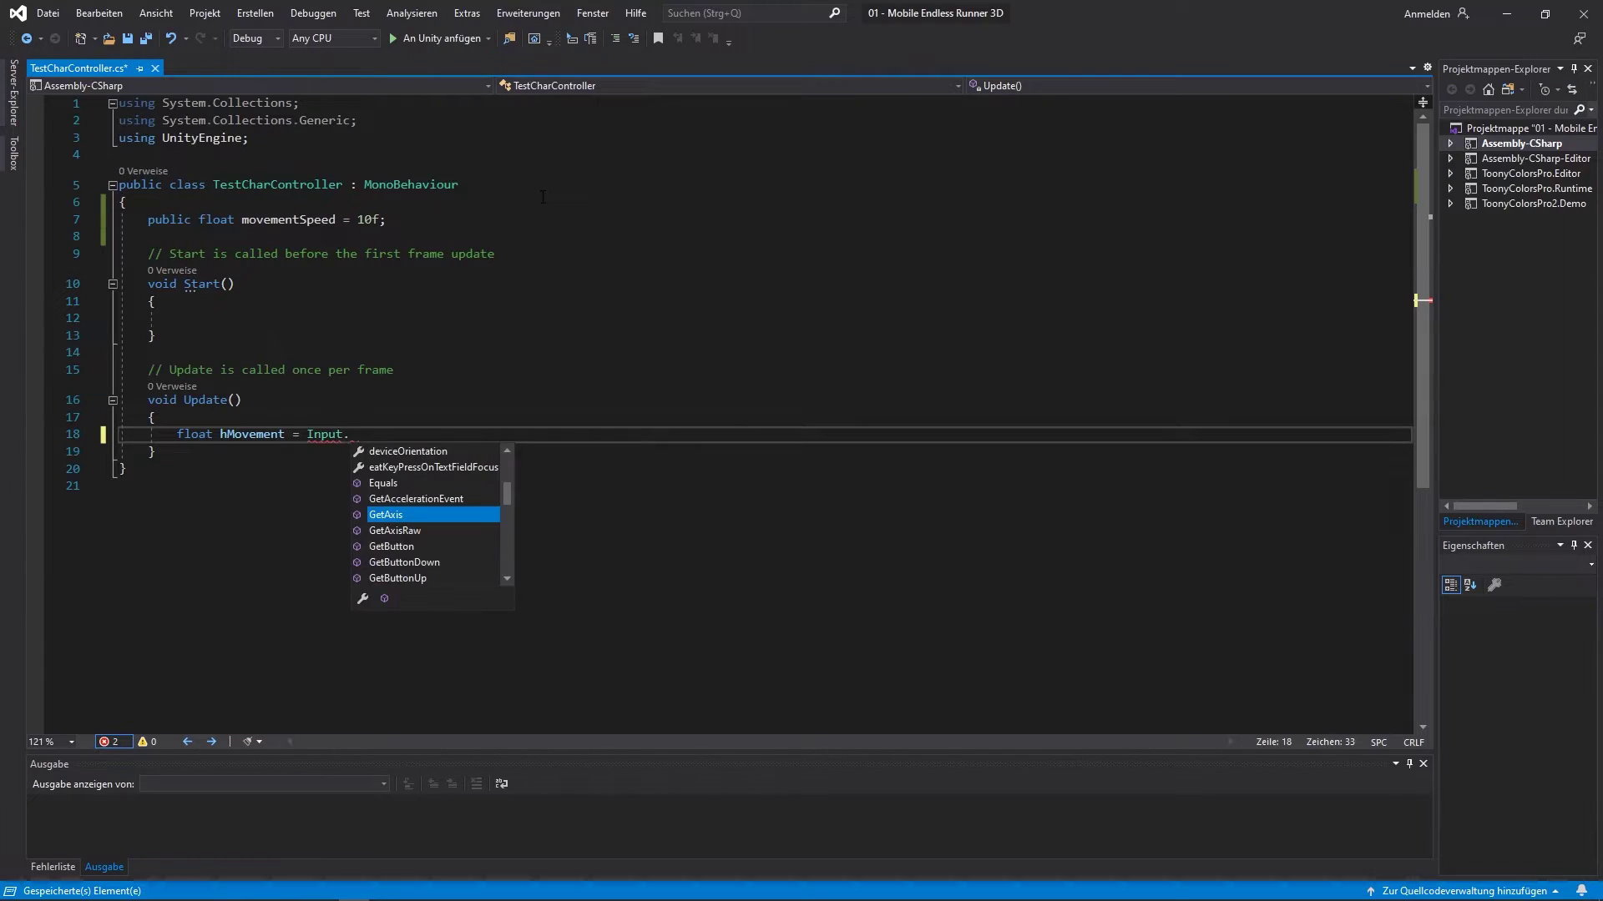
pyautogui.press('Tab')
pyautogui.write('("H')
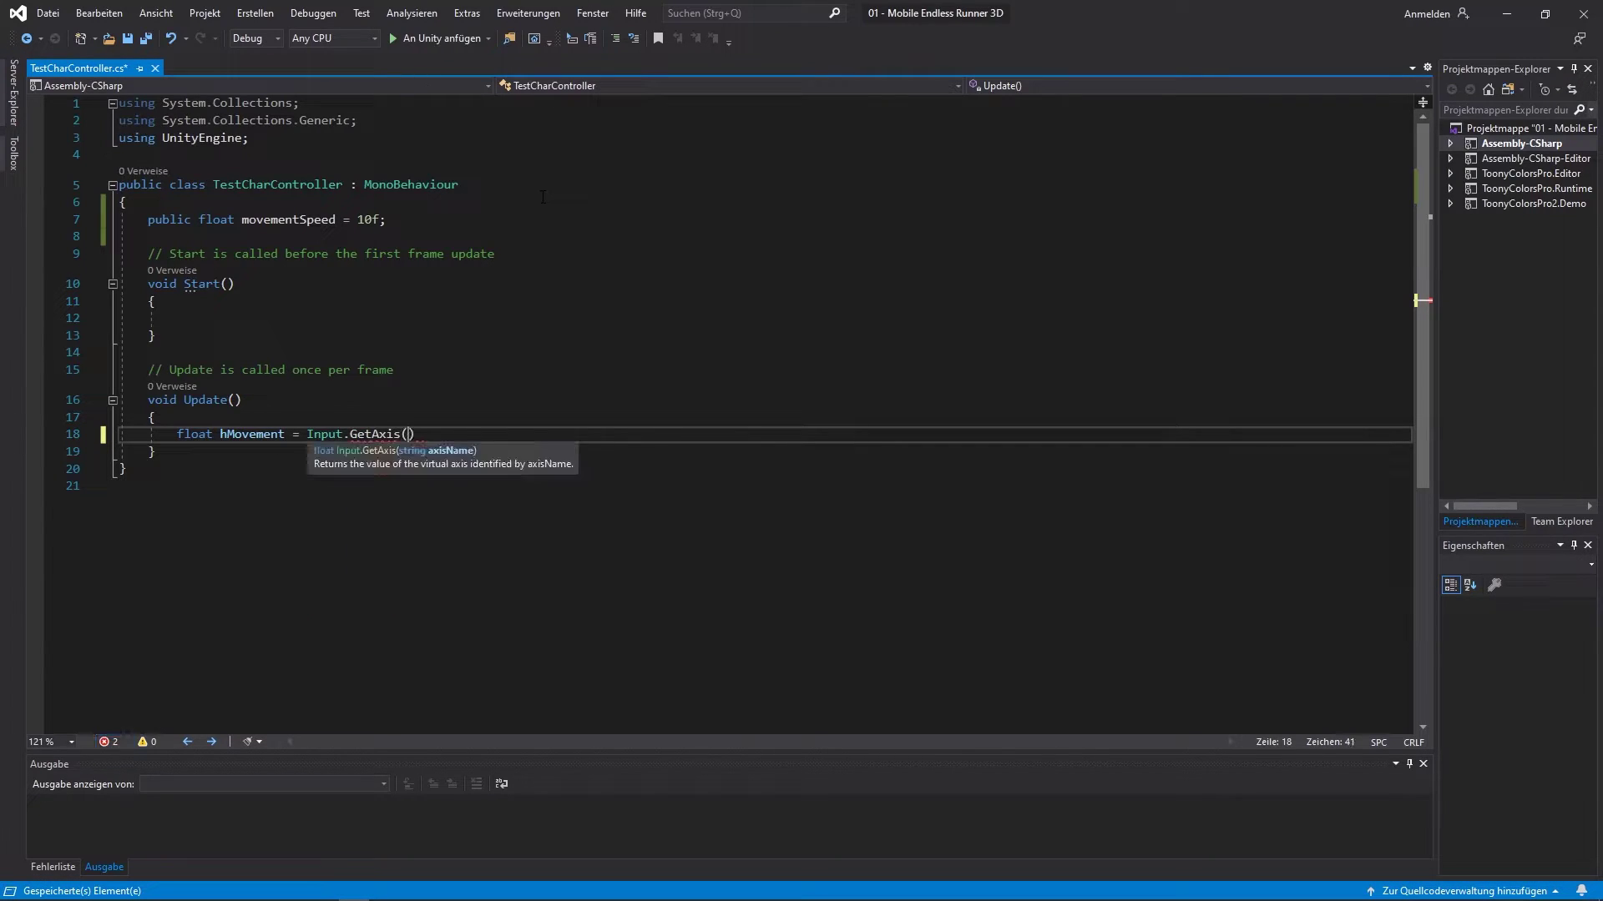
pyautogui.write('orizontal") * ')
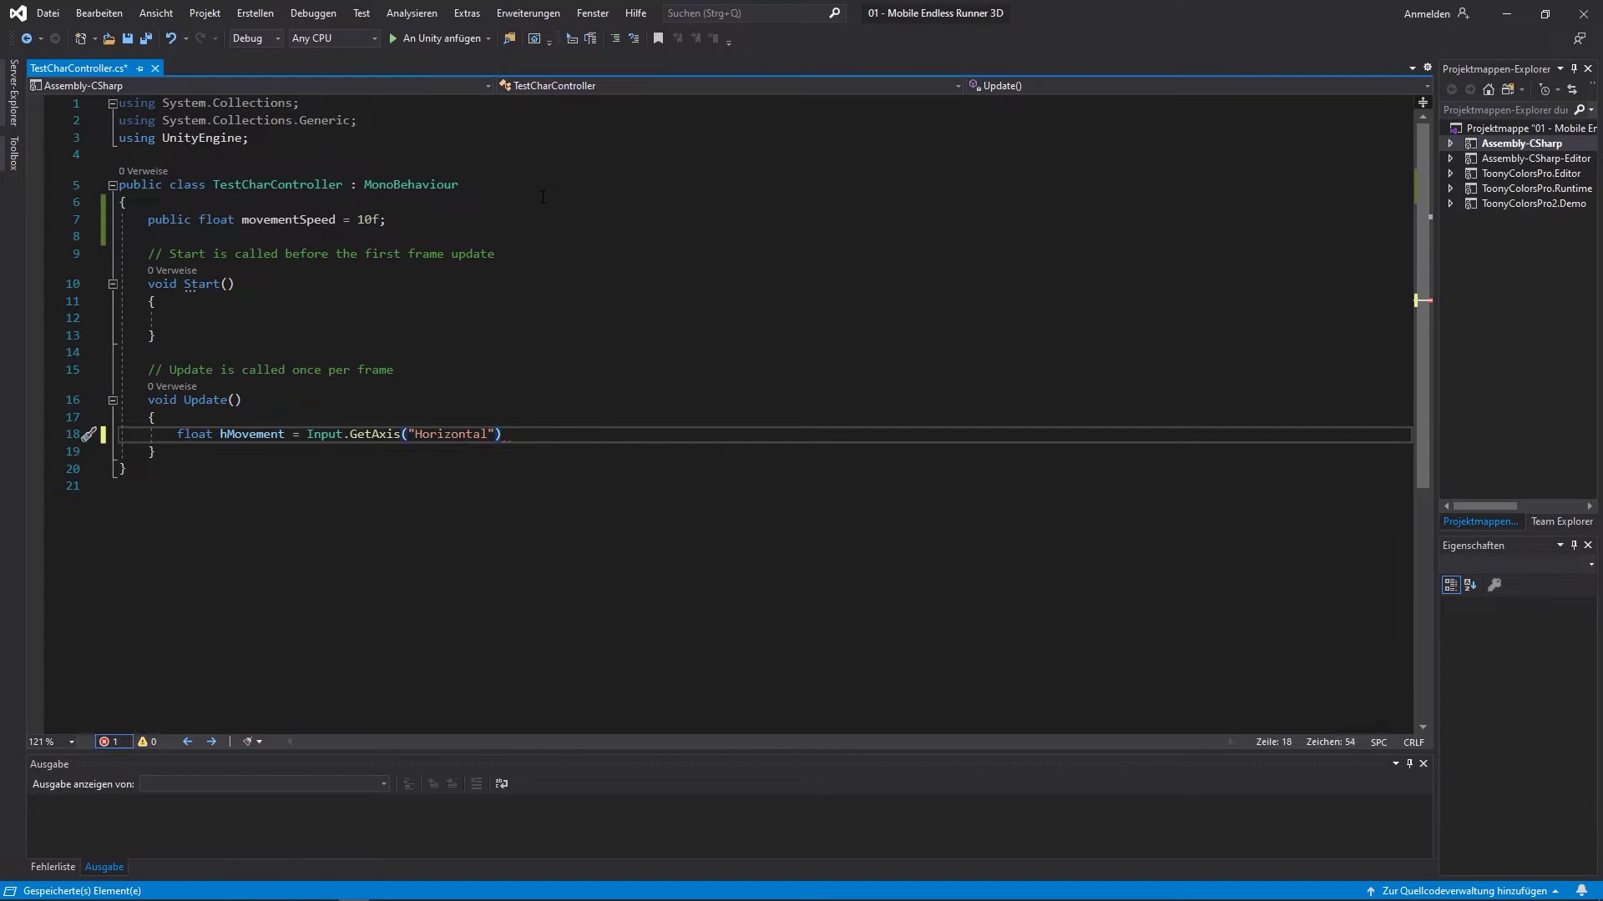
pyautogui.write('movementSpeed;')
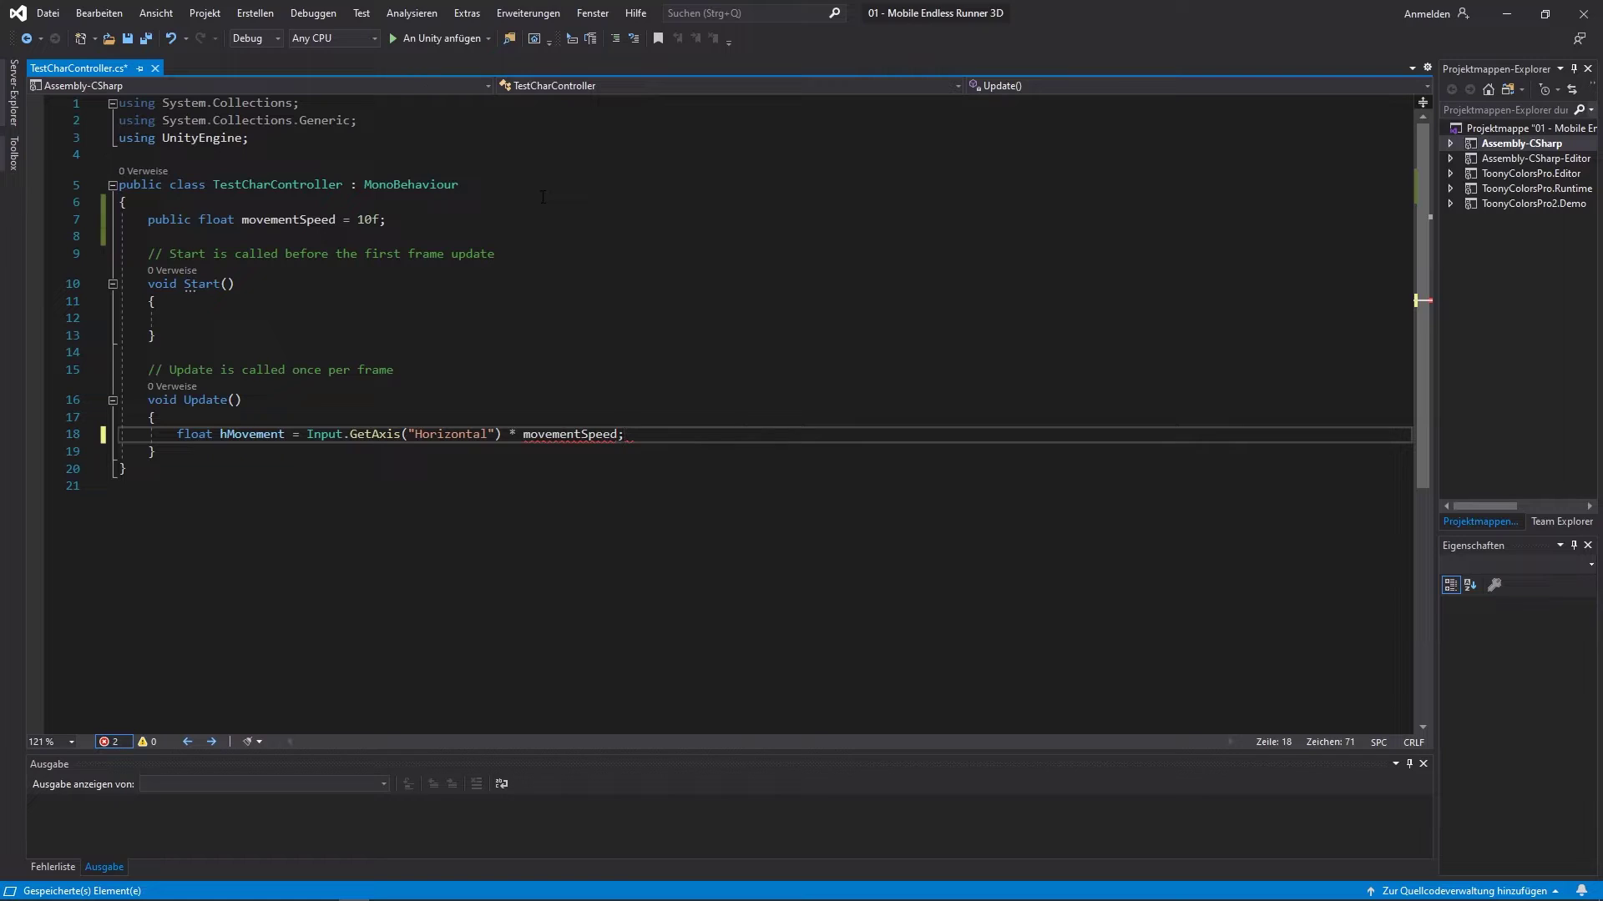
# - Add float vMovement = Input.GetAxis("Vertical") * movementSpeed / 2 and save the script
pyautogui.press('Return')
pyautogui.write('float vM')
pyautogui.write('ovement = I')
pyautogui.write('nput.GetAxis')
pyautogui.write('("Verti')
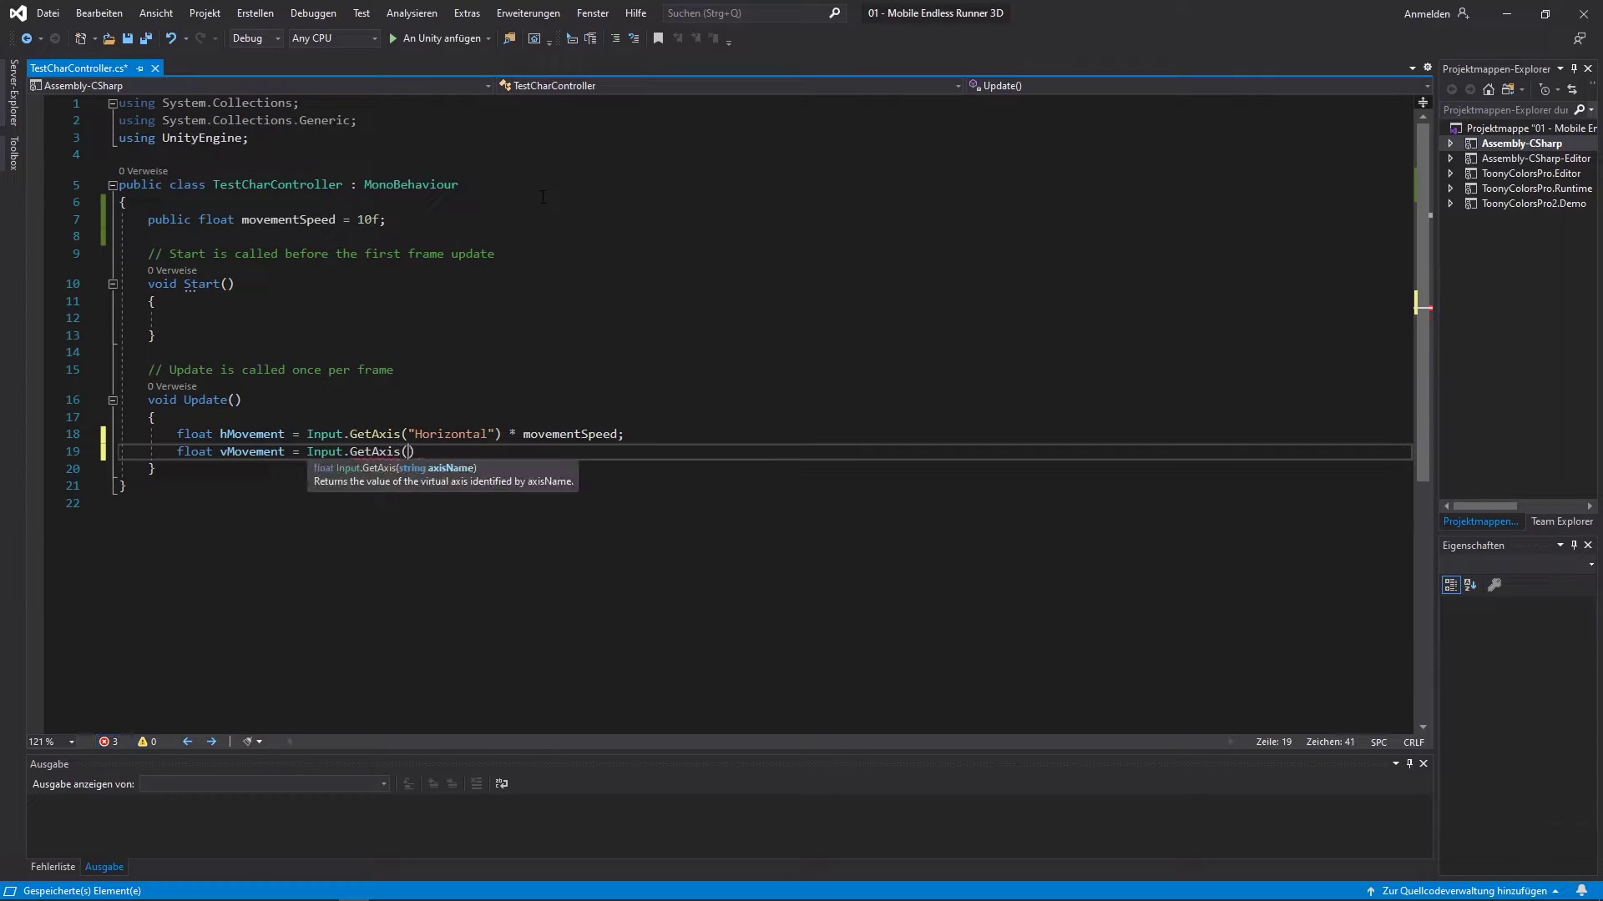
pyautogui.write('cal") * movementSpeed / 2;')
pyautogui.hotkey('ctrl', 's')
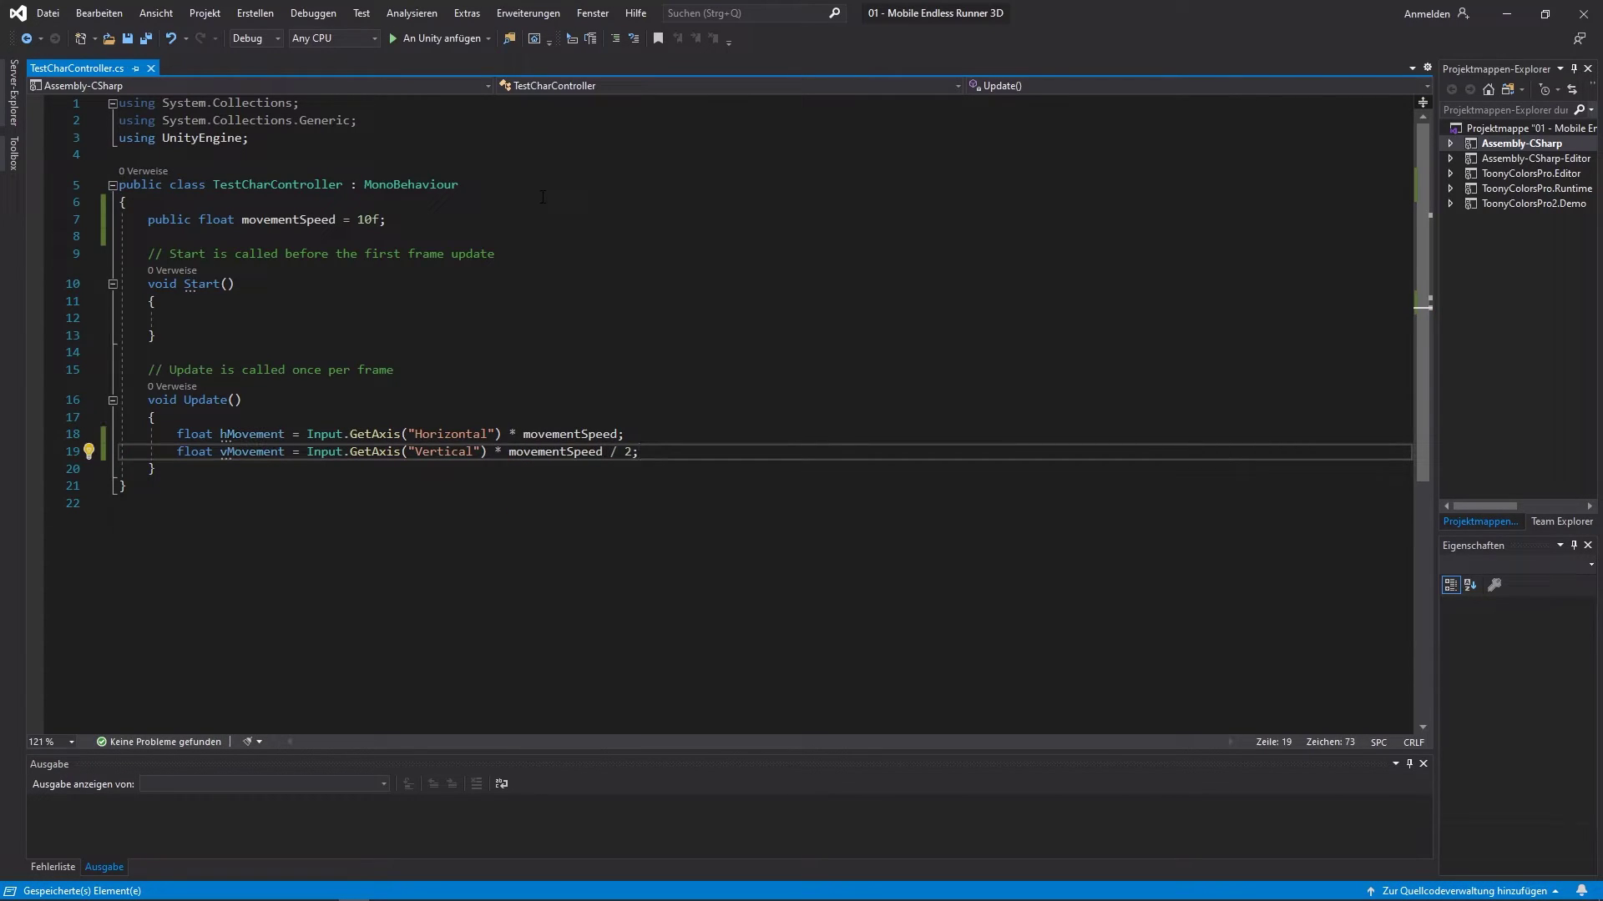
pyautogui.hotkey('shift', 'Home')
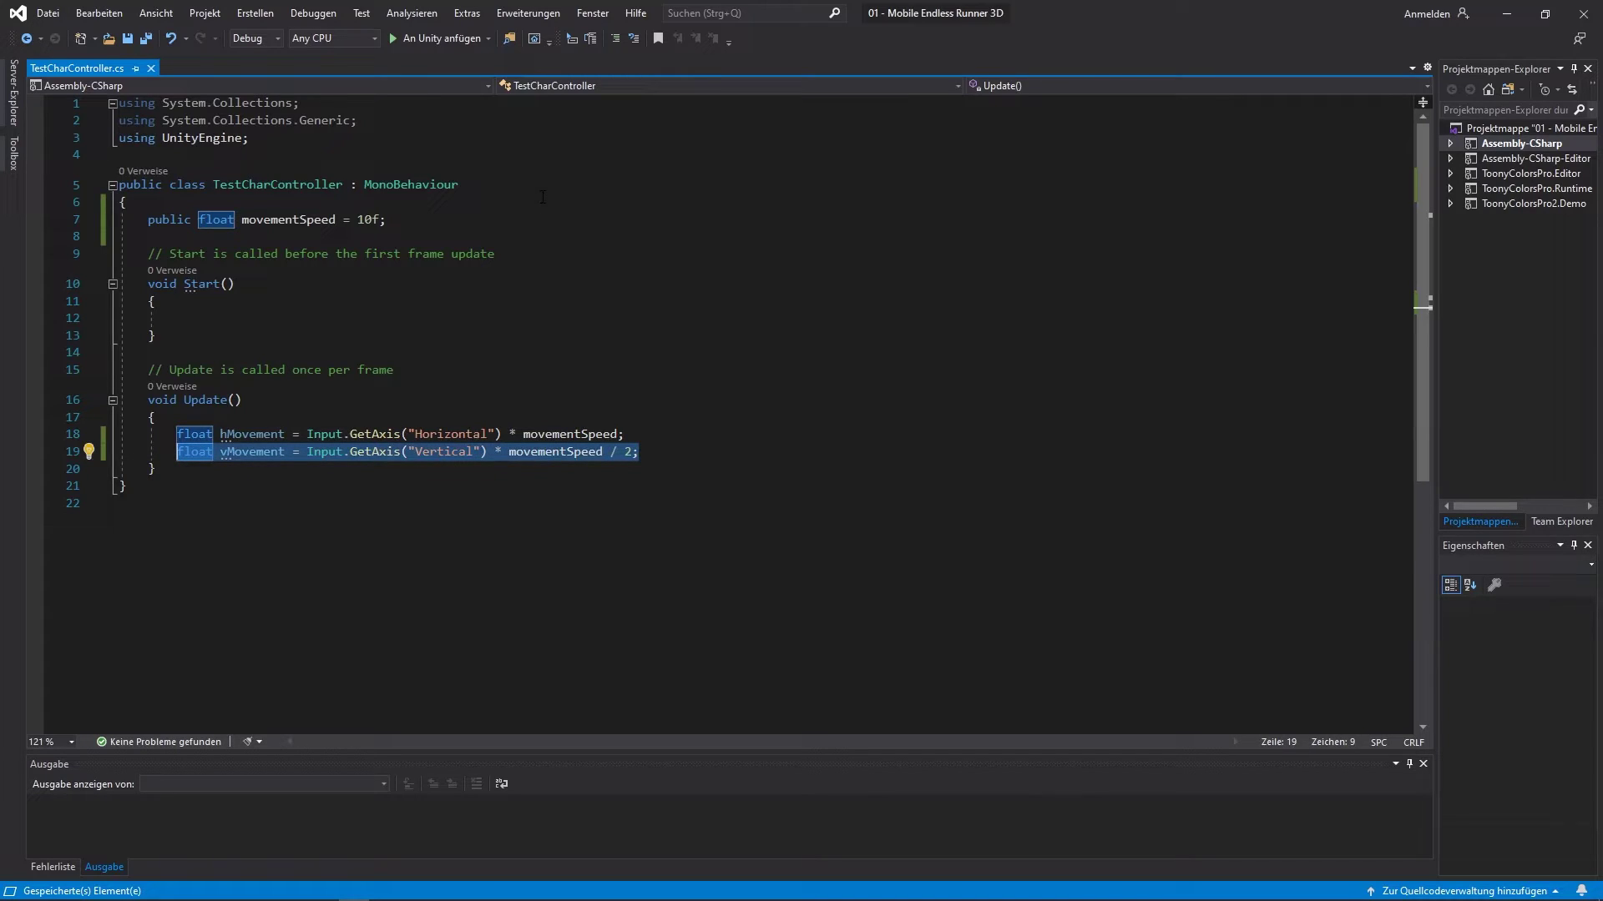
# - Add transform.Translate(new Vector3(hMovement, 0, vMovement) * Time.deltaTime) to Update() and save
pyautogui.press('End')
pyautogui.press('Return')
pyautogui.press('Return')
pyautogui.write('transform.tr')
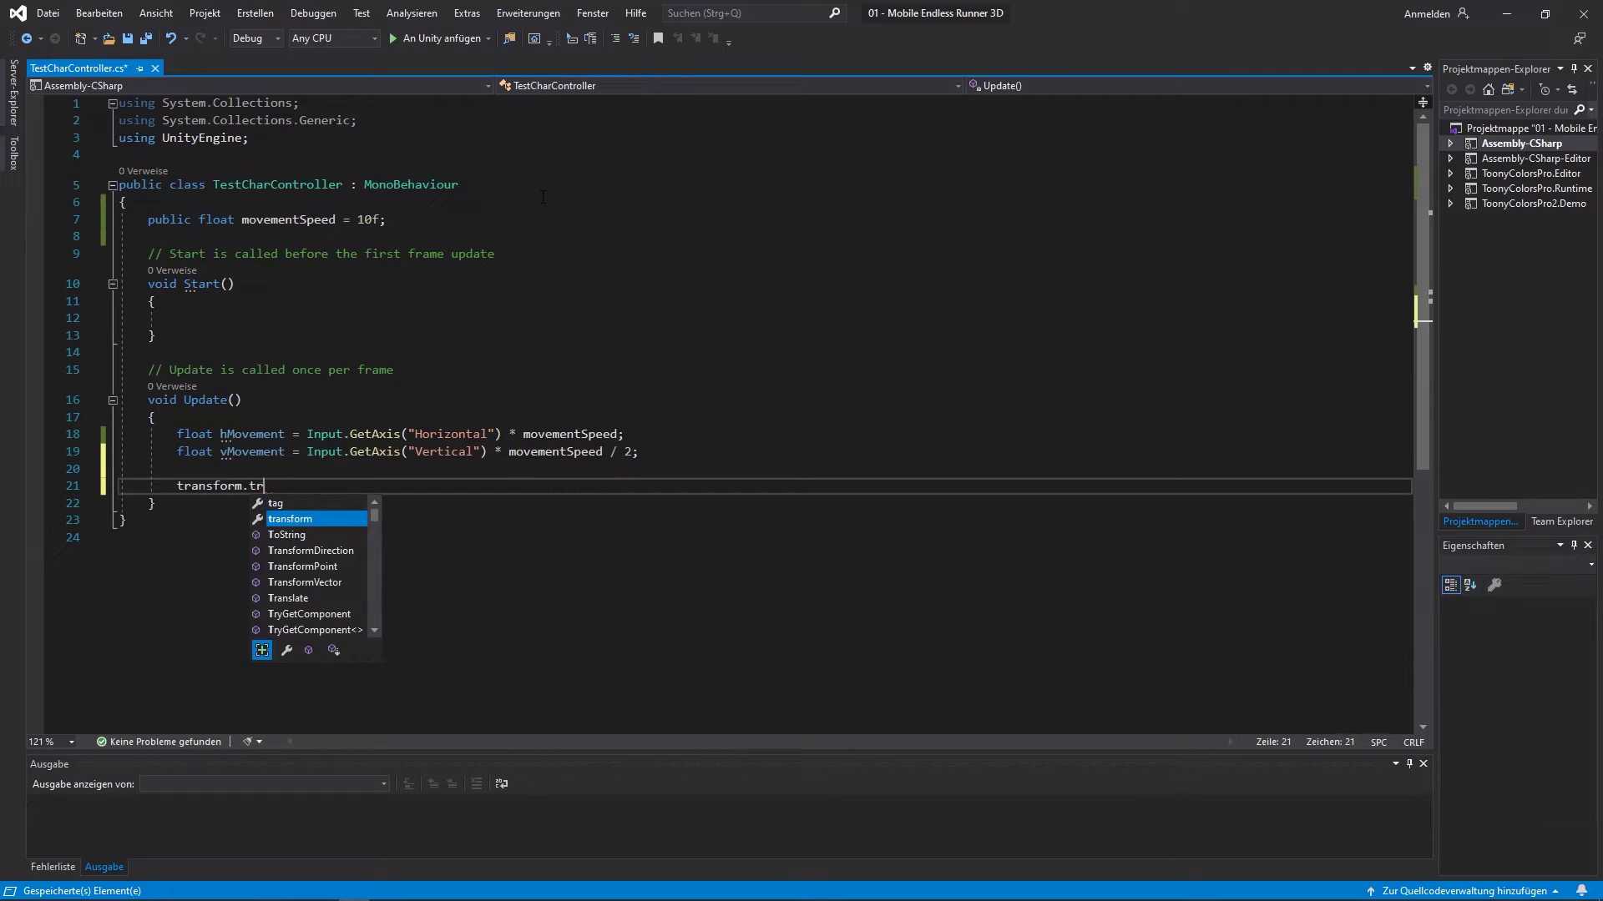
pyautogui.press('Down')
pyautogui.press('Down')
pyautogui.press('Down')
pyautogui.press('Down')
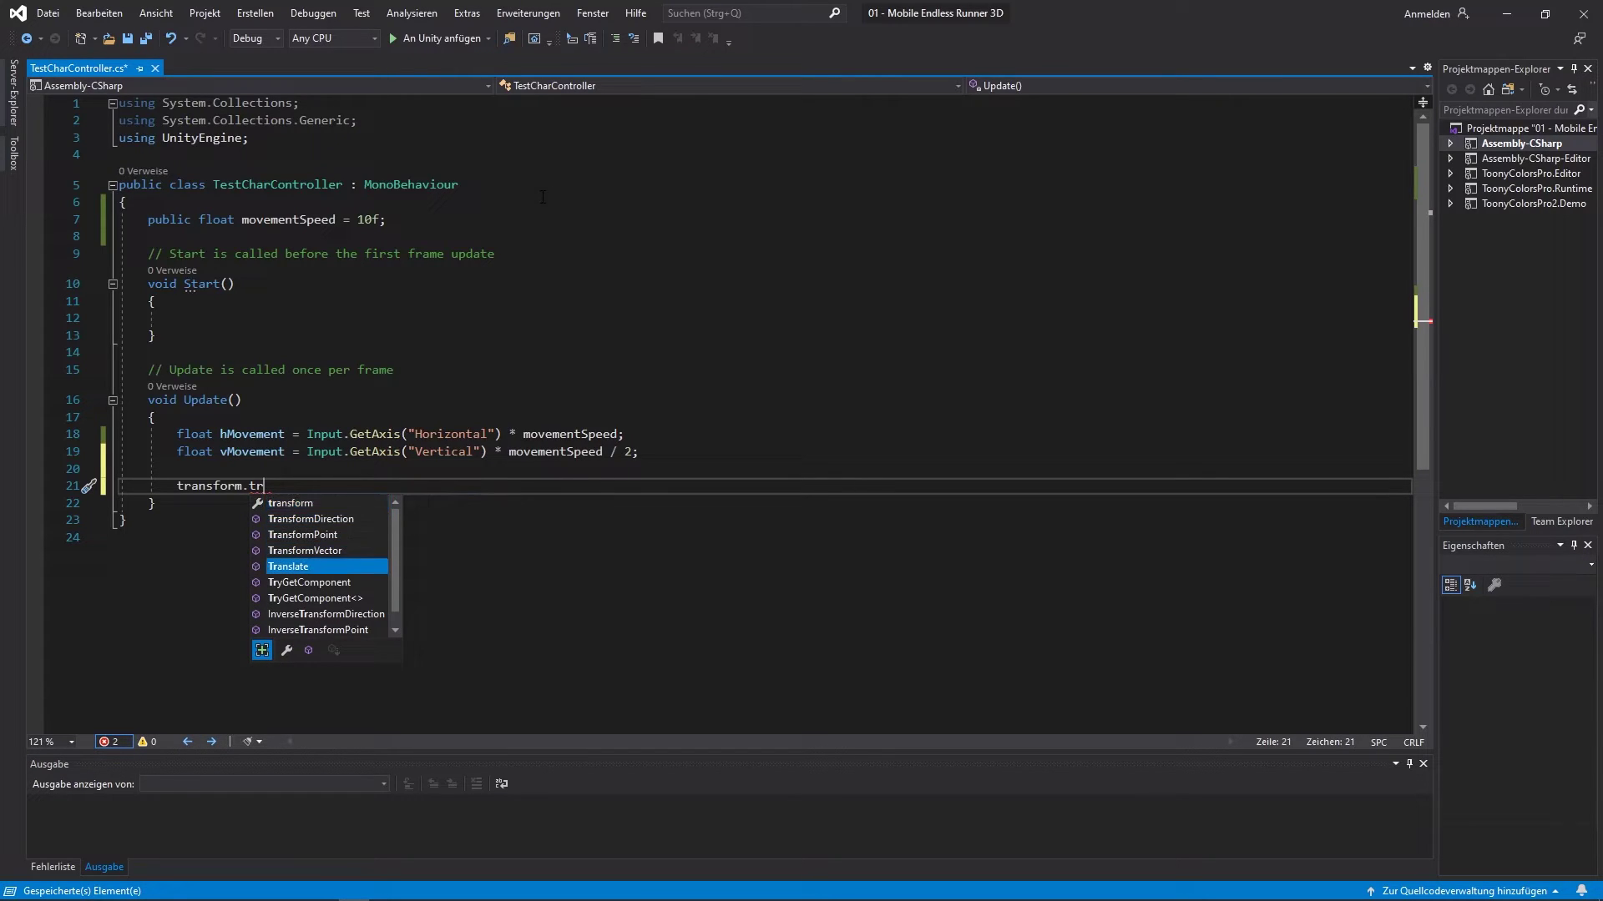
pyautogui.press('Tab')
pyautogui.write('(new Vector3')
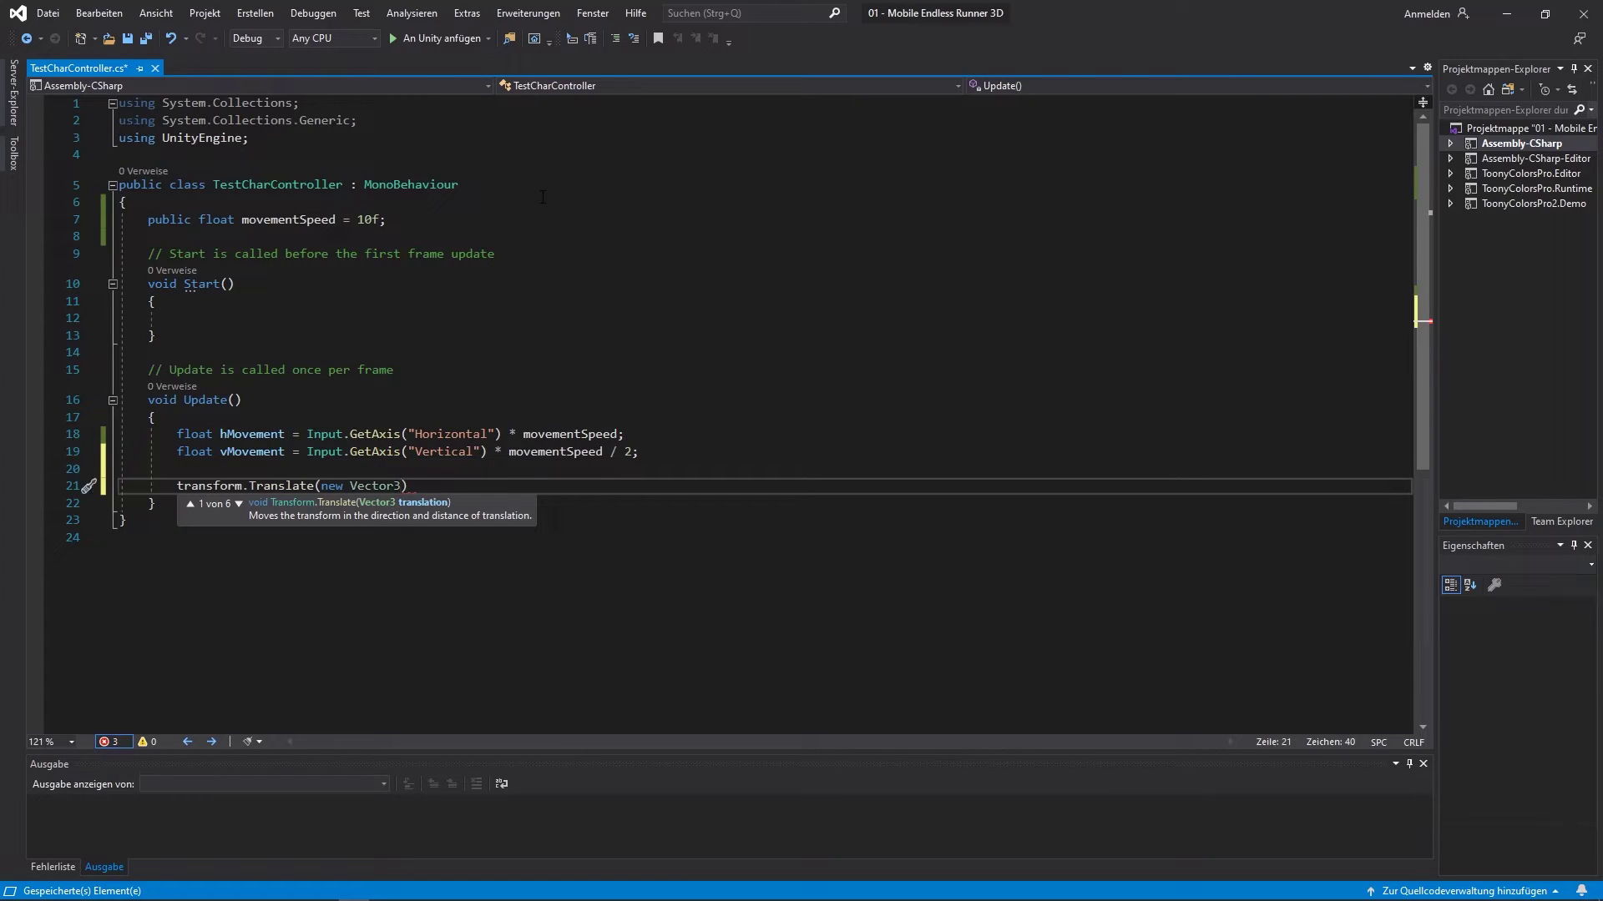
pyautogui.write('(')
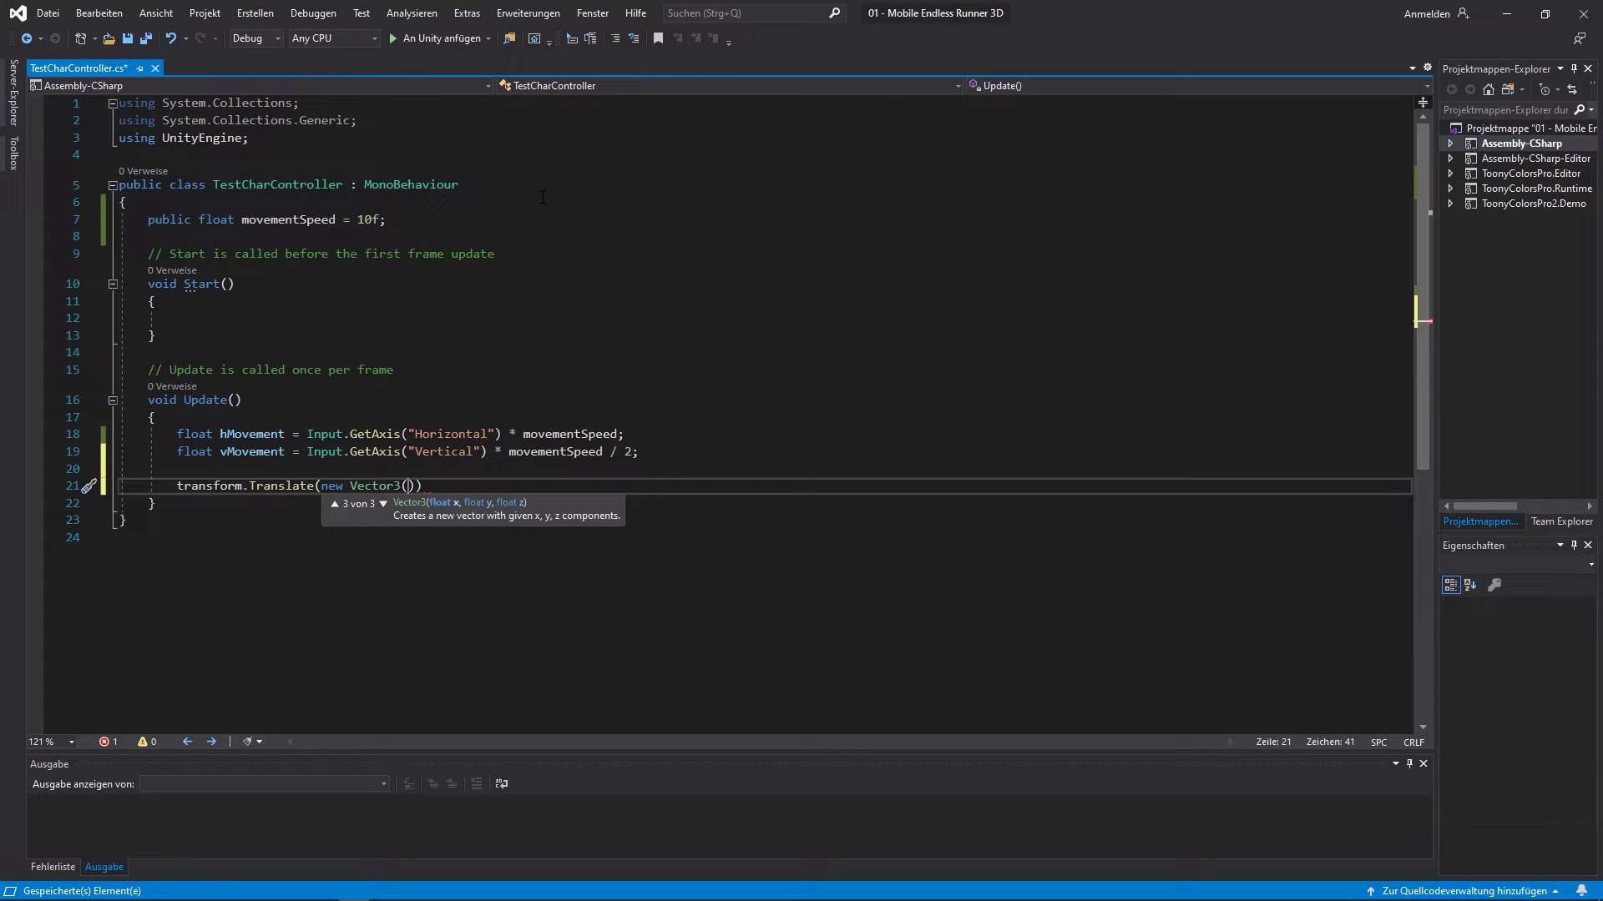
pyautogui.write('hMovement')
pyautogui.write(', ')
pyautogui.write('0, ')
pyautogui.write('vMovement')
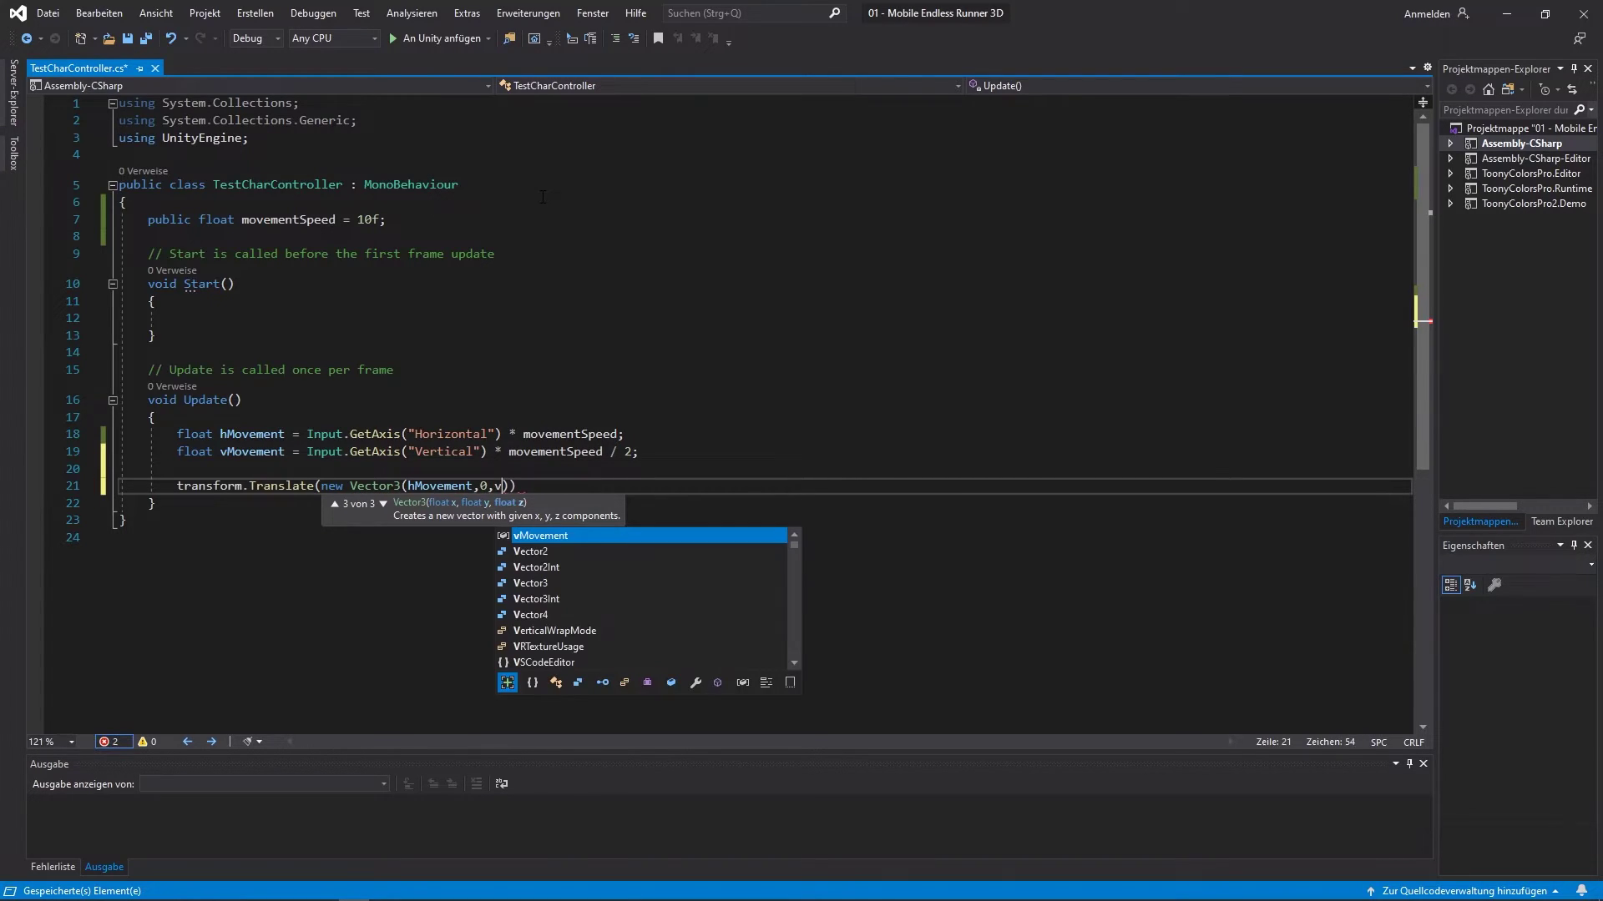
pyautogui.write(') * Time')
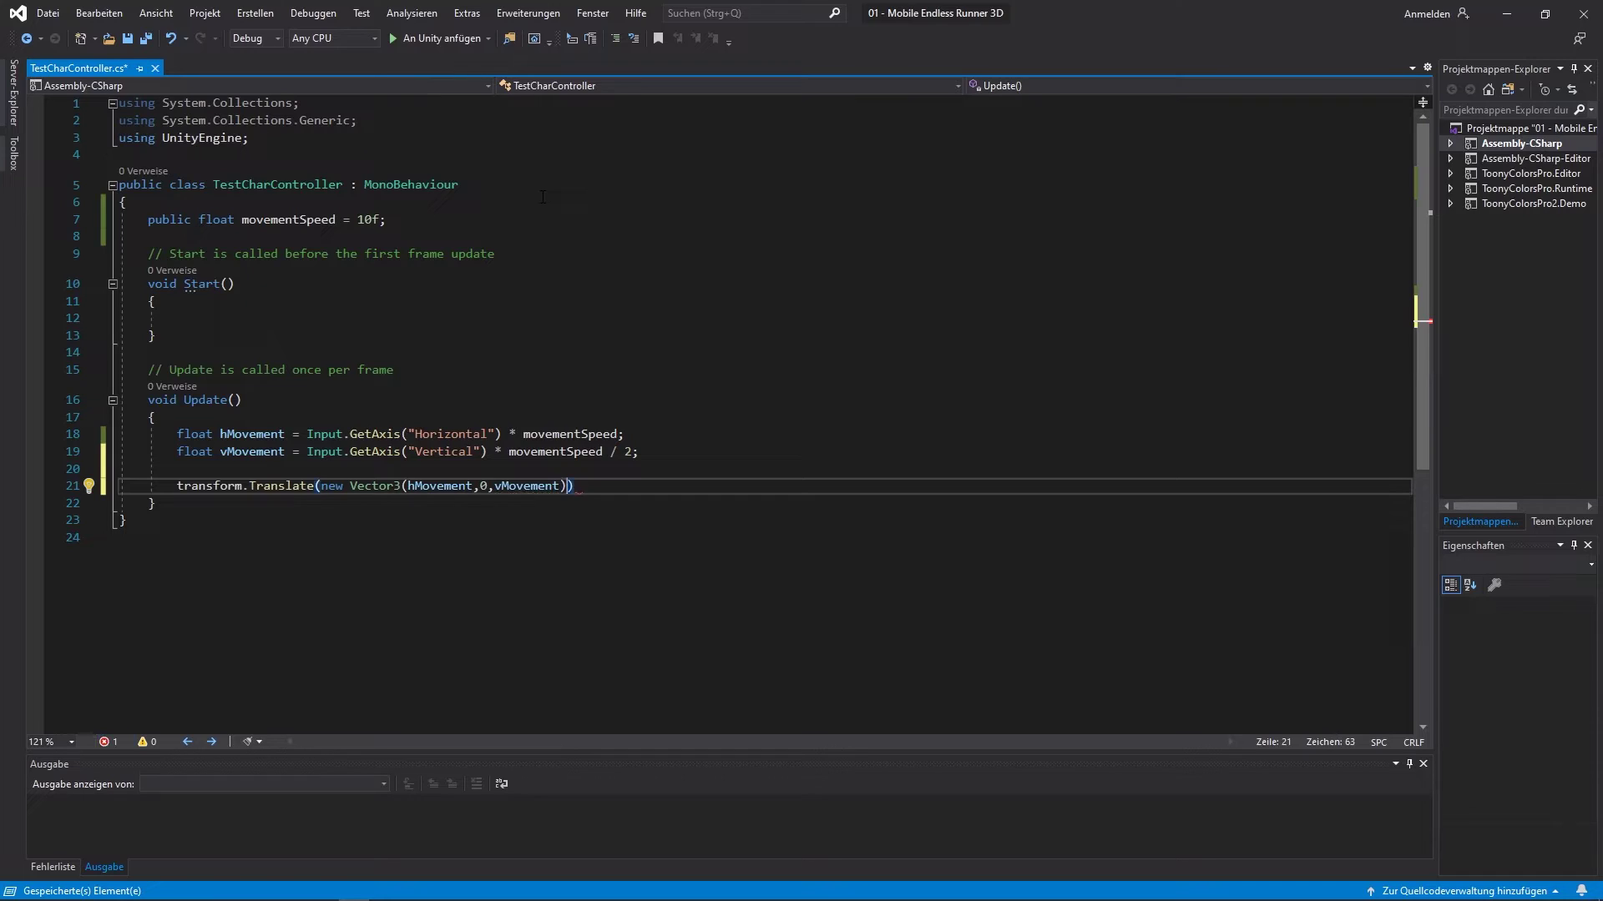
pyautogui.write('.deltaTime);')
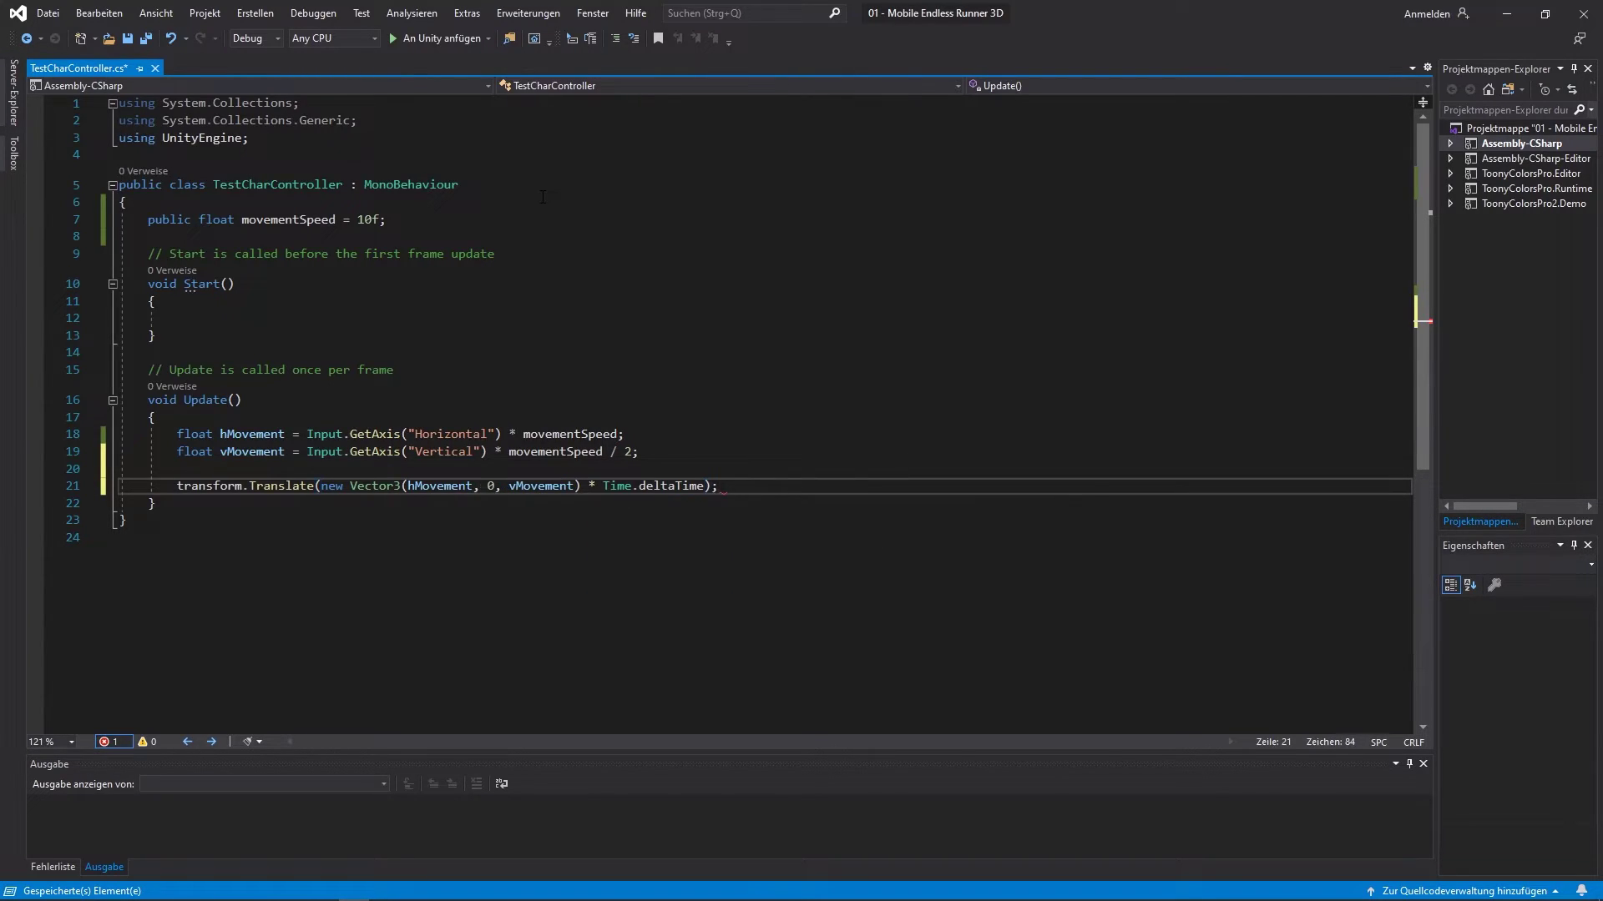
pyautogui.hotkey('ctrl', 's')
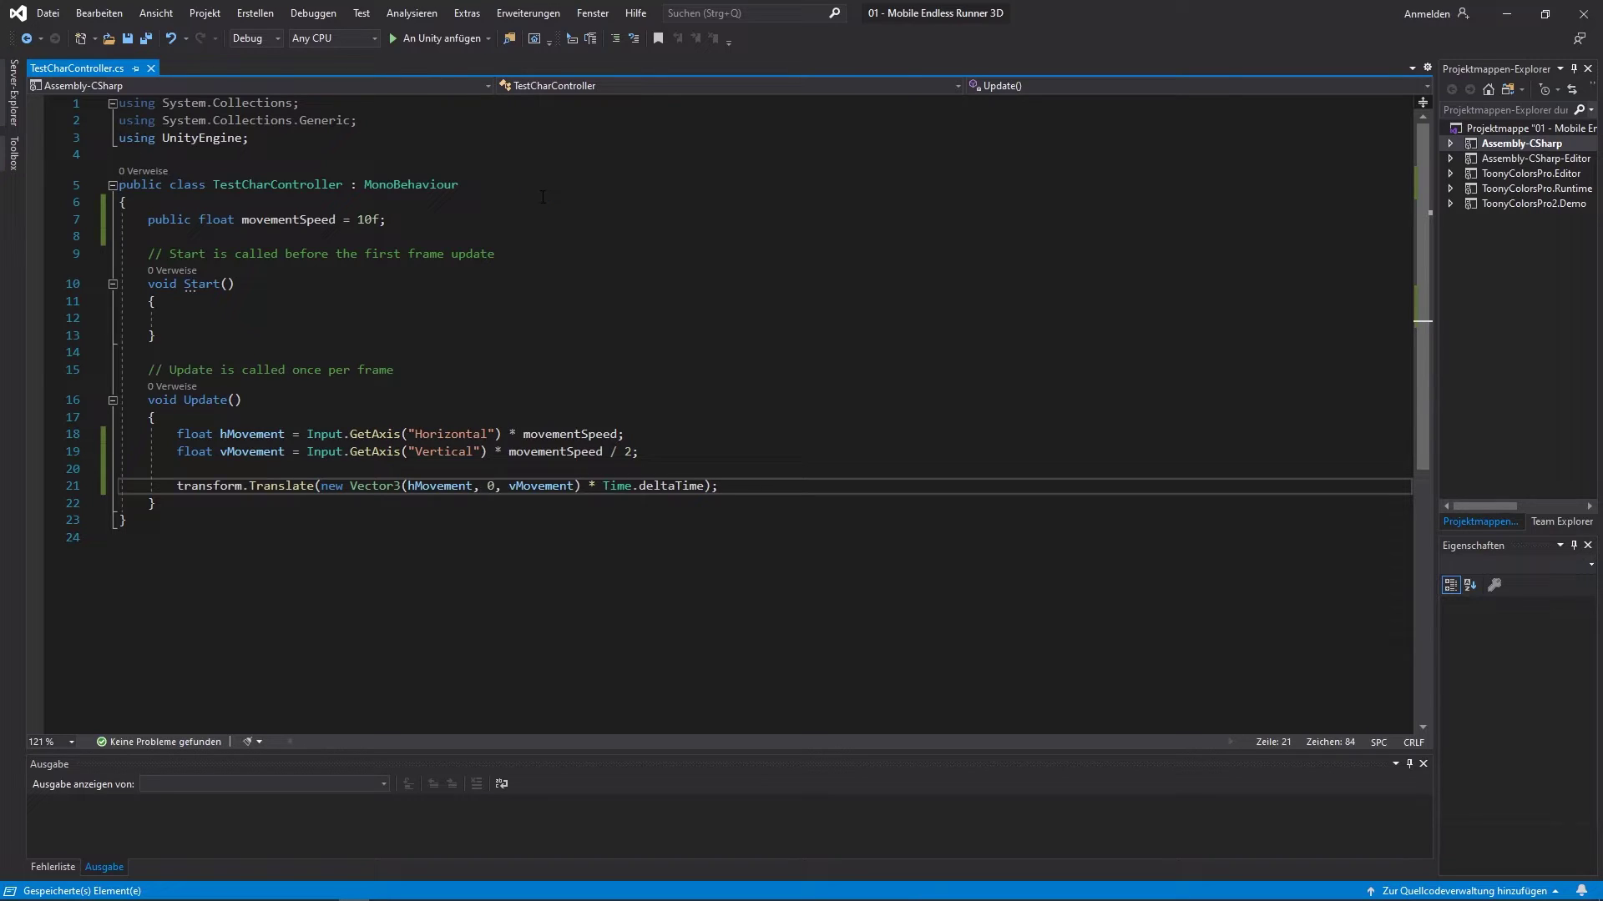
# - Play-test in Unity, steering the sphere left and right with the arrow keys, then stop
pyautogui.click(669, 356)
pyautogui.hotkey('alt', 'Tab')
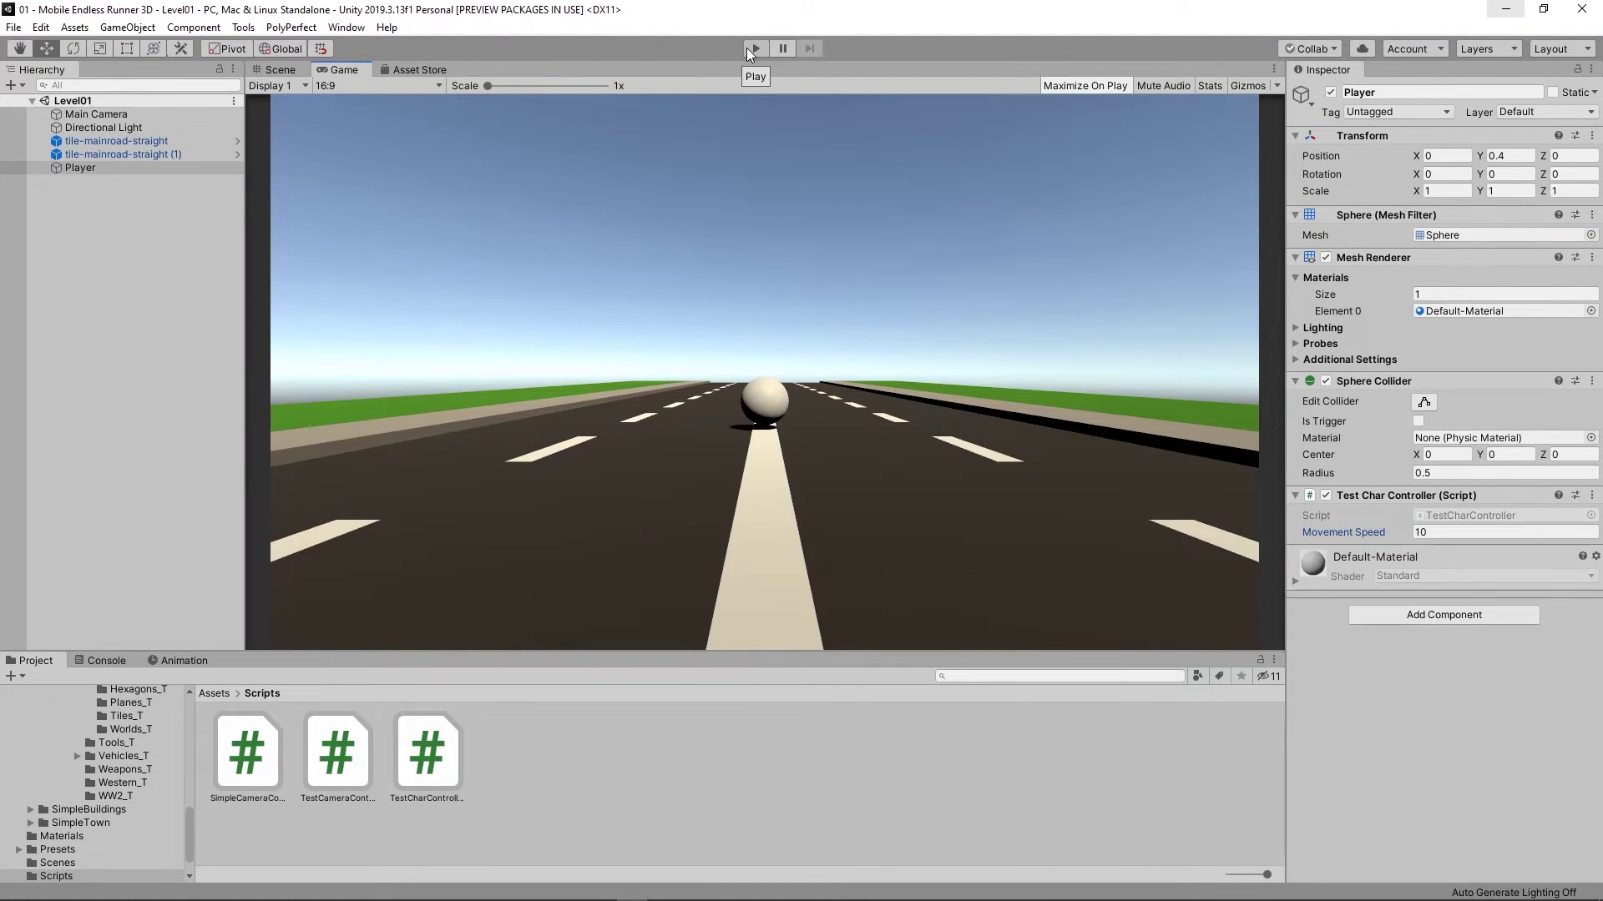
pyautogui.click(754, 48)
pyautogui.press('Left')
pyautogui.press('Right')
pyautogui.press('Left')
pyautogui.press('Right')
pyautogui.press('Left')
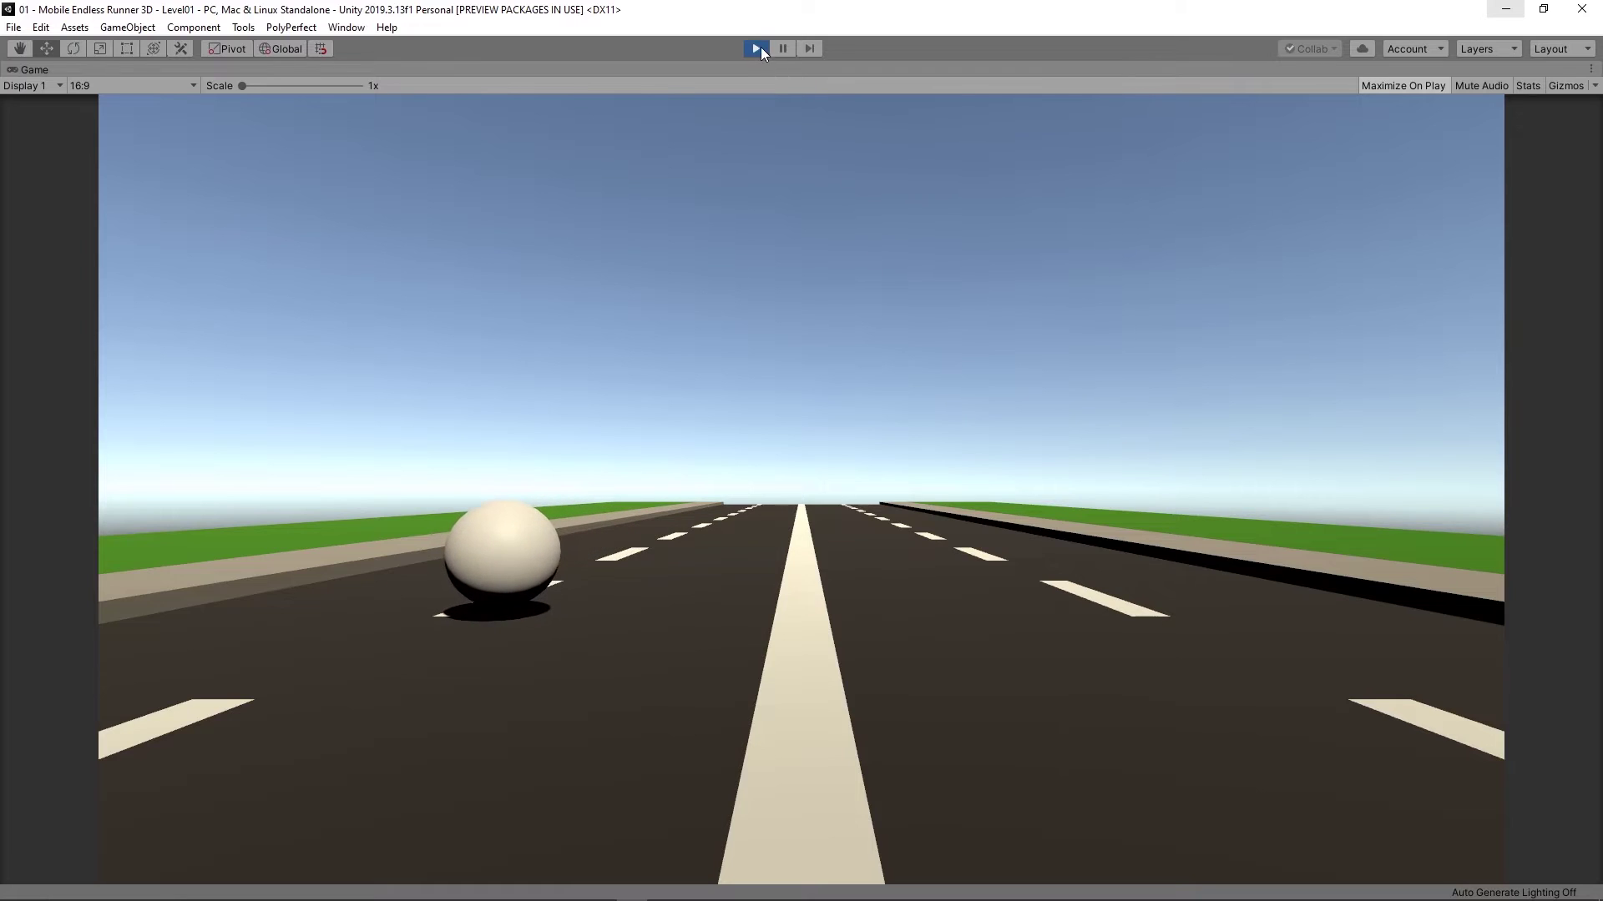
pyautogui.click(757, 49)
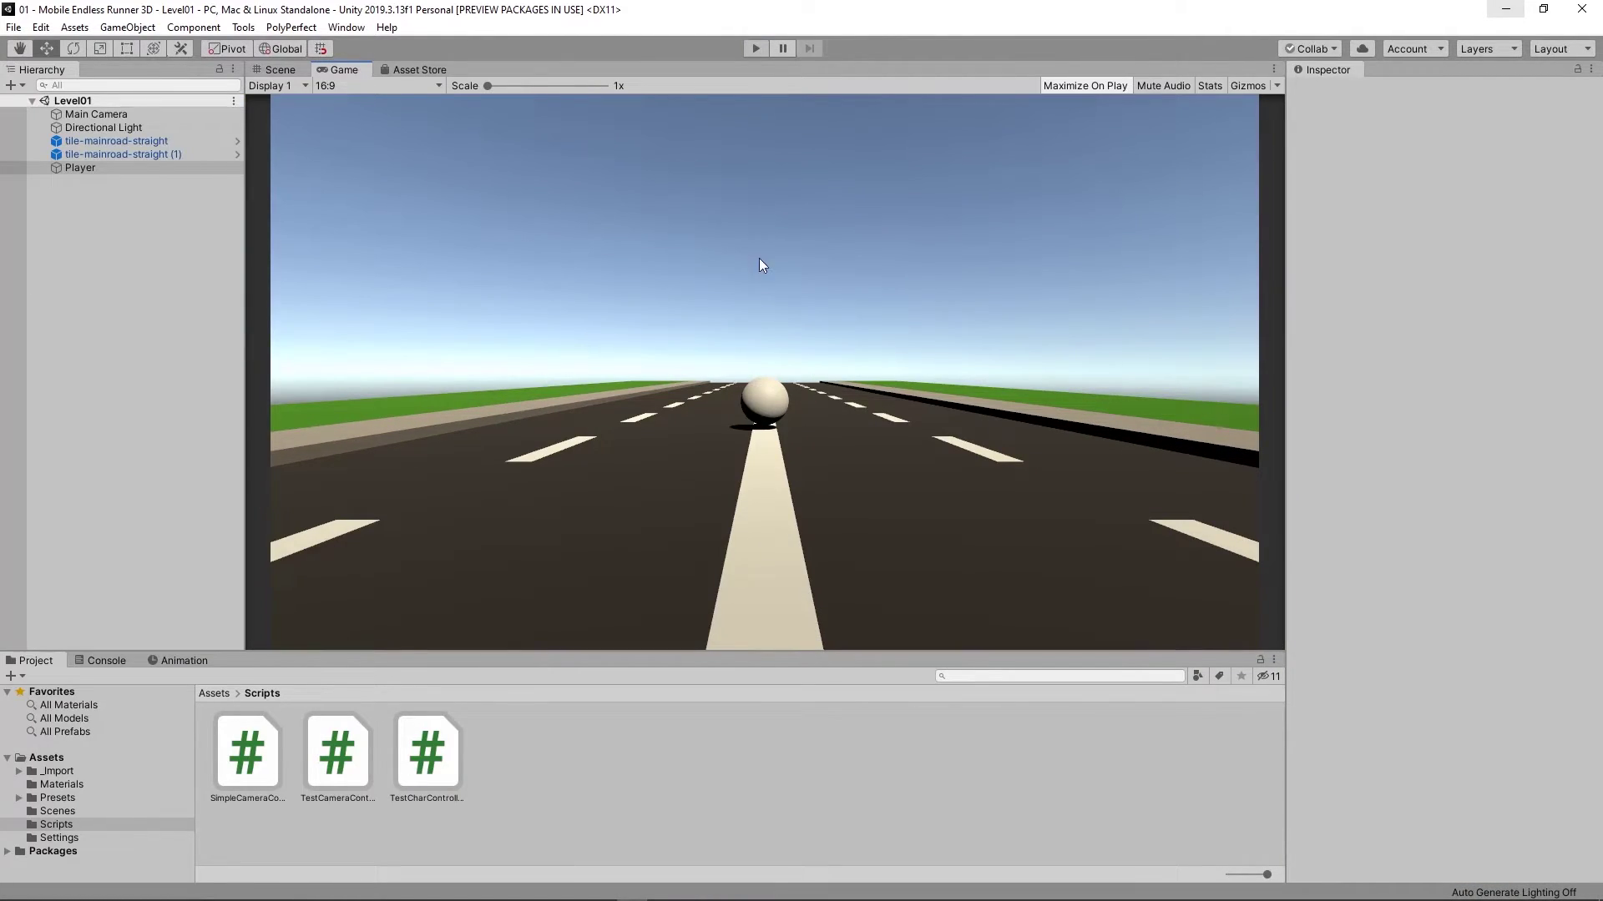
# - Move the ' / 2' halving from the vMovement line to hMovement in TestCharController and save
pyautogui.click(443, 747)
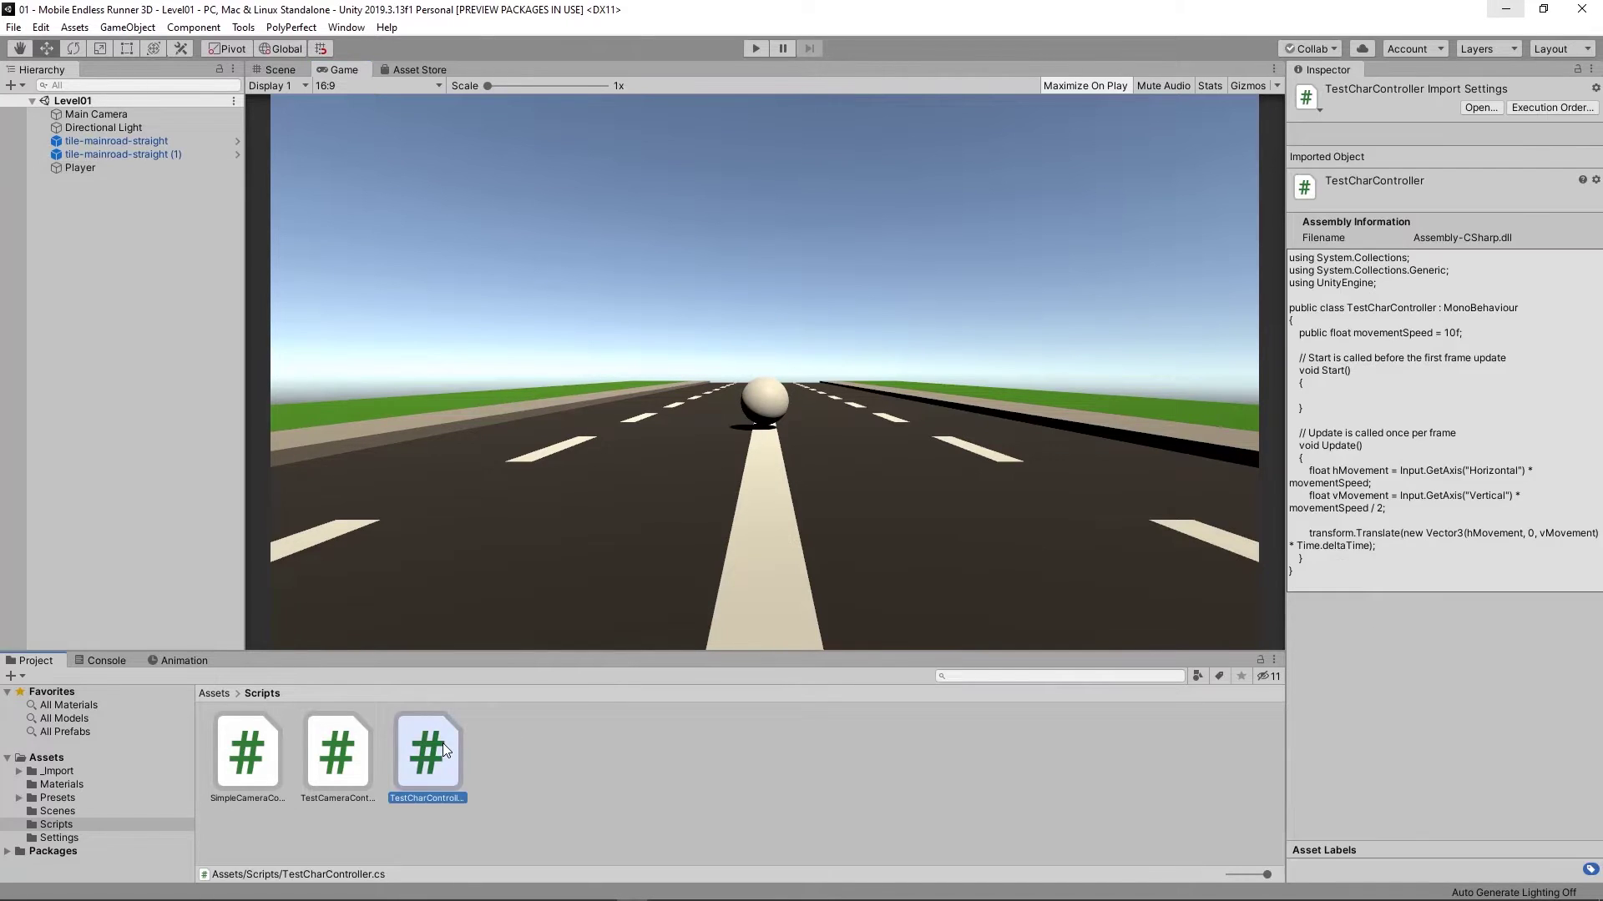
pyautogui.doubleClick(443, 746)
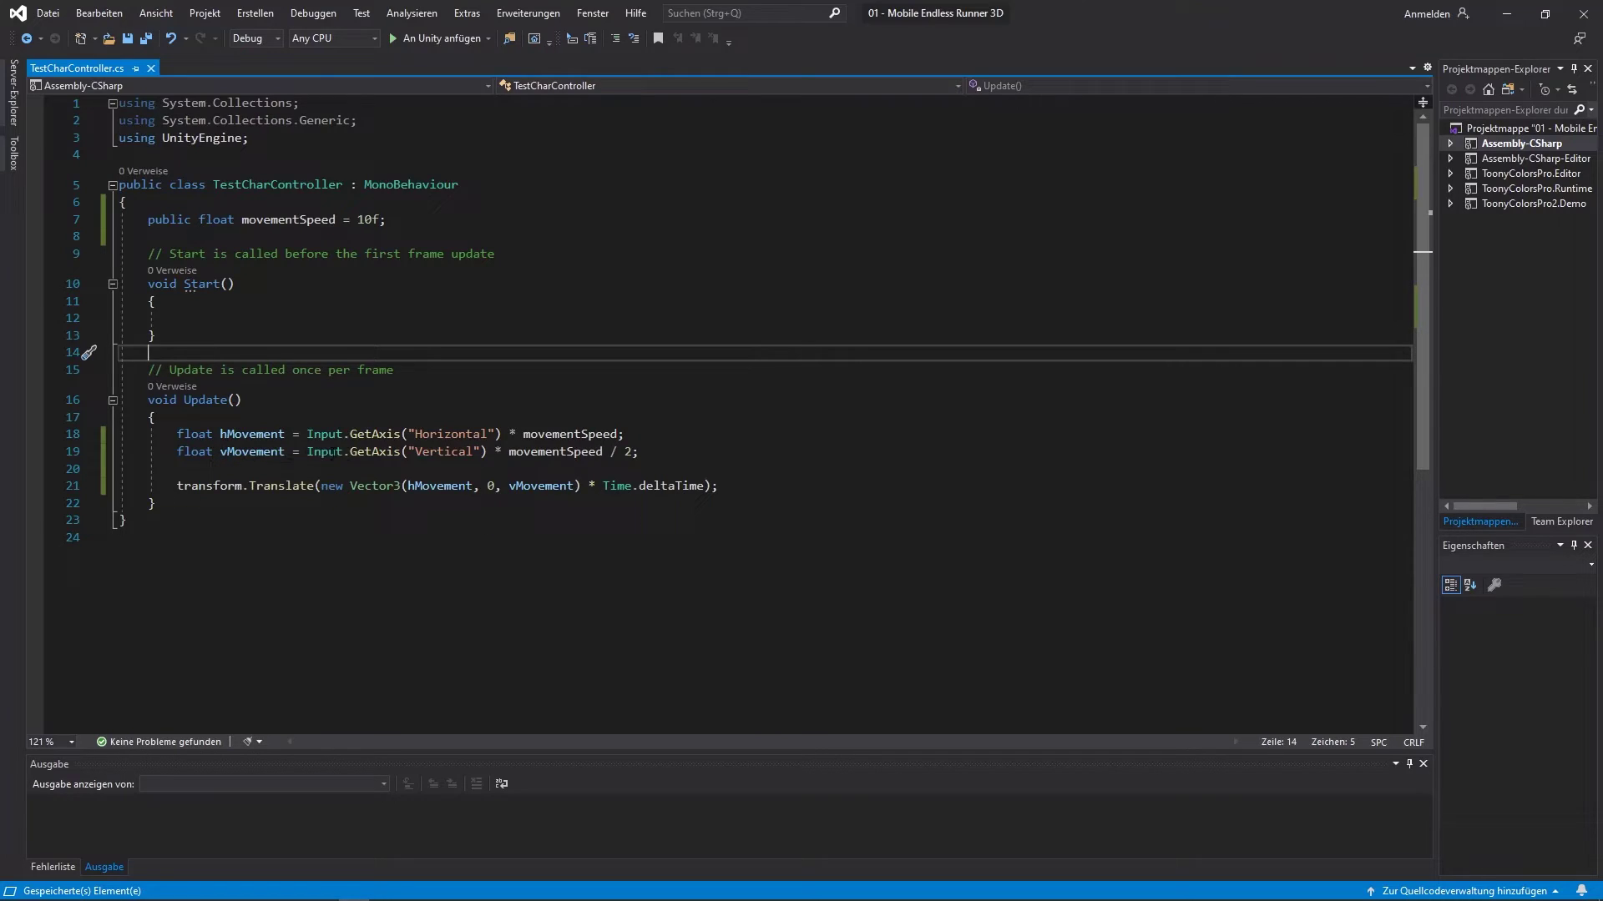
pyautogui.moveTo(602, 451); pyautogui.dragTo(632, 451)
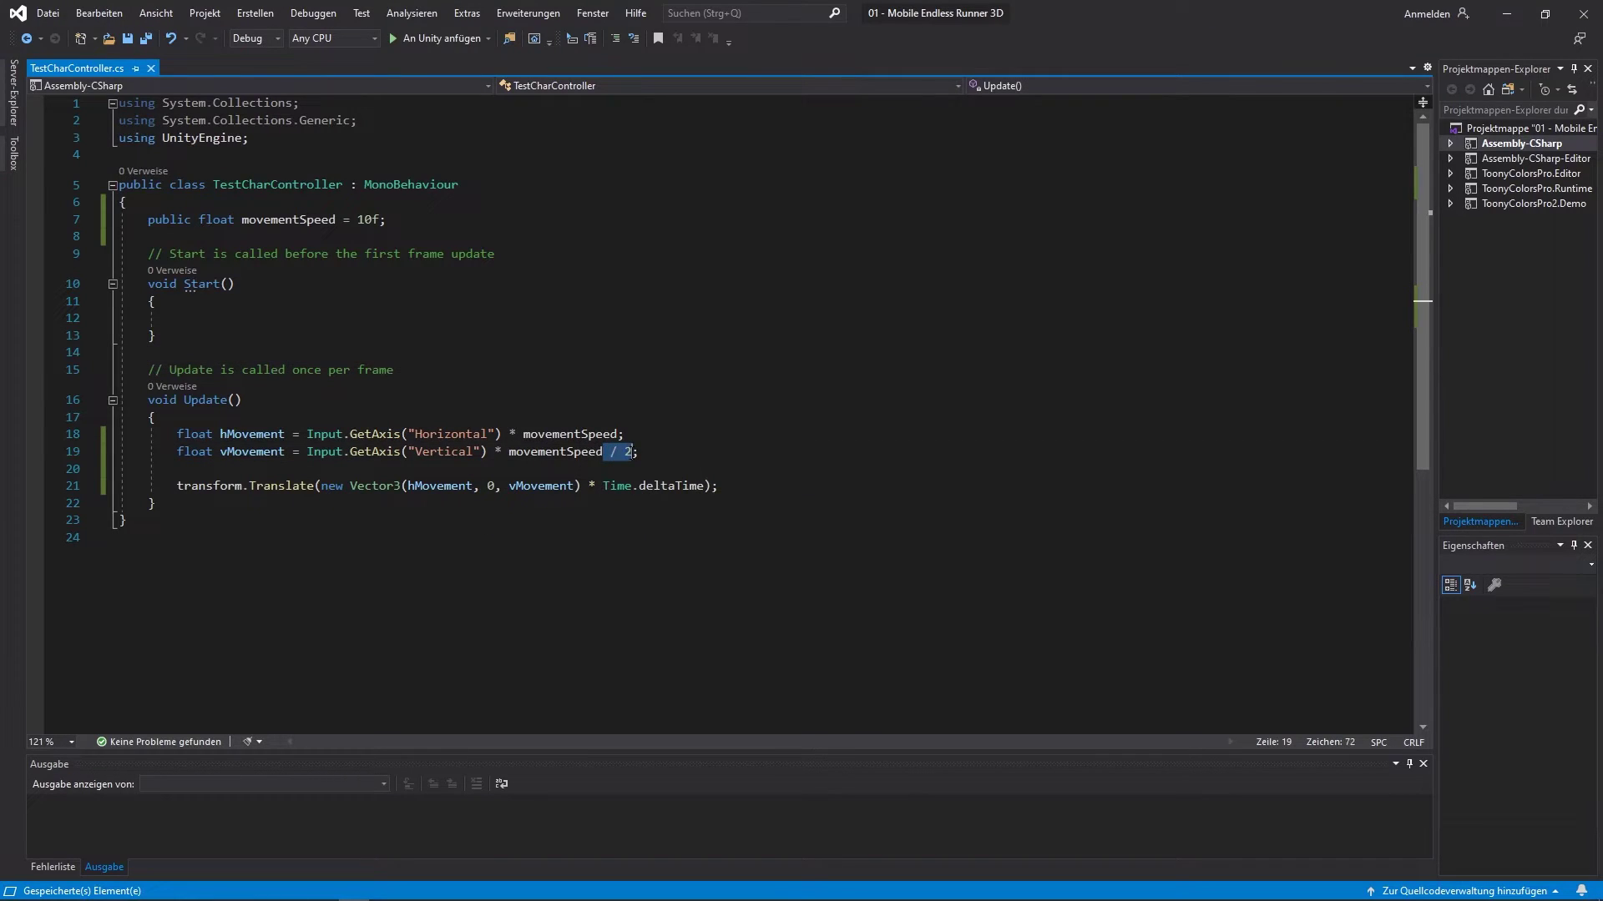
pyautogui.press('Delete')
pyautogui.click(618, 434)
pyautogui.write('/ 2')
pyautogui.hotkey('ctrl', 's')
pyautogui.press('Down')
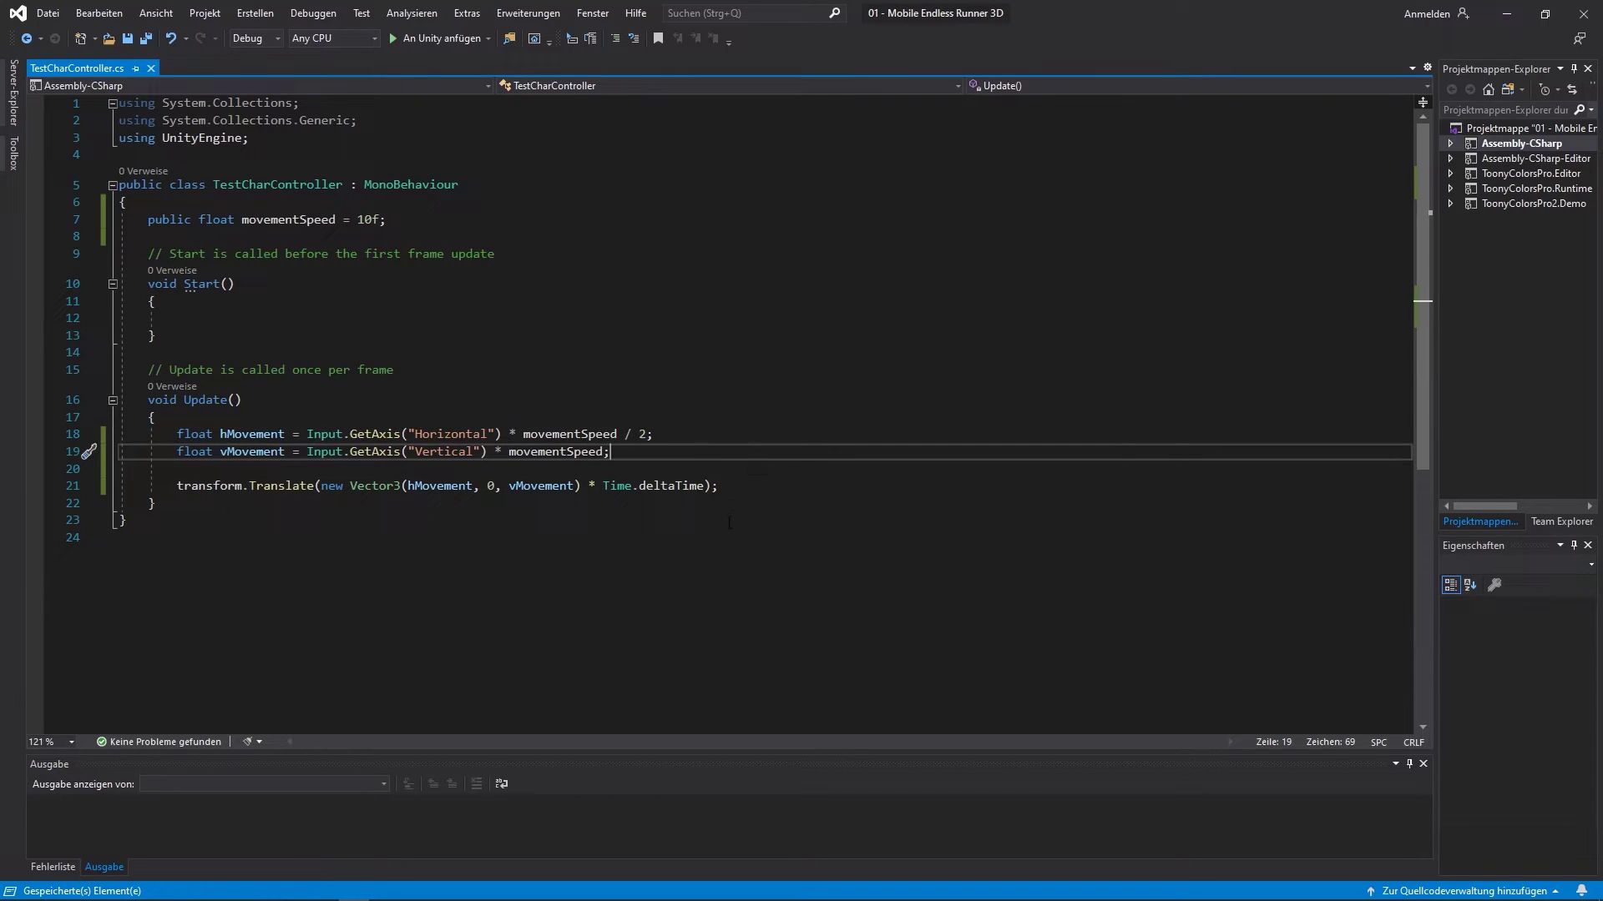
pyautogui.hotkey('alt', 'Tab')
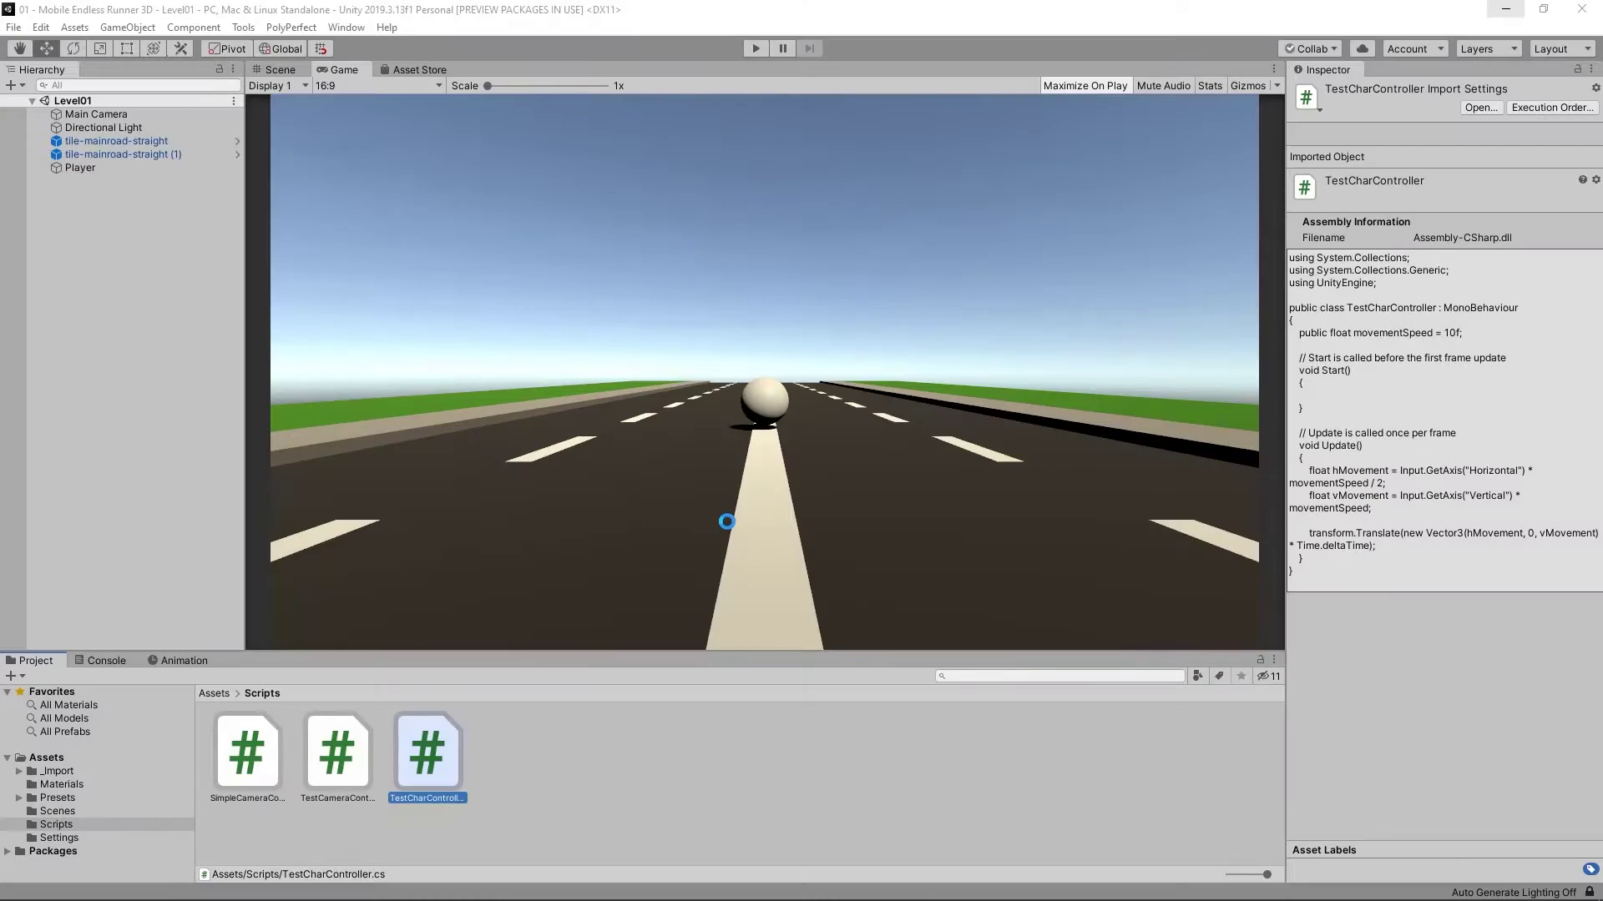
pyautogui.hotkey('ctrl', 'p')
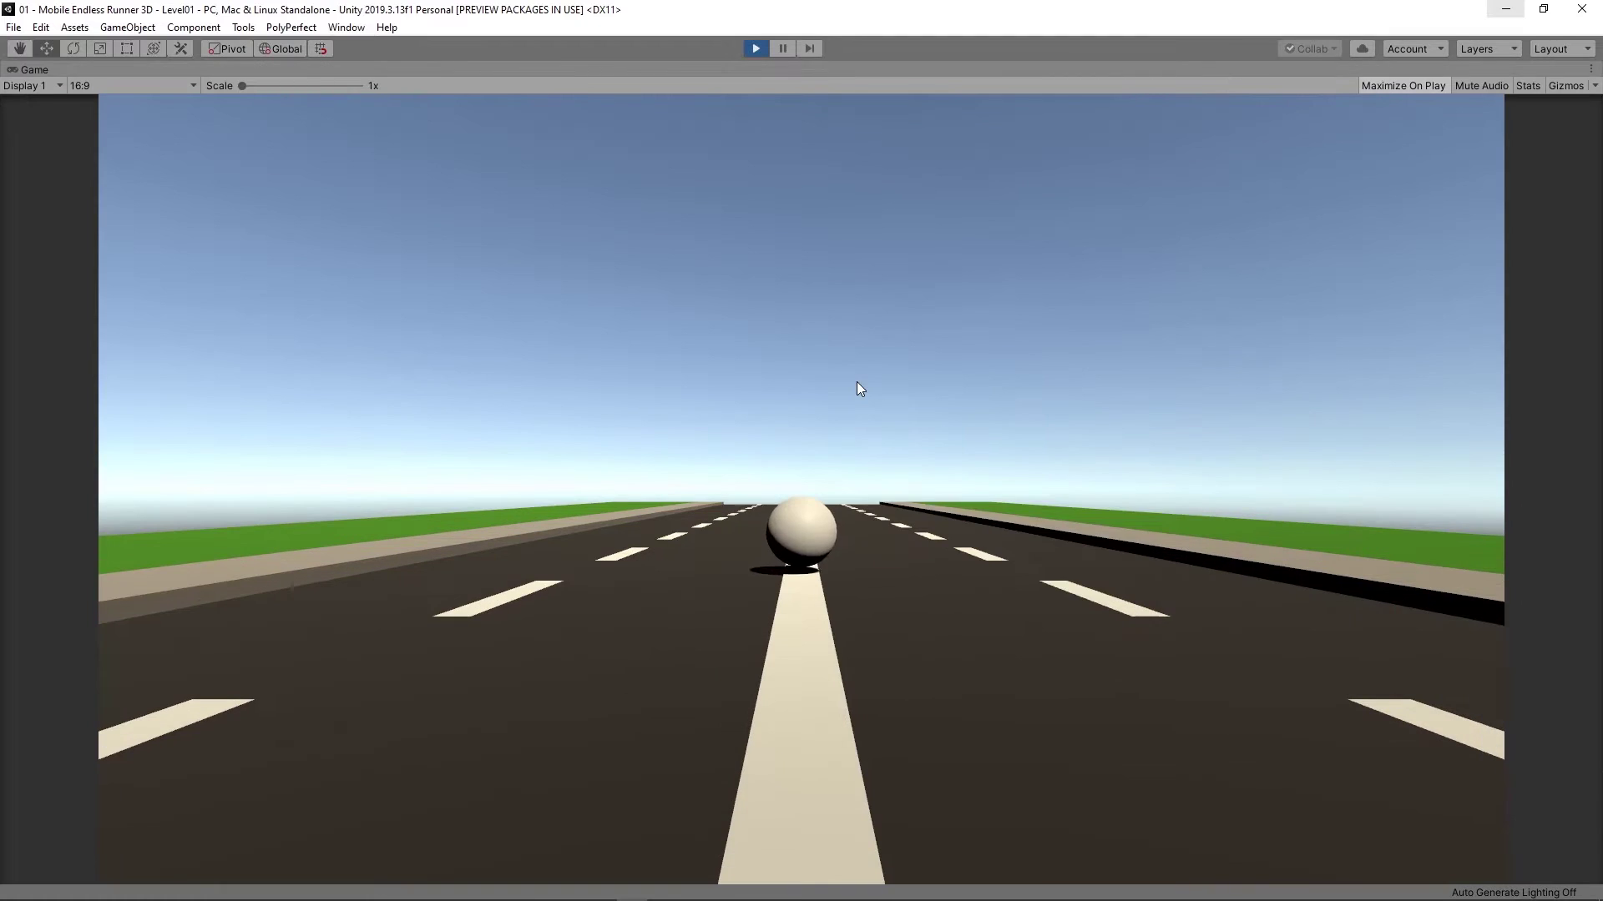
pyautogui.press('Down')
pyautogui.press('Up')
pyautogui.press('Down')
pyautogui.press('Left')
pyautogui.press('Right')
pyautogui.press('Up')
pyautogui.press('Left')
pyautogui.press('Right')
pyautogui.press('Down')
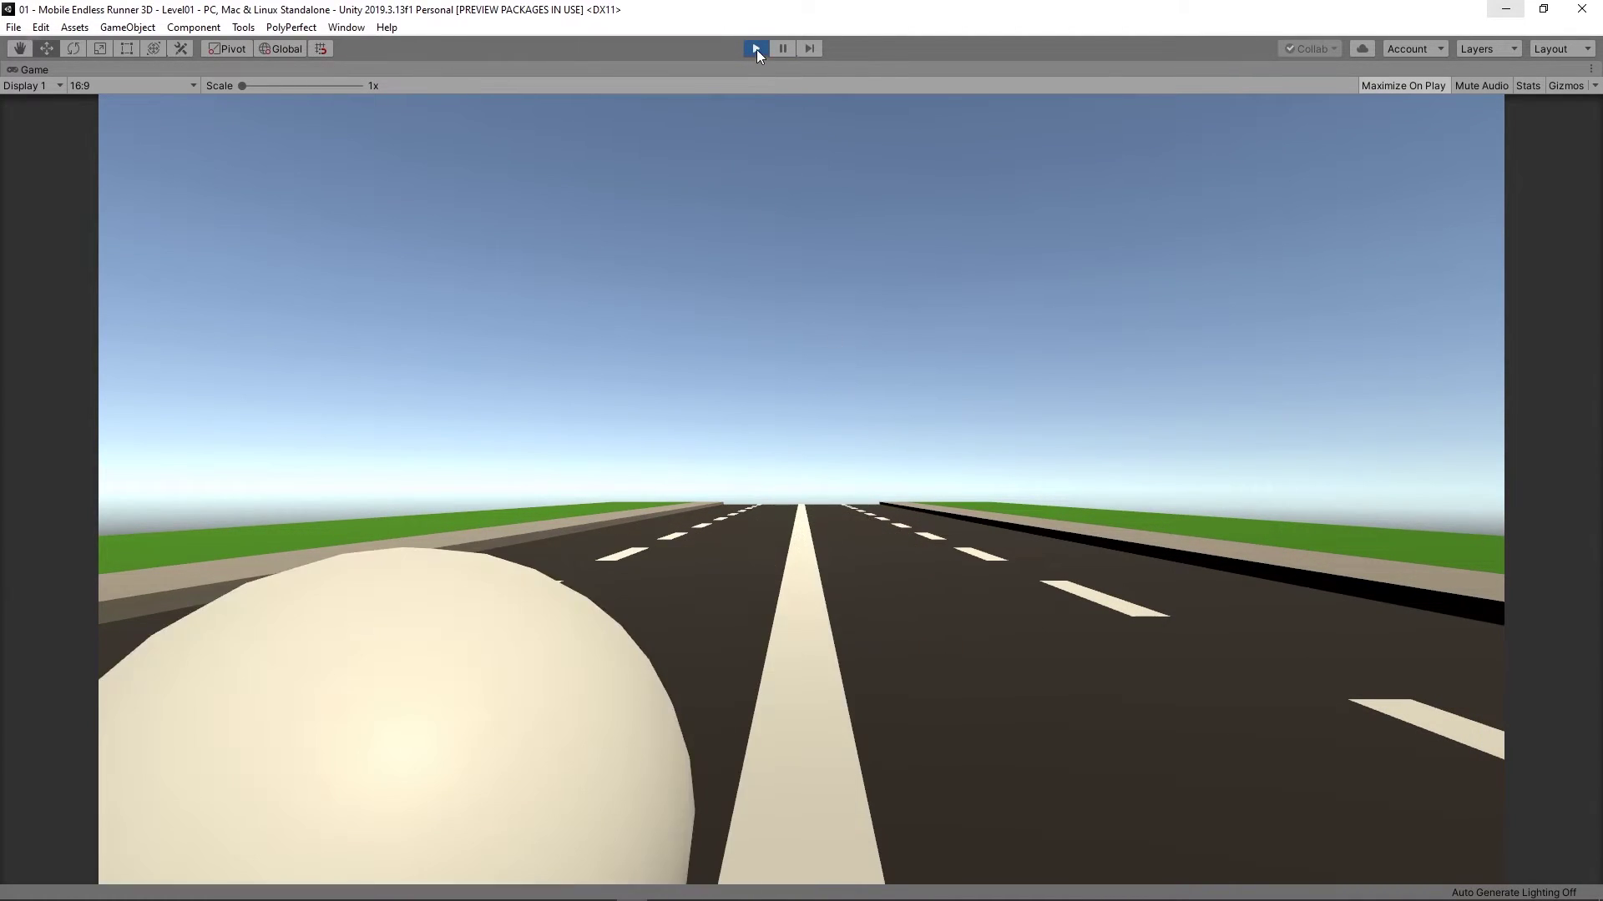
pyautogui.click(756, 49)
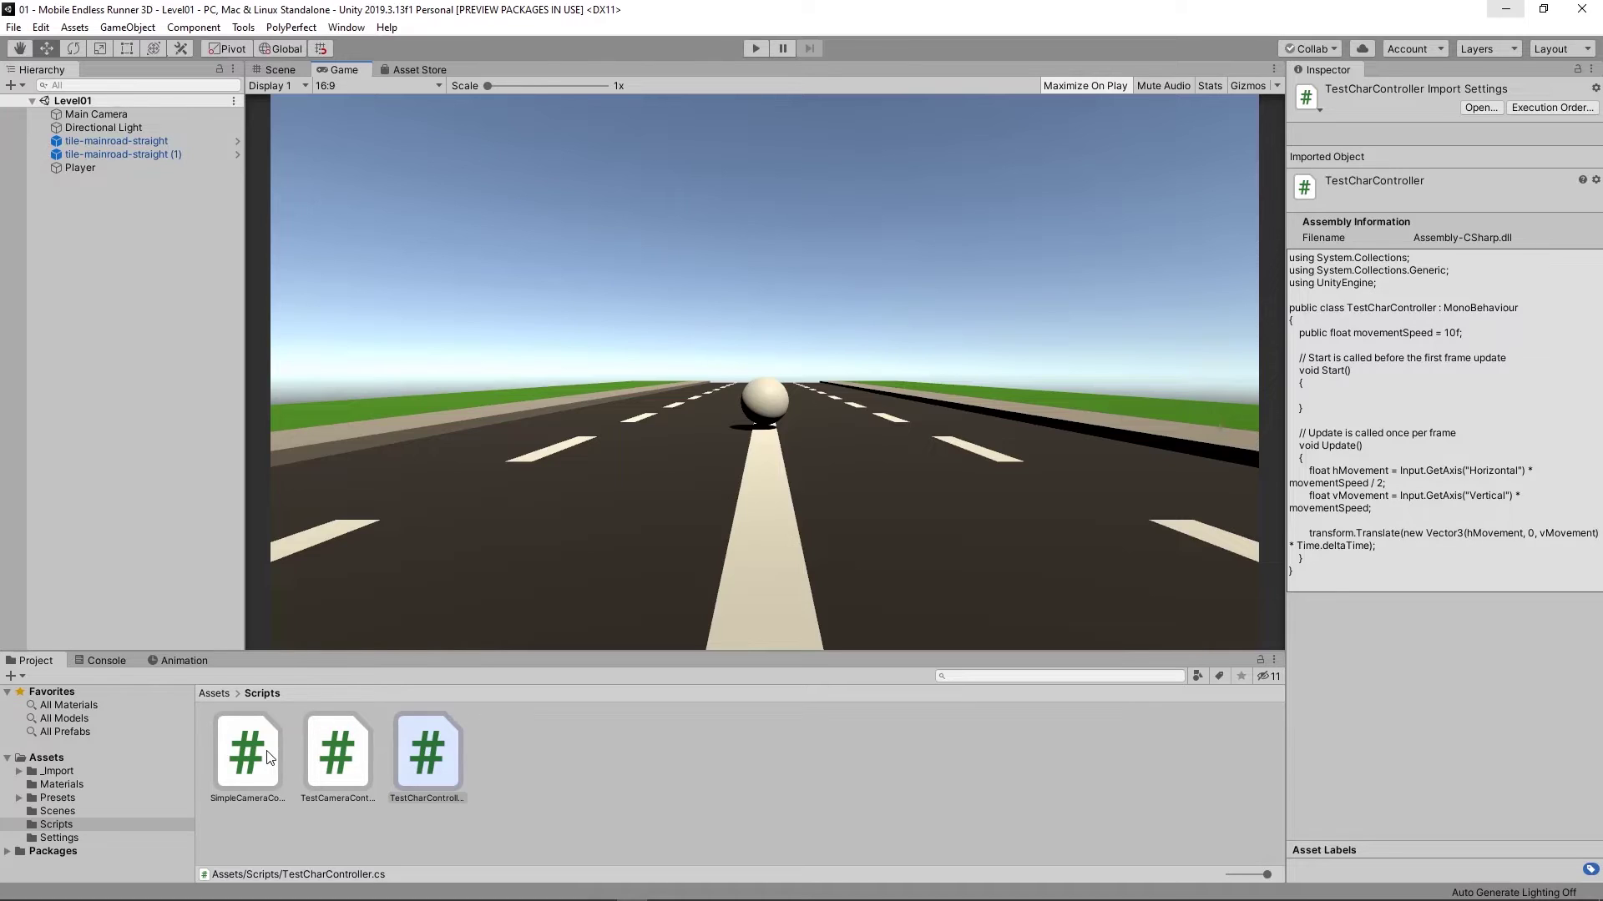
# - Open TestCameraController and declare a 'private Transform player;' field, then save
pyautogui.click(316, 755)
pyautogui.doubleClick(315, 755)
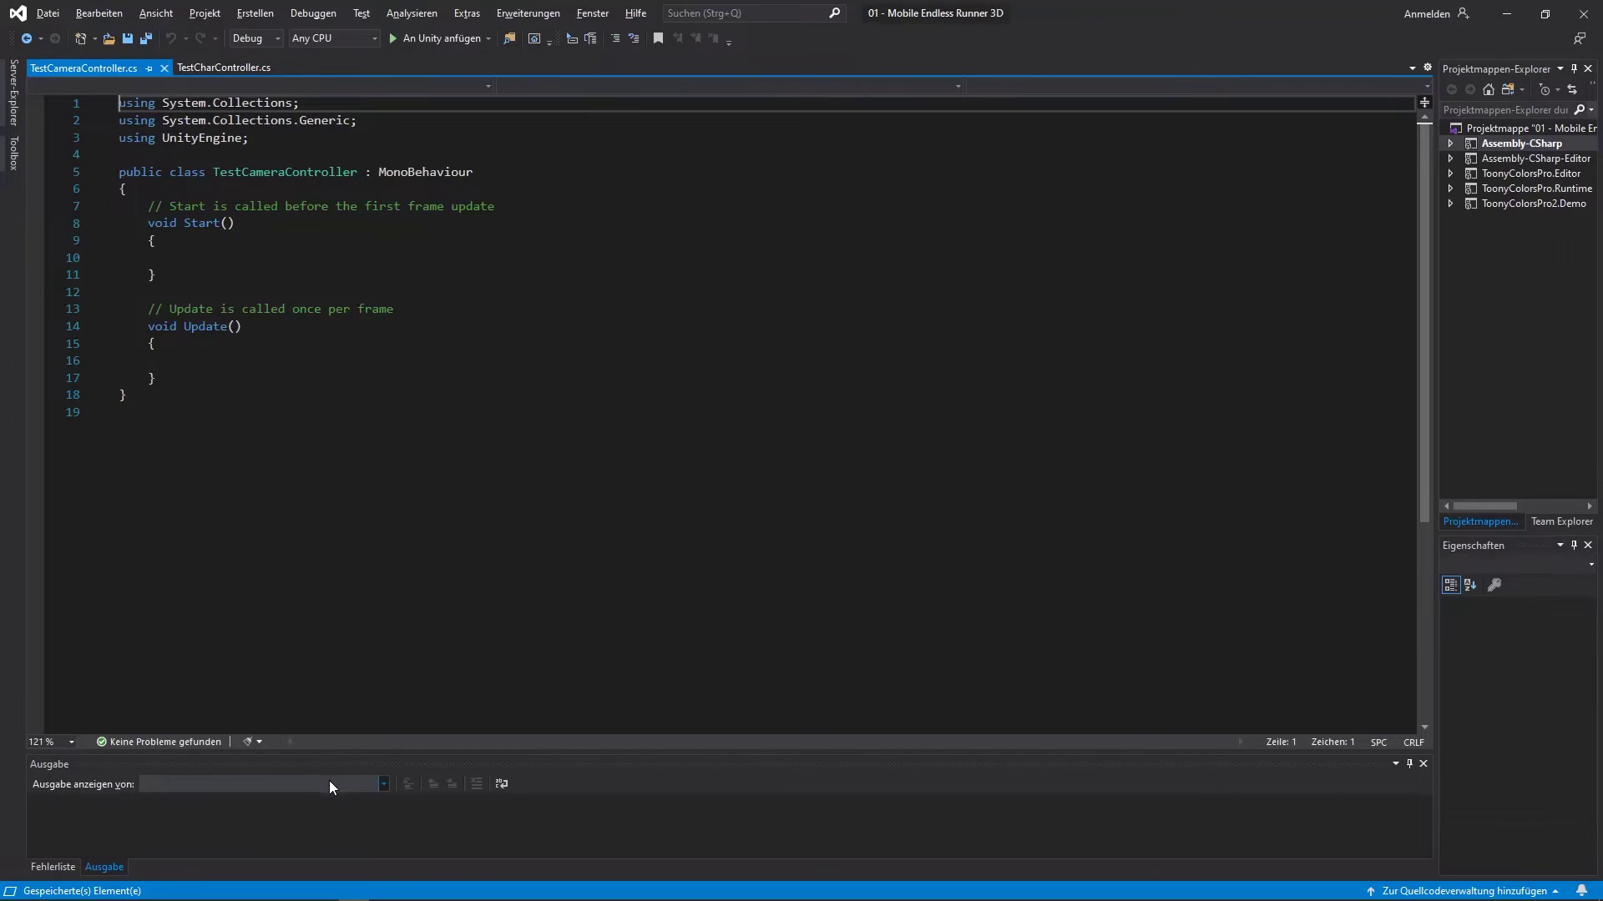
pyautogui.click(549, 201)
pyautogui.press('Return')
pyautogui.press('Return')
pyautogui.press('Up')
pyautogui.write('pr')
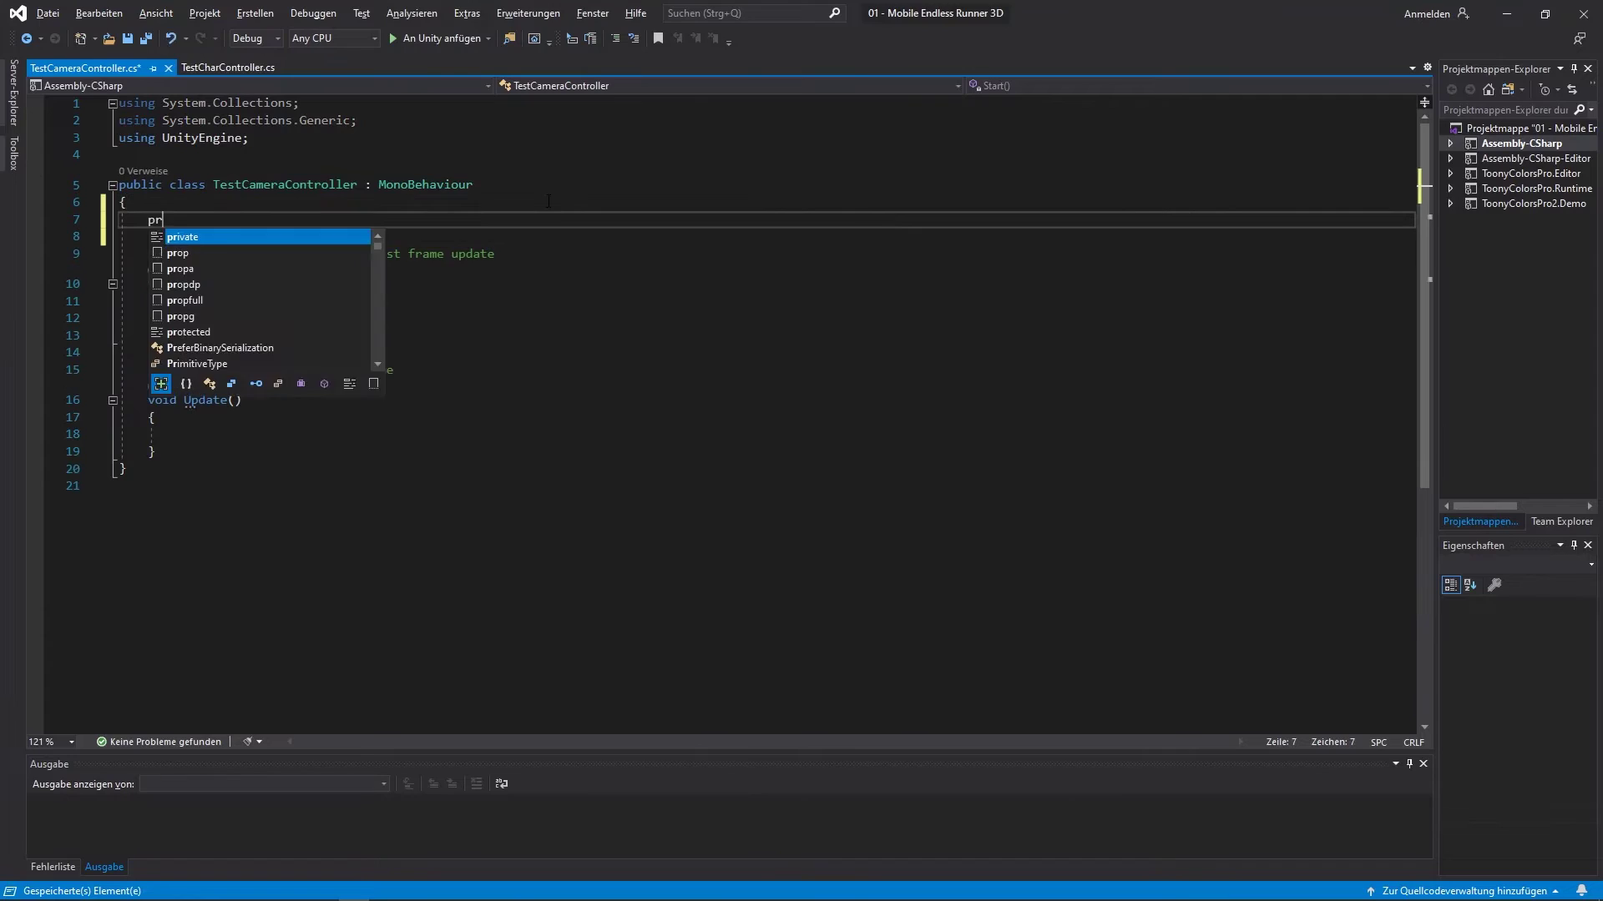
pyautogui.write('ivate Transform player;')
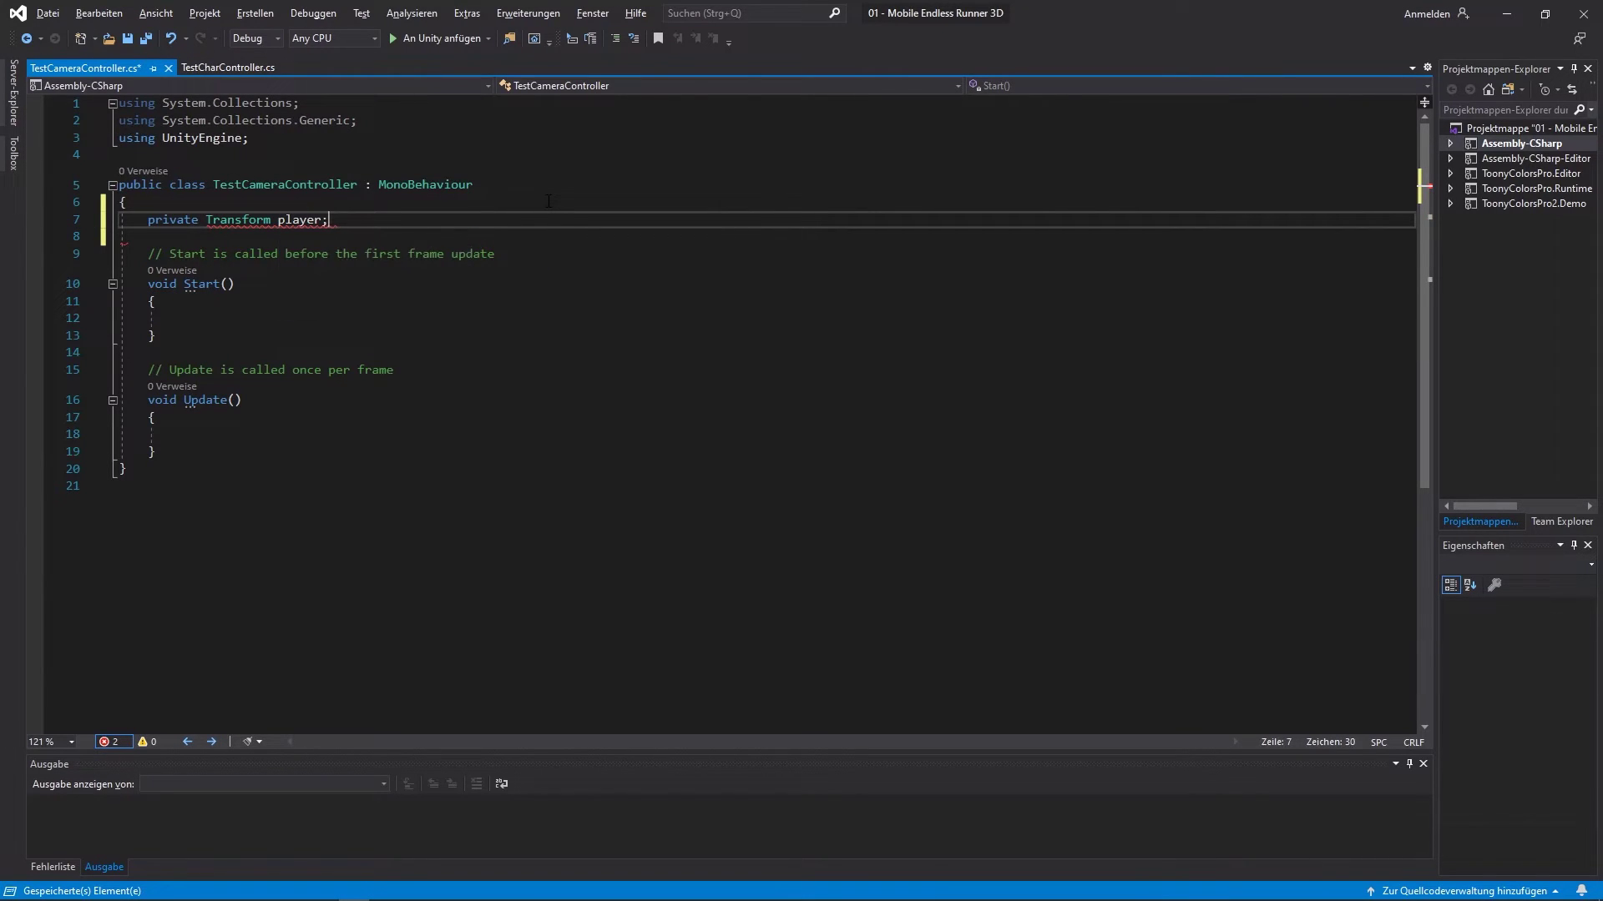
pyautogui.hotkey('ctrl', 's')
pyautogui.press('Down')
pyautogui.press('Down')
pyautogui.press('Down')
pyautogui.press('Down')
pyautogui.press('Down')
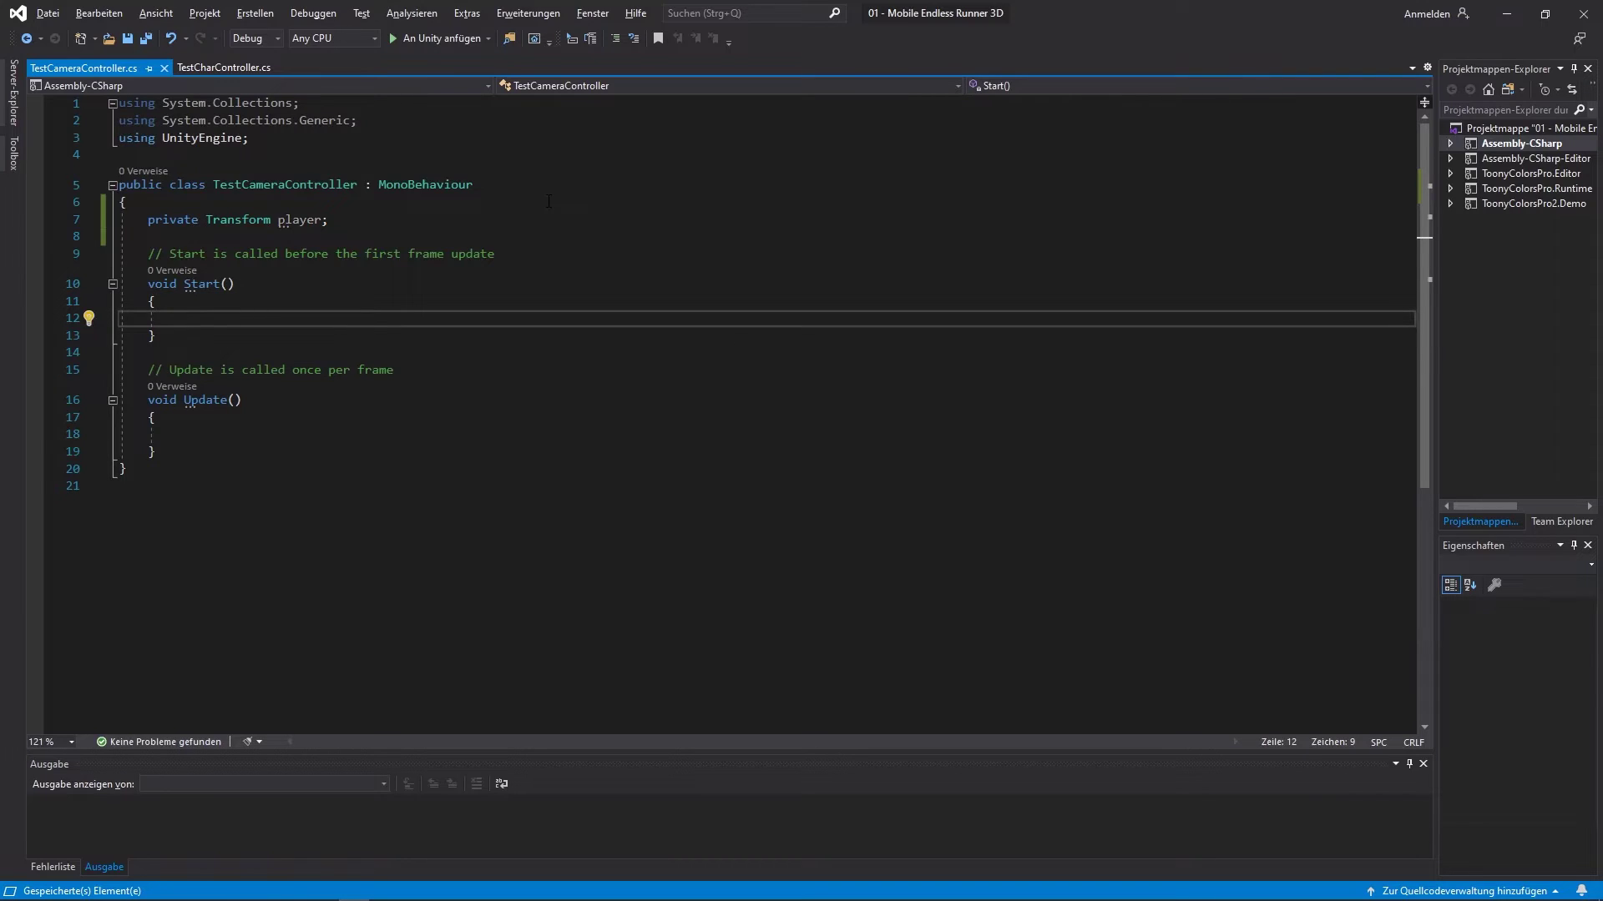
# - In Start(), assign player = GameObject.Find("Player").transform and save
pyautogui.write('player ')
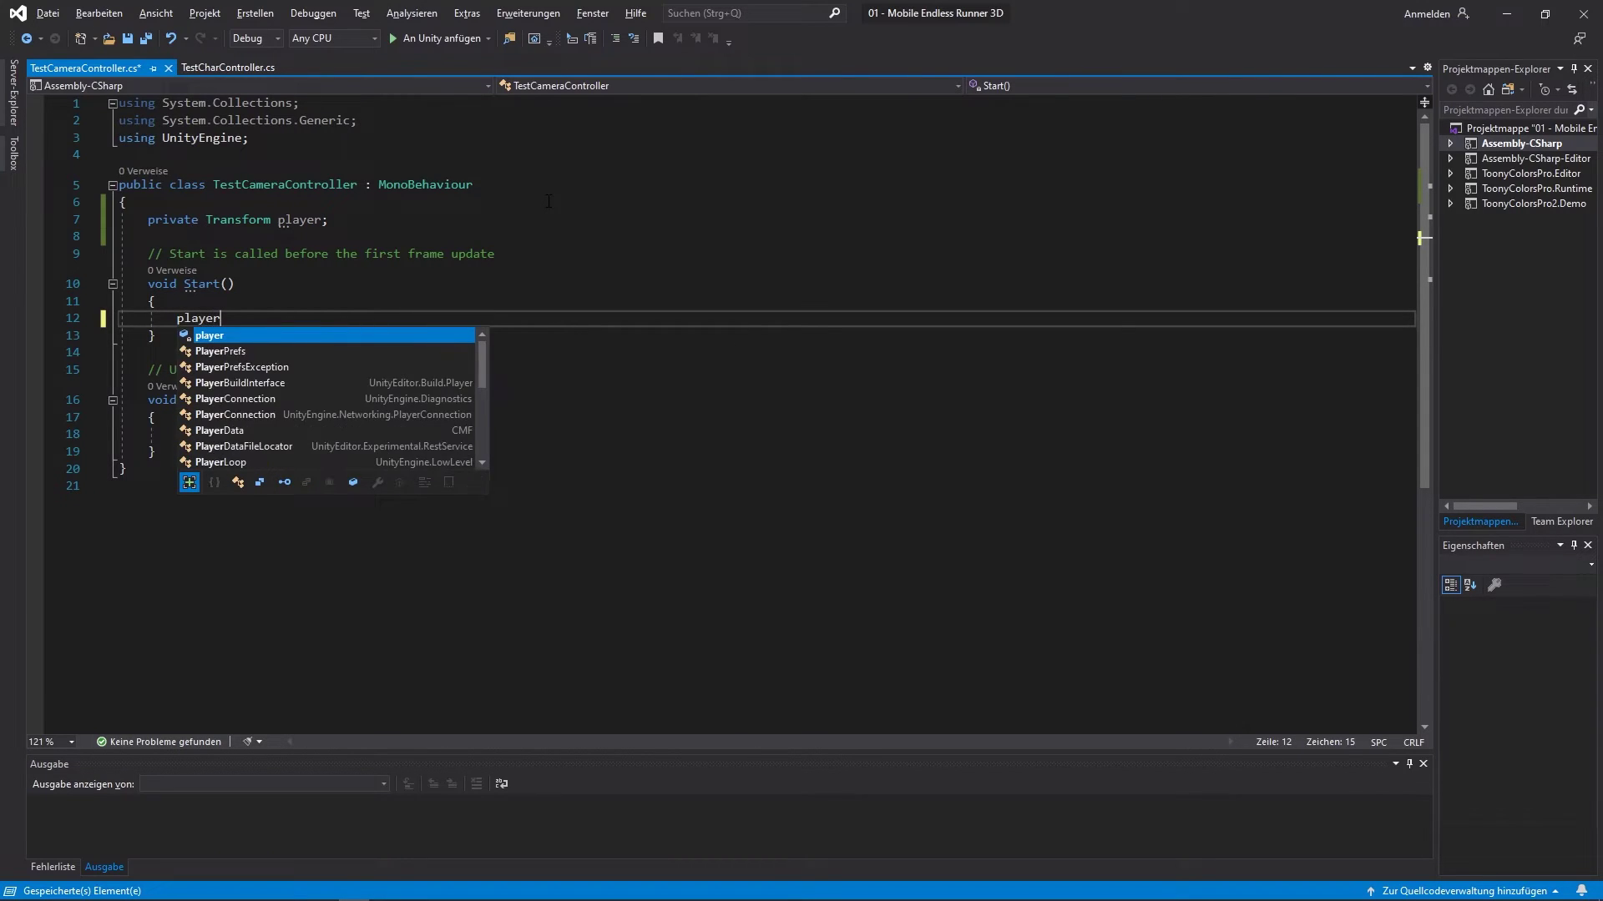
pyautogui.write('= GameObject.')
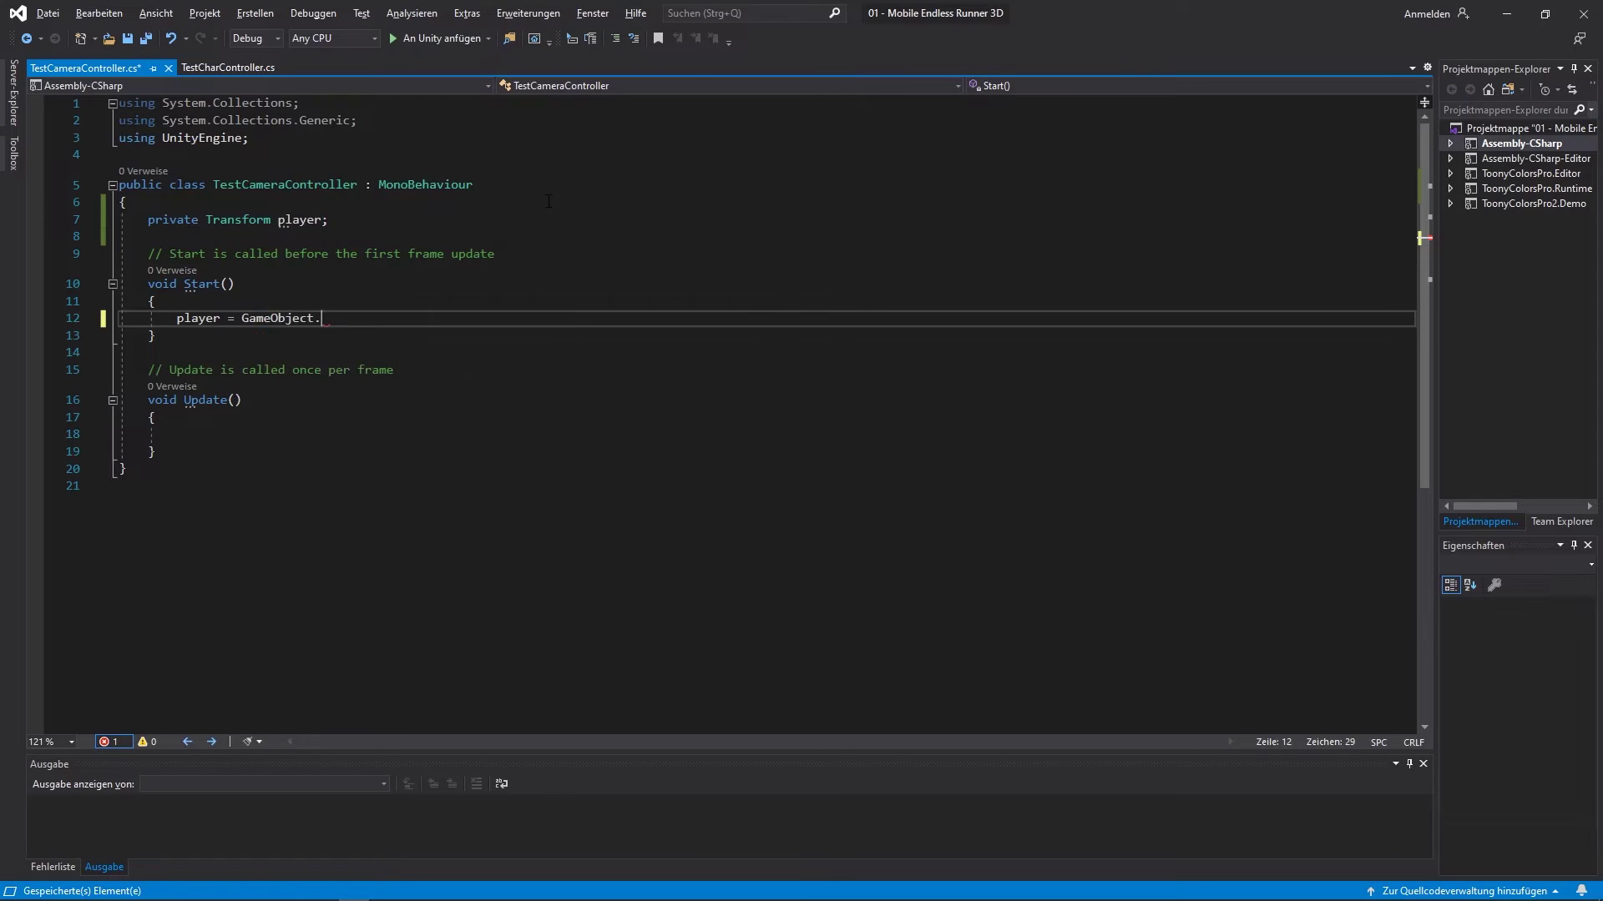
pyautogui.write('Find("')
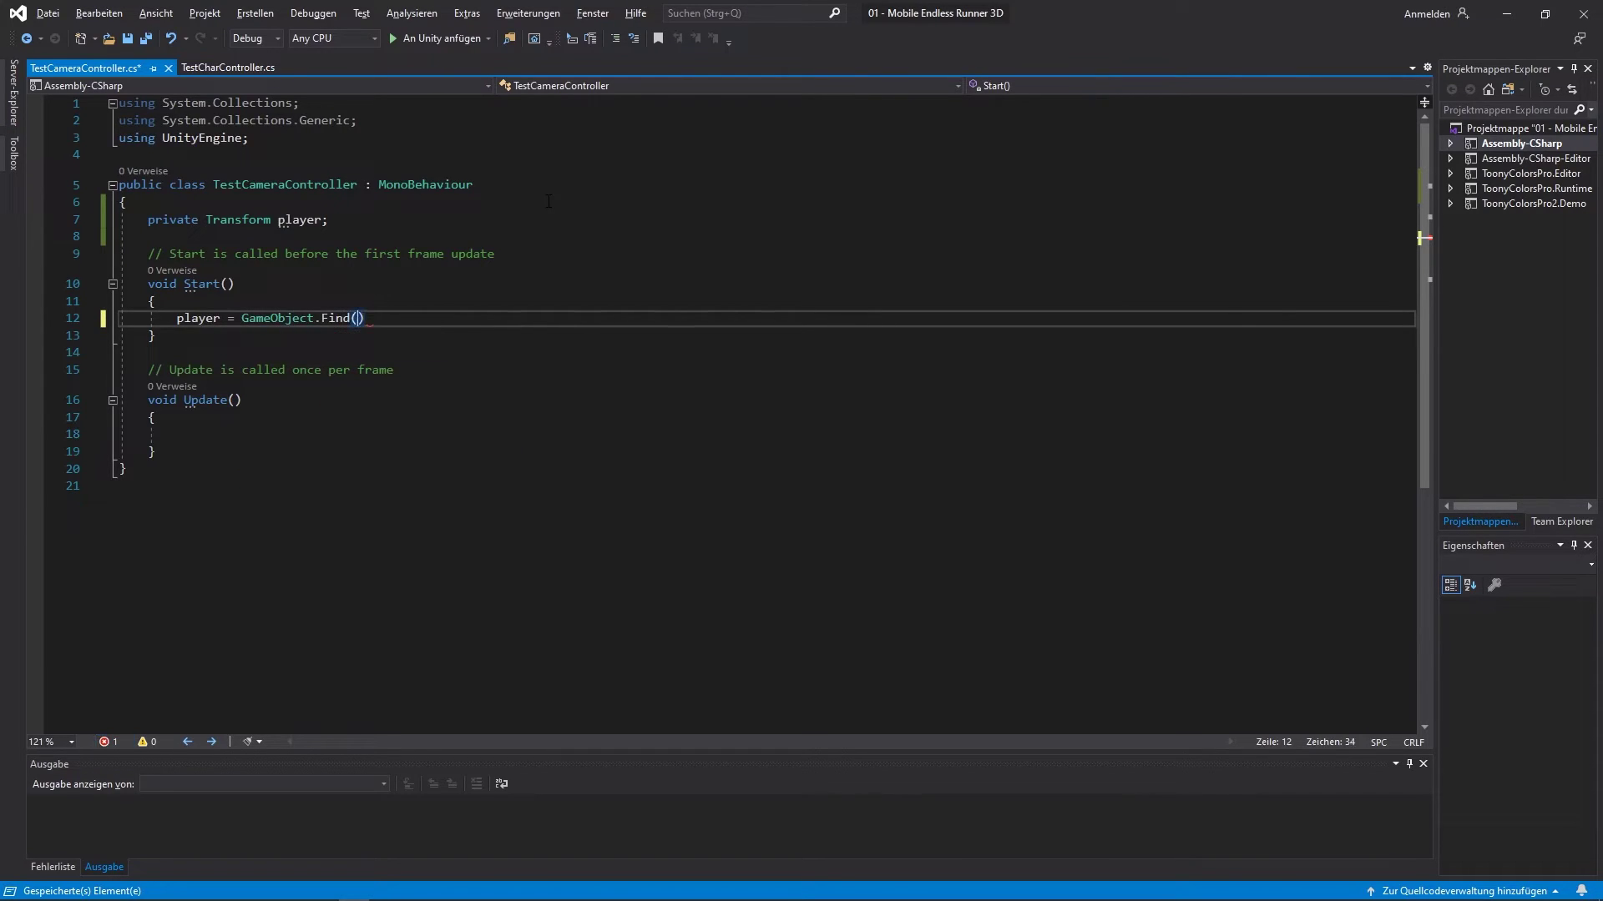
pyautogui.write('Player")')
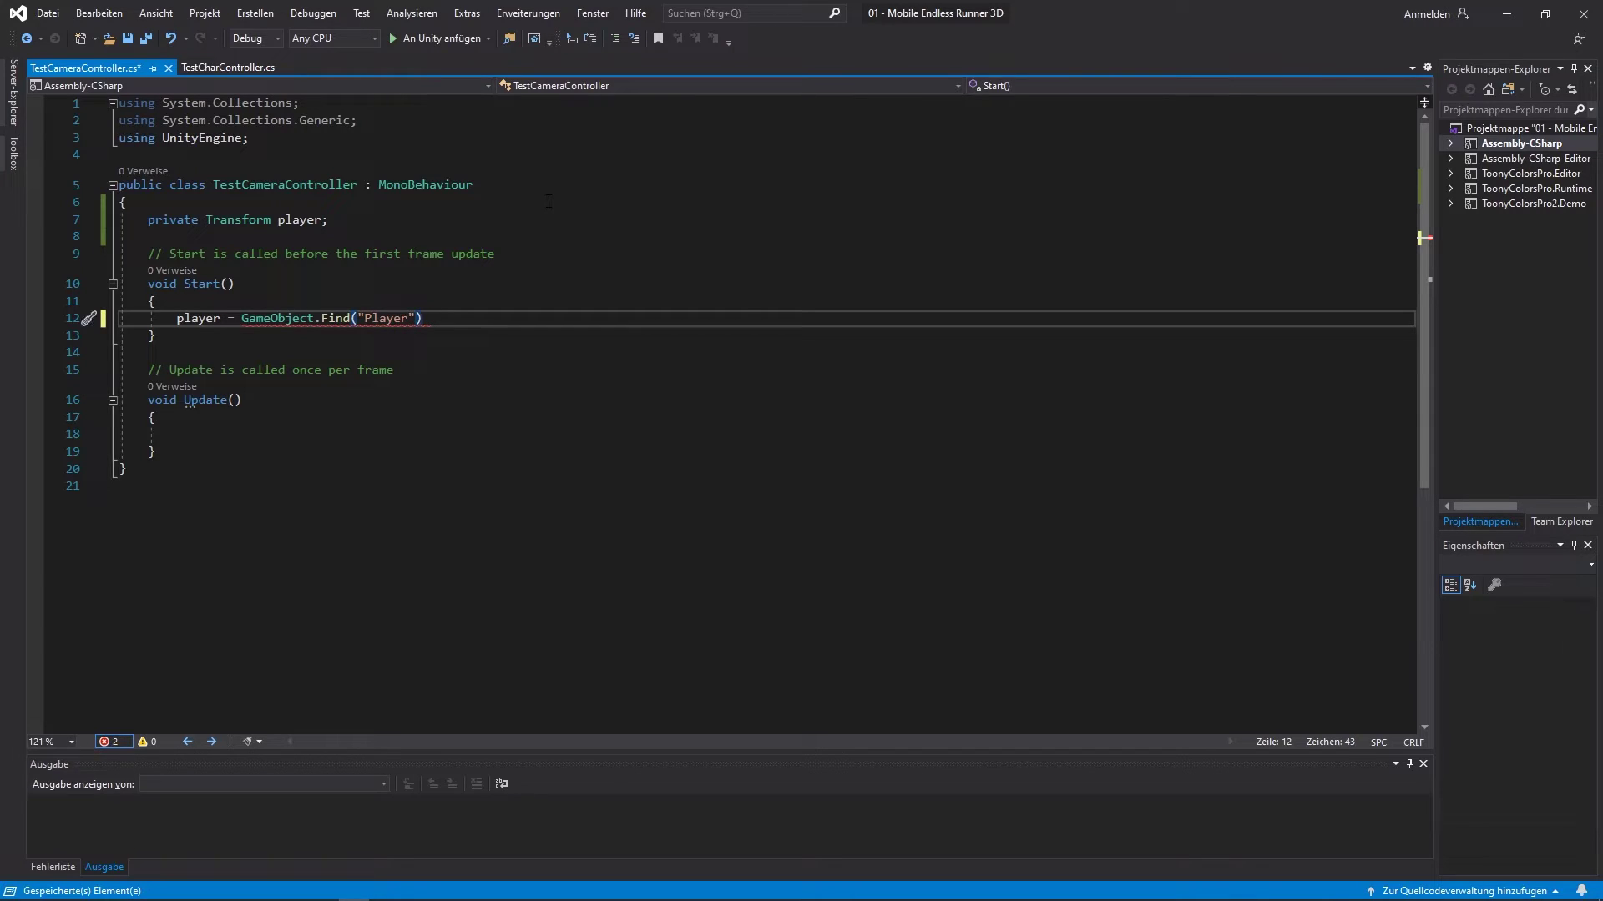
pyautogui.write('.')
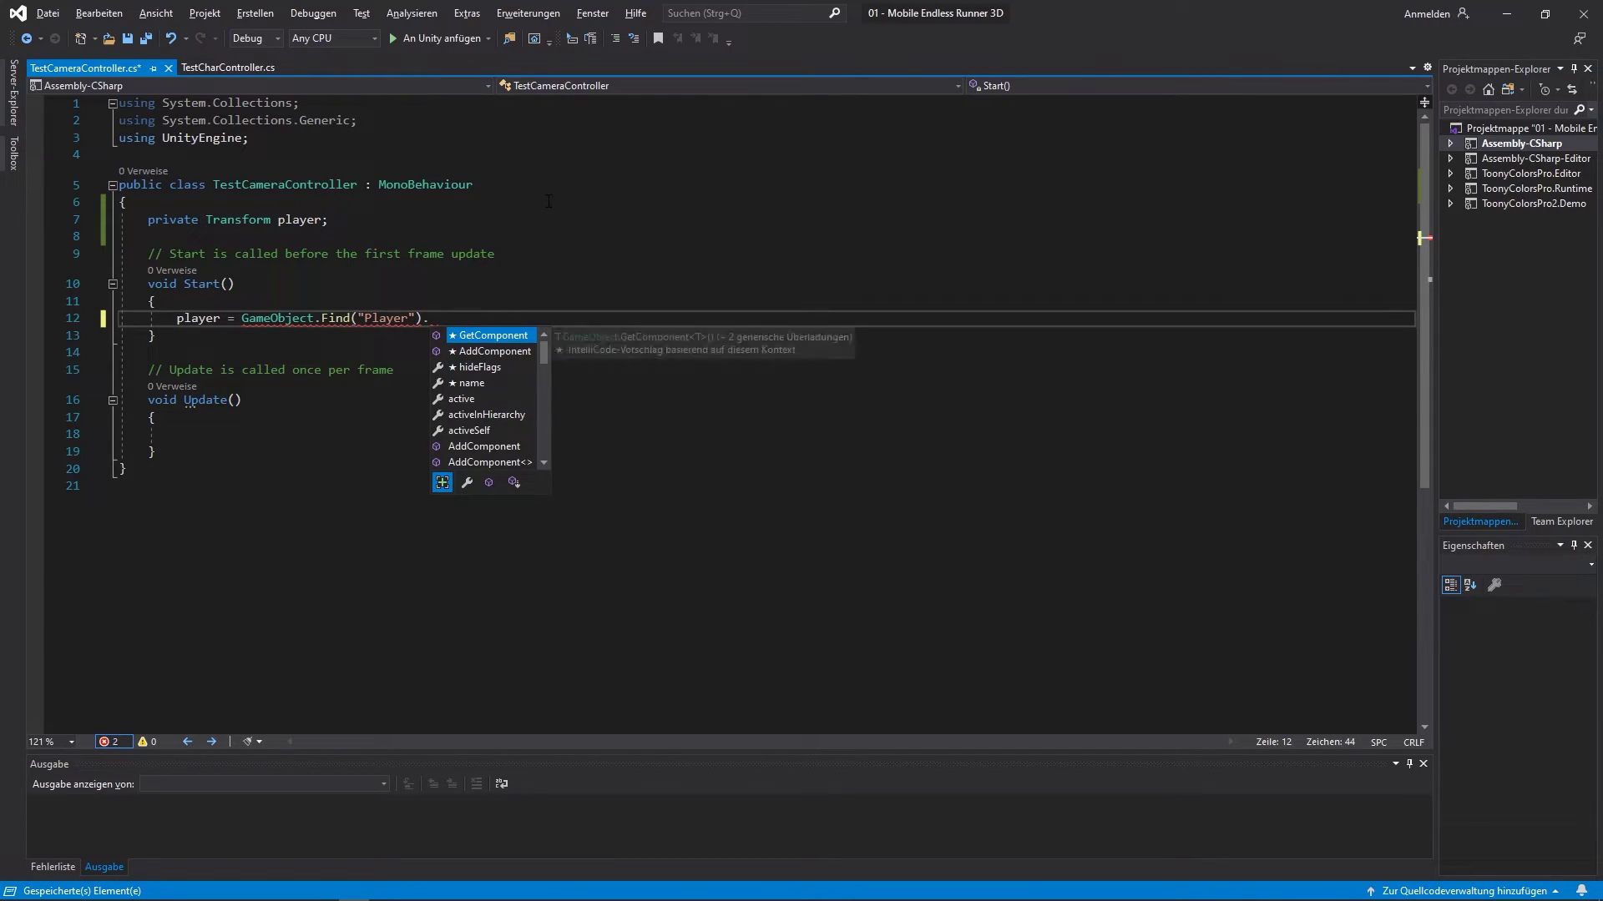
pyautogui.write('tr')
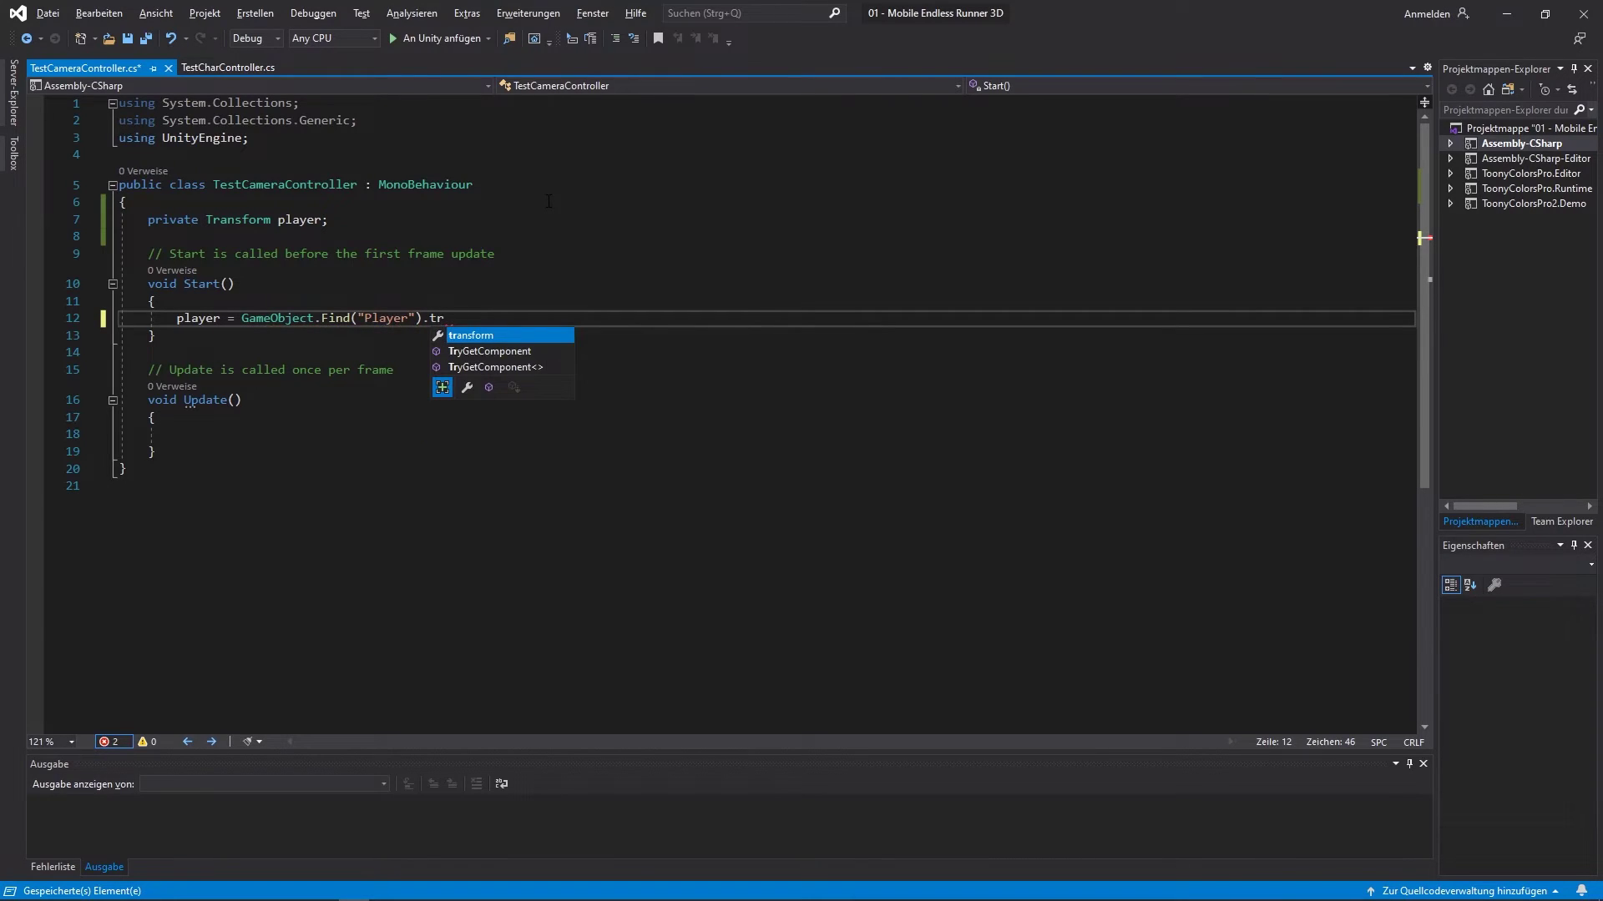
pyautogui.press('Tab')
pyautogui.write(';')
pyautogui.hotkey('ctrl', 's')
# - Rename the Update() method to LateUpdate()
pyautogui.press('Down')
pyautogui.press('Down')
pyautogui.press('Down')
pyautogui.press('Down')
pyautogui.press('Down')
pyautogui.press('Down')
pyautogui.press('Down')
pyautogui.press('Down')
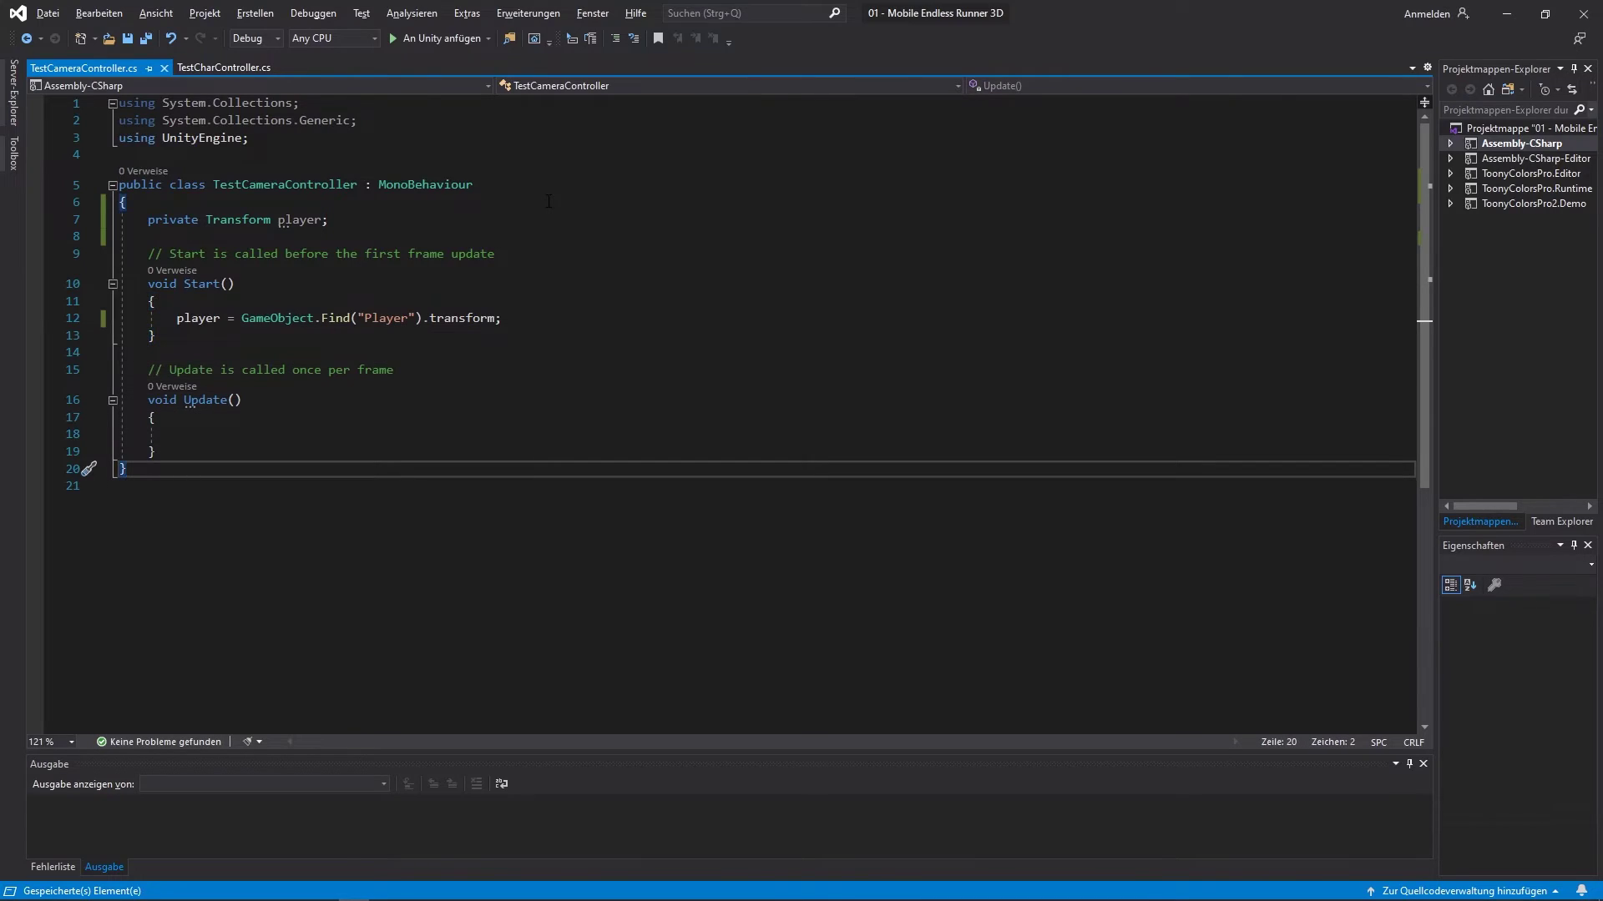
pyautogui.press('Up')
pyautogui.press('Up')
pyautogui.press('Up')
pyautogui.press('Up')
pyautogui.press('End')
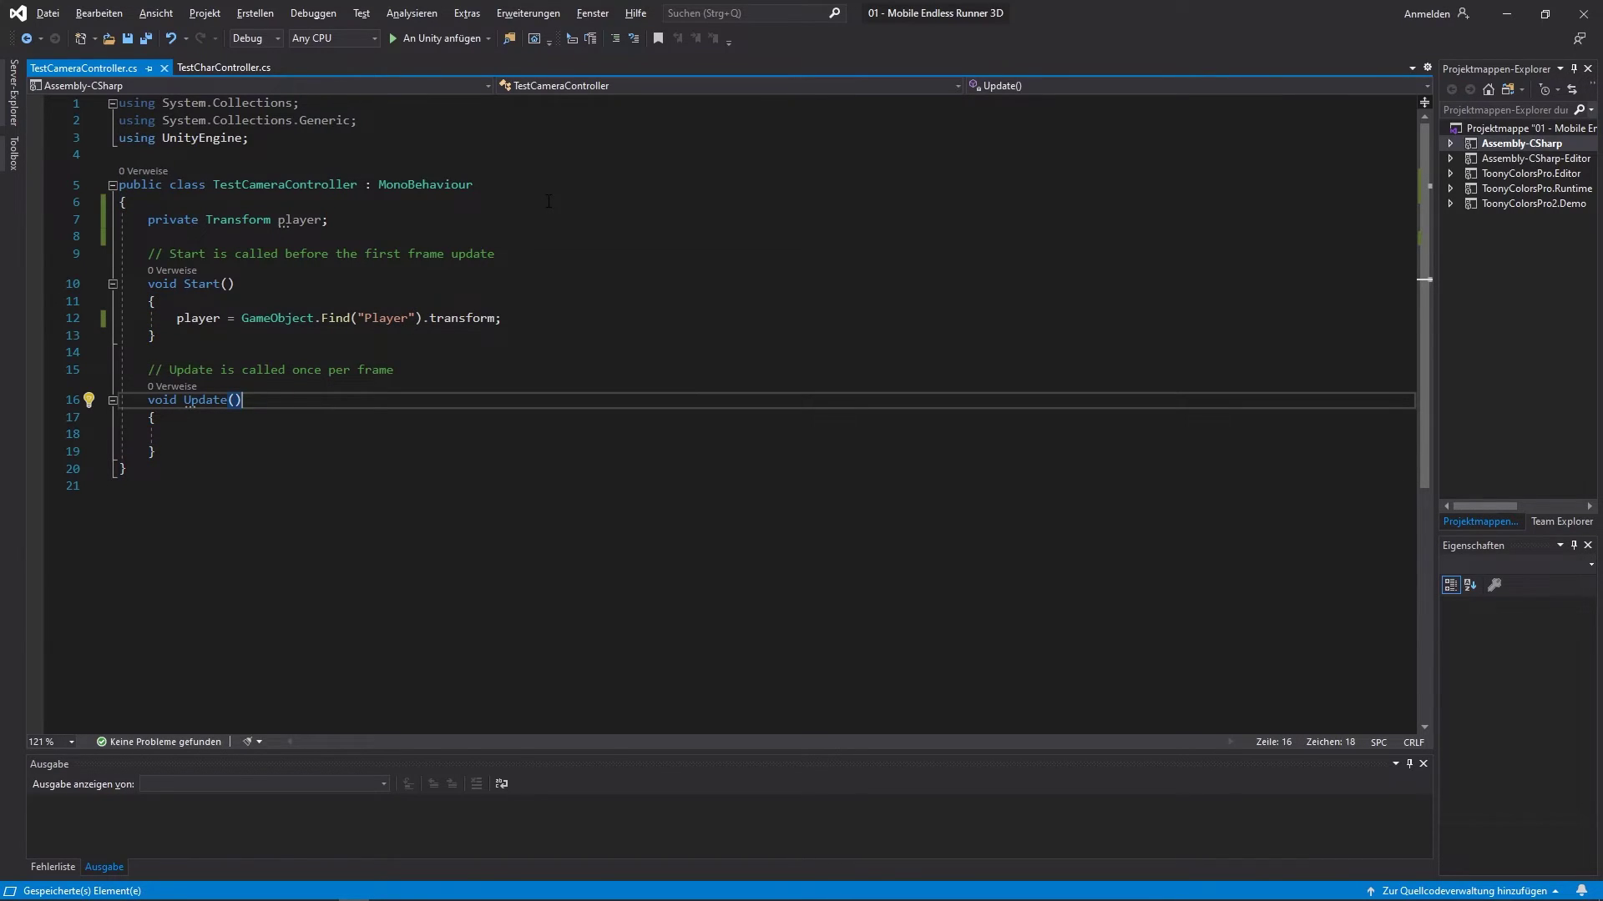
pyautogui.press('Home')
pyautogui.press('Right')
pyautogui.press('Right')
pyautogui.write('Late')
pyautogui.press('End')
pyautogui.press('Down')
pyautogui.press('Down')
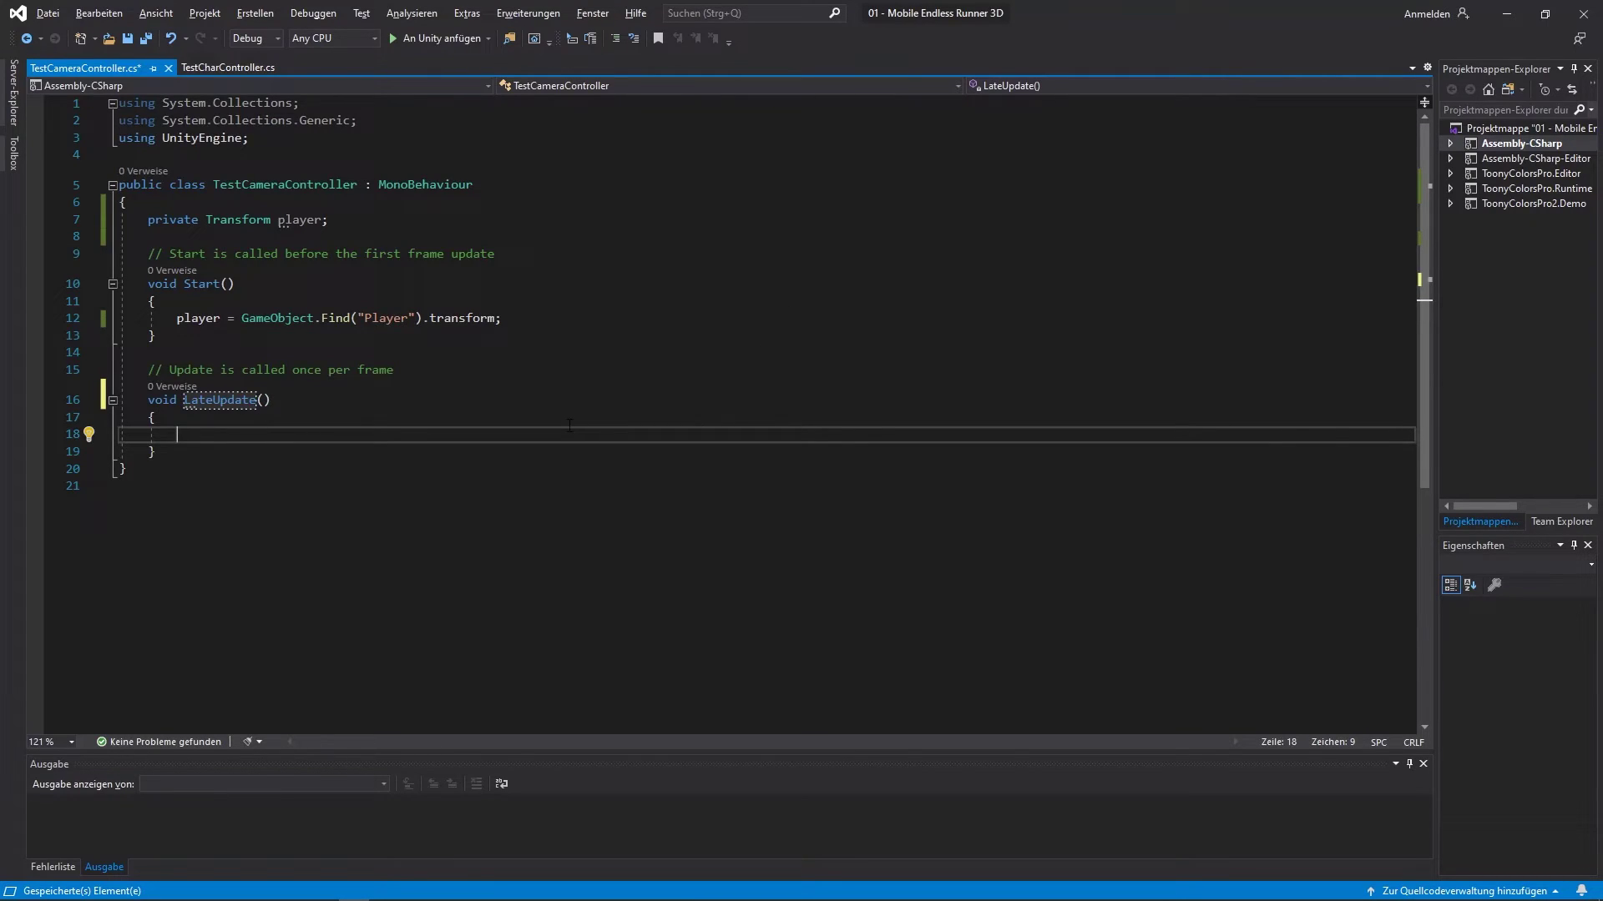
pyautogui.press('Up')
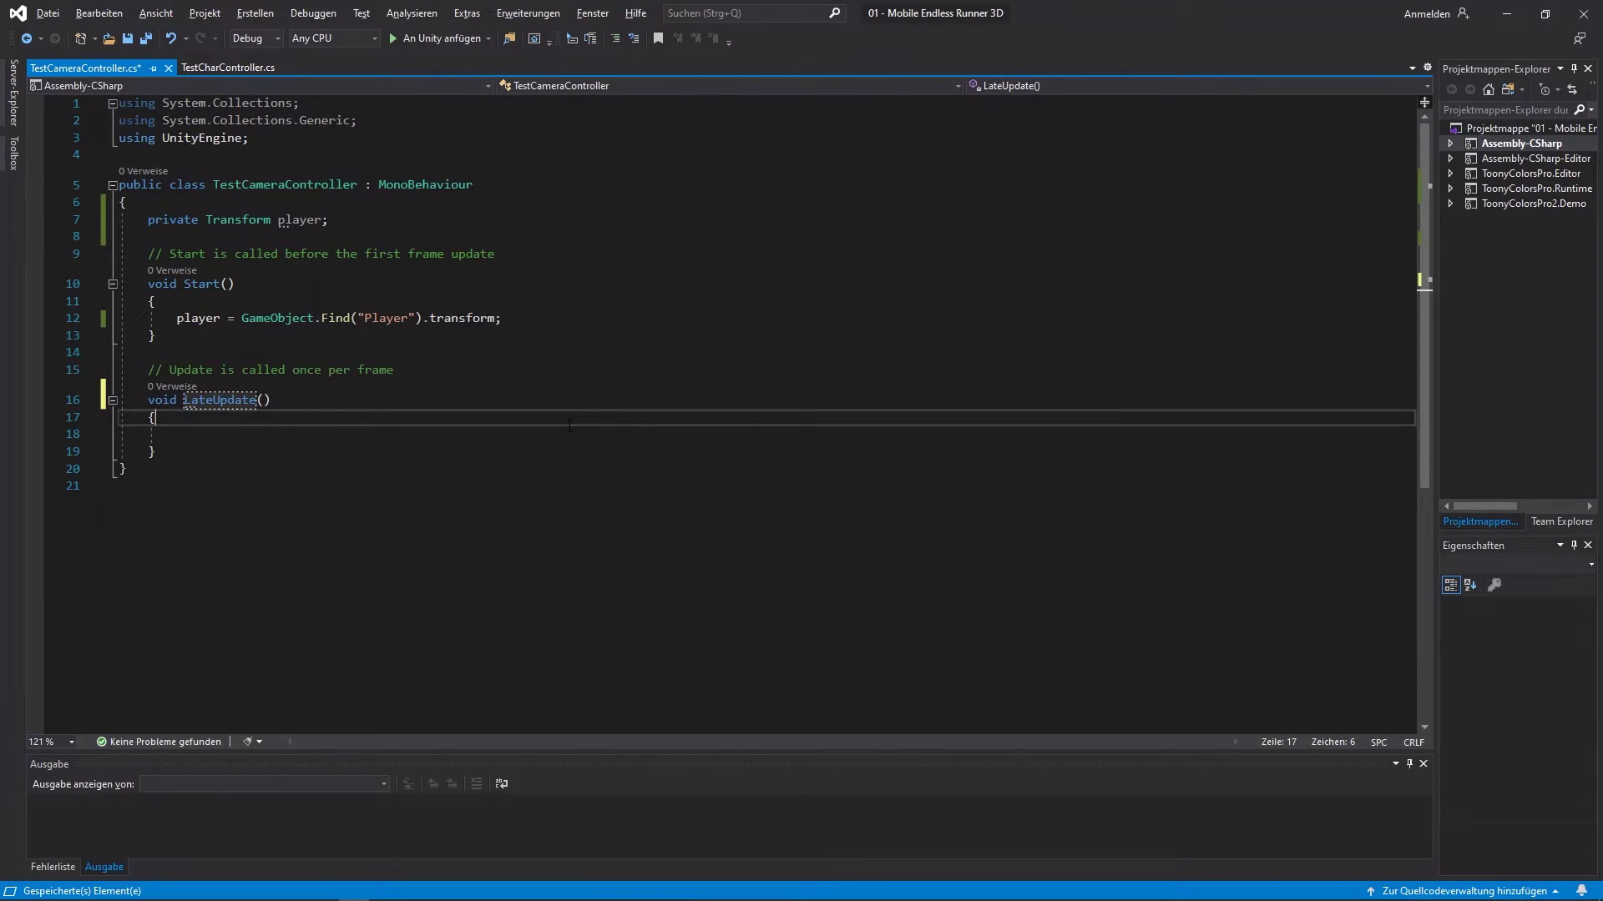
pyautogui.press('Down')
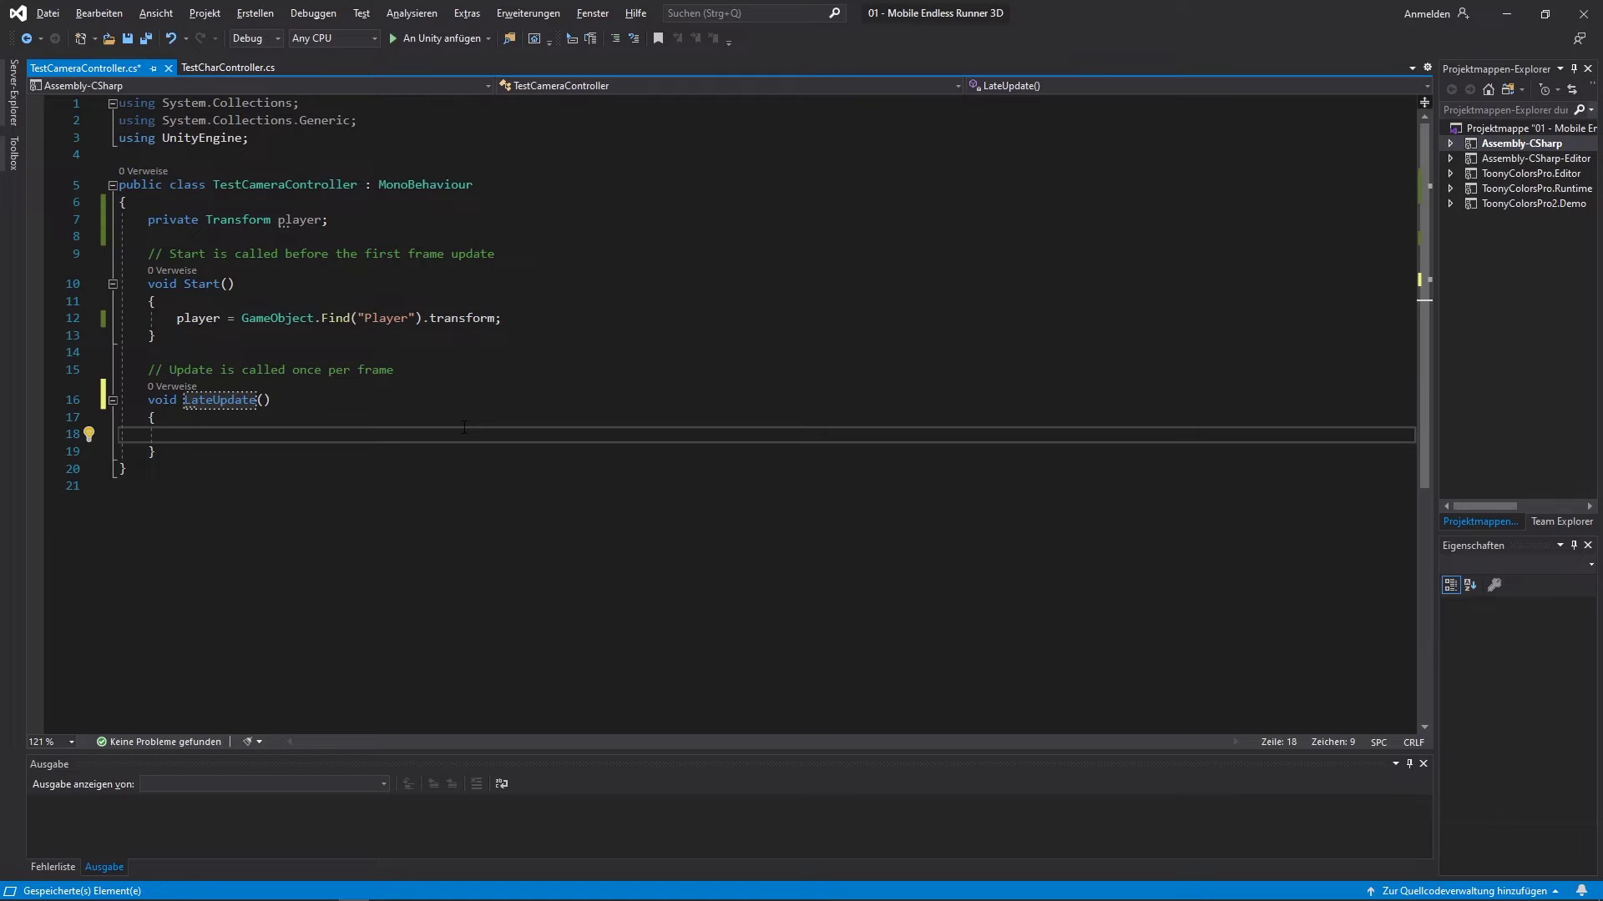
# - Add 'transform.position = new Vector3();' inside LateUpdate()
pyautogui.write('tra')
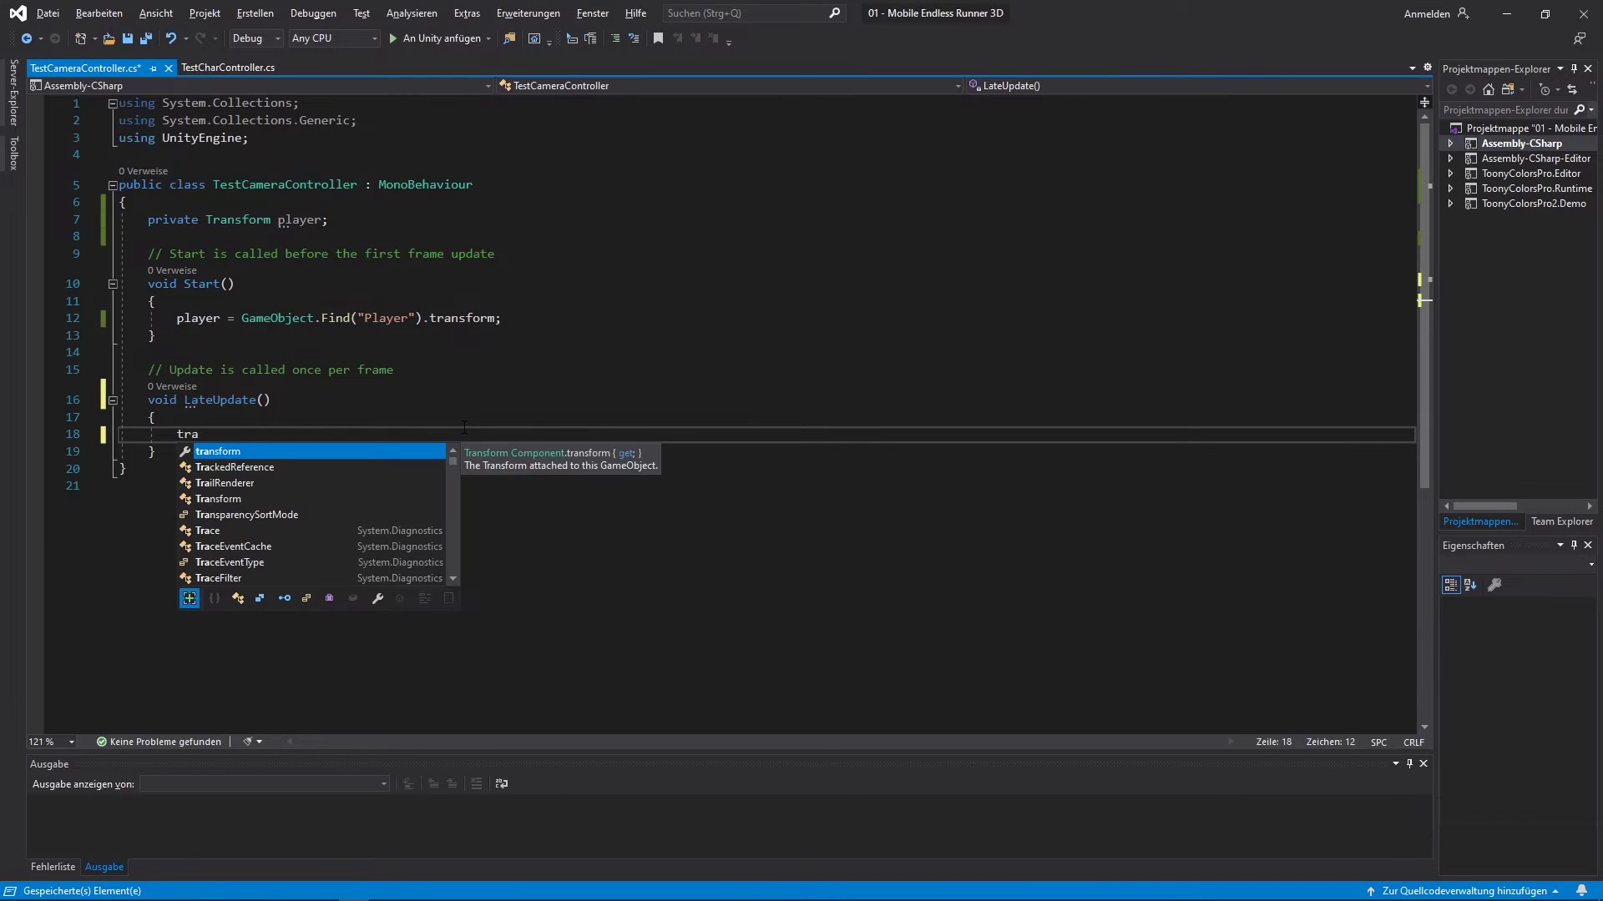
pyautogui.write('nsform.position ')
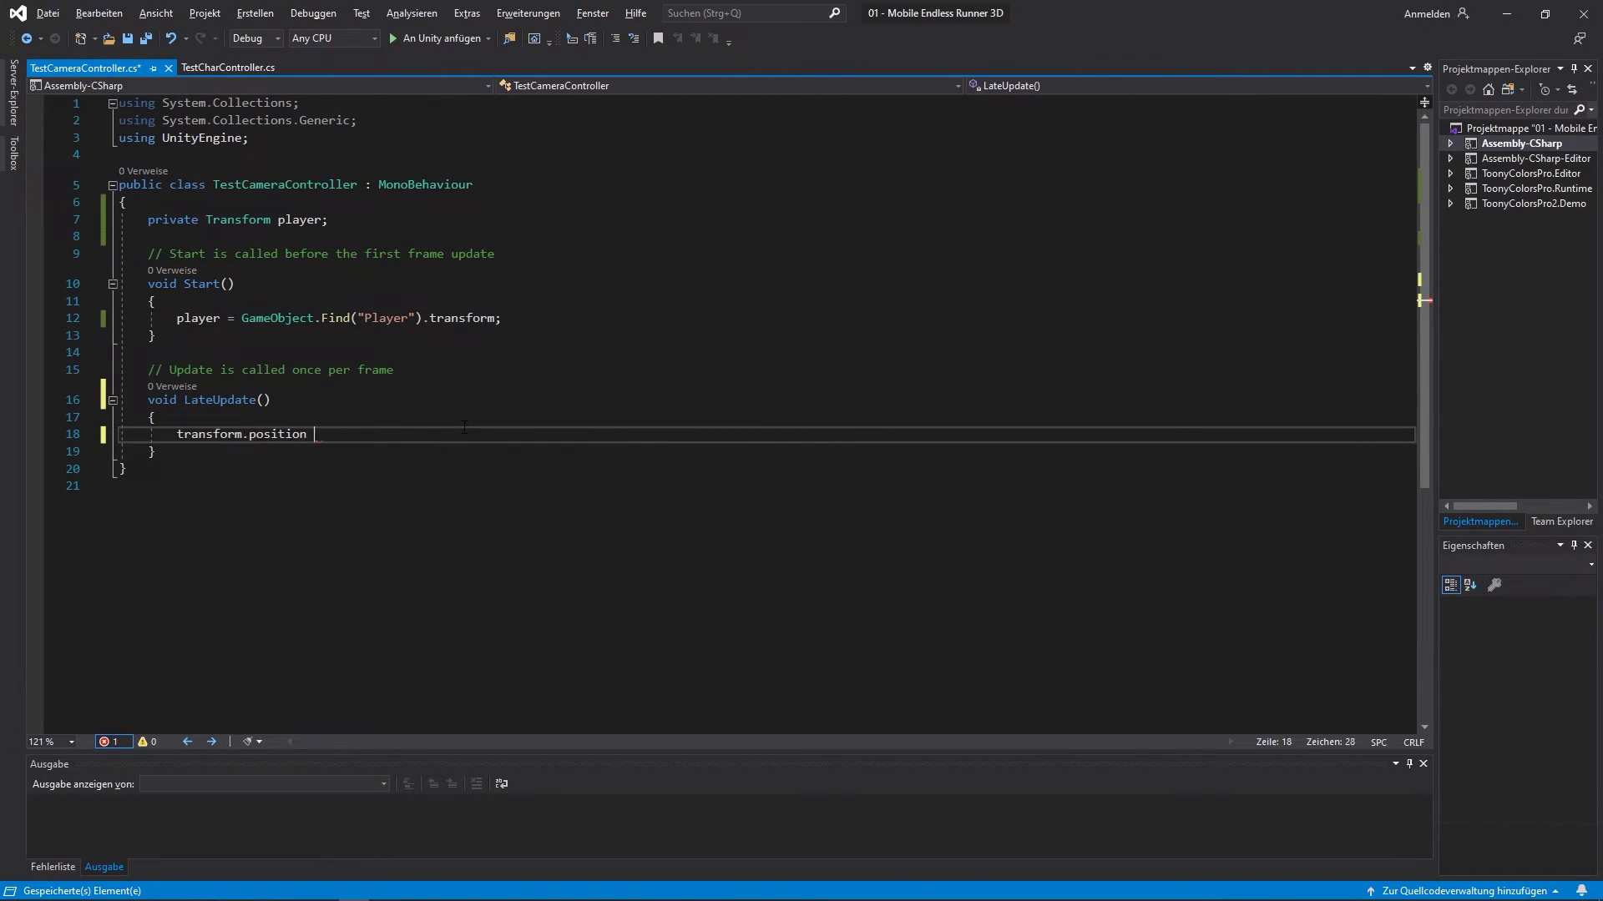
pyautogui.write('= new Vector3();')
pyautogui.press('Up')
pyautogui.press('Up')
pyautogui.press('Up')
pyautogui.press('Up')
pyautogui.press('Up')
pyautogui.press('Up')
pyautogui.press('Up')
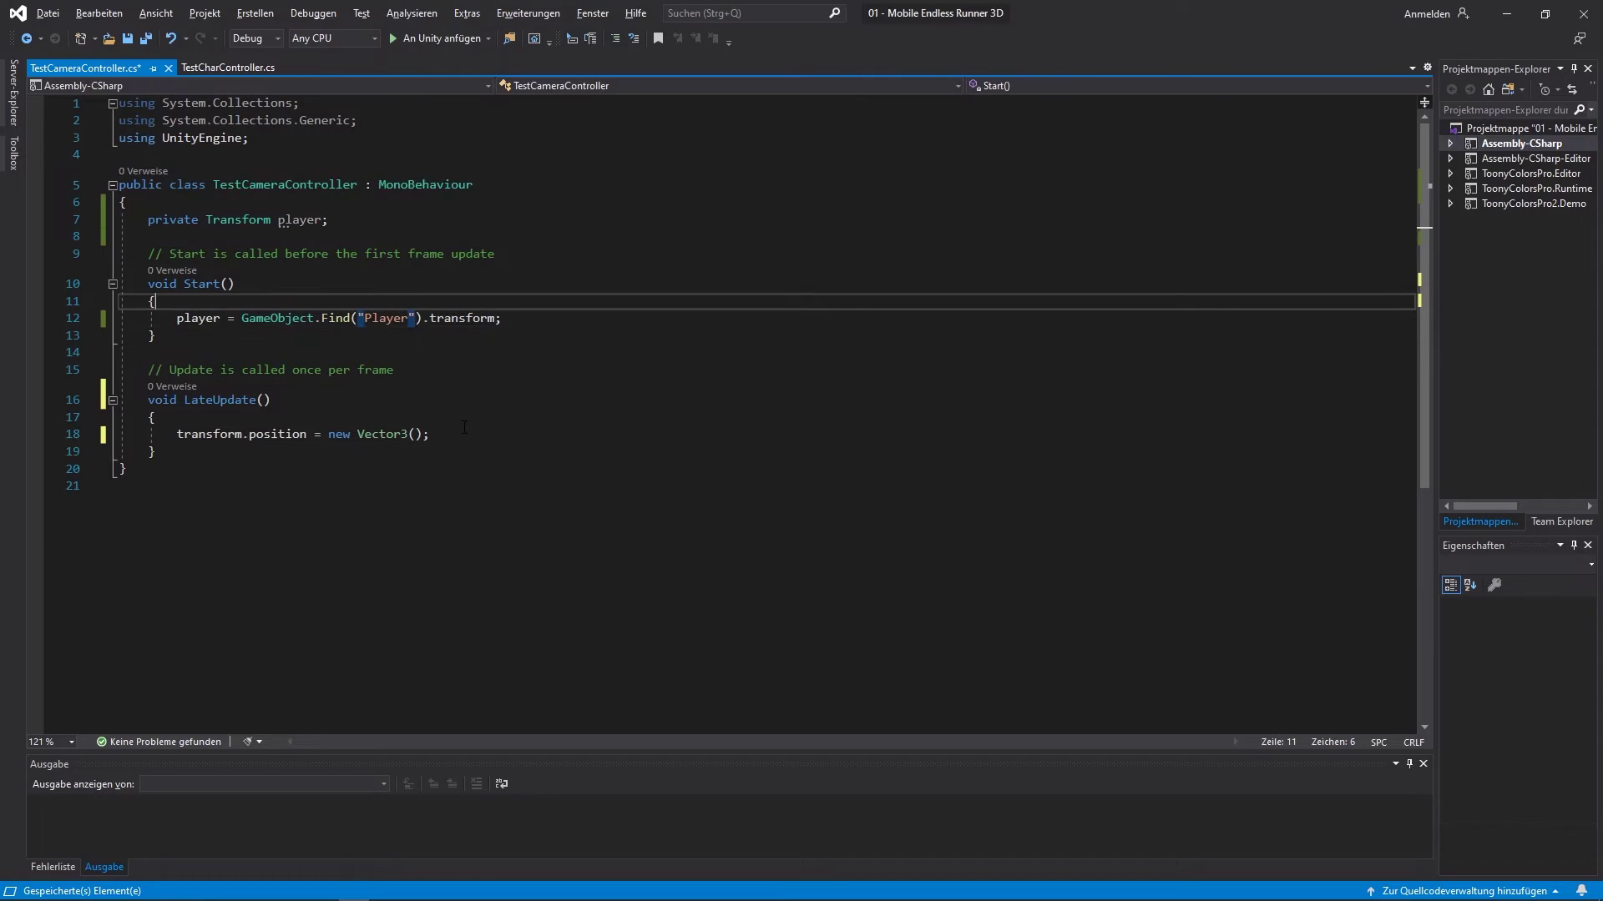
pyautogui.press('Up')
pyautogui.press('Up')
pyautogui.press('Up')
pyautogui.press('Up')
pyautogui.press('End')
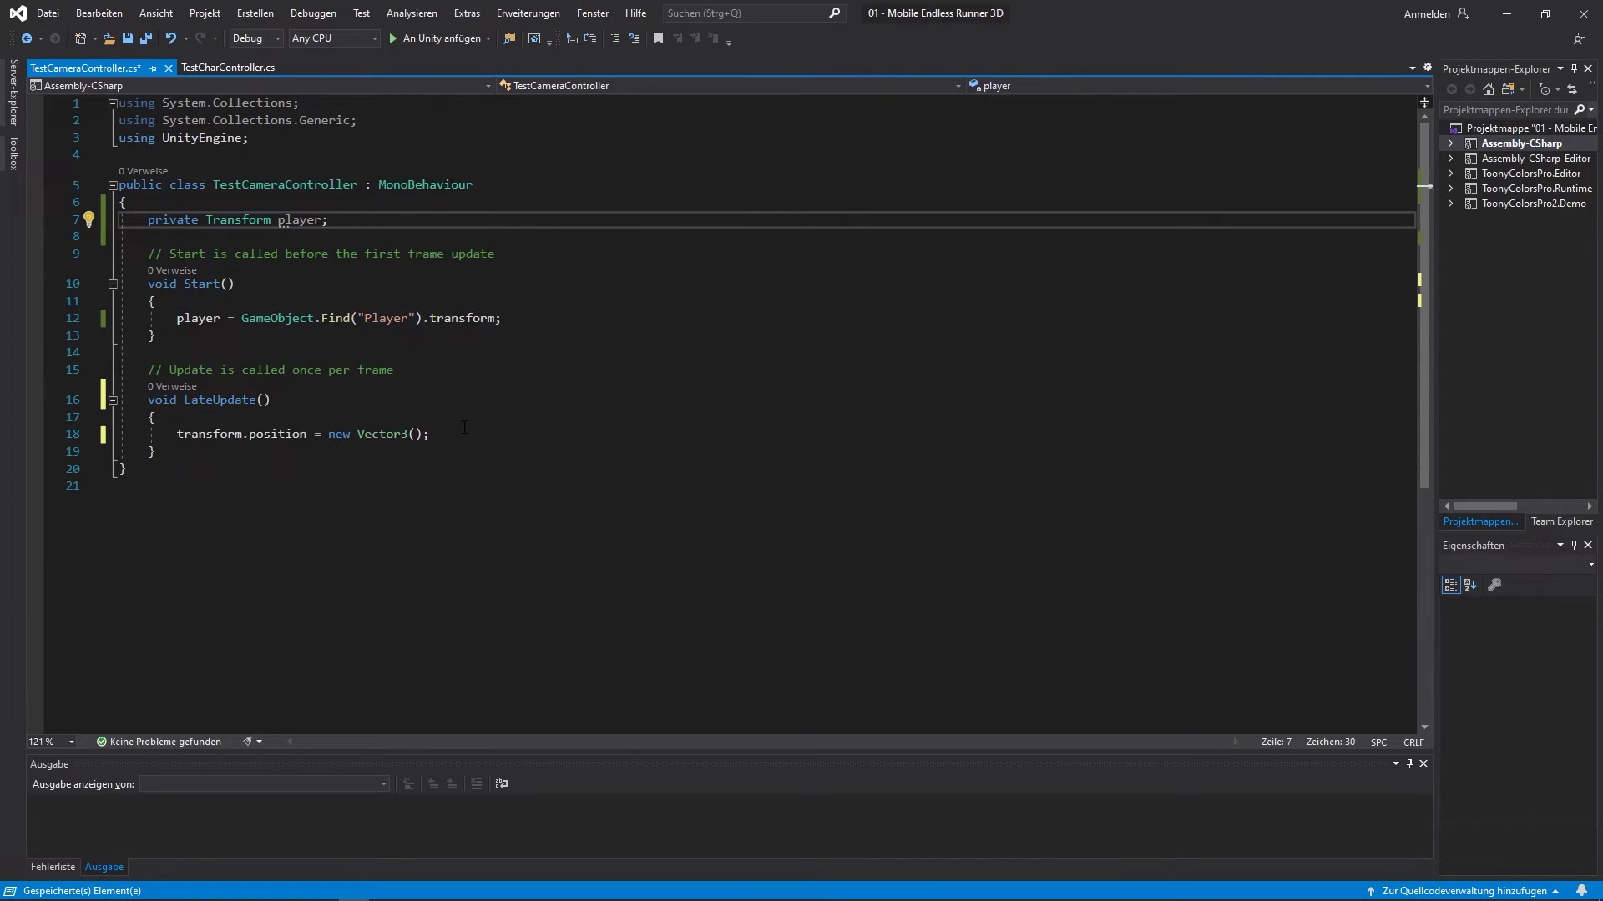
# - Declare private float yOffset and zOffset fields below the player field and save
pyautogui.press('Return')
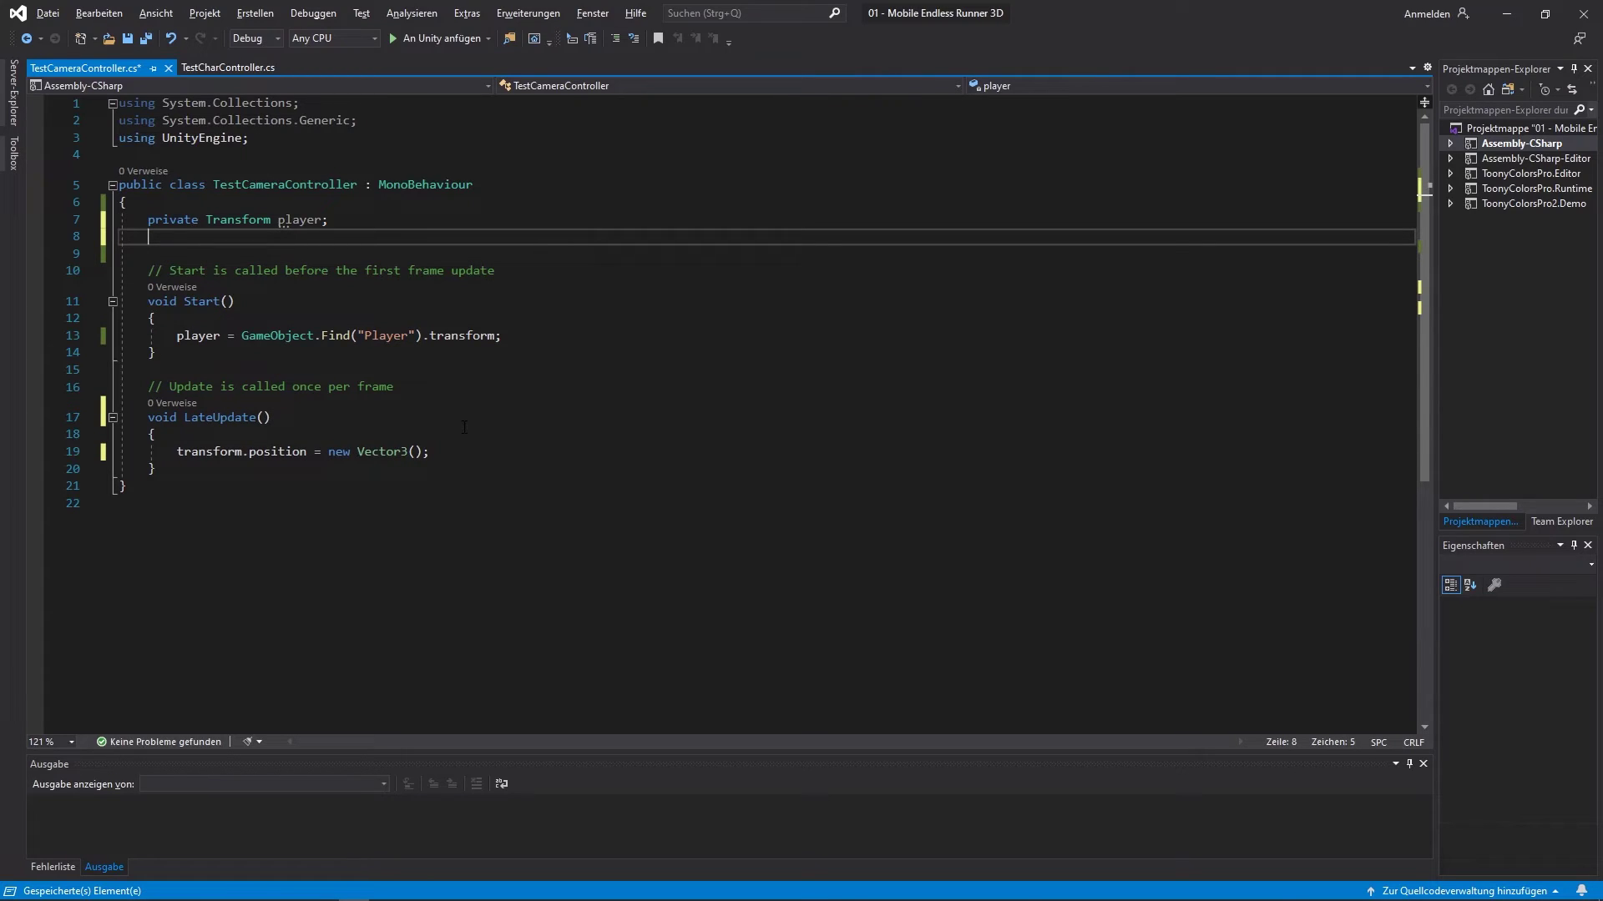
pyautogui.write('private')
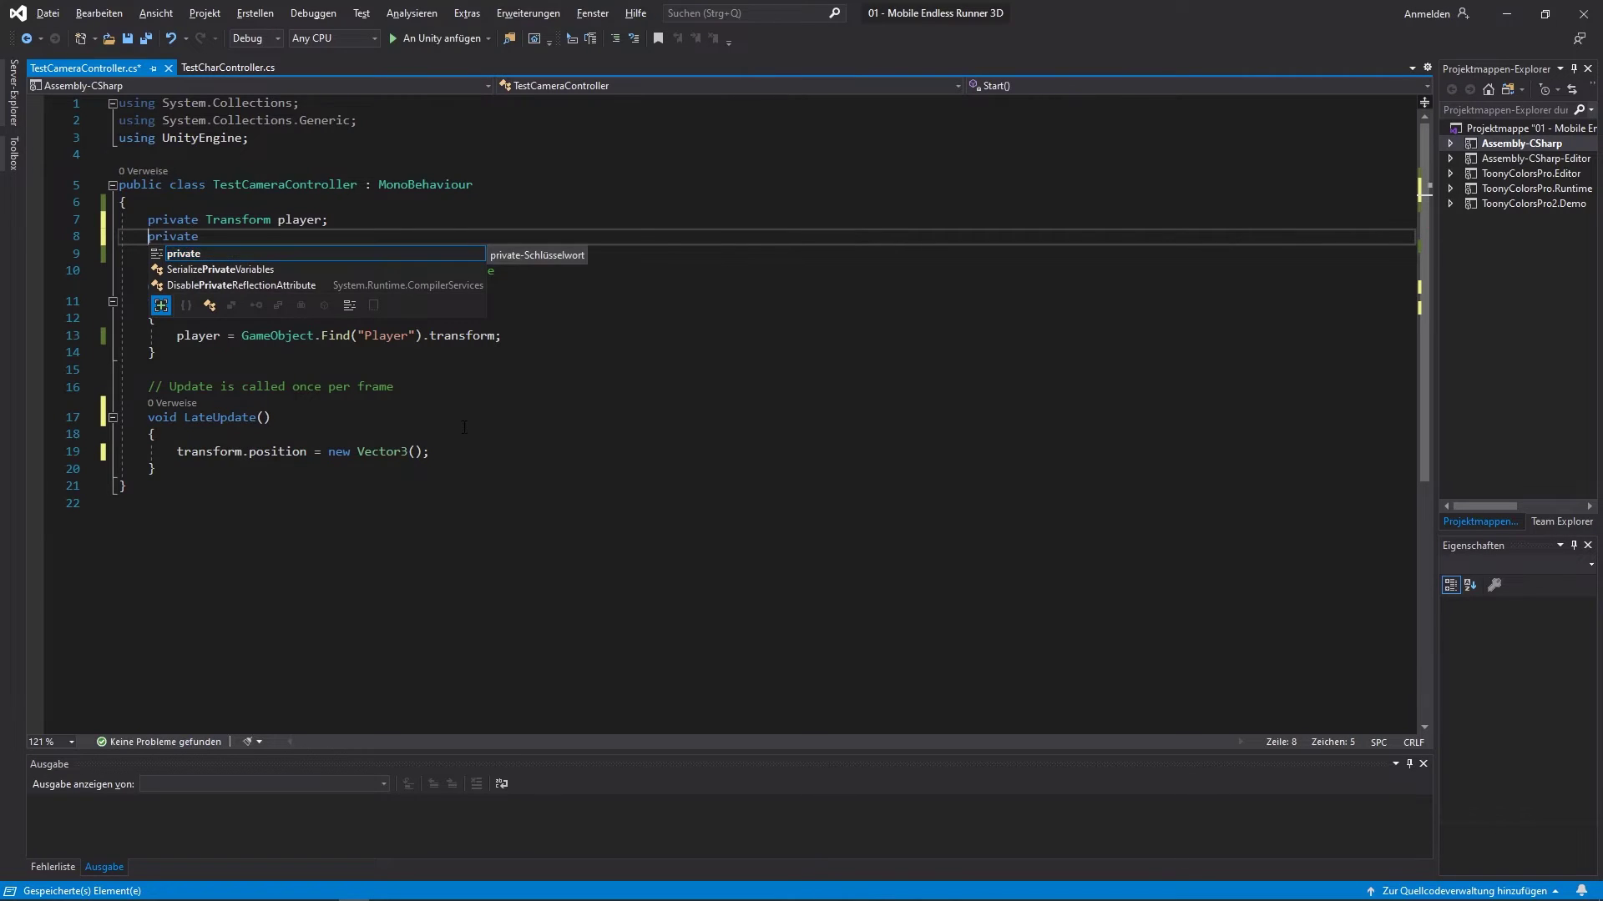
pyautogui.press('Return')
pyautogui.press('End')
pyautogui.write('yOffset')
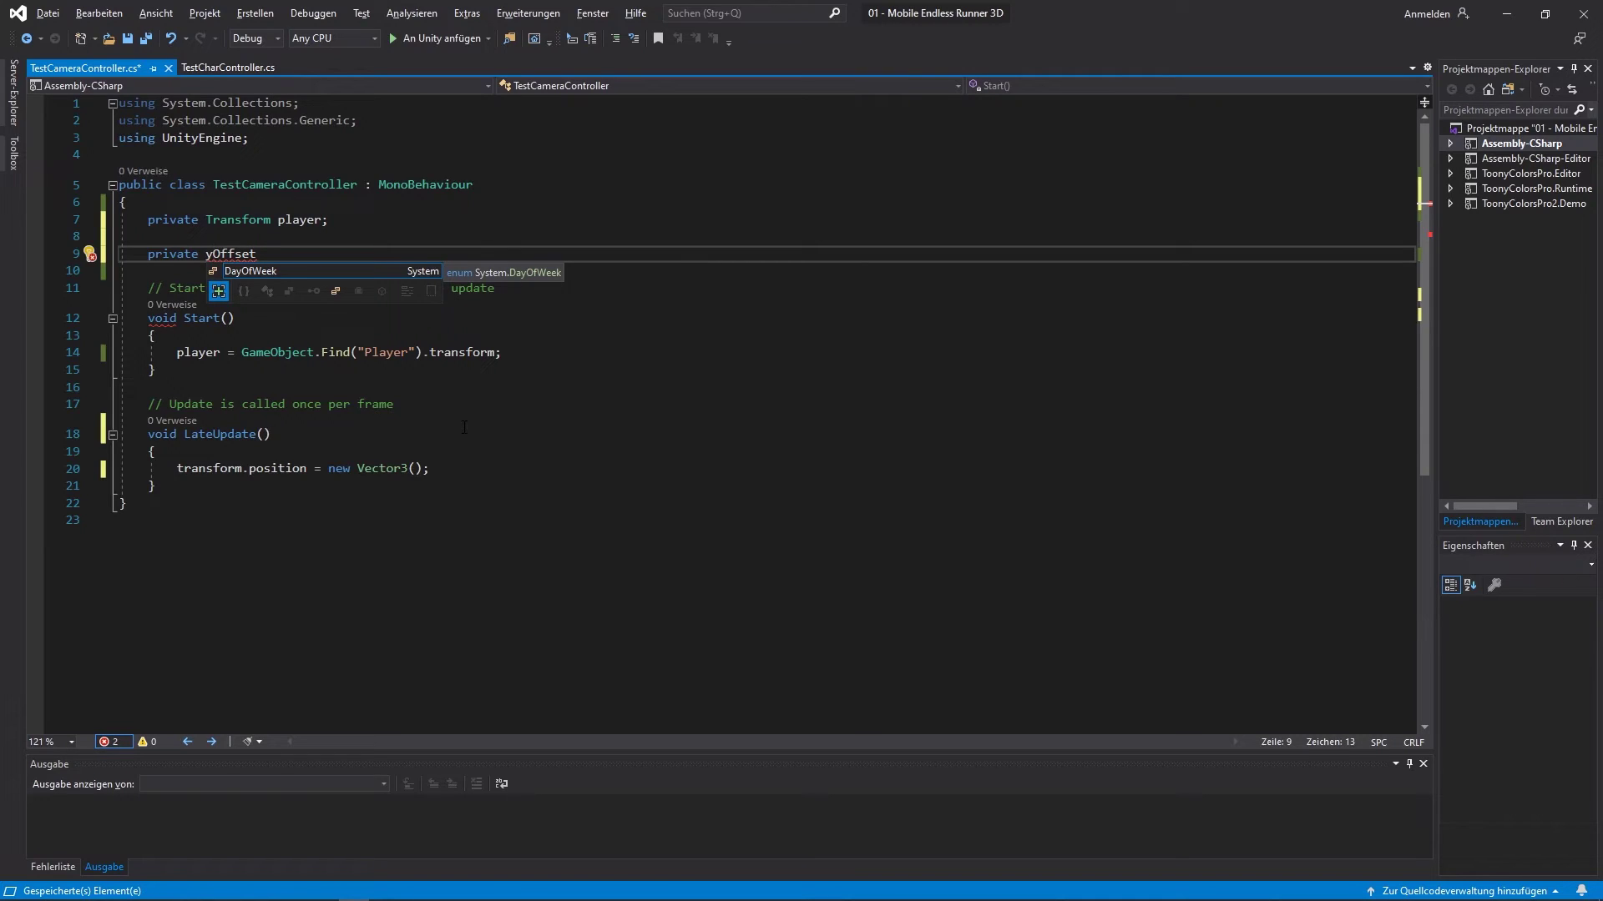
pyautogui.press('Escape')
pyautogui.write('float')
pyautogui.press('End')
pyautogui.write(';')
pyautogui.press('Return')
pyautogui.write('private float ')
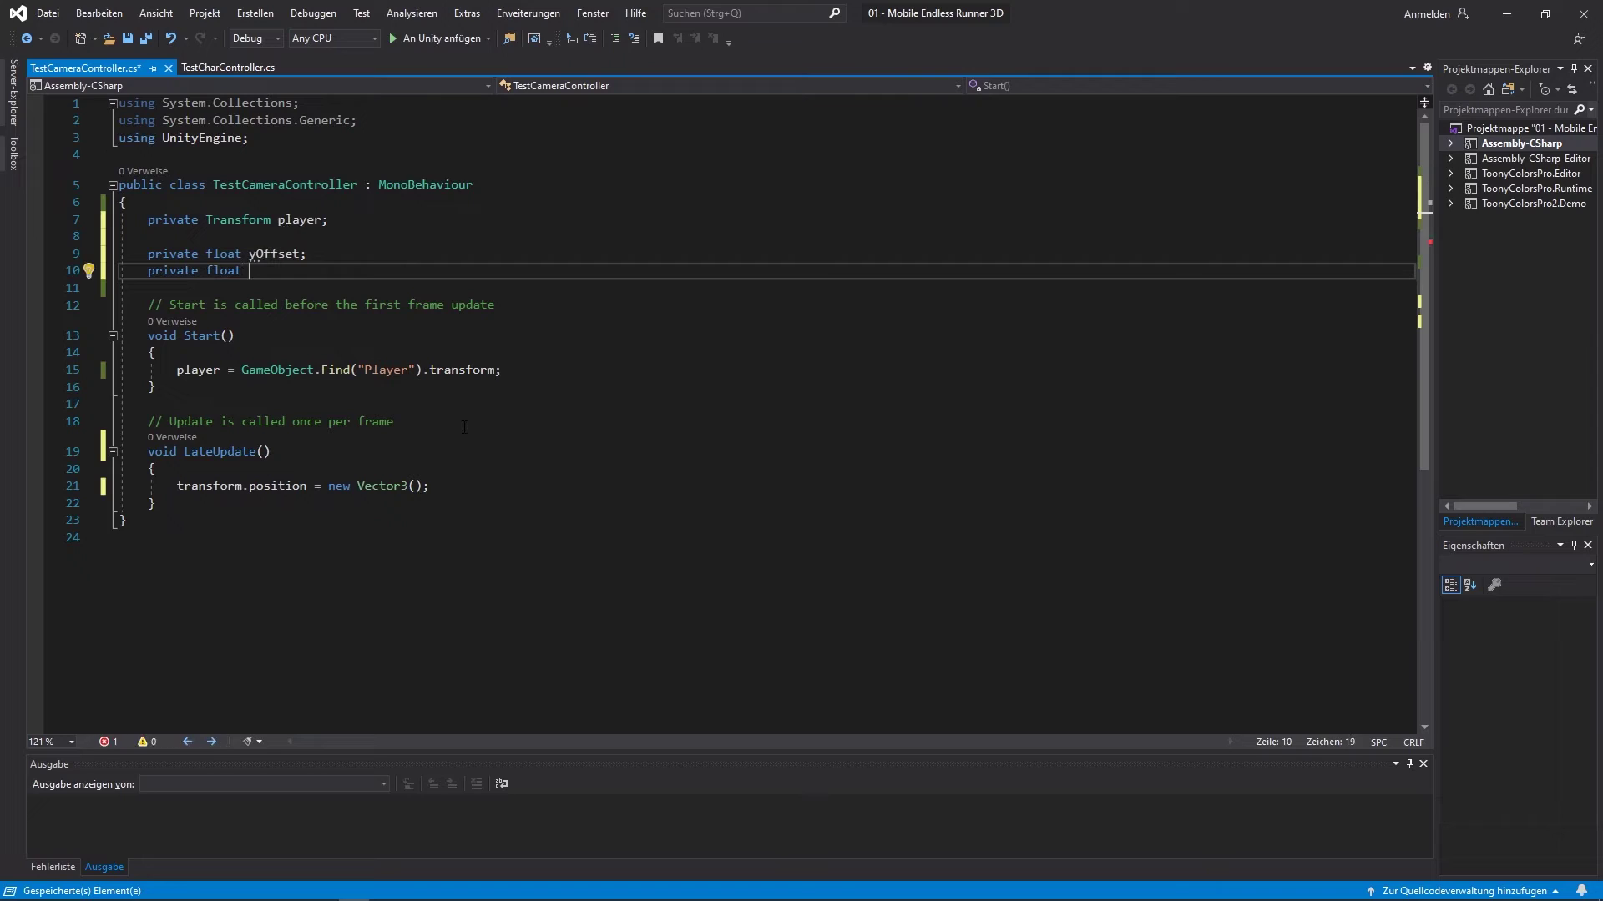
pyautogui.write('zOffset;')
pyautogui.hotkey('ctrl', 's')
# - Back in Unity, select the Main Camera and set its Transform Position Z to -5
pyautogui.hotkey('alt', 'Tab')
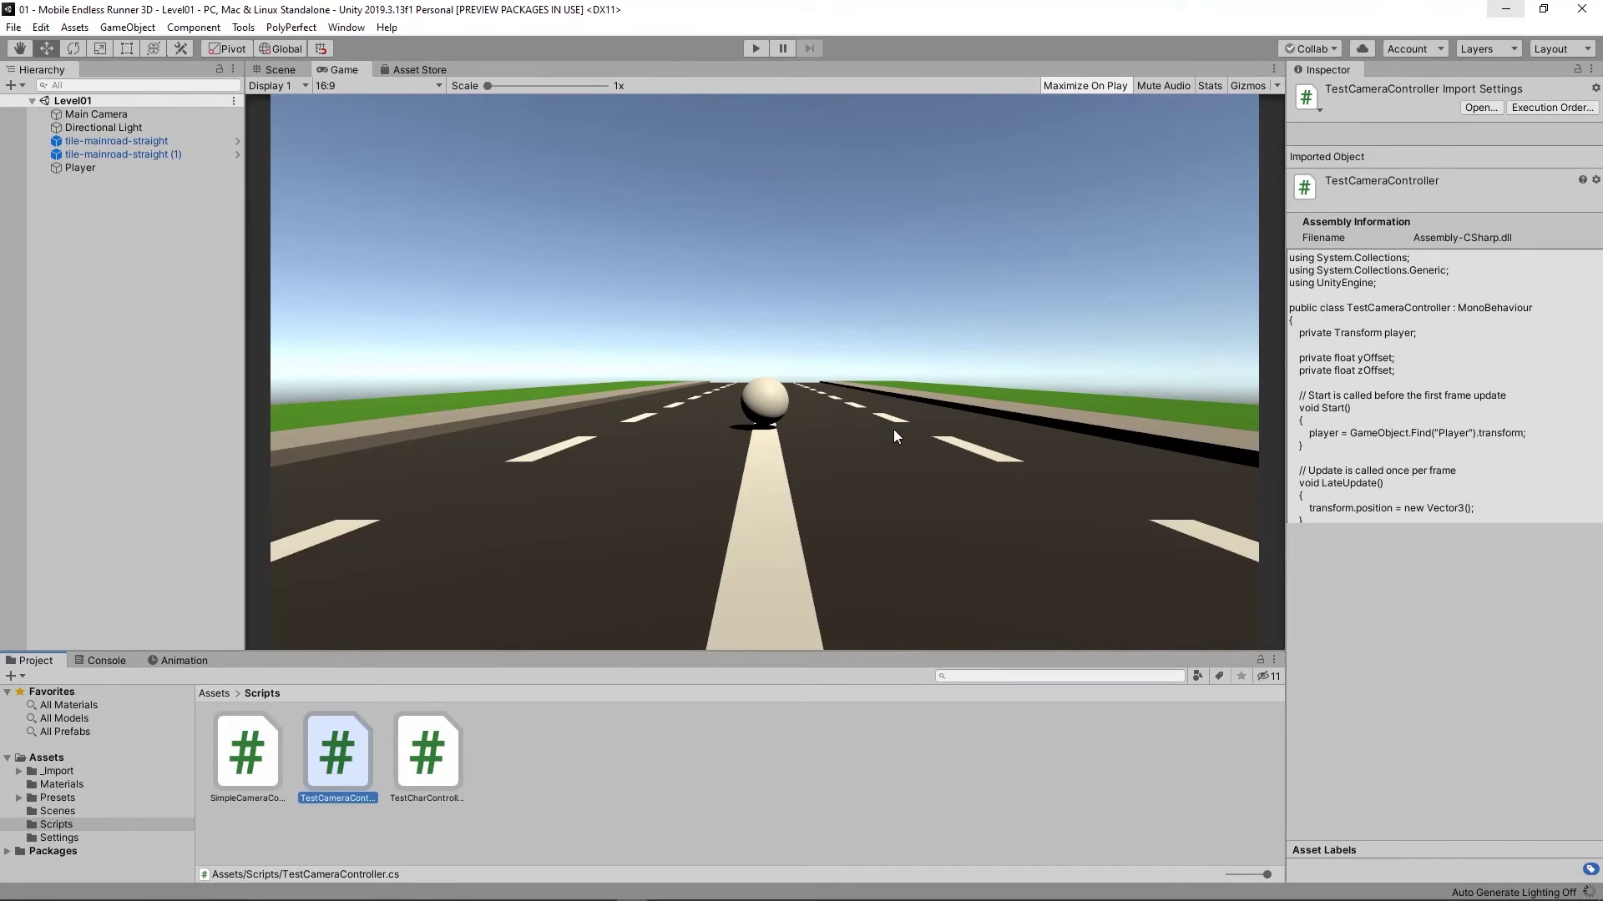
pyautogui.click(97, 168)
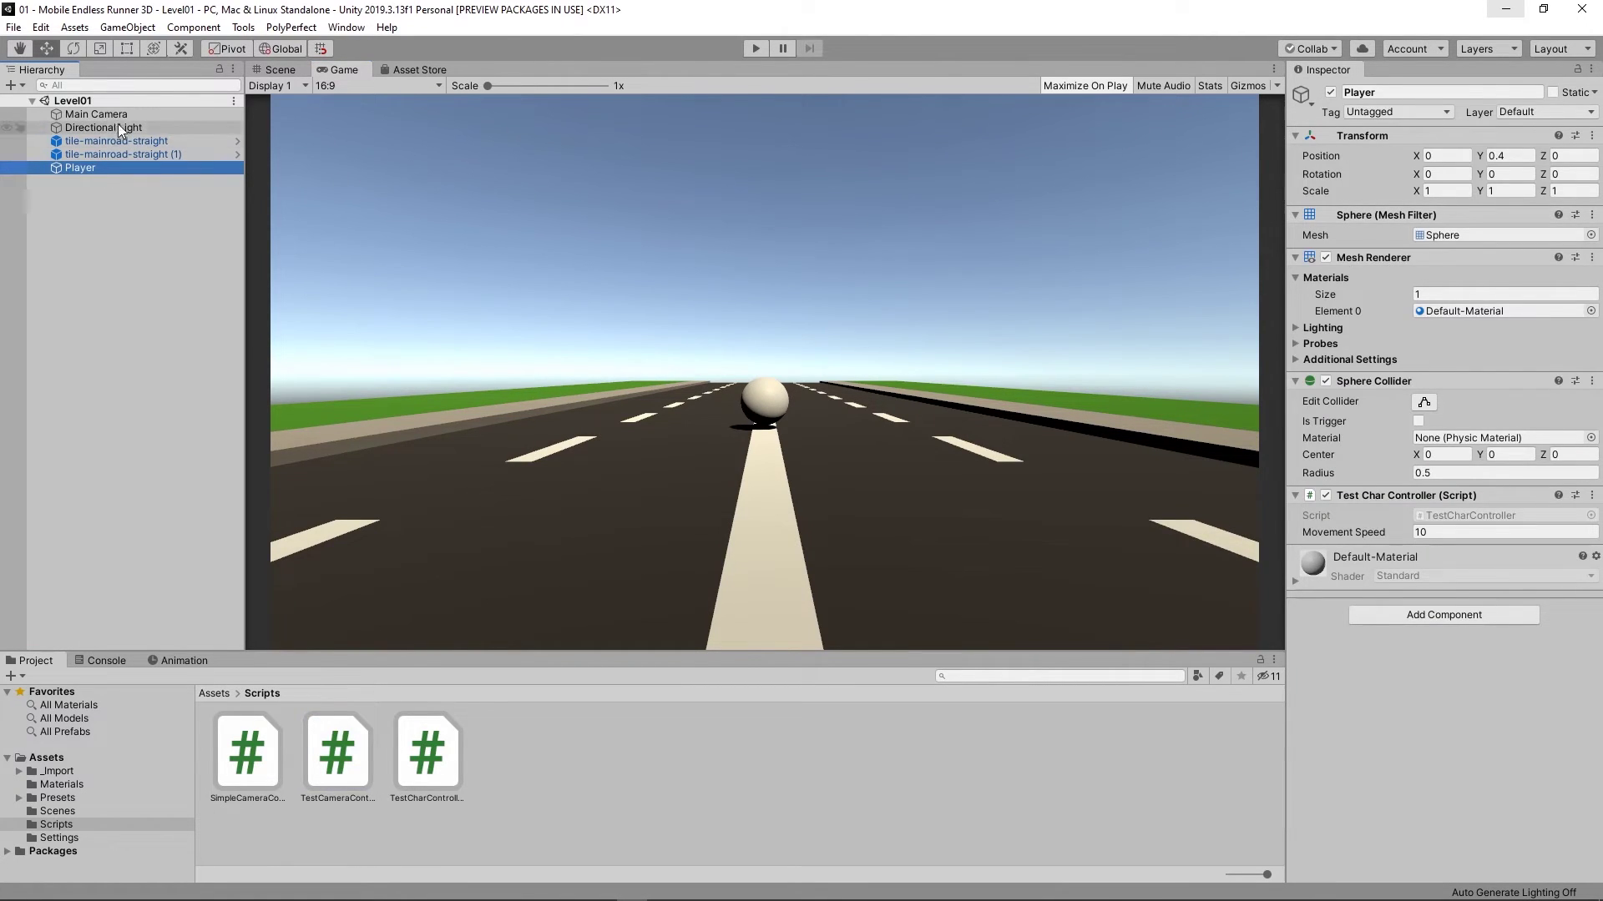
pyautogui.click(96, 114)
pyautogui.click(1497, 156)
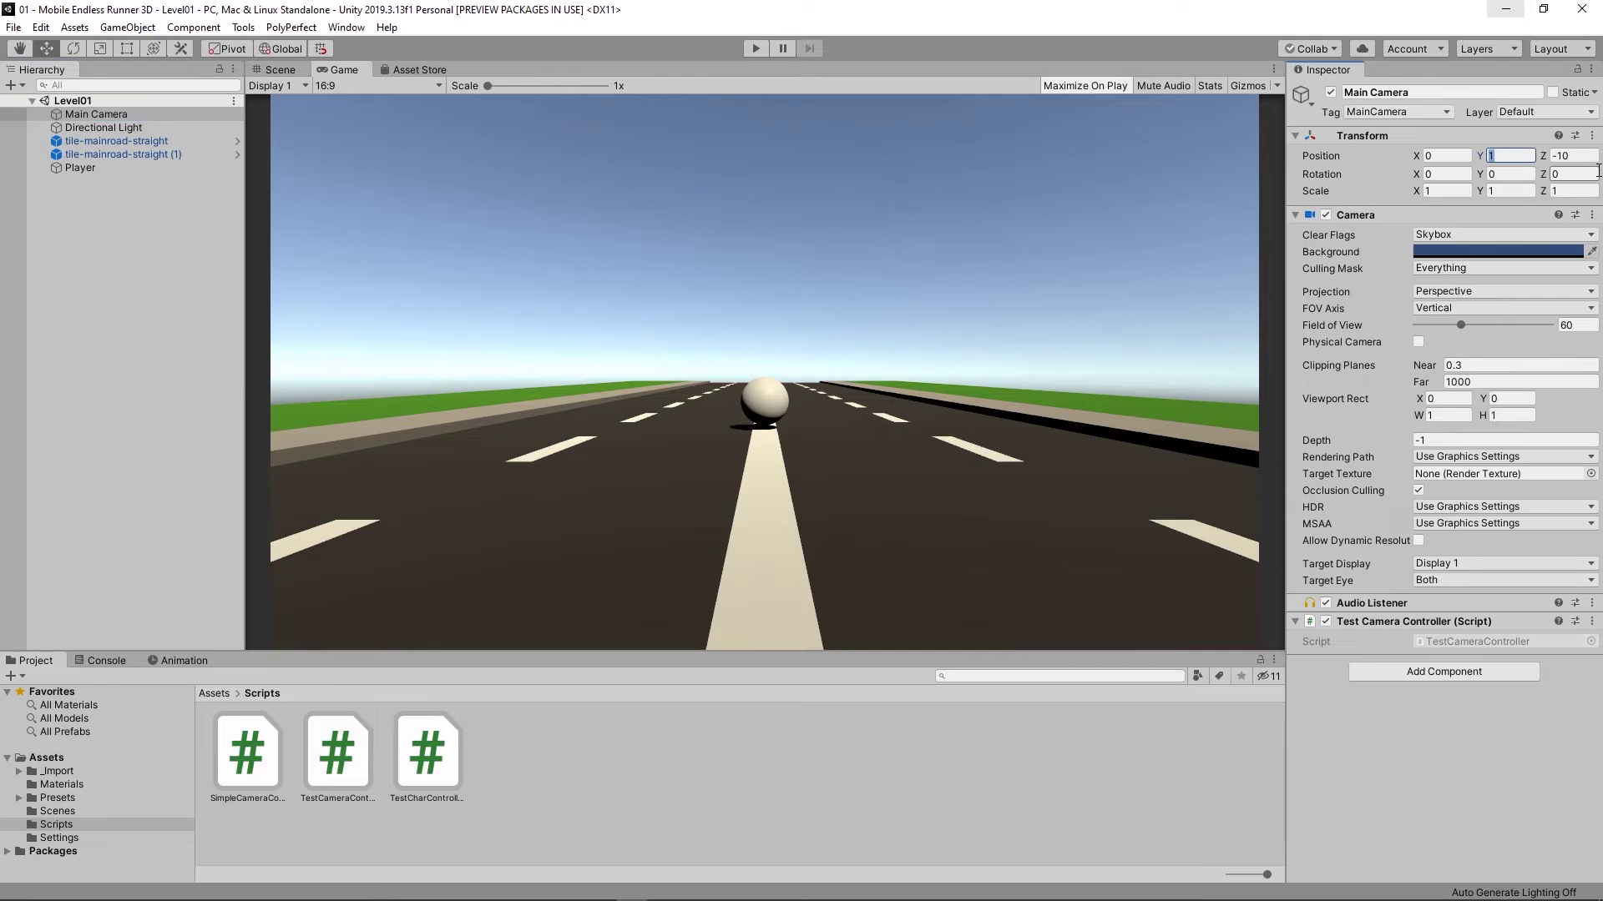
pyautogui.press('Tab')
pyautogui.write('0')
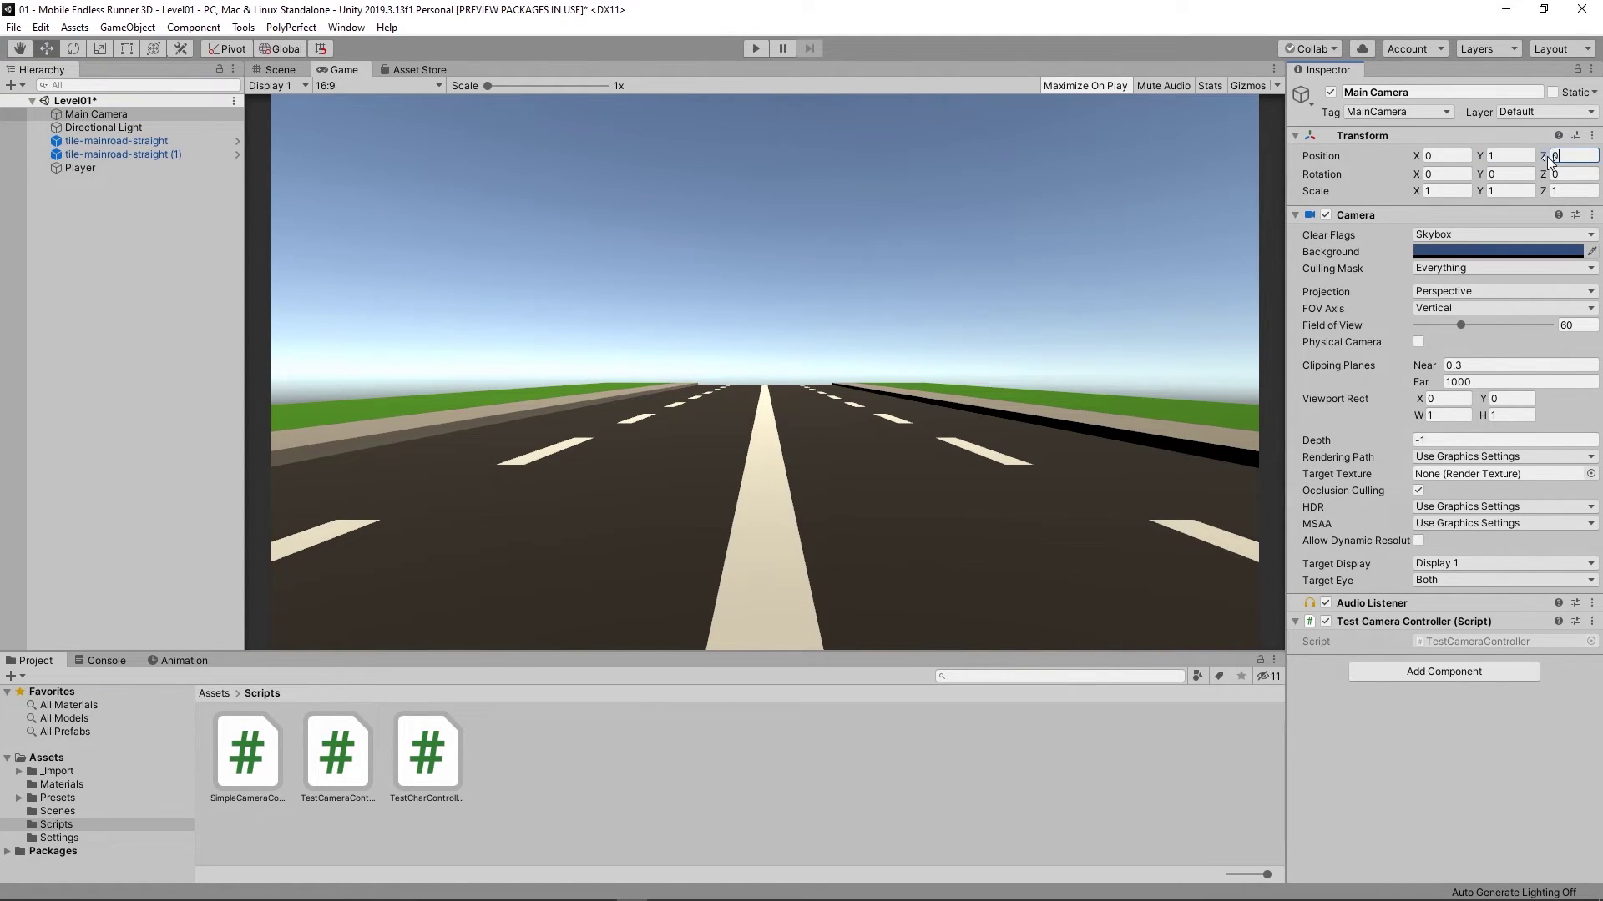
pyautogui.press('BackSpace')
pyautogui.write('1.15')
pyautogui.press('BackSpace')
pyautogui.press('BackSpace')
pyautogui.press('BackSpace')
pyautogui.press('BackSpace')
pyautogui.write('-2.73')
pyautogui.press('BackSpace')
pyautogui.press('BackSpace')
pyautogui.press('BackSpace')
pyautogui.press('BackSpace')
pyautogui.press('BackSpace')
pyautogui.write('-3.33')
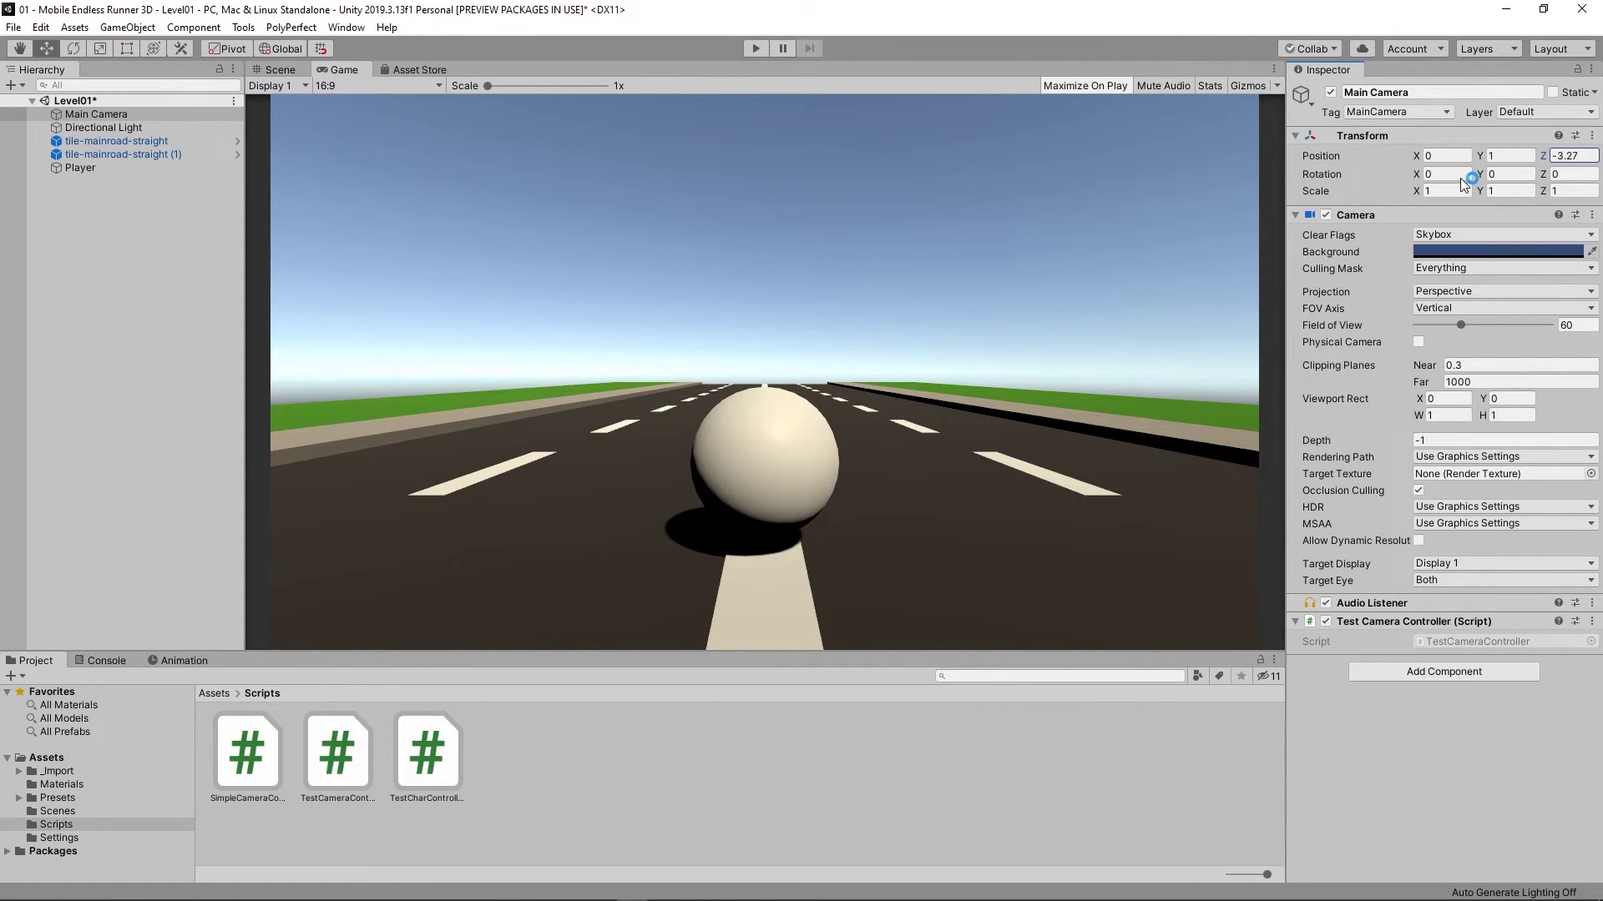
pyautogui.moveTo(1559, 157); pyautogui.dragTo(1598, 161)
pyautogui.write('5')
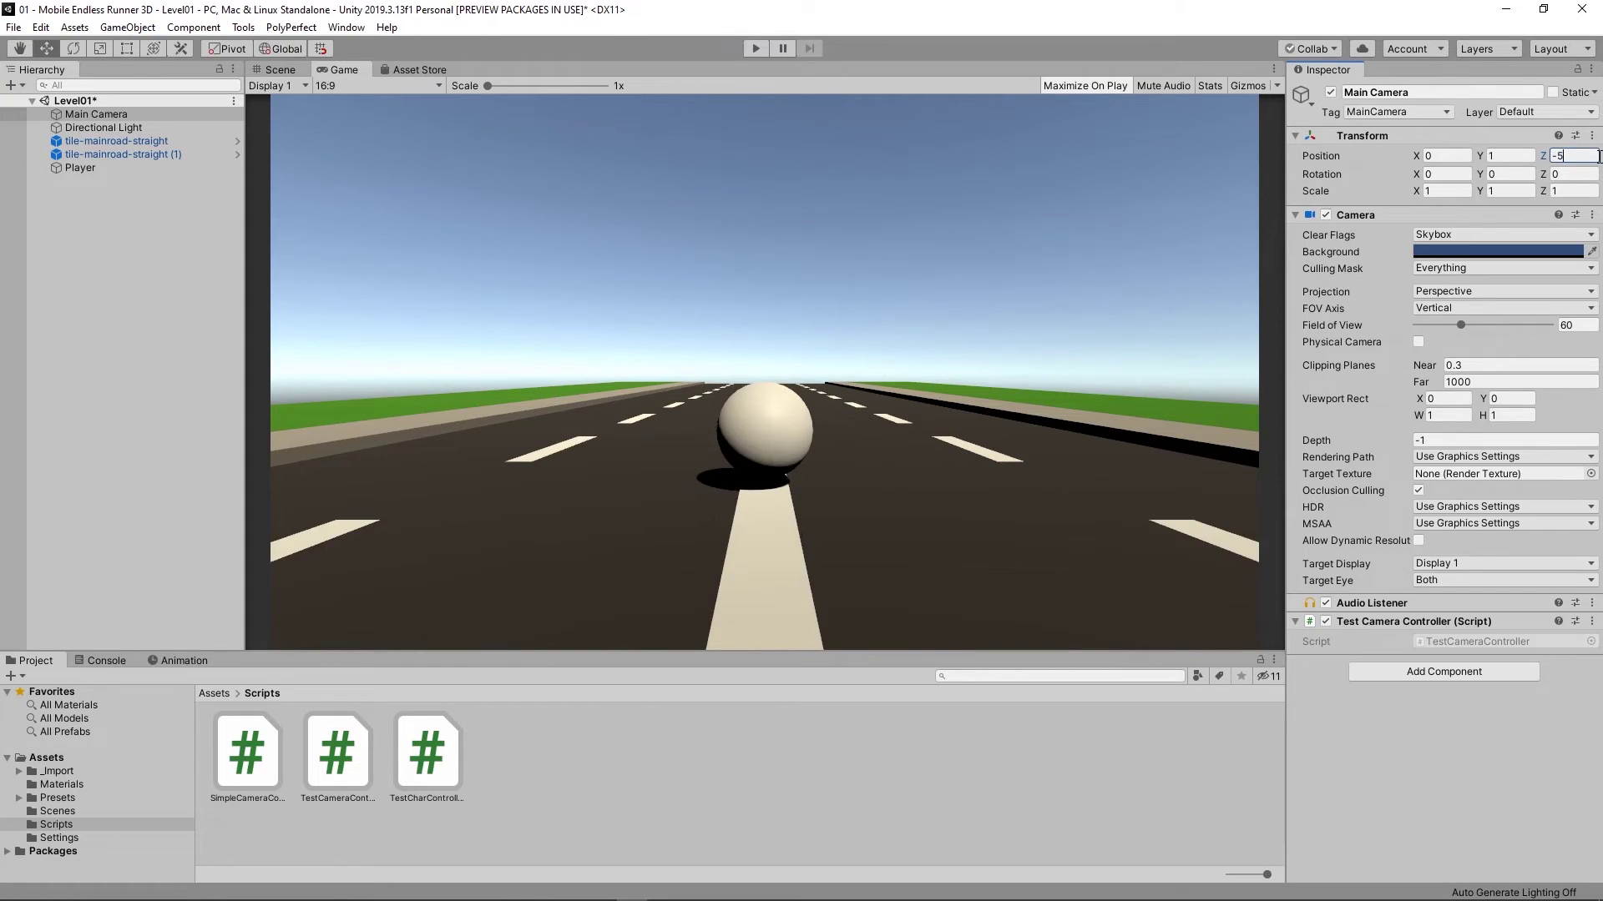
# - Set the camera's Position Y to 2 and select the TestCameraController script
pyautogui.click(1512, 155)
pyautogui.write('2')
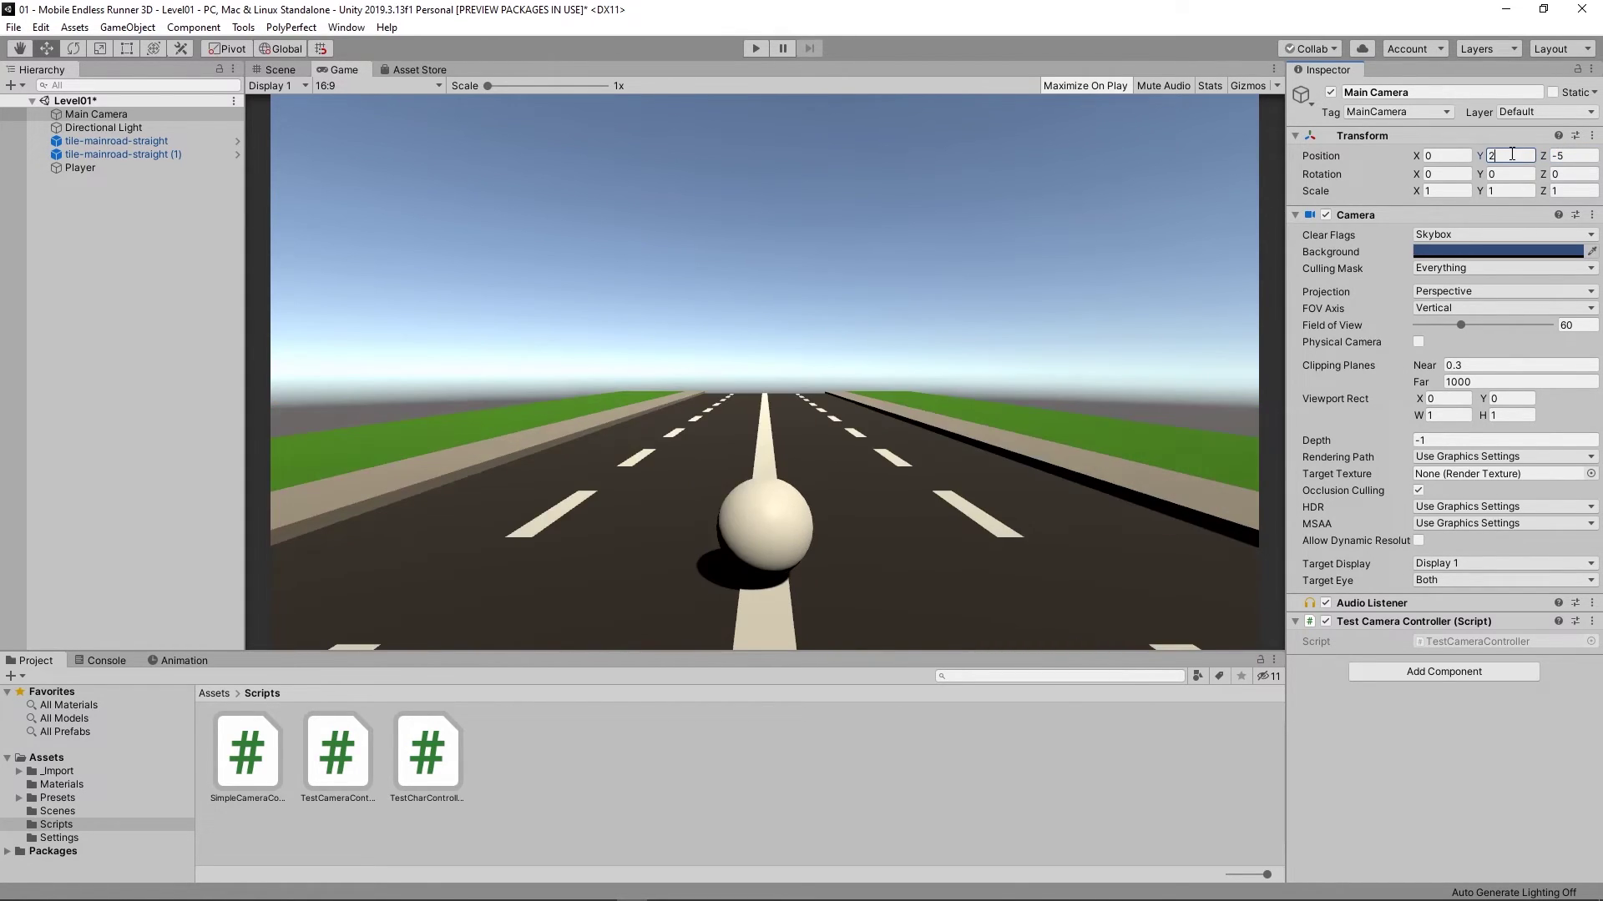
pyautogui.click(816, 458)
pyautogui.click(344, 768)
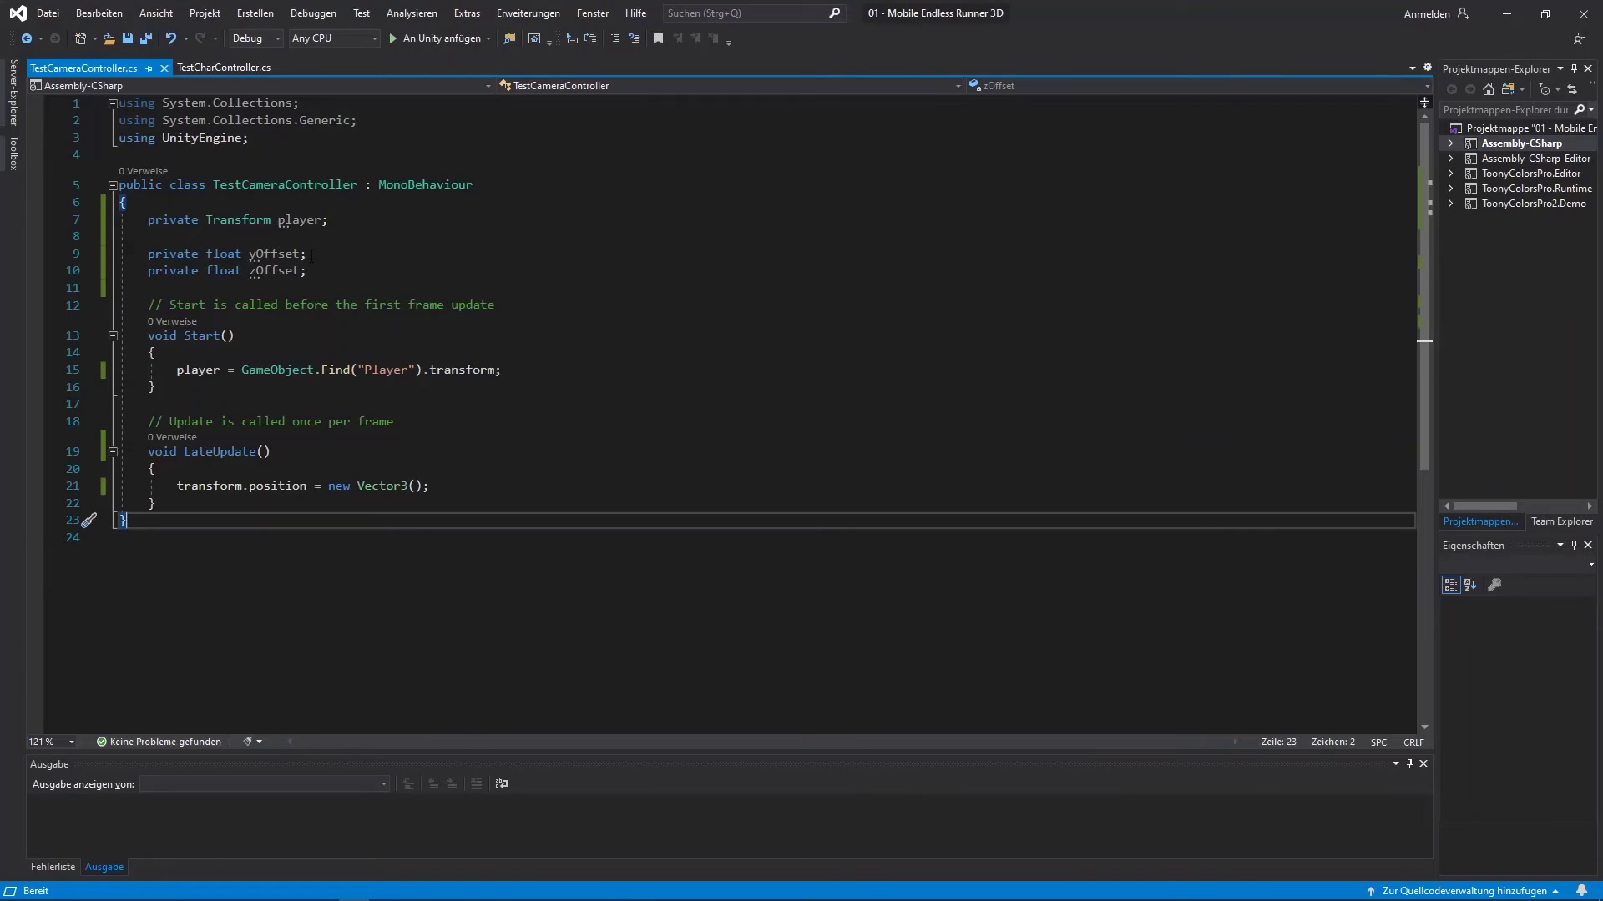
# - Initialize yOffset to 2f and zOffset to -5f in the camera script
pyautogui.click(298, 253)
pyautogui.write('= 2f')
pyautogui.write(' = -5f')
pyautogui.press('Down')
pyautogui.press('Down')
pyautogui.press('Down')
pyautogui.press('Down')
pyautogui.press('Down')
pyautogui.press('Down')
pyautogui.press('Down')
pyautogui.press('Down')
pyautogui.press('Down')
pyautogui.press('Down')
pyautogui.press('Down')
pyautogui.press('End')
pyautogui.press('Left')
pyautogui.press('Down')
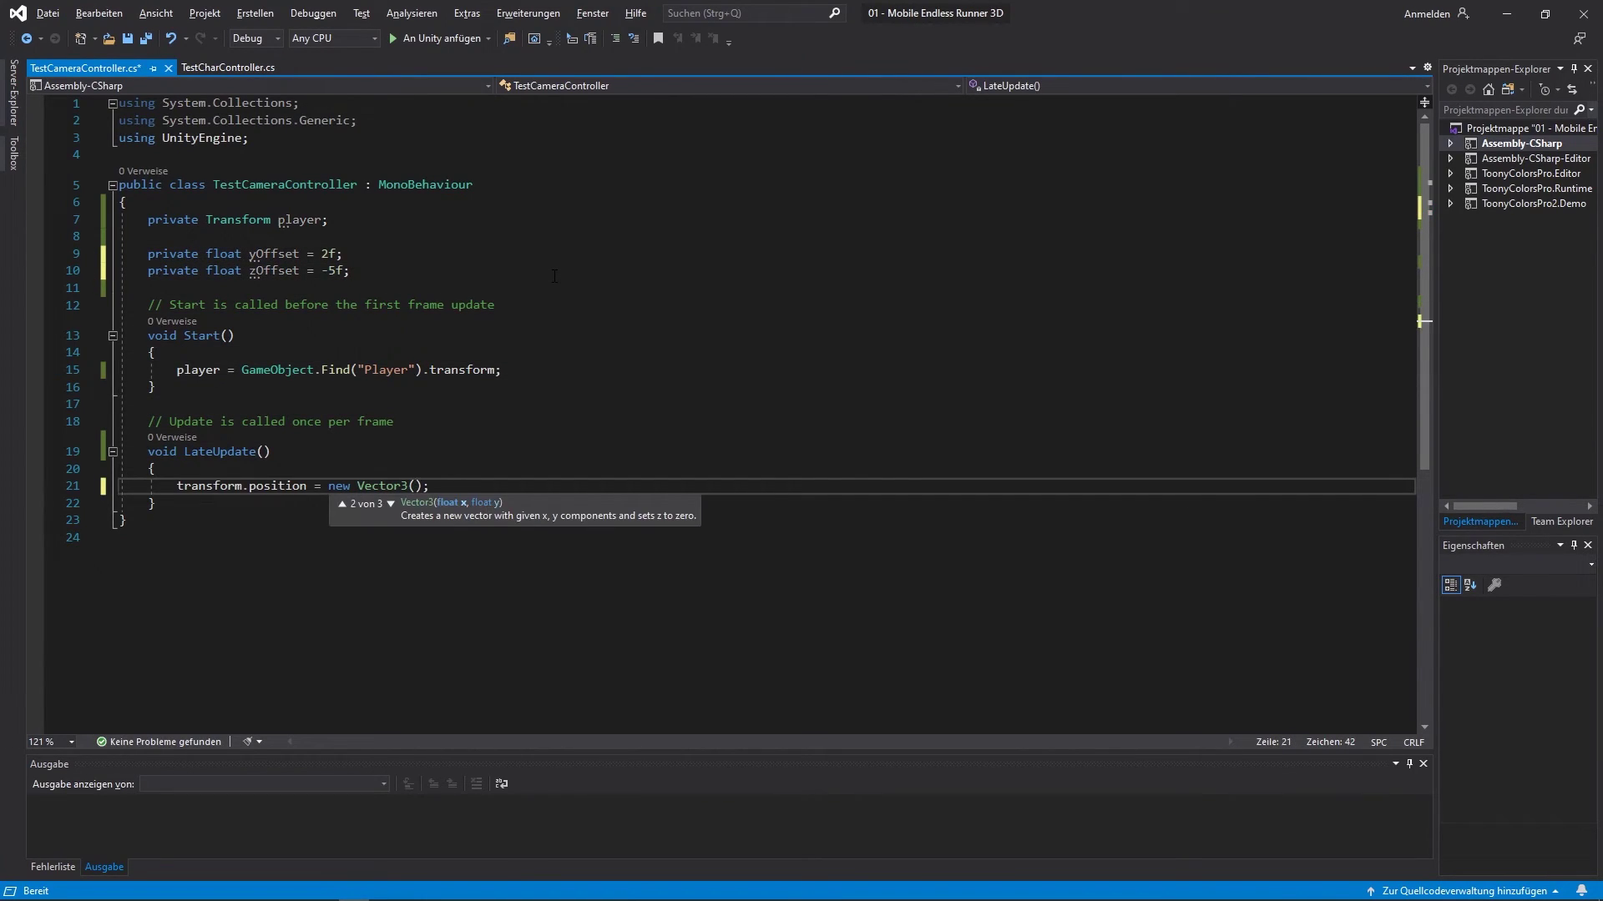
pyautogui.press('Down')
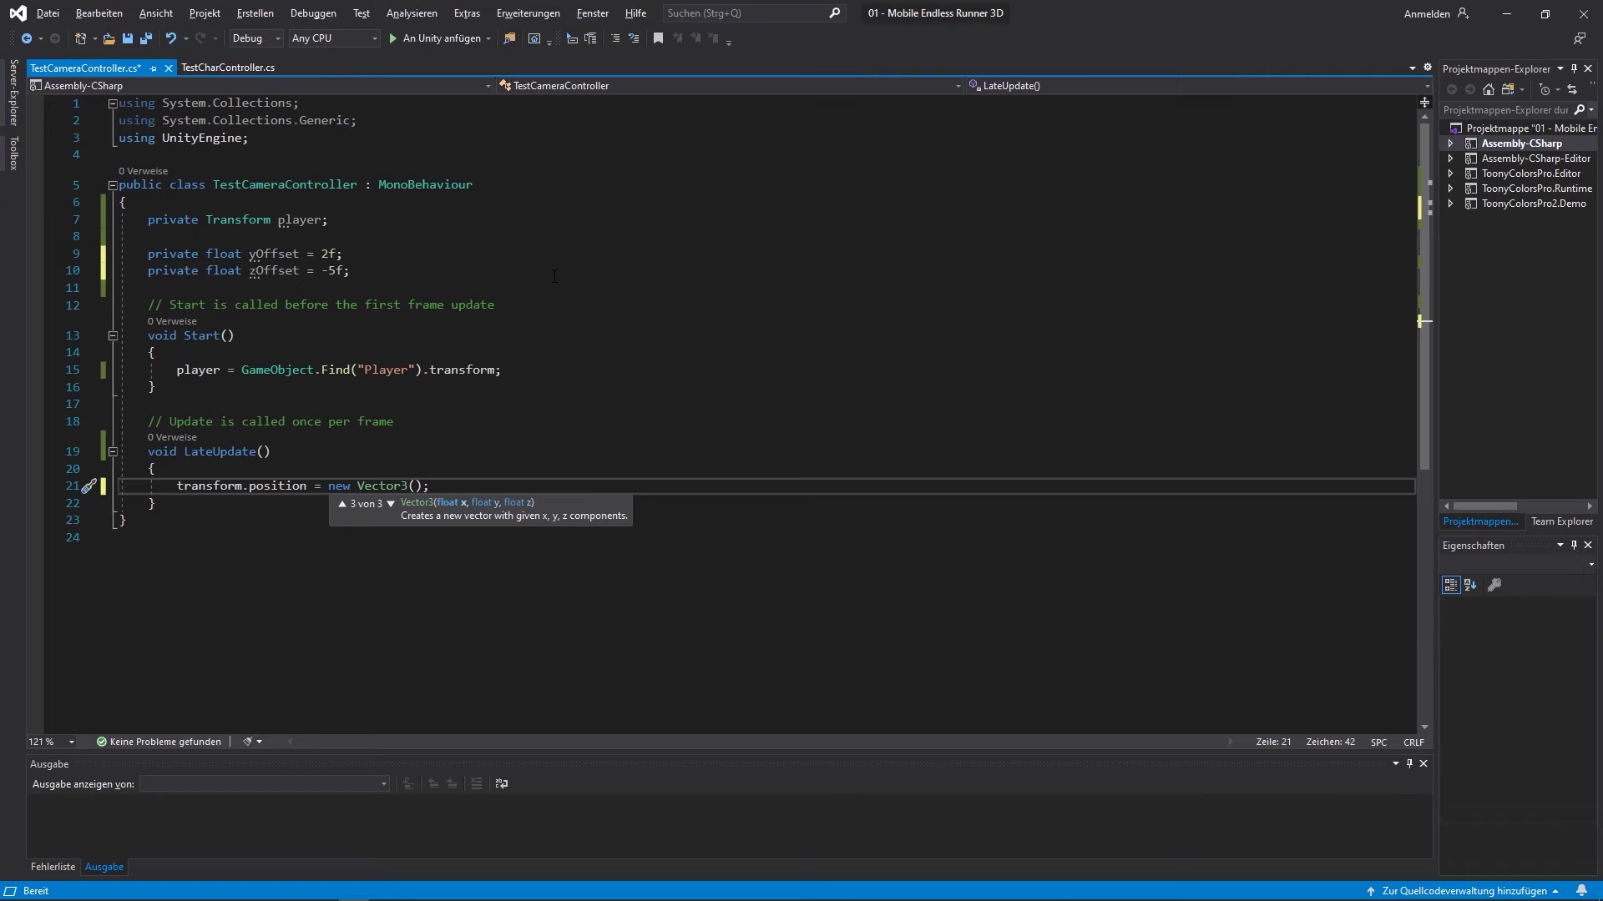
# - Fill the Vector3 with player.position.x, player.position.y - yOffset, player.position.z + zOffset, format and save
pyautogui.write('player.o')
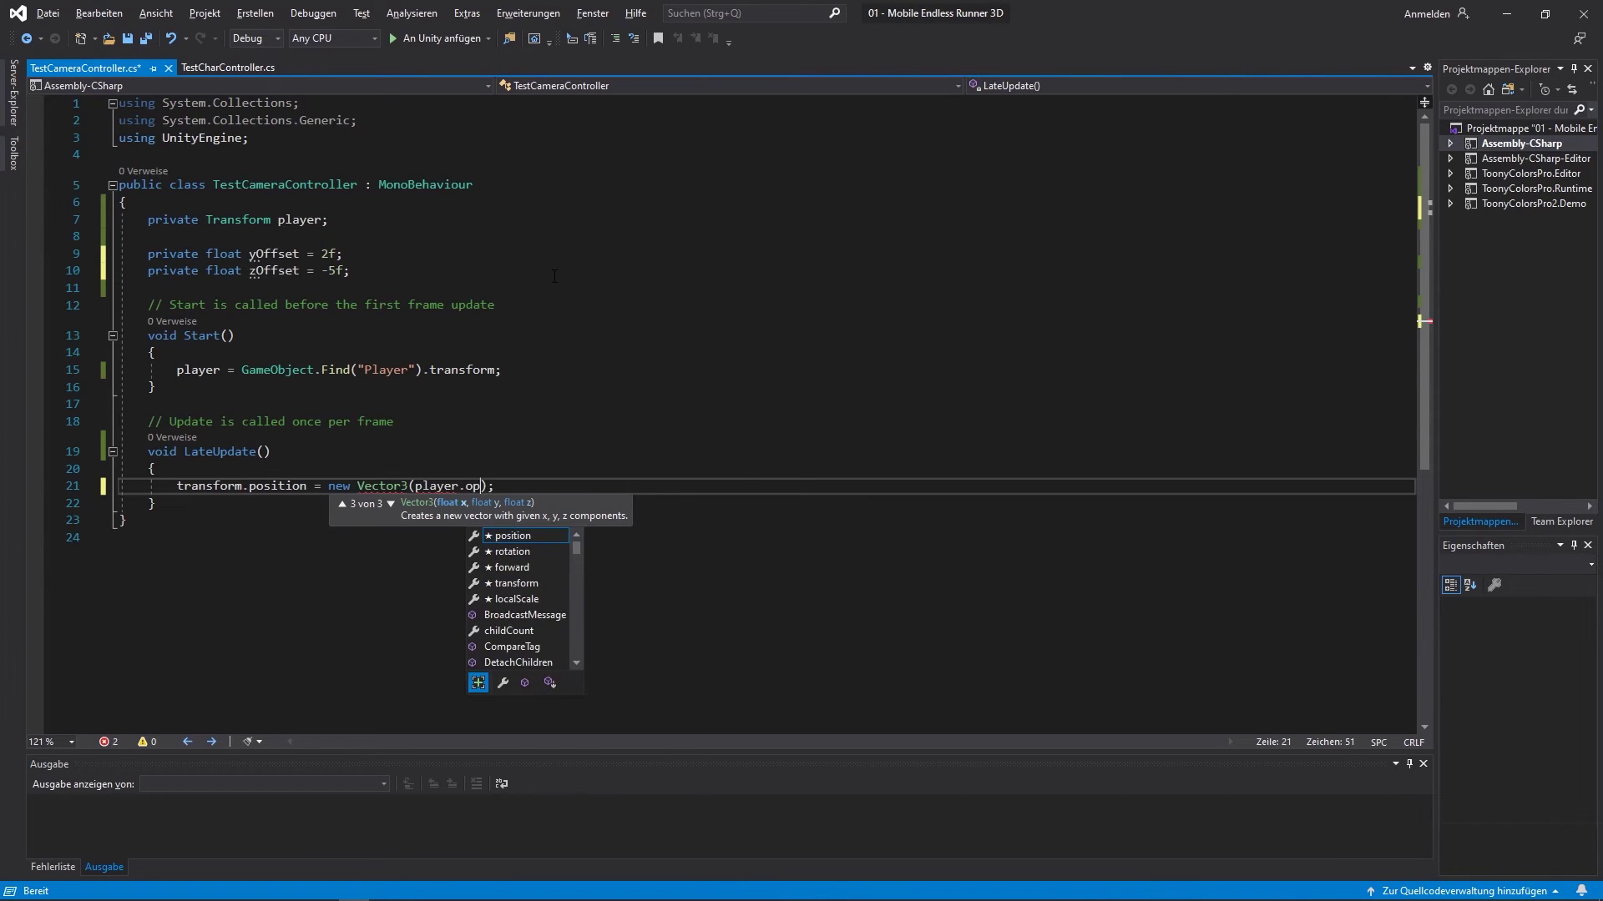
pyautogui.press('BackSpace')
pyautogui.write('position.')
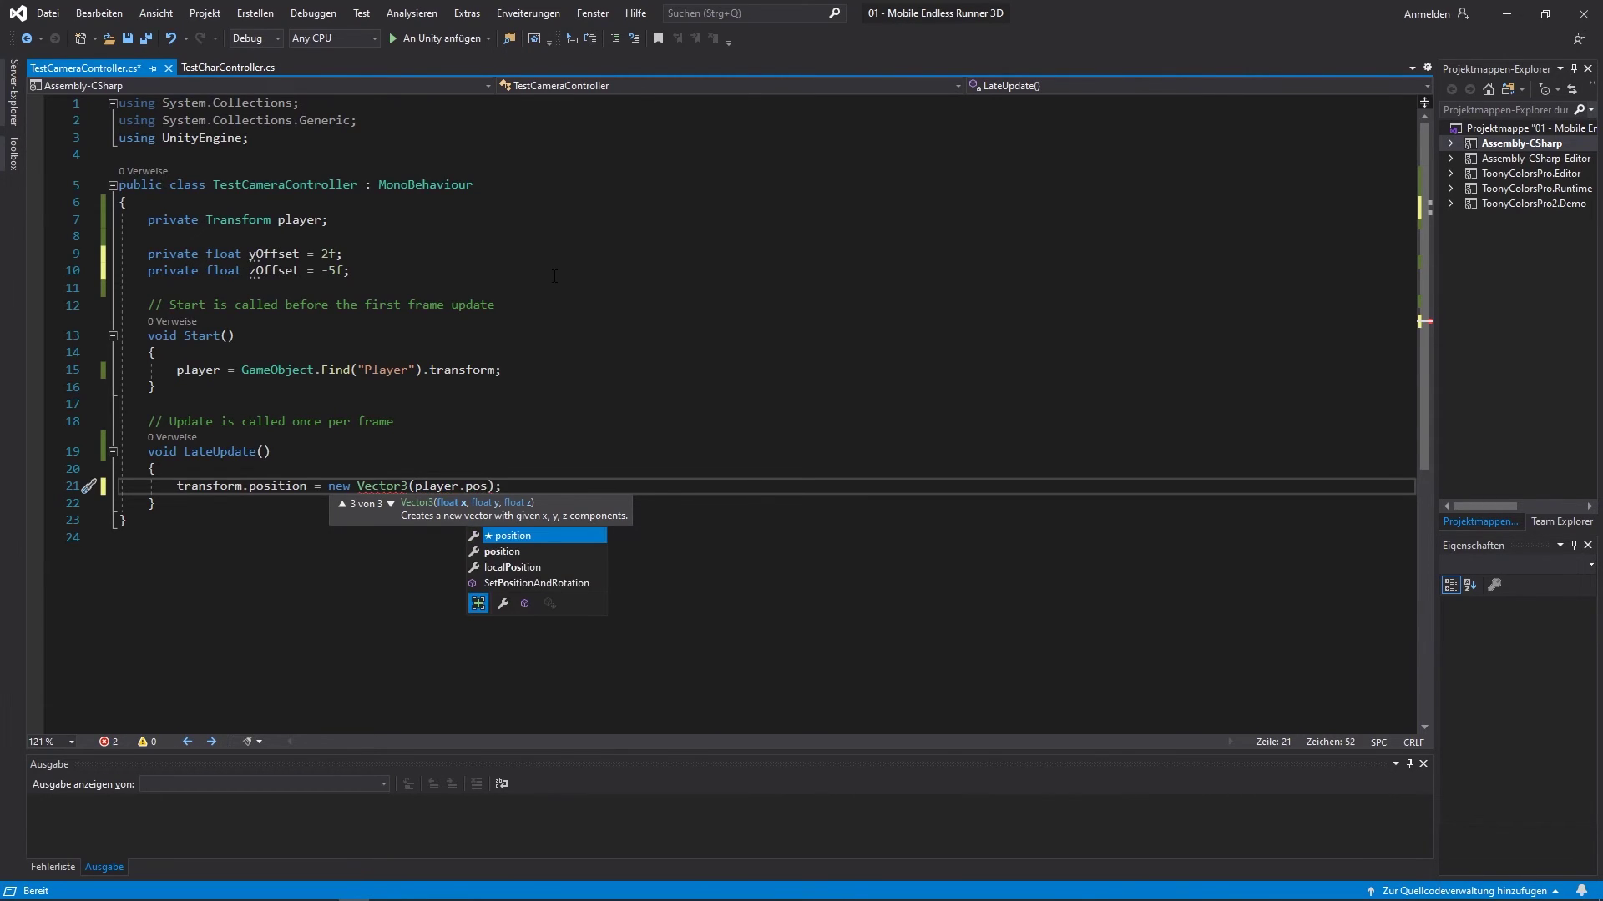
pyautogui.write('x,')
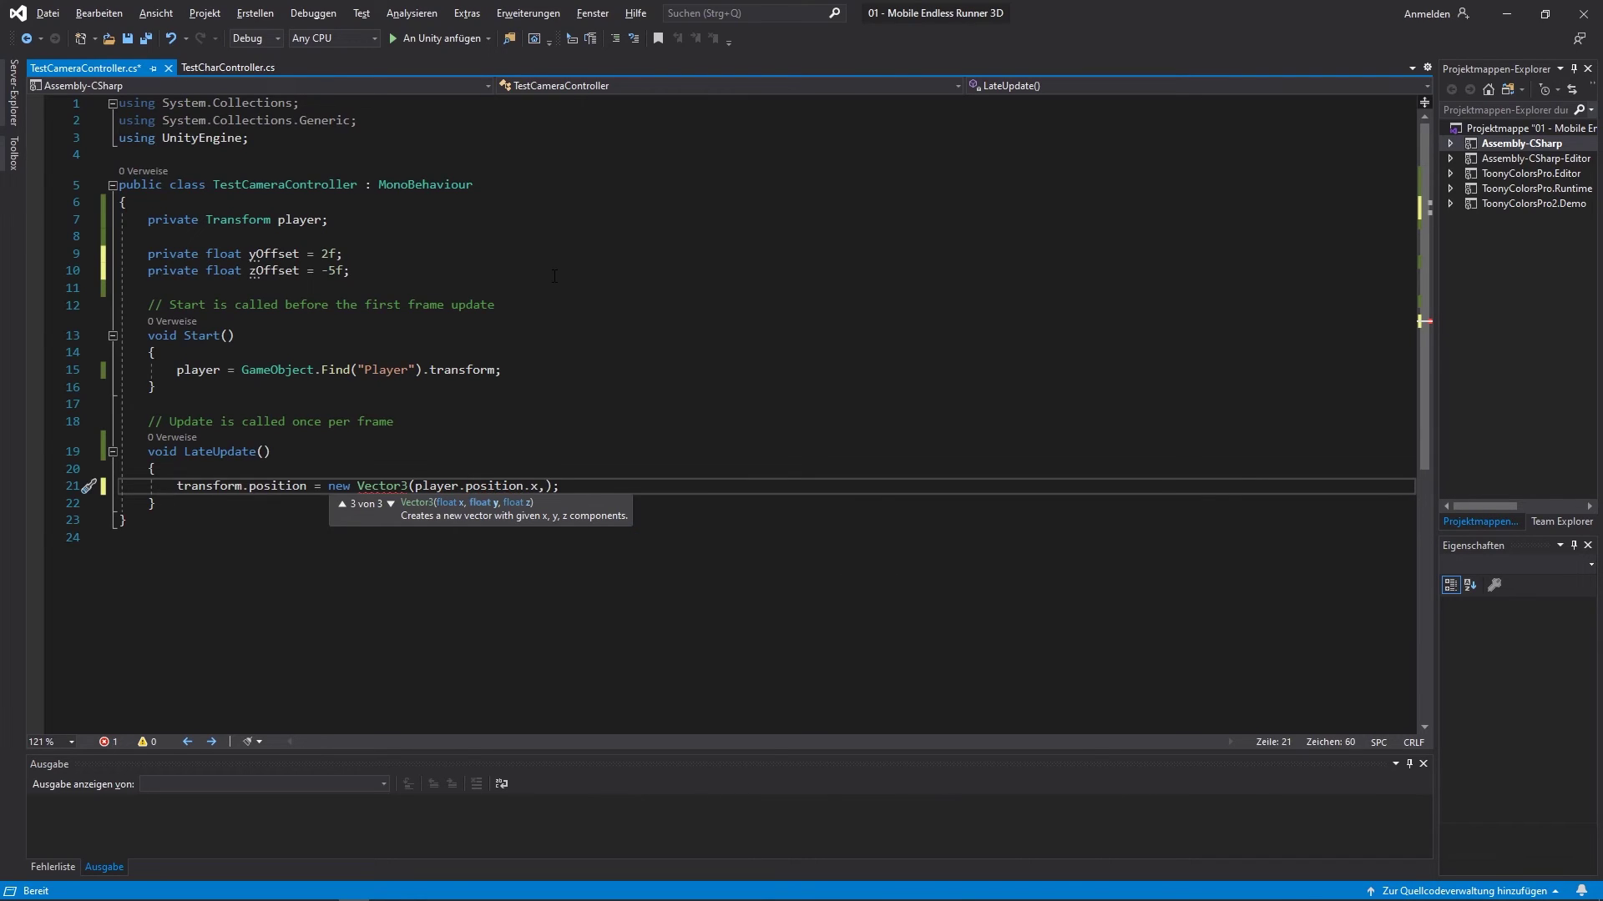
pyautogui.write('player.position.y - yoff')
pyautogui.press('Tab')
pyautogui.write(',')
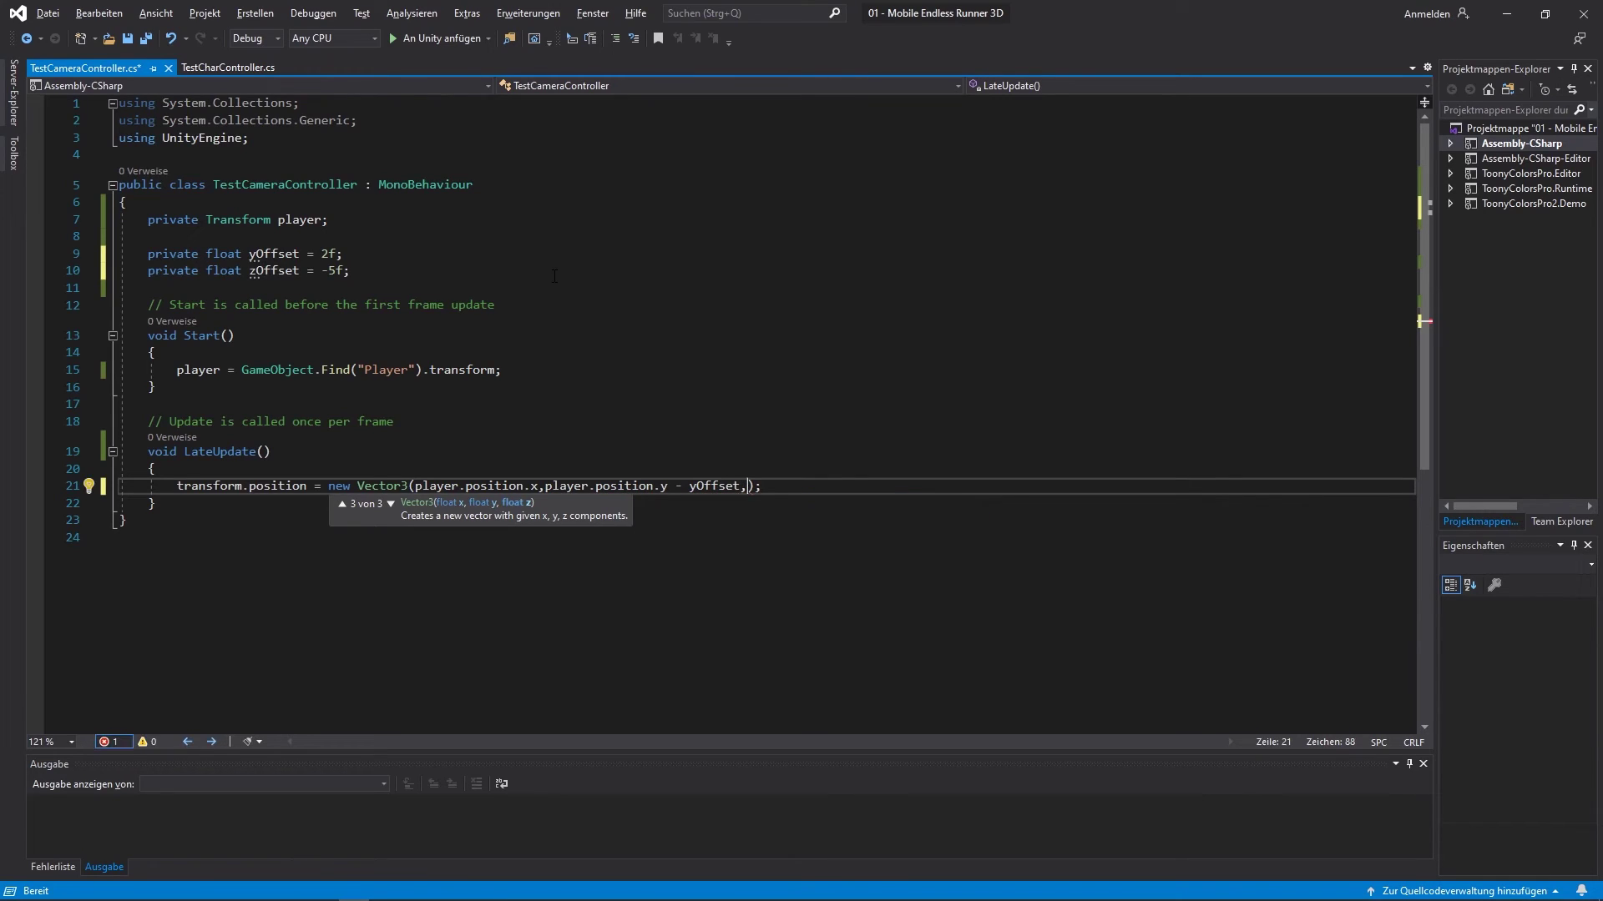
pyautogui.write('player.pos')
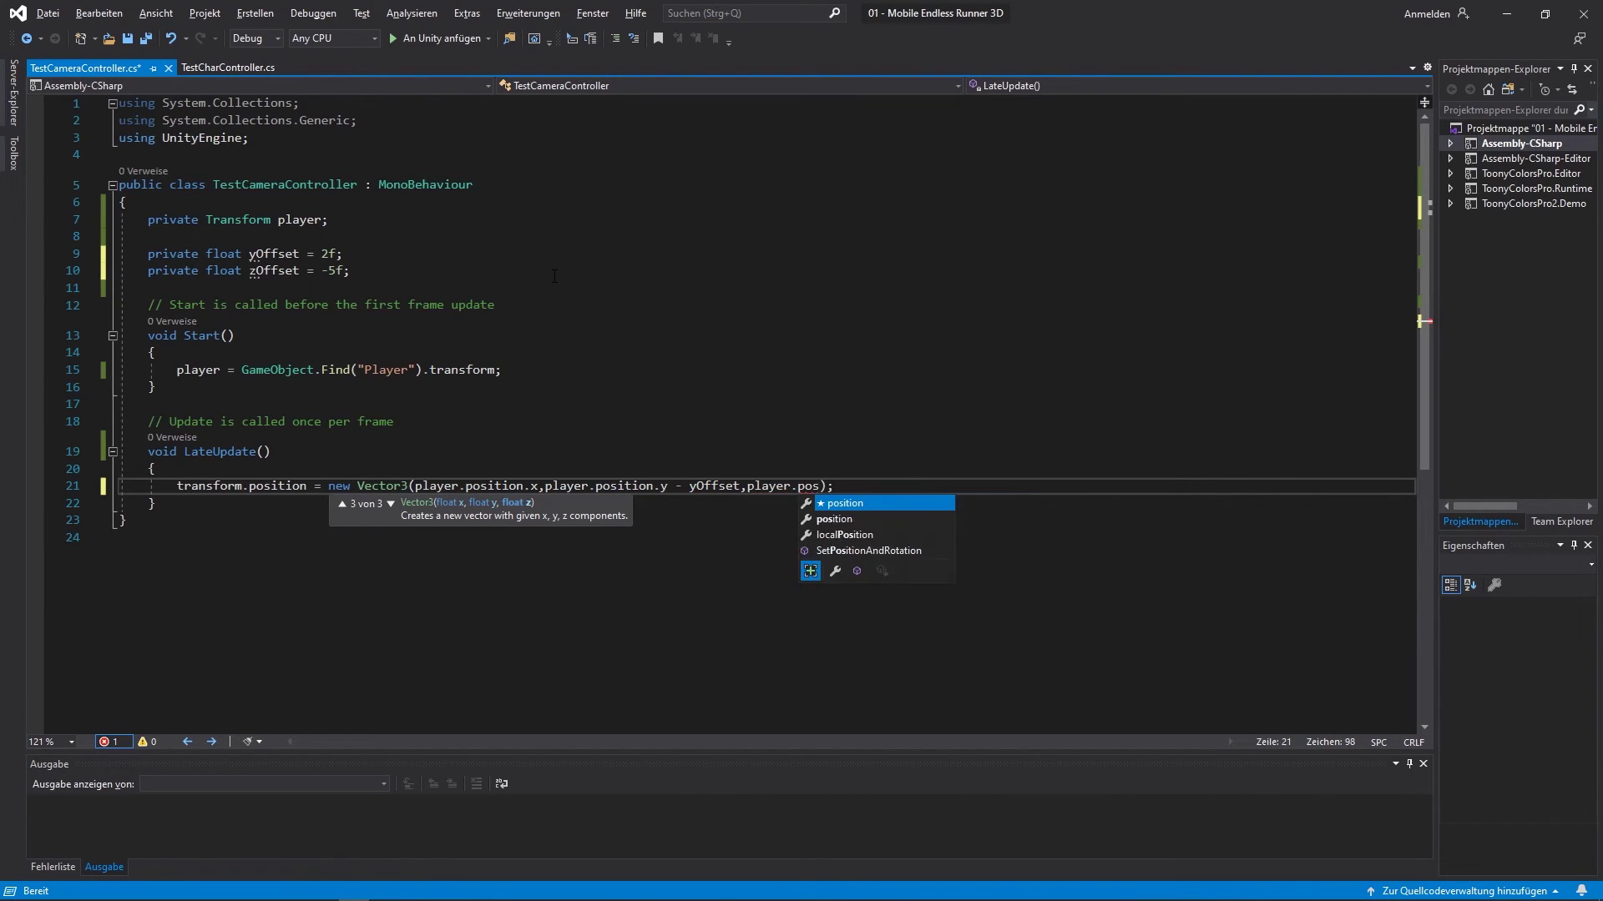
pyautogui.write('ition.z+')
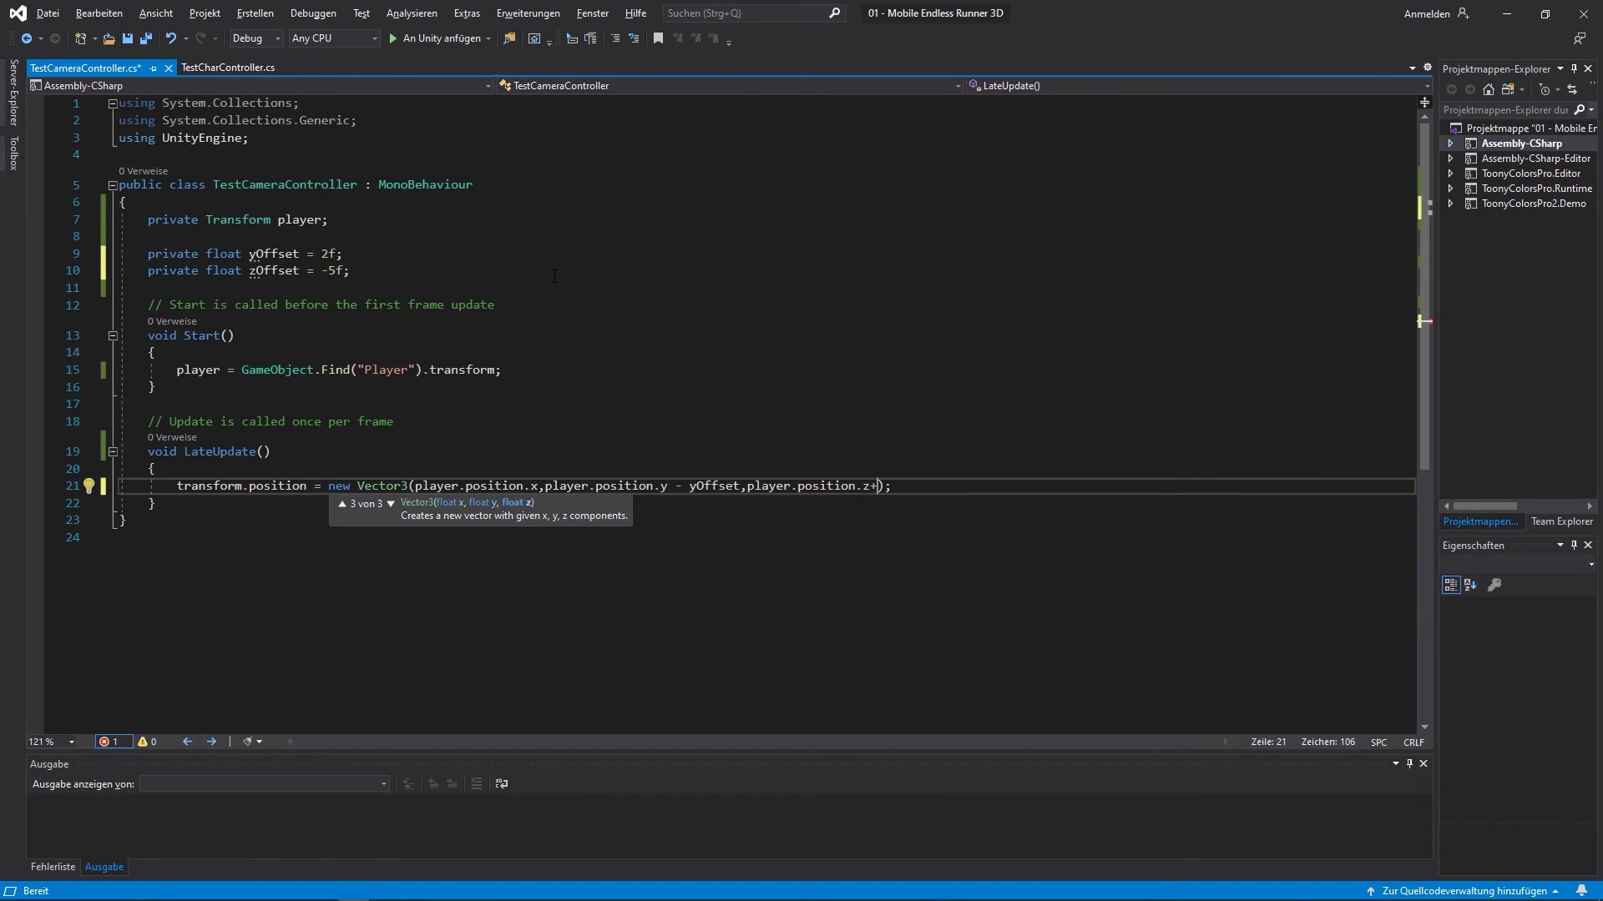
pyautogui.write('z')
pyautogui.press('Tab')
pyautogui.press('Escape')
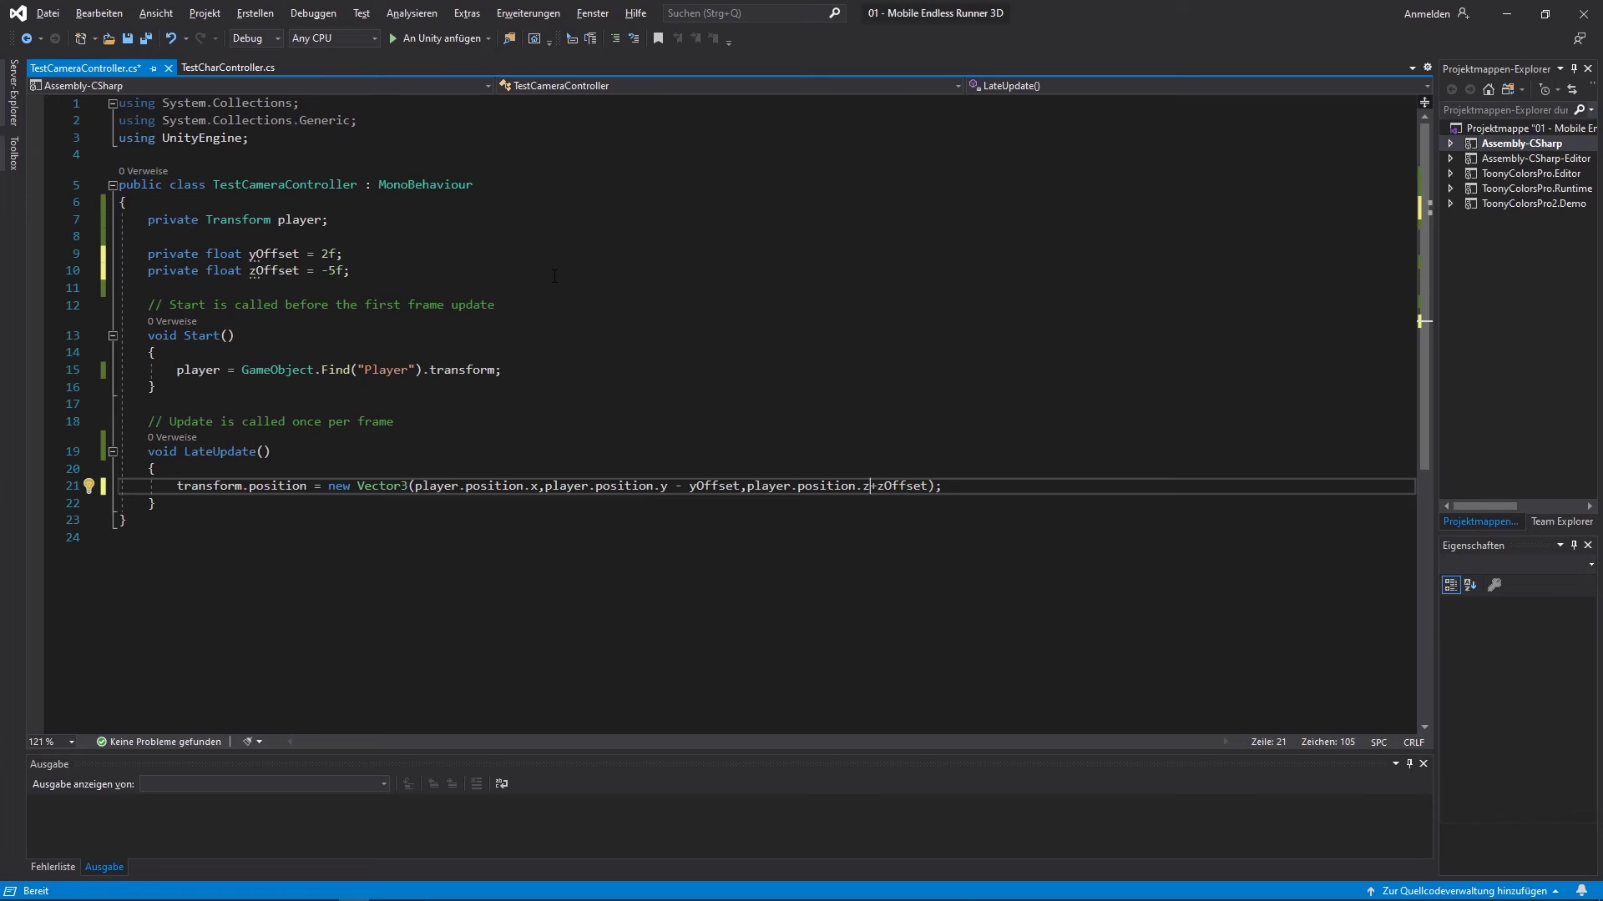
pyautogui.press('Right')
pyautogui.press('End')
pyautogui.hotkey('ctrl', 'k')
pyautogui.hotkey('ctrl', 'd')
pyautogui.hotkey('ctrl', 's')
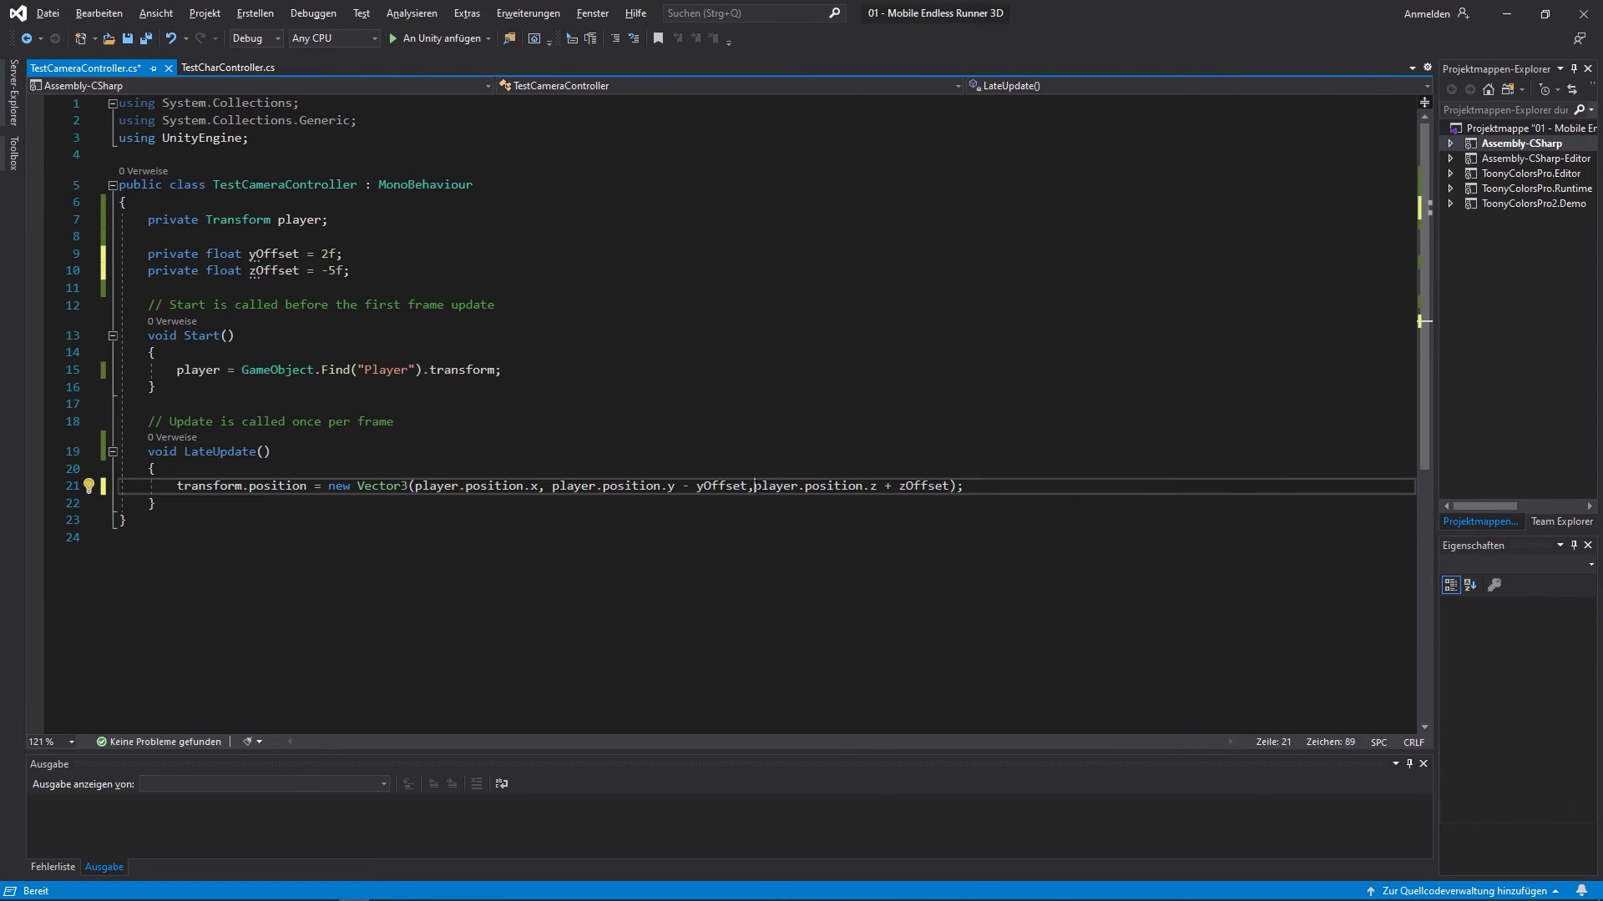
pyautogui.hotkey('alt', 'Tab')
# - Play-test the camera follow, stop the run, and reopen TestCameraController for editing
pyautogui.click(765, 48)
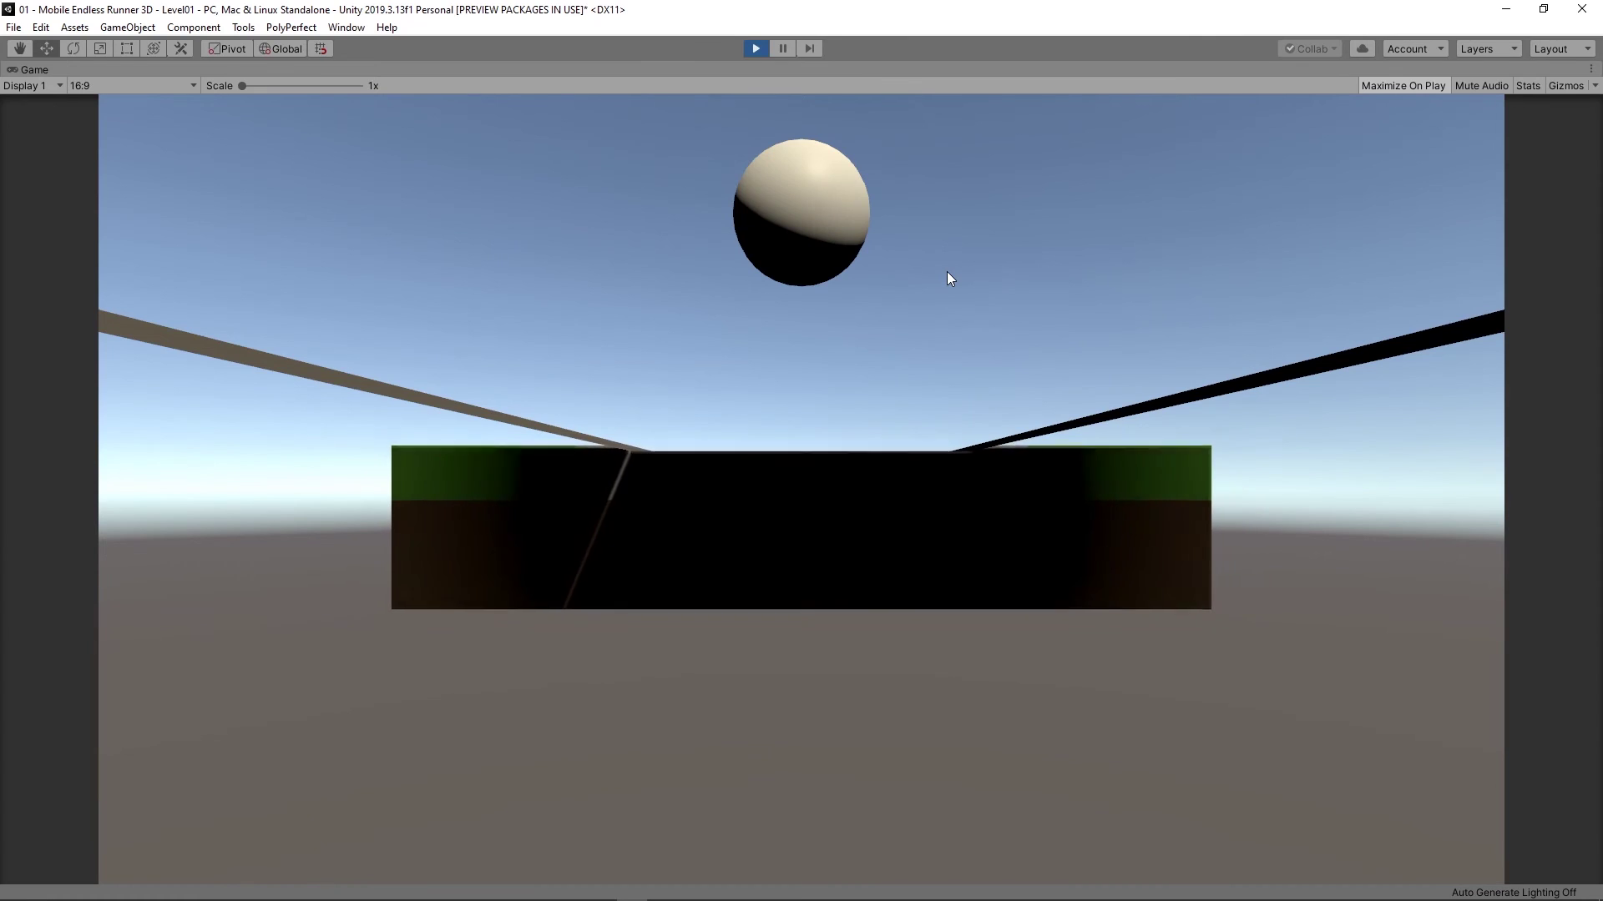
pyautogui.click(753, 50)
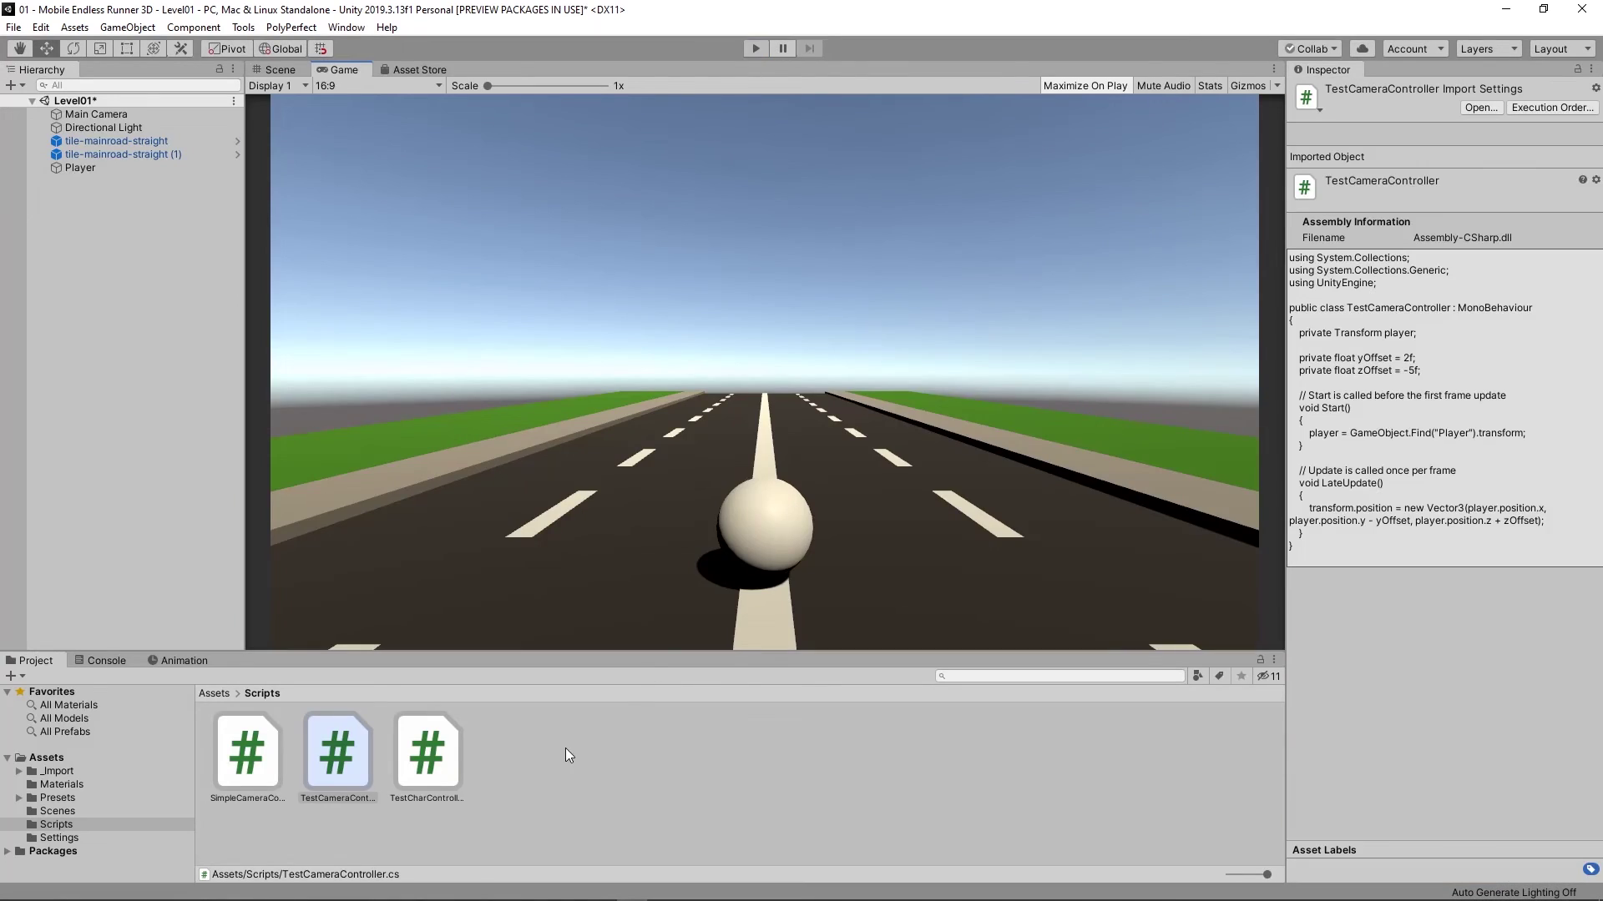
pyautogui.click(338, 751)
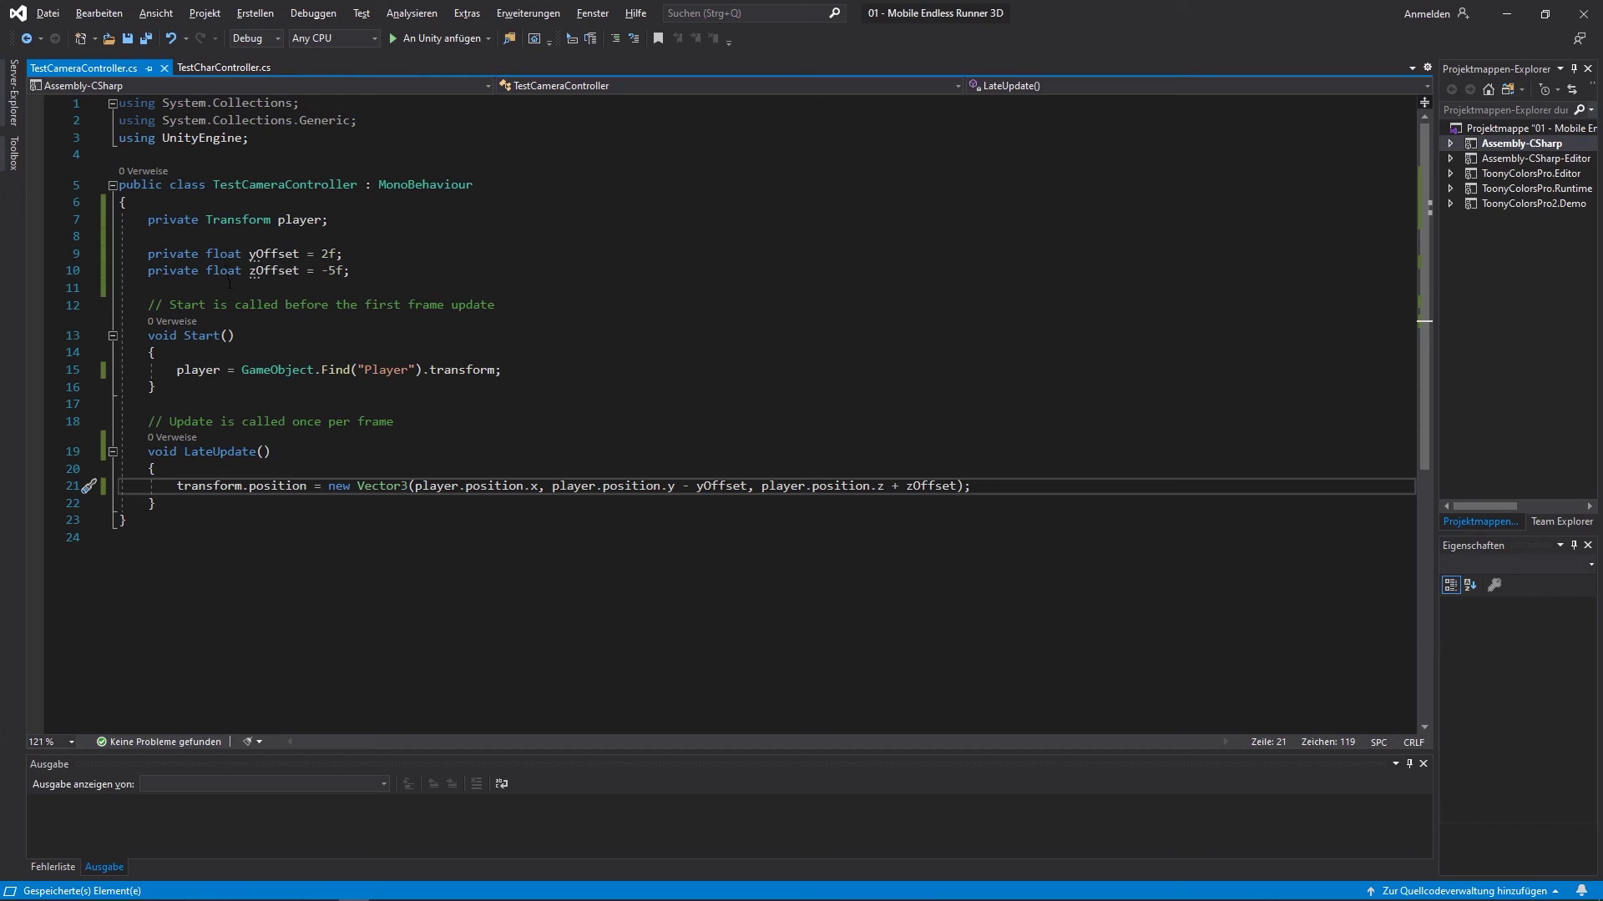
# - Flip the minus before yOffset to plus in LateUpdate, then test the camera follow in Play mode
pyautogui.doubleClick(686, 487)
pyautogui.write('+')
pyautogui.hotkey('alt', 'Tab')
pyautogui.click(756, 48)
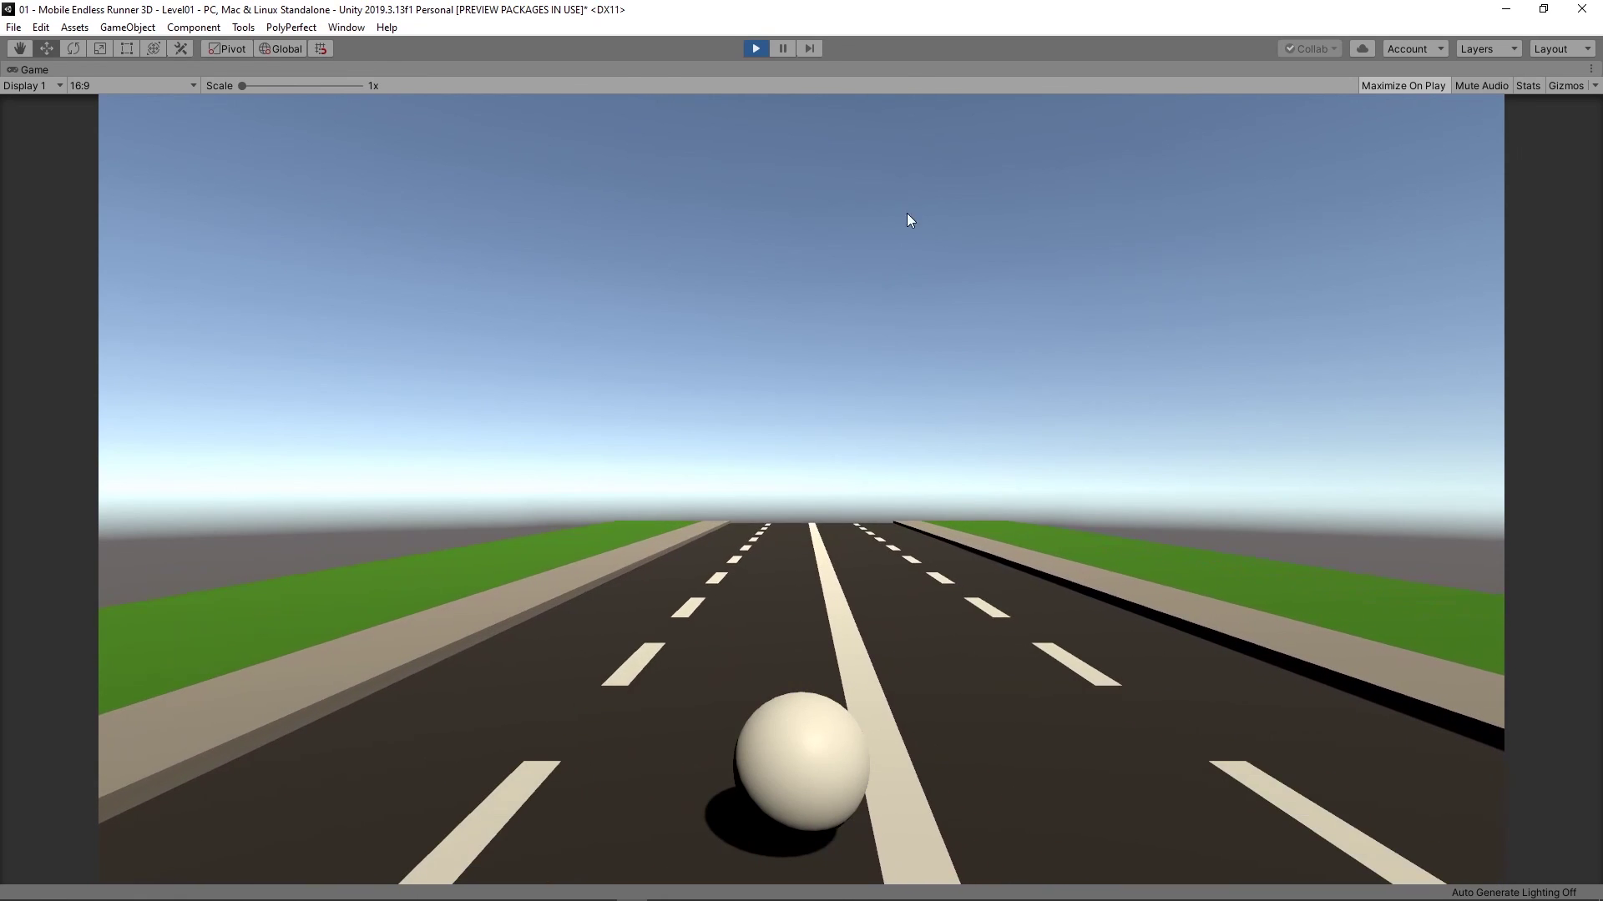
# - Exit Play mode to end the camera-follow test
pyautogui.click(759, 46)
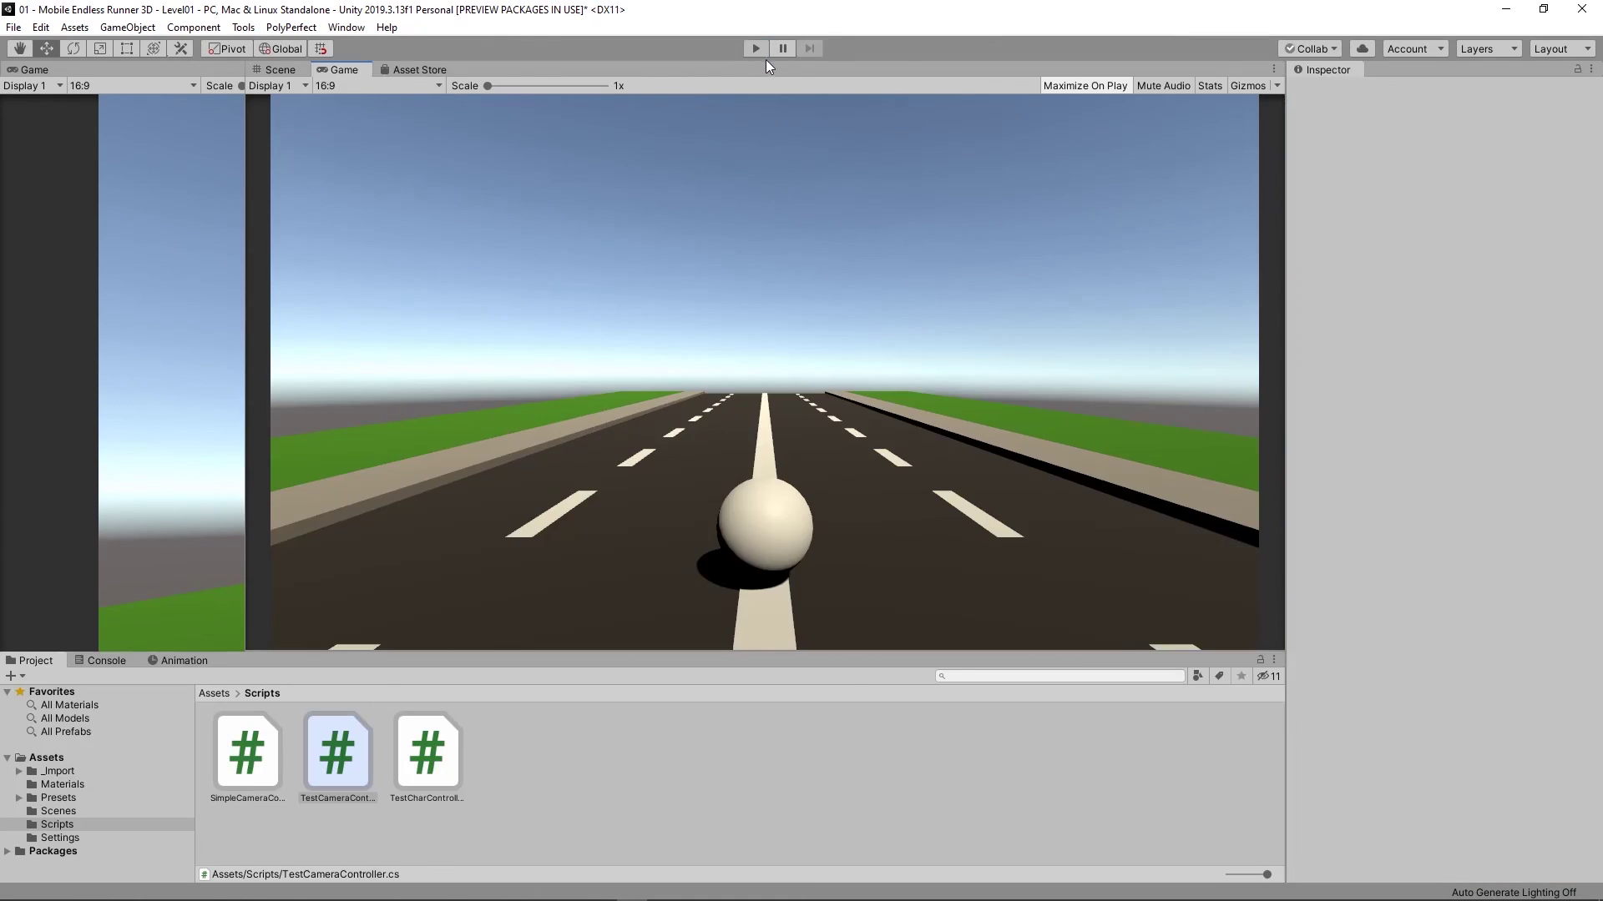